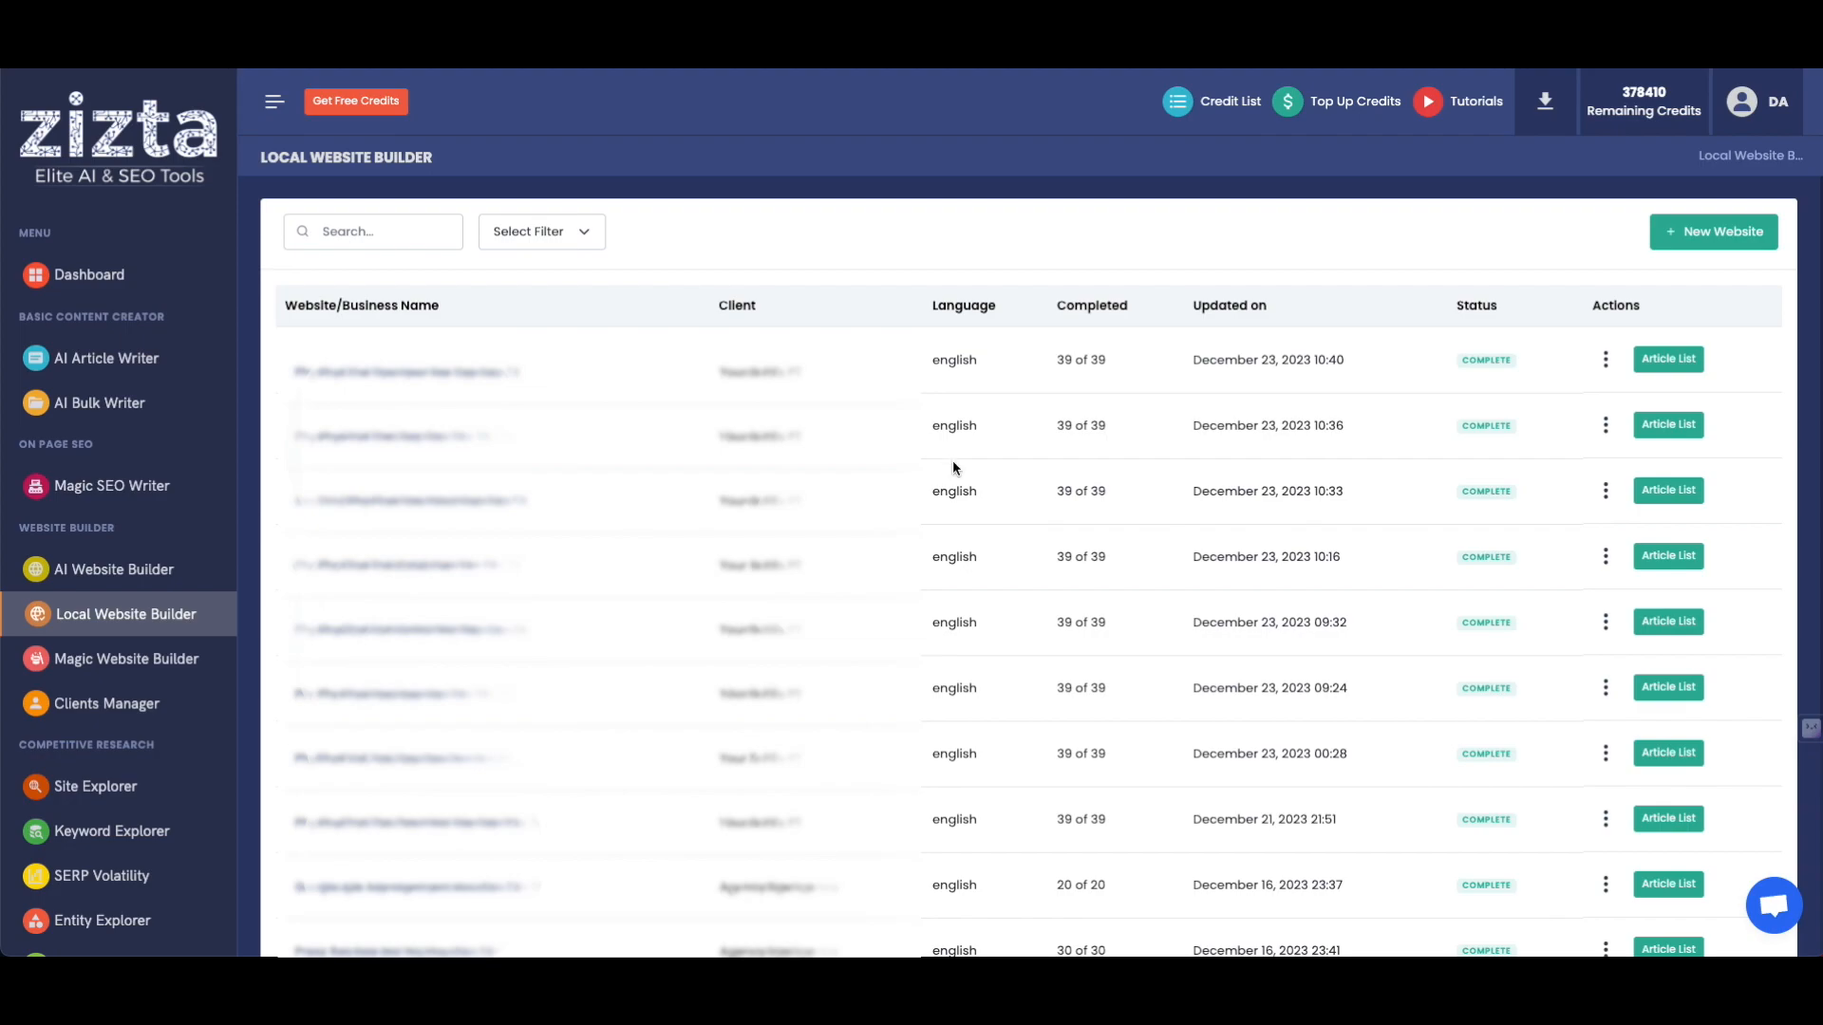
Start a new local website, look over the manual customization options, and set the website mode to Automatically Generate Website.
left_click(1712, 231)
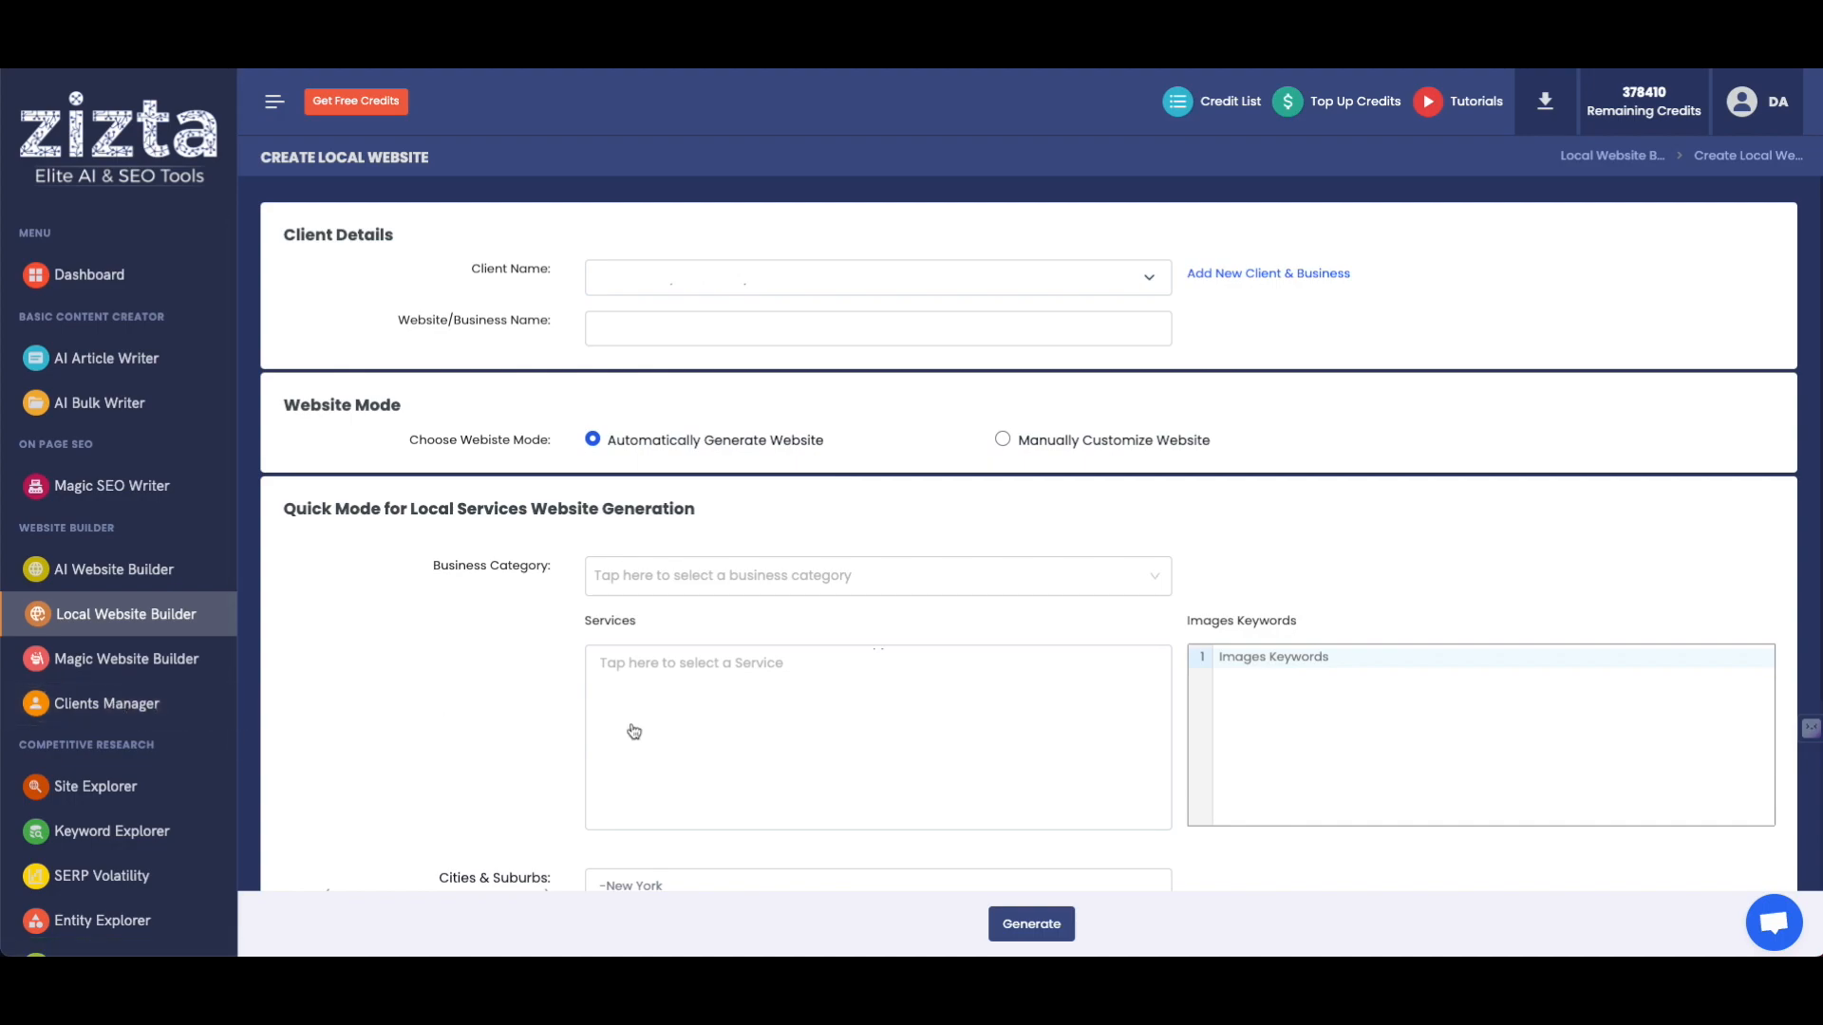
left_click(1098, 447)
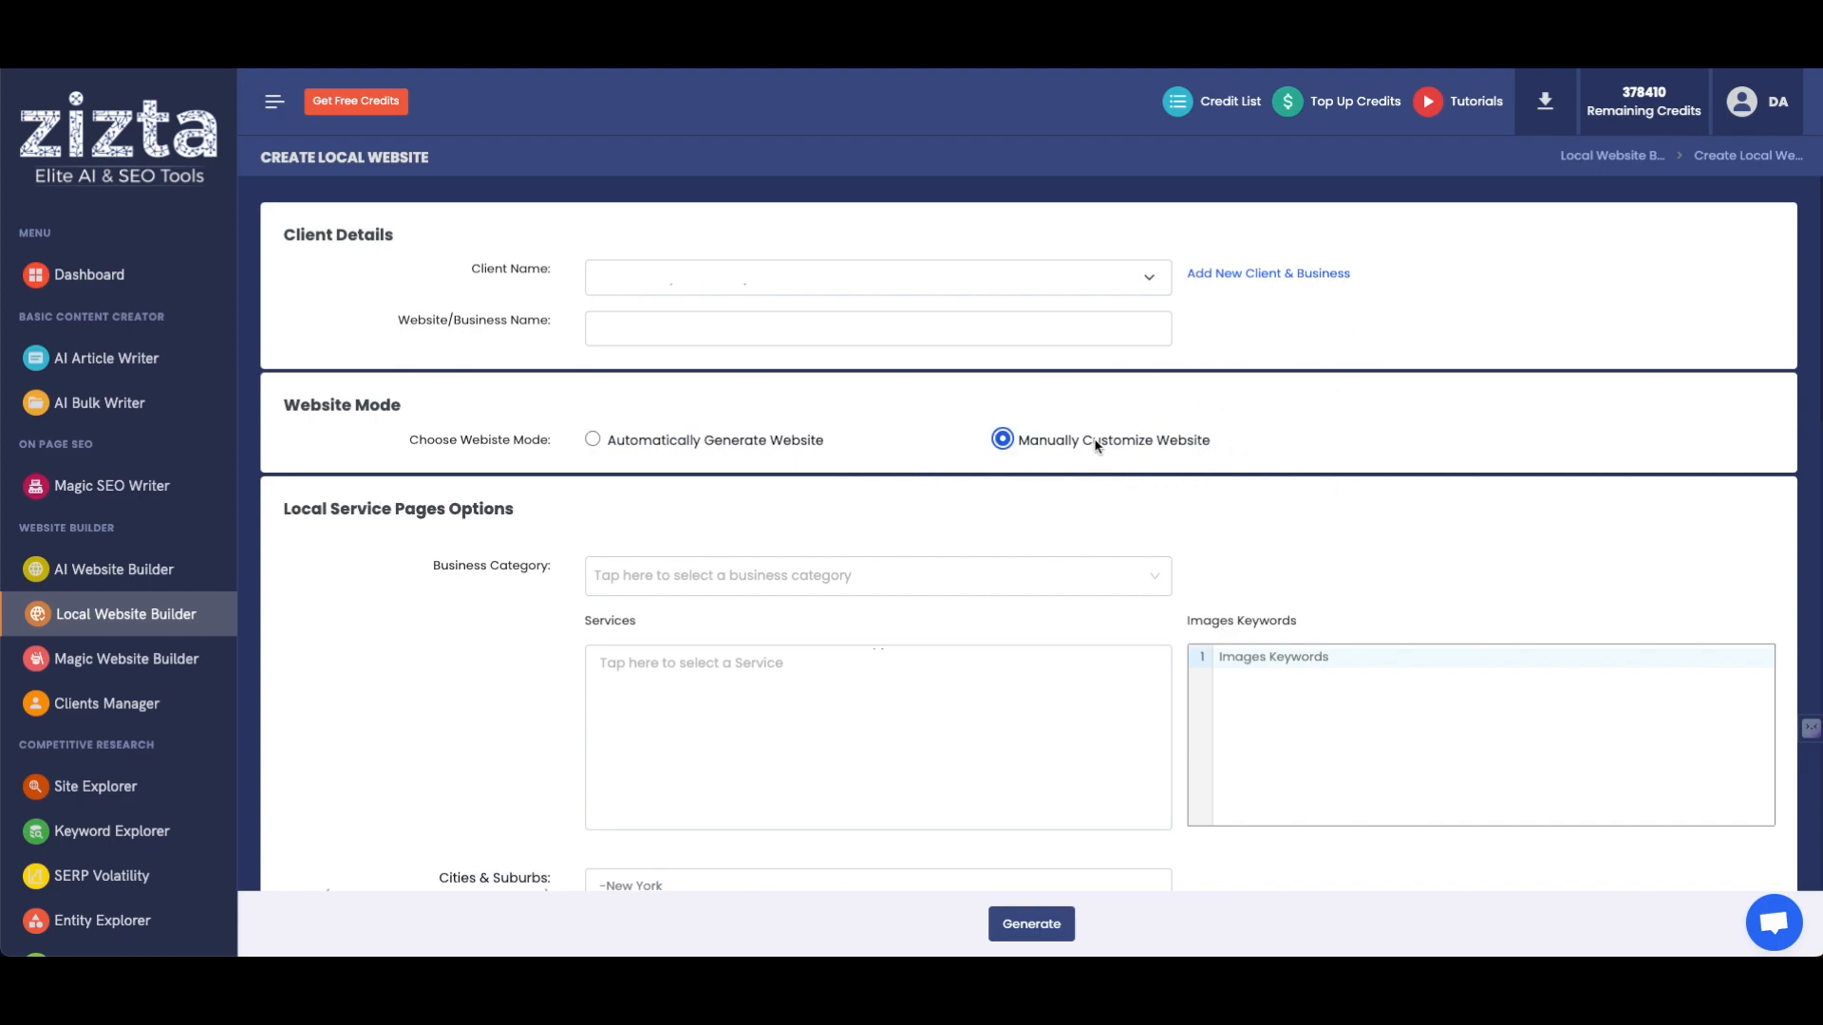
left_click(636, 448)
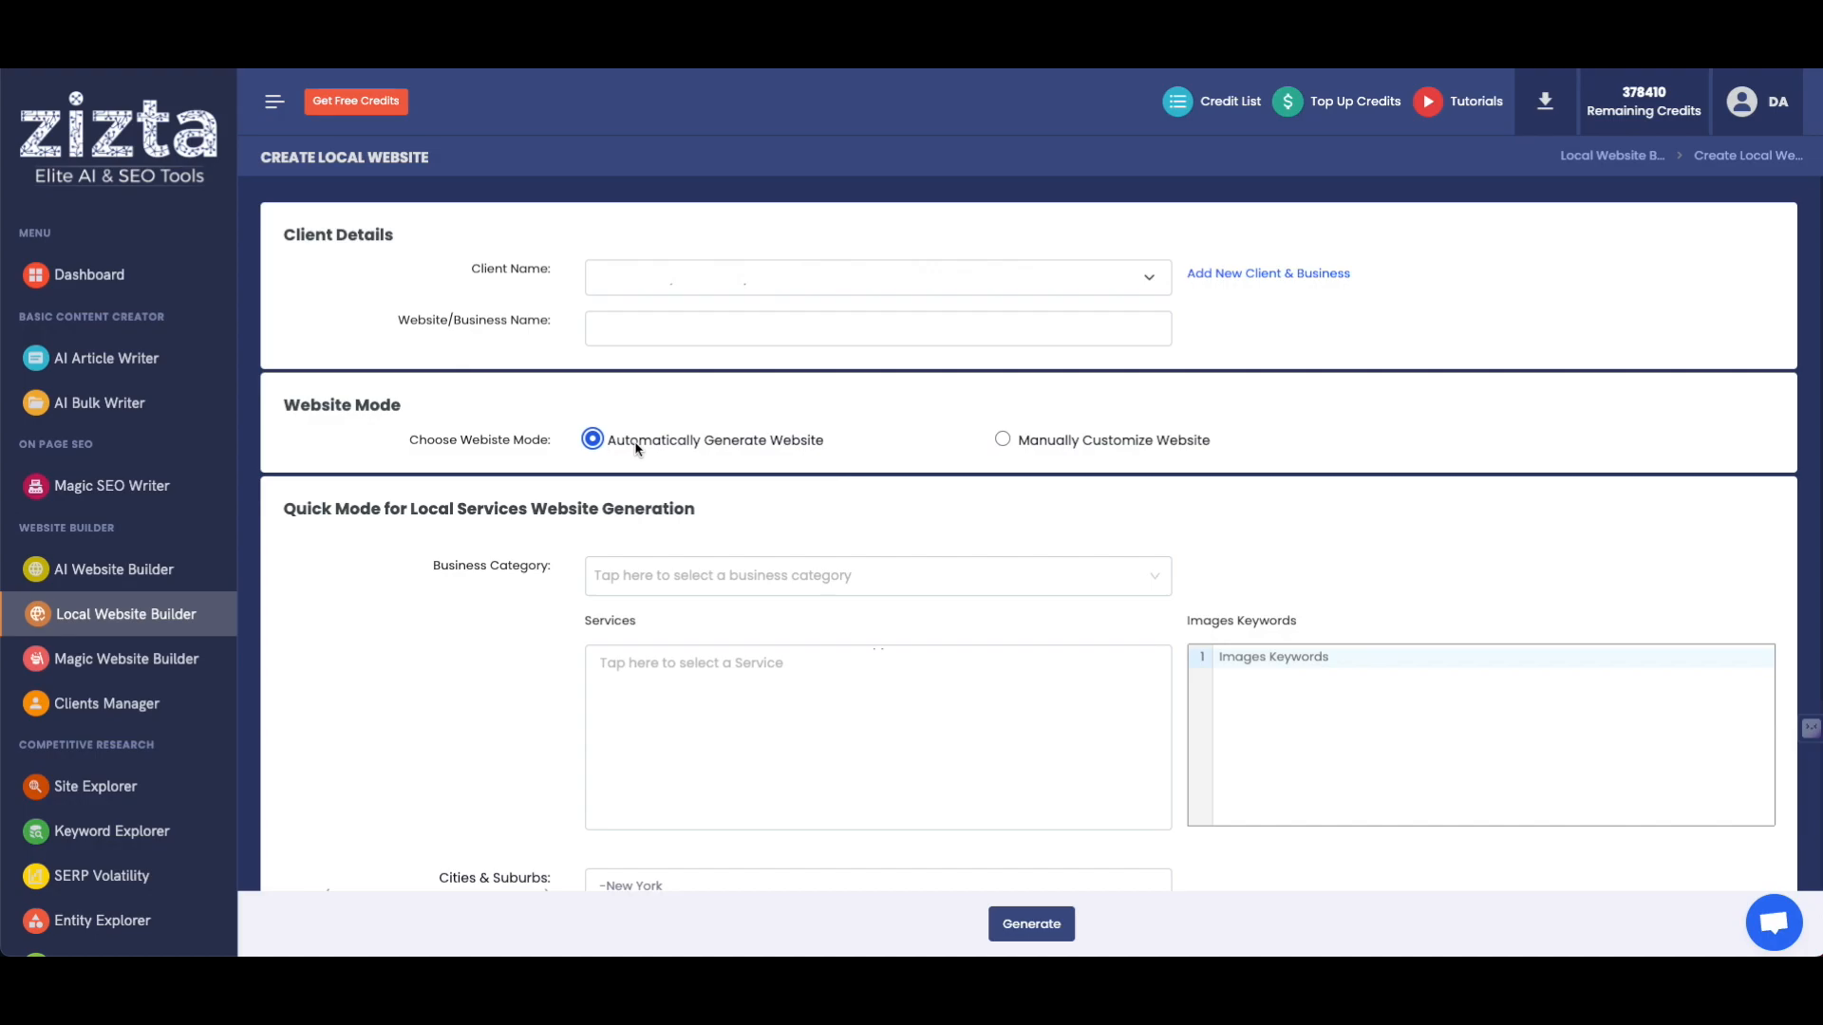
left_click(1070, 446)
scroll(968, 798, "down", 10)
scroll(967, 790, "down", 5)
scroll(967, 790, "up", 15)
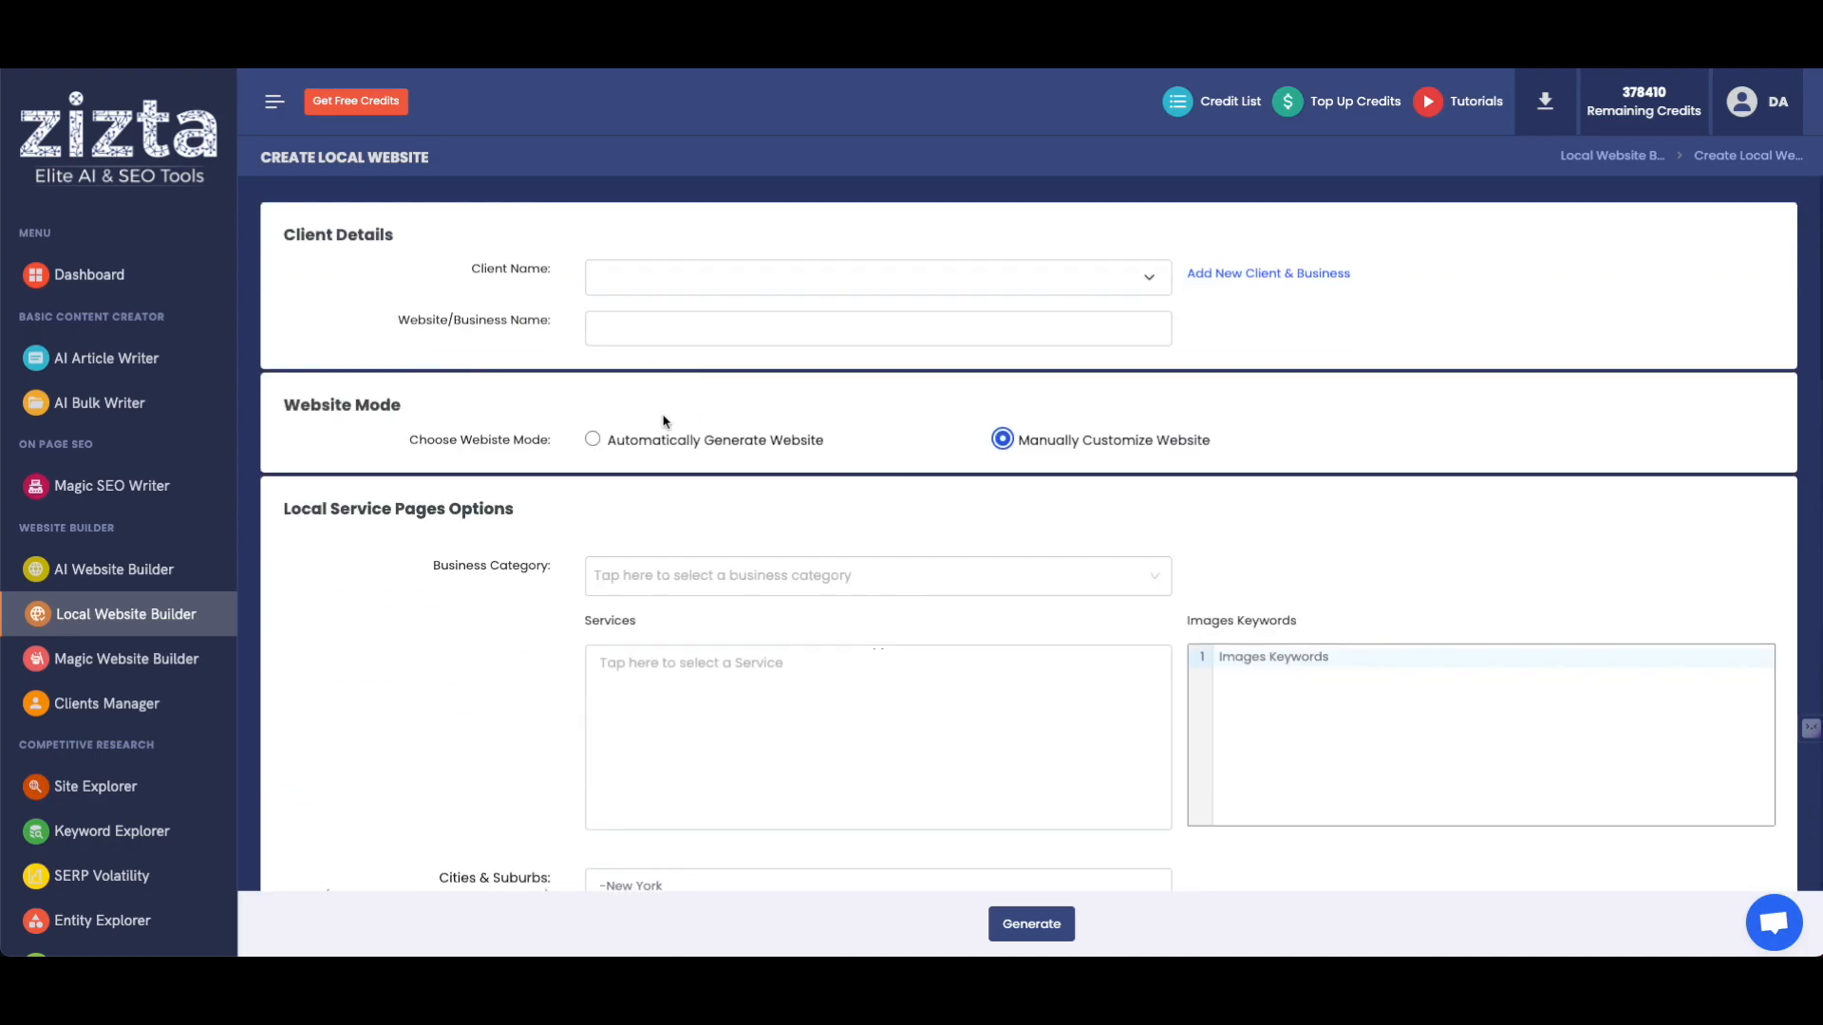
left_click(657, 445)
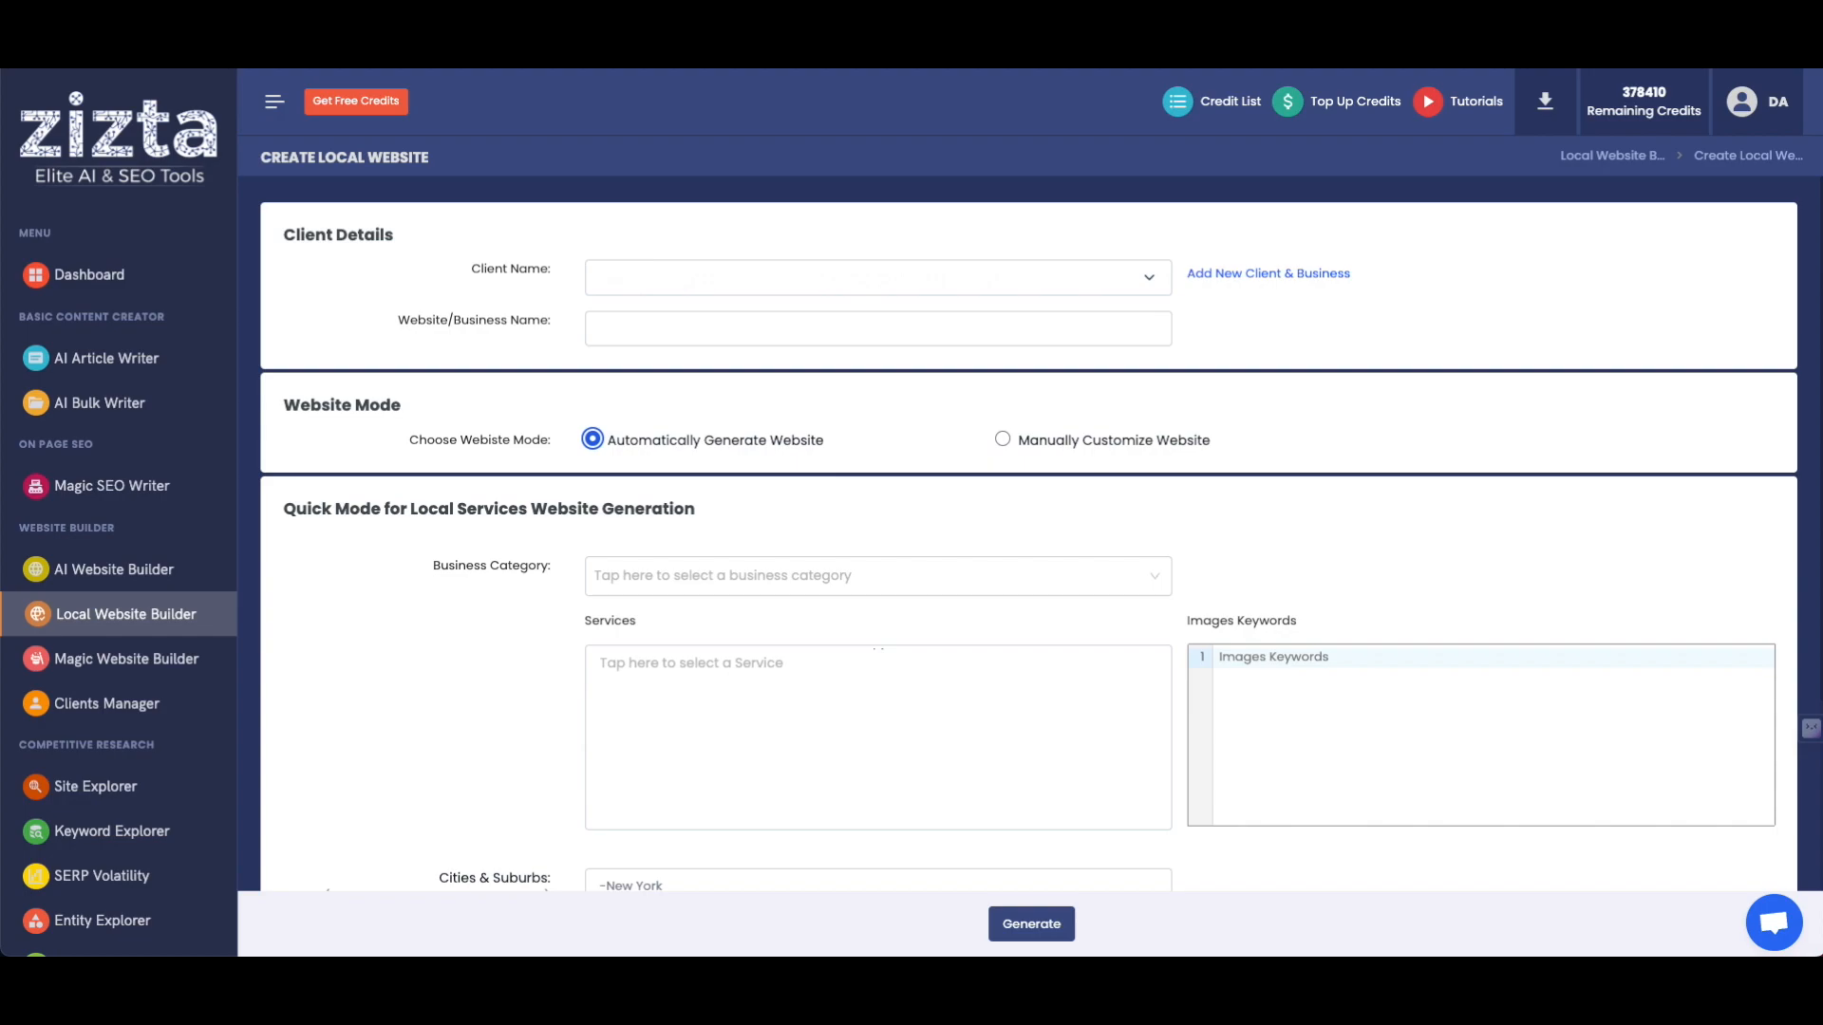
Choose the client r-k-d.cx and the business R-K-D Cybersecurity Consulting Scottsdale in the client details.
left_click(878, 278)
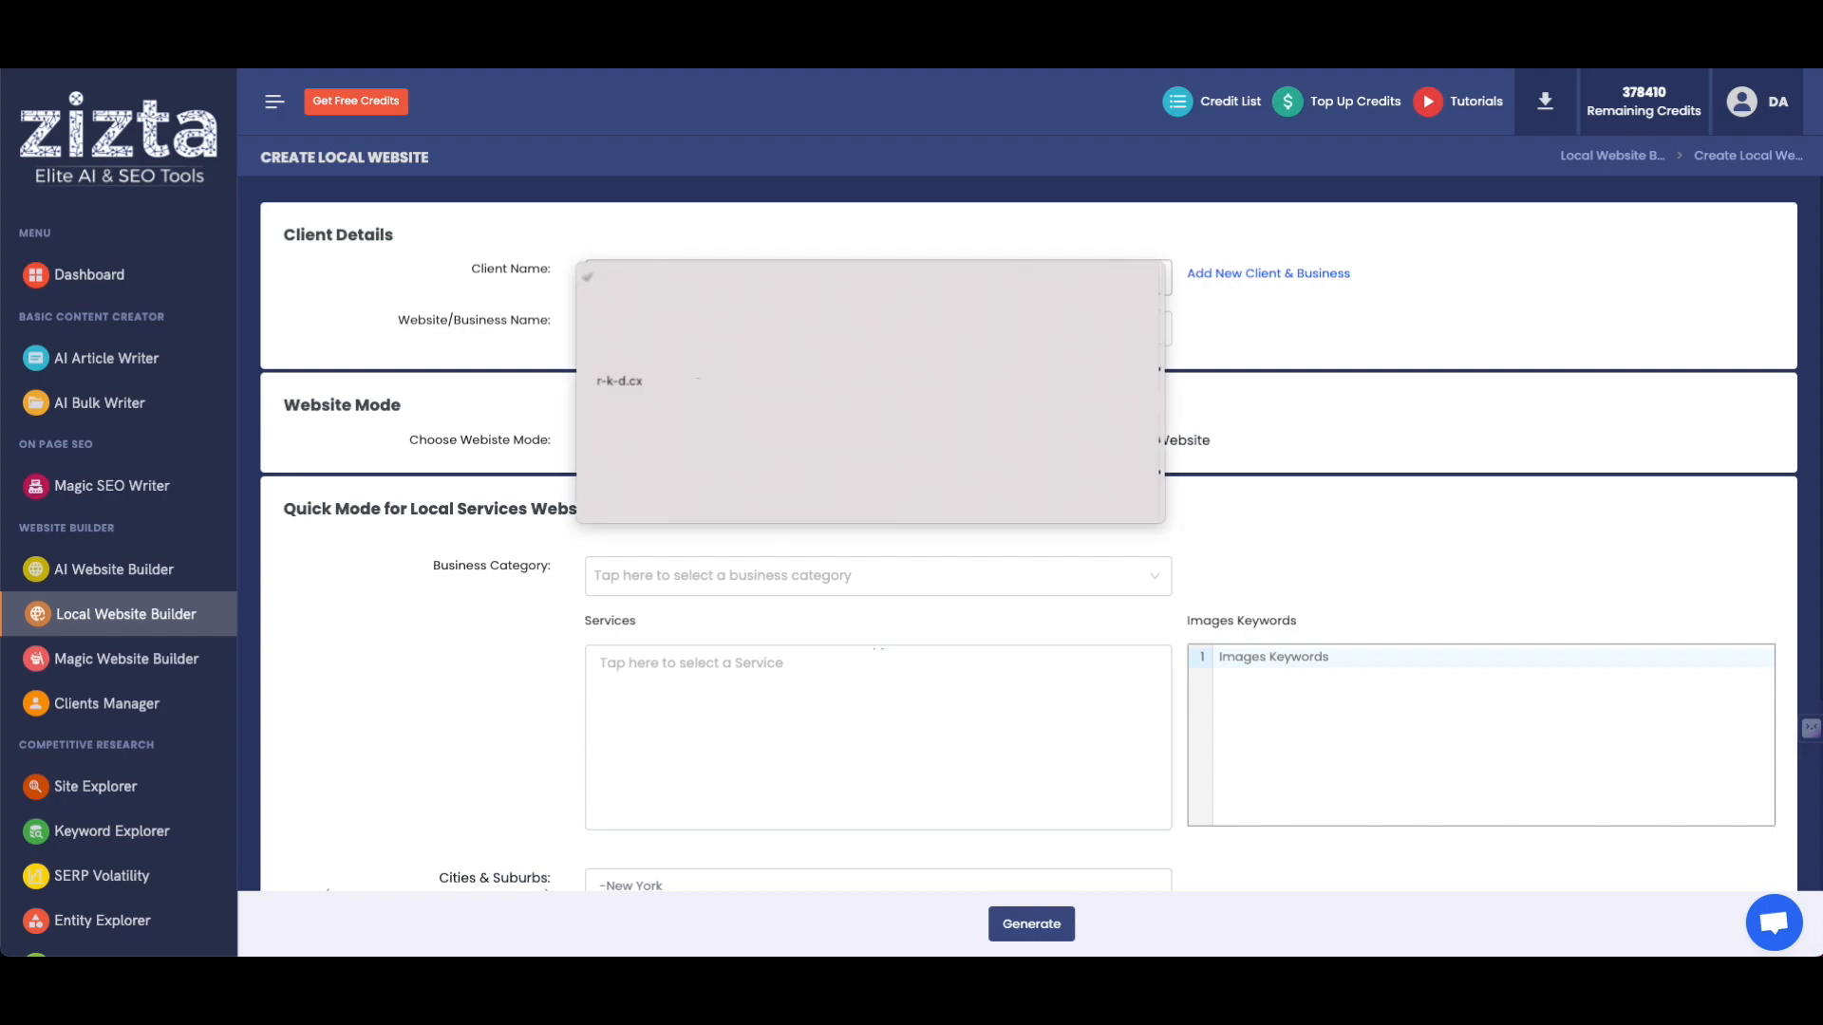
left_click(488, 378)
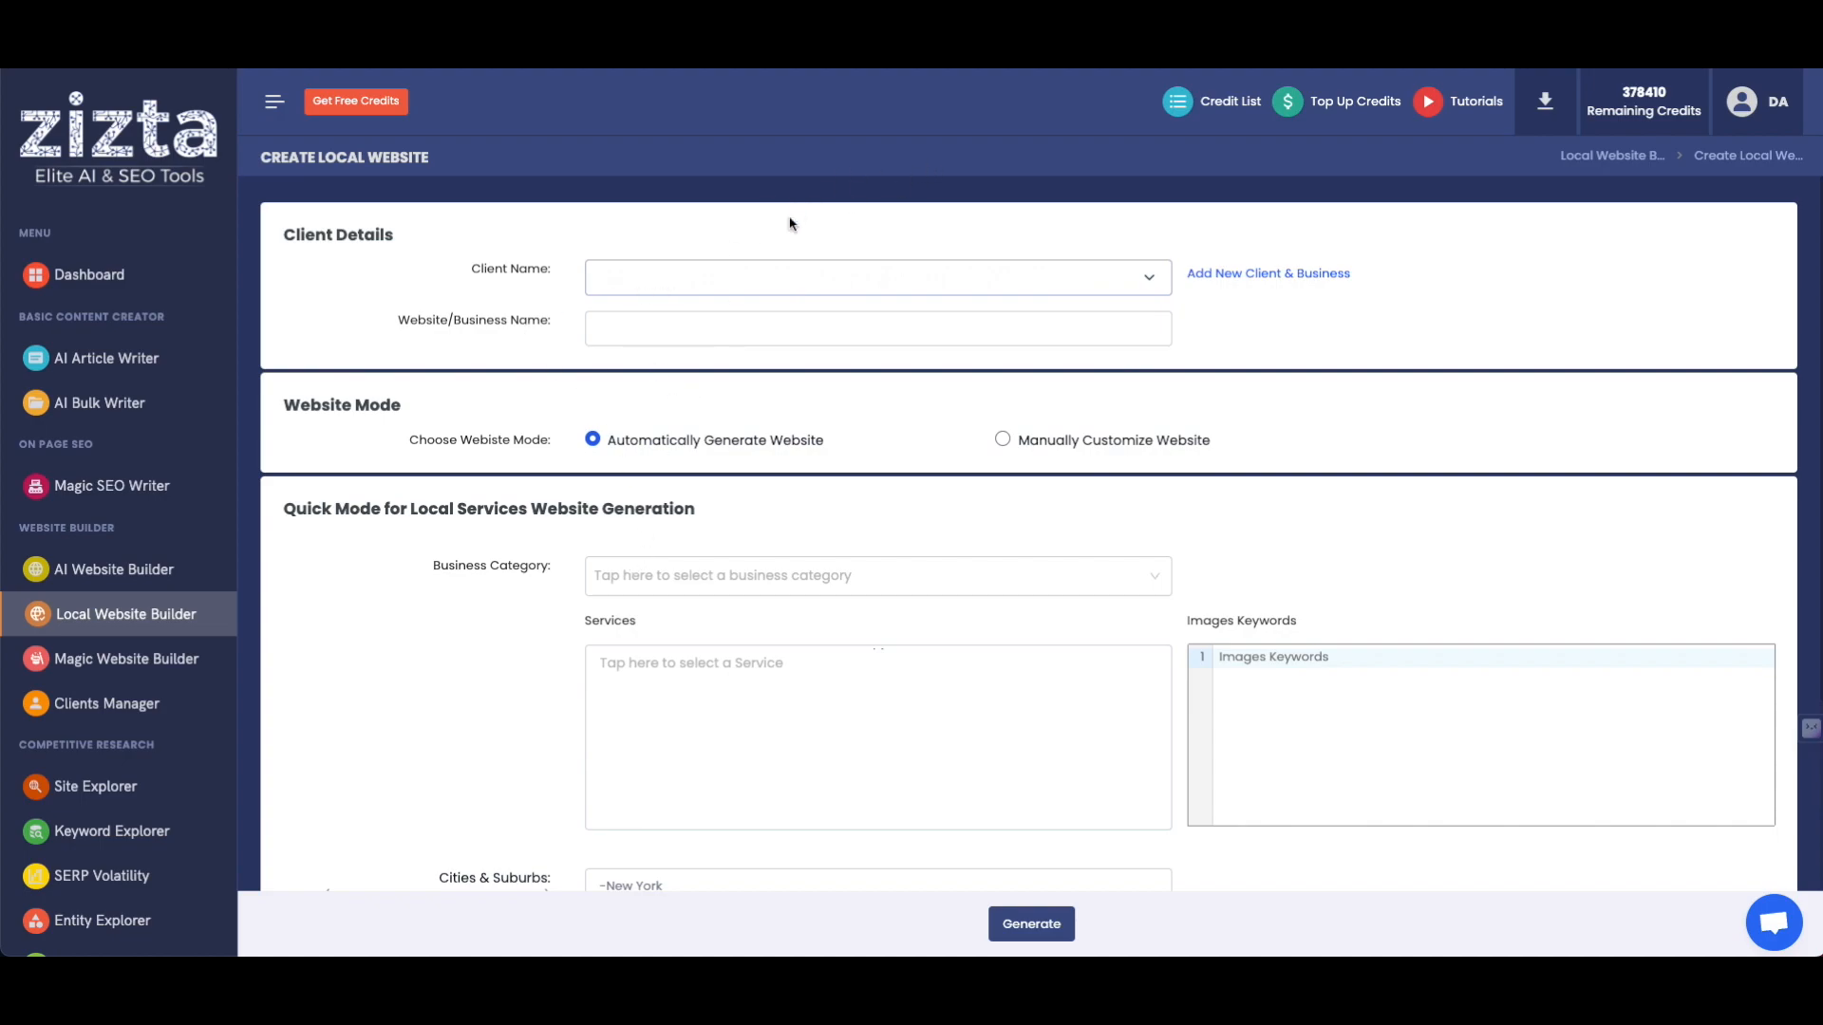
left_click(722, 263)
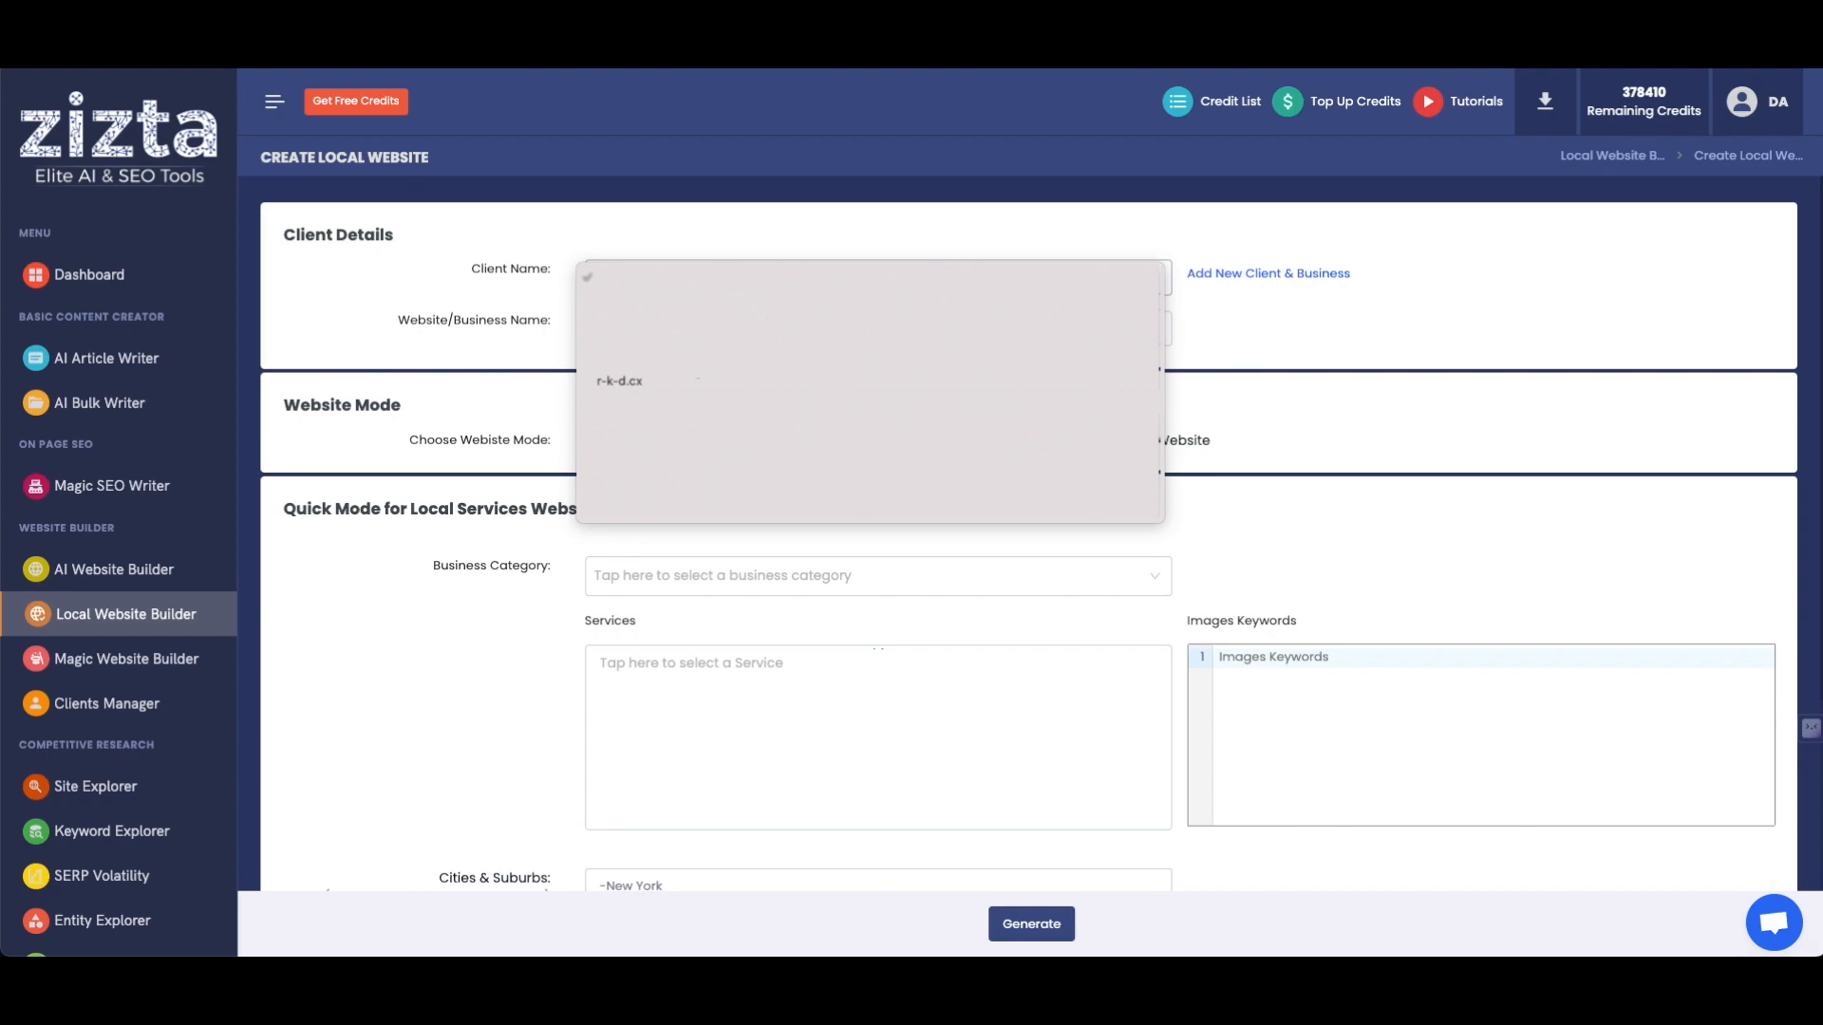
left_click(622, 381)
left_click(665, 329)
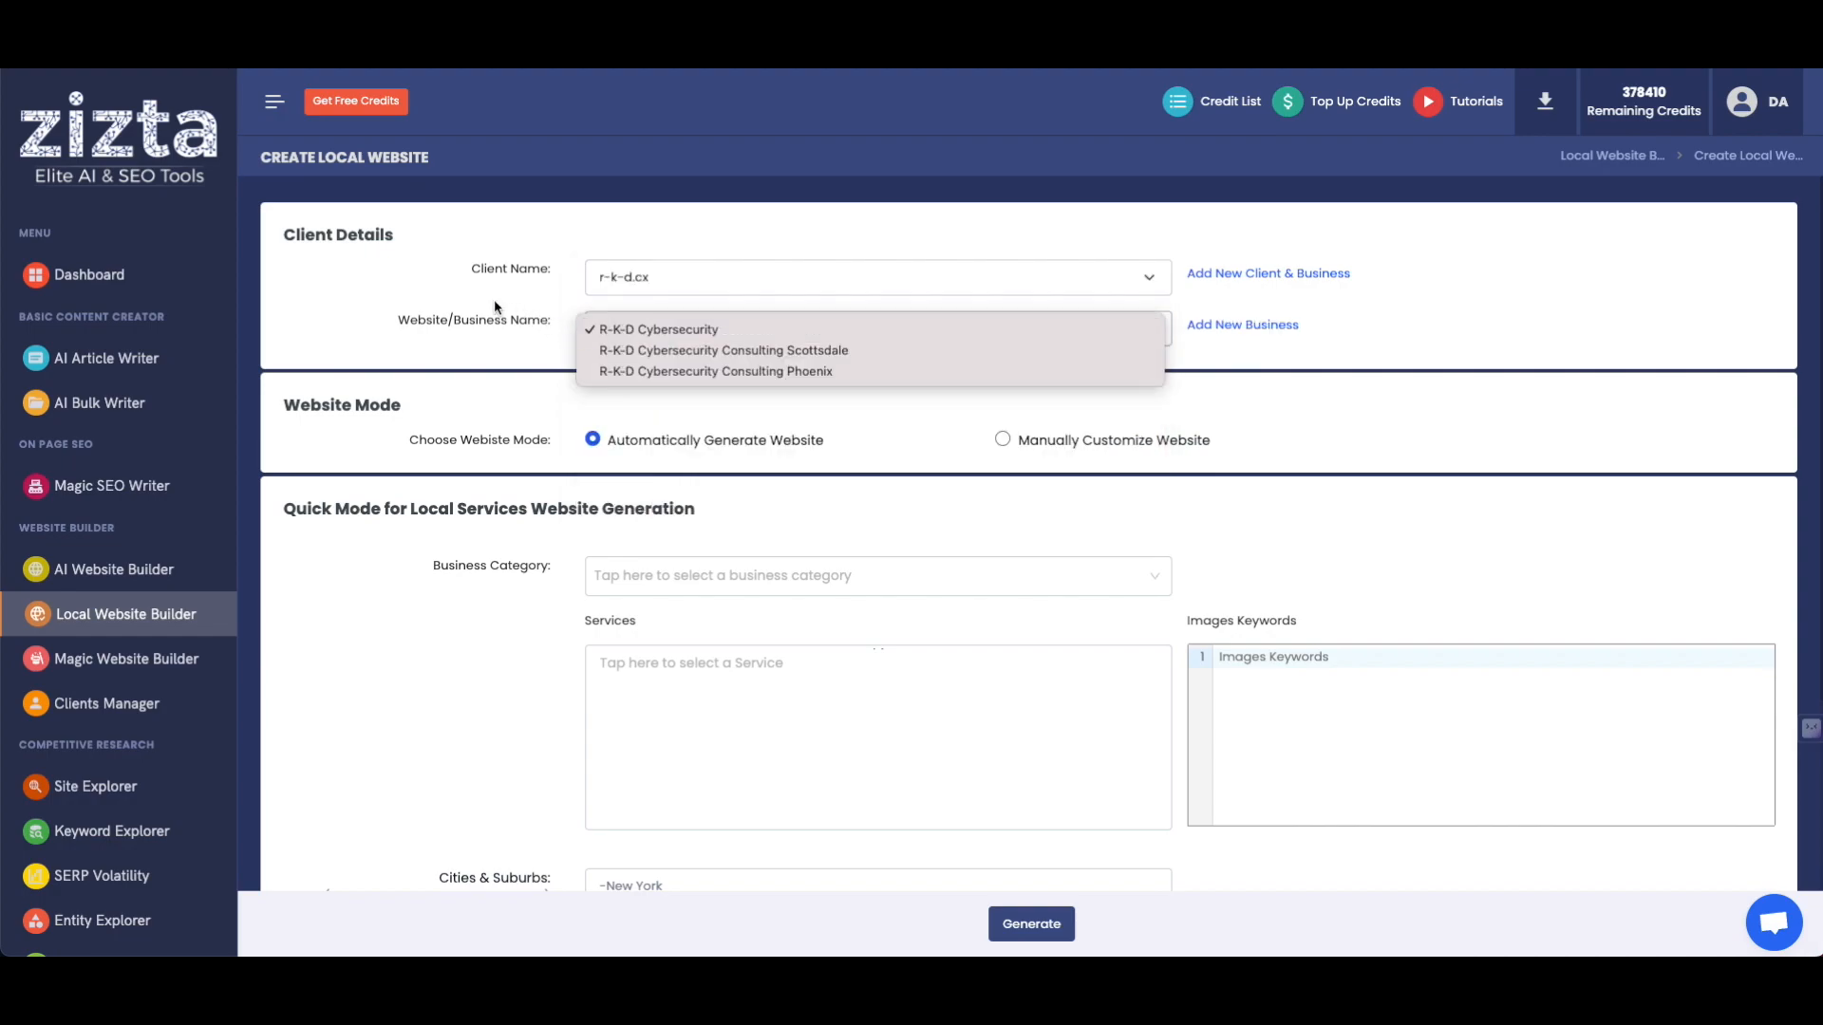
left_click(608, 350)
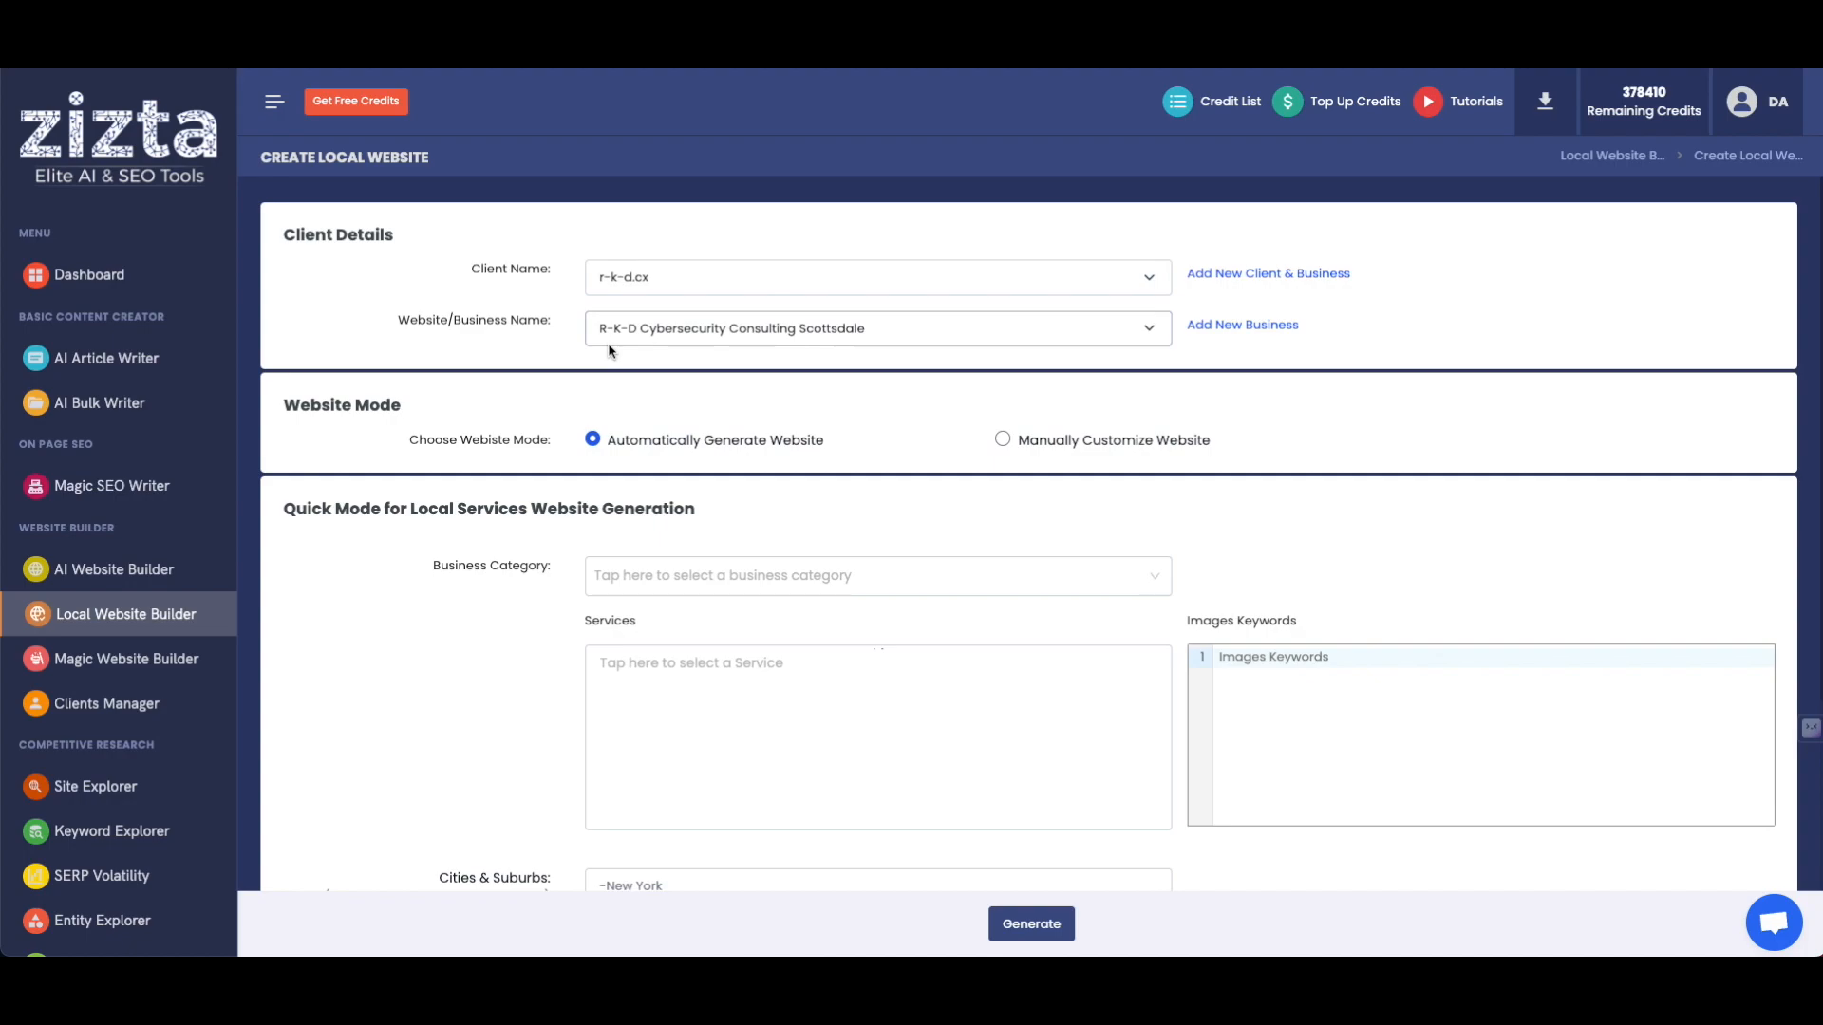
Search the business categories for "computer s" and choose Computer security service.
scroll(420, 640, "down", 2)
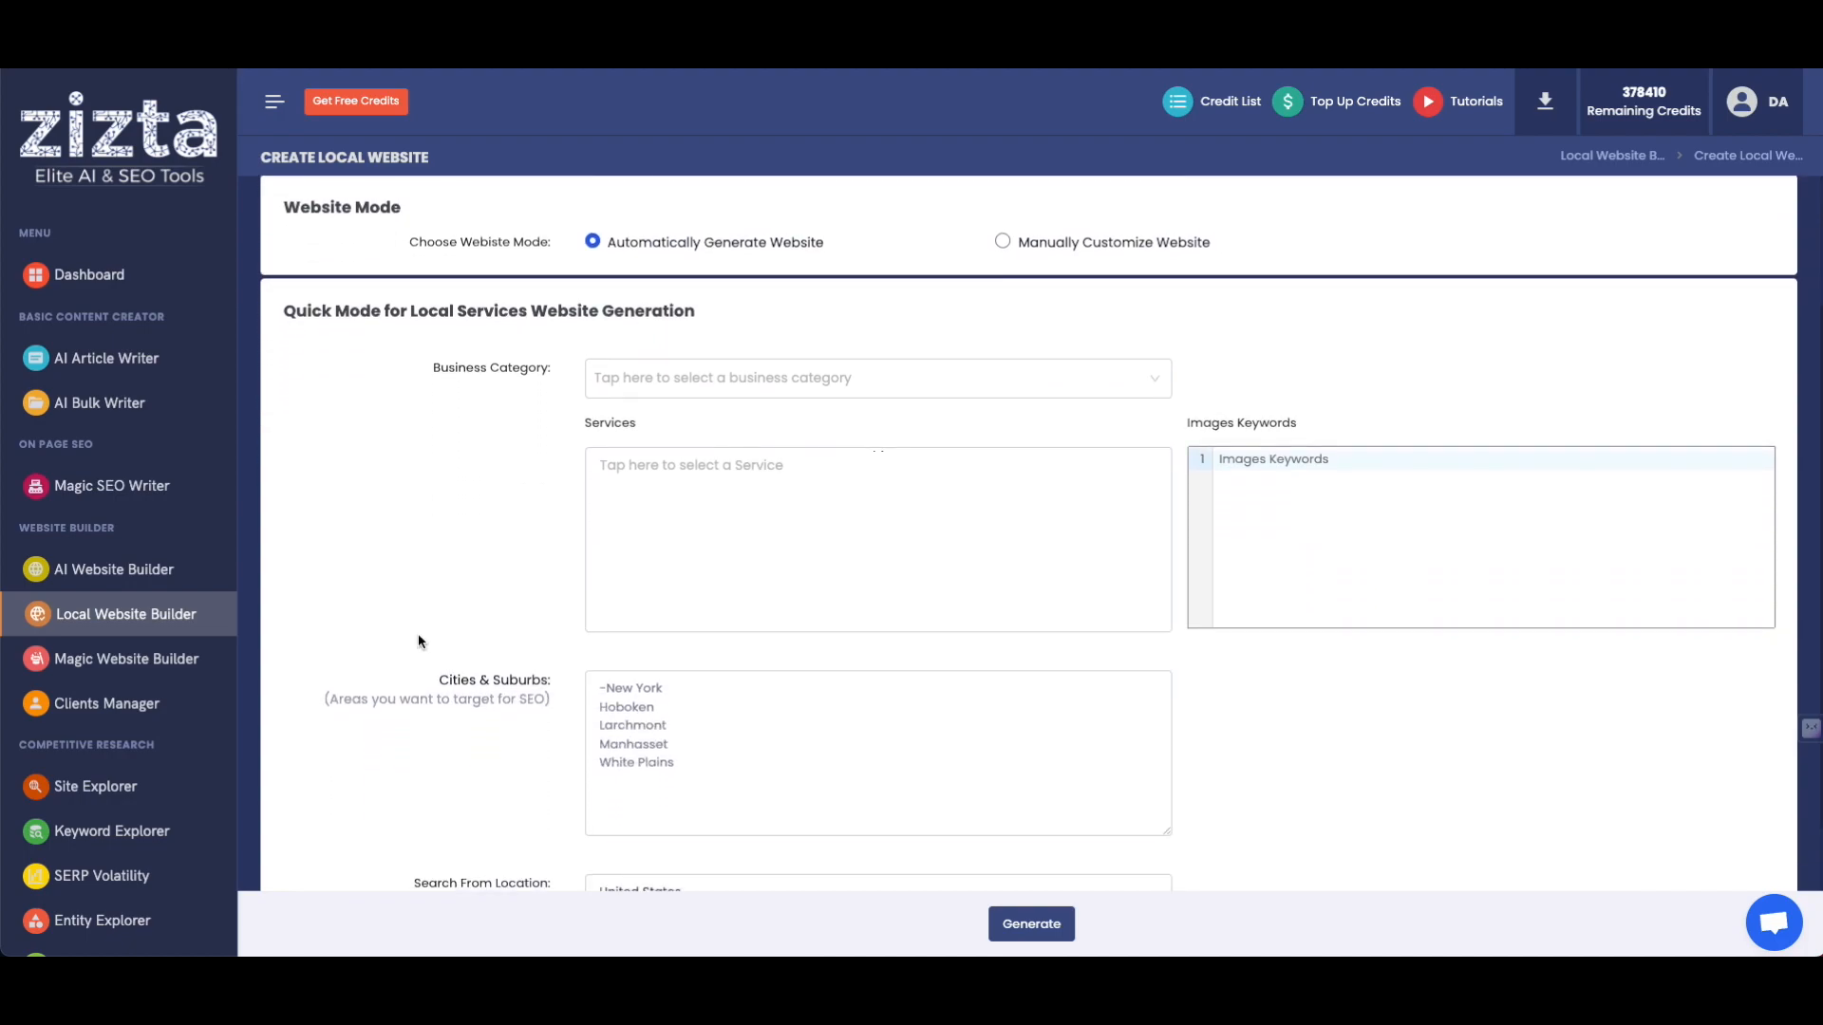
left_click(718, 384)
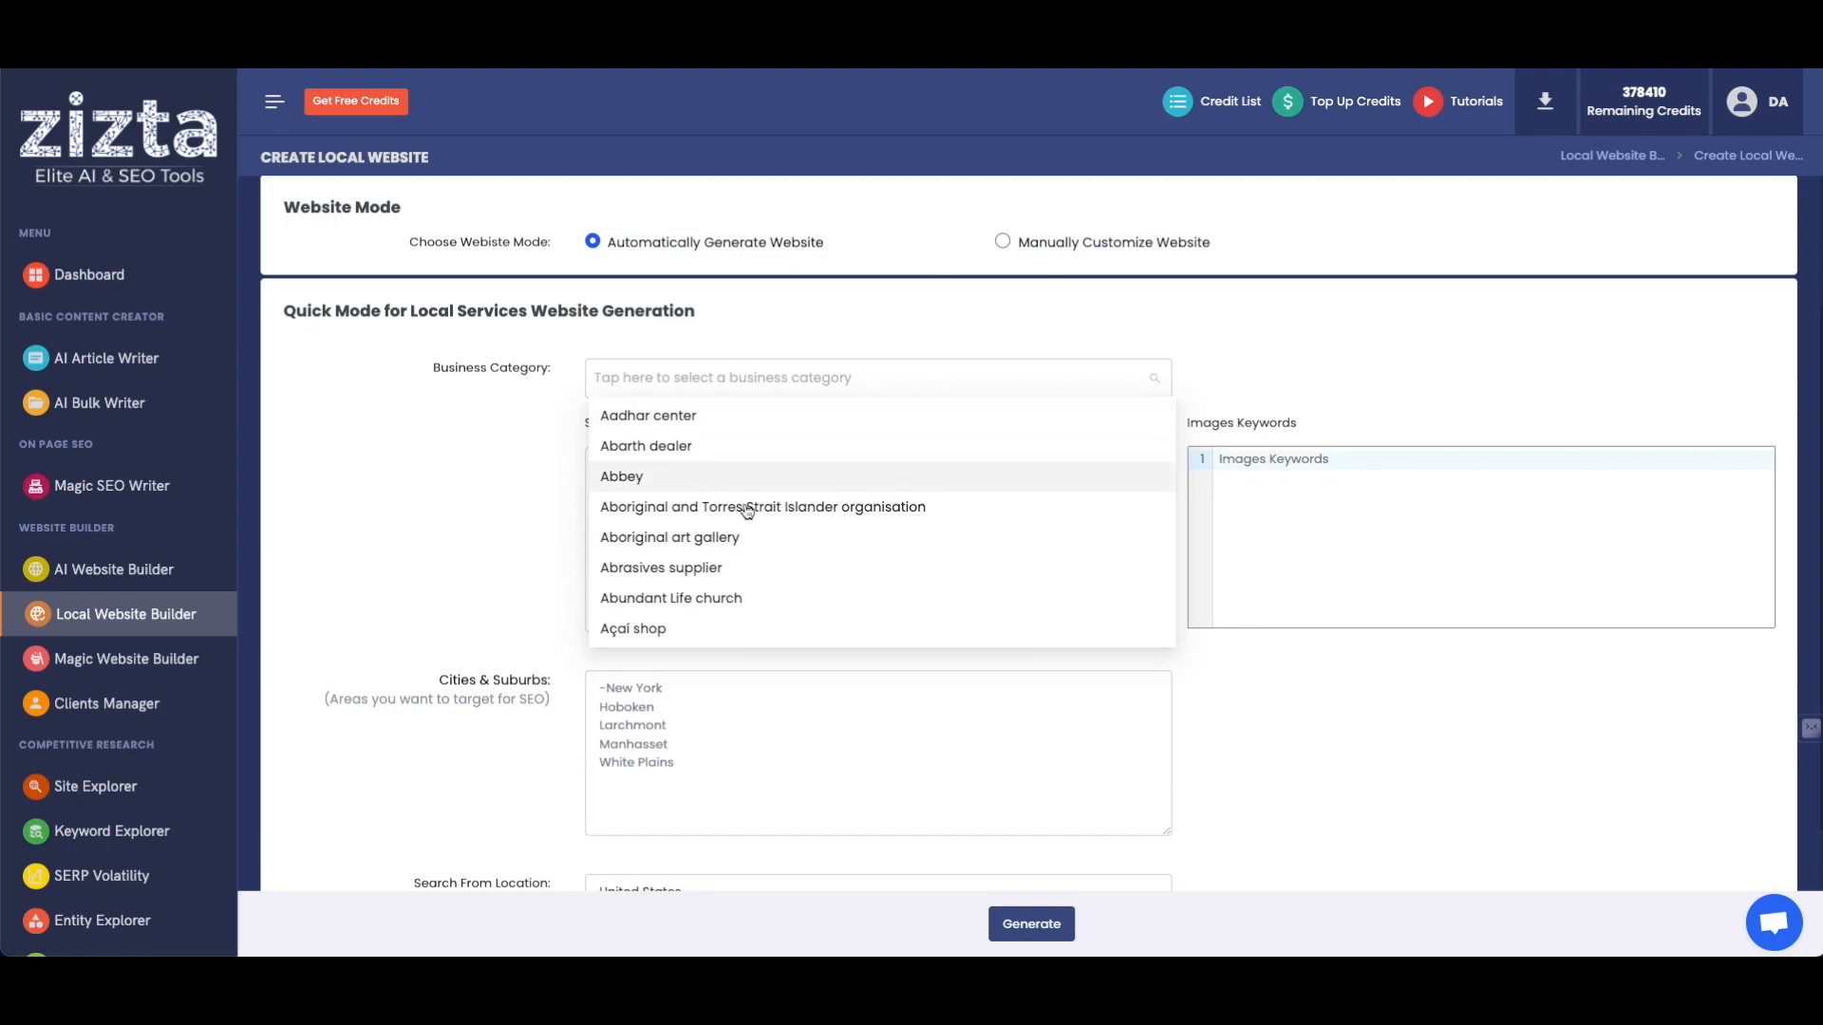
scroll(821, 489, "down", 5)
scroll(821, 489, "down", 20)
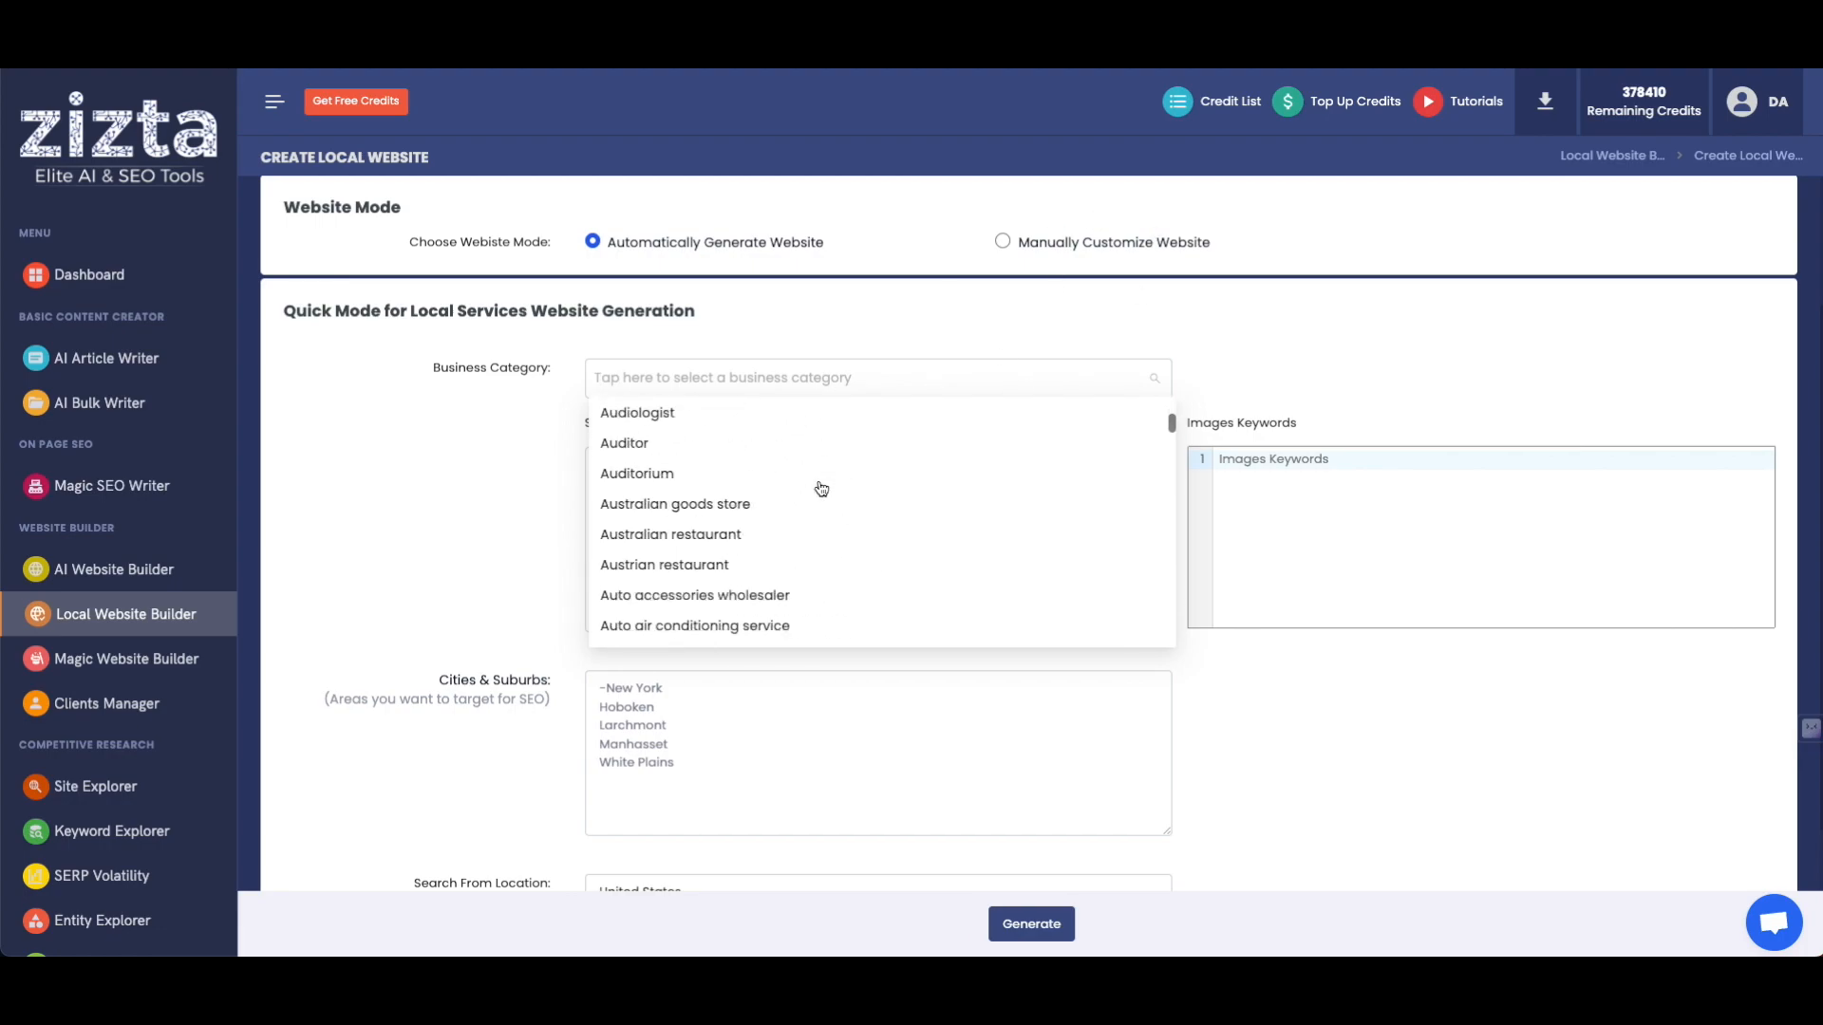
scroll(821, 489, "down", 10)
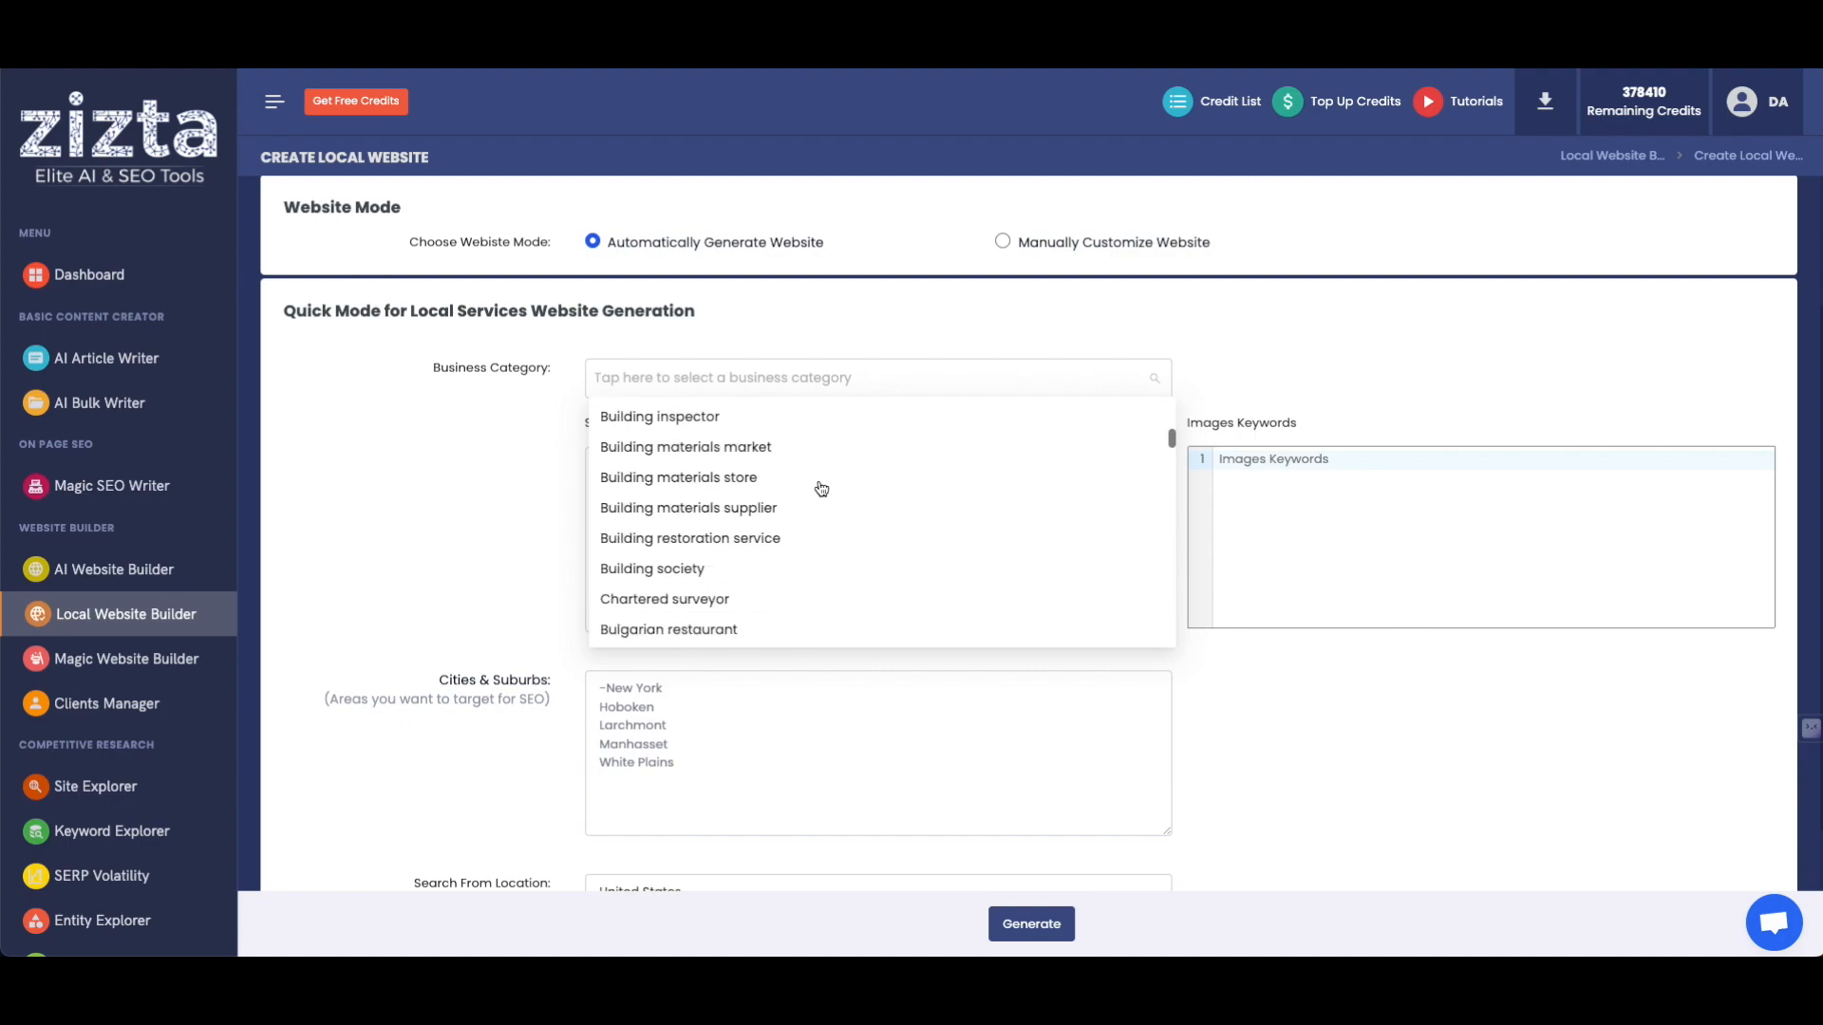
scroll(821, 489, "down", 15)
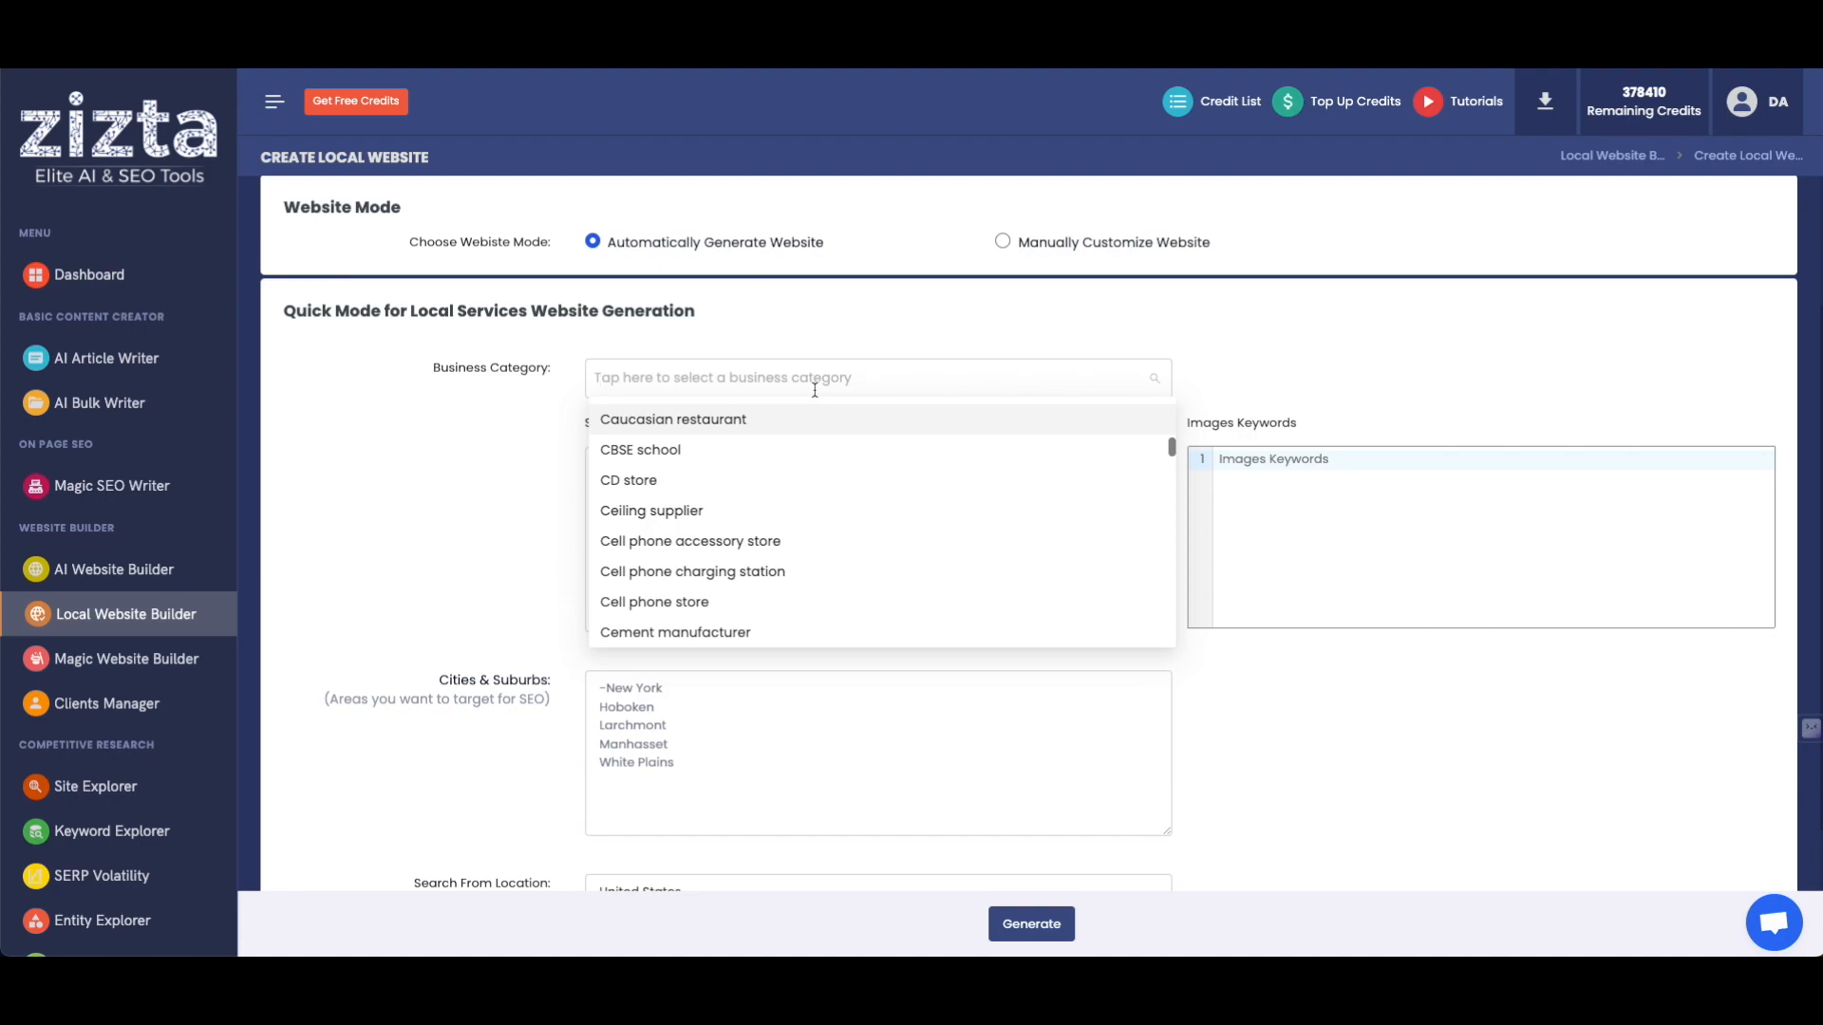
type("computer s")
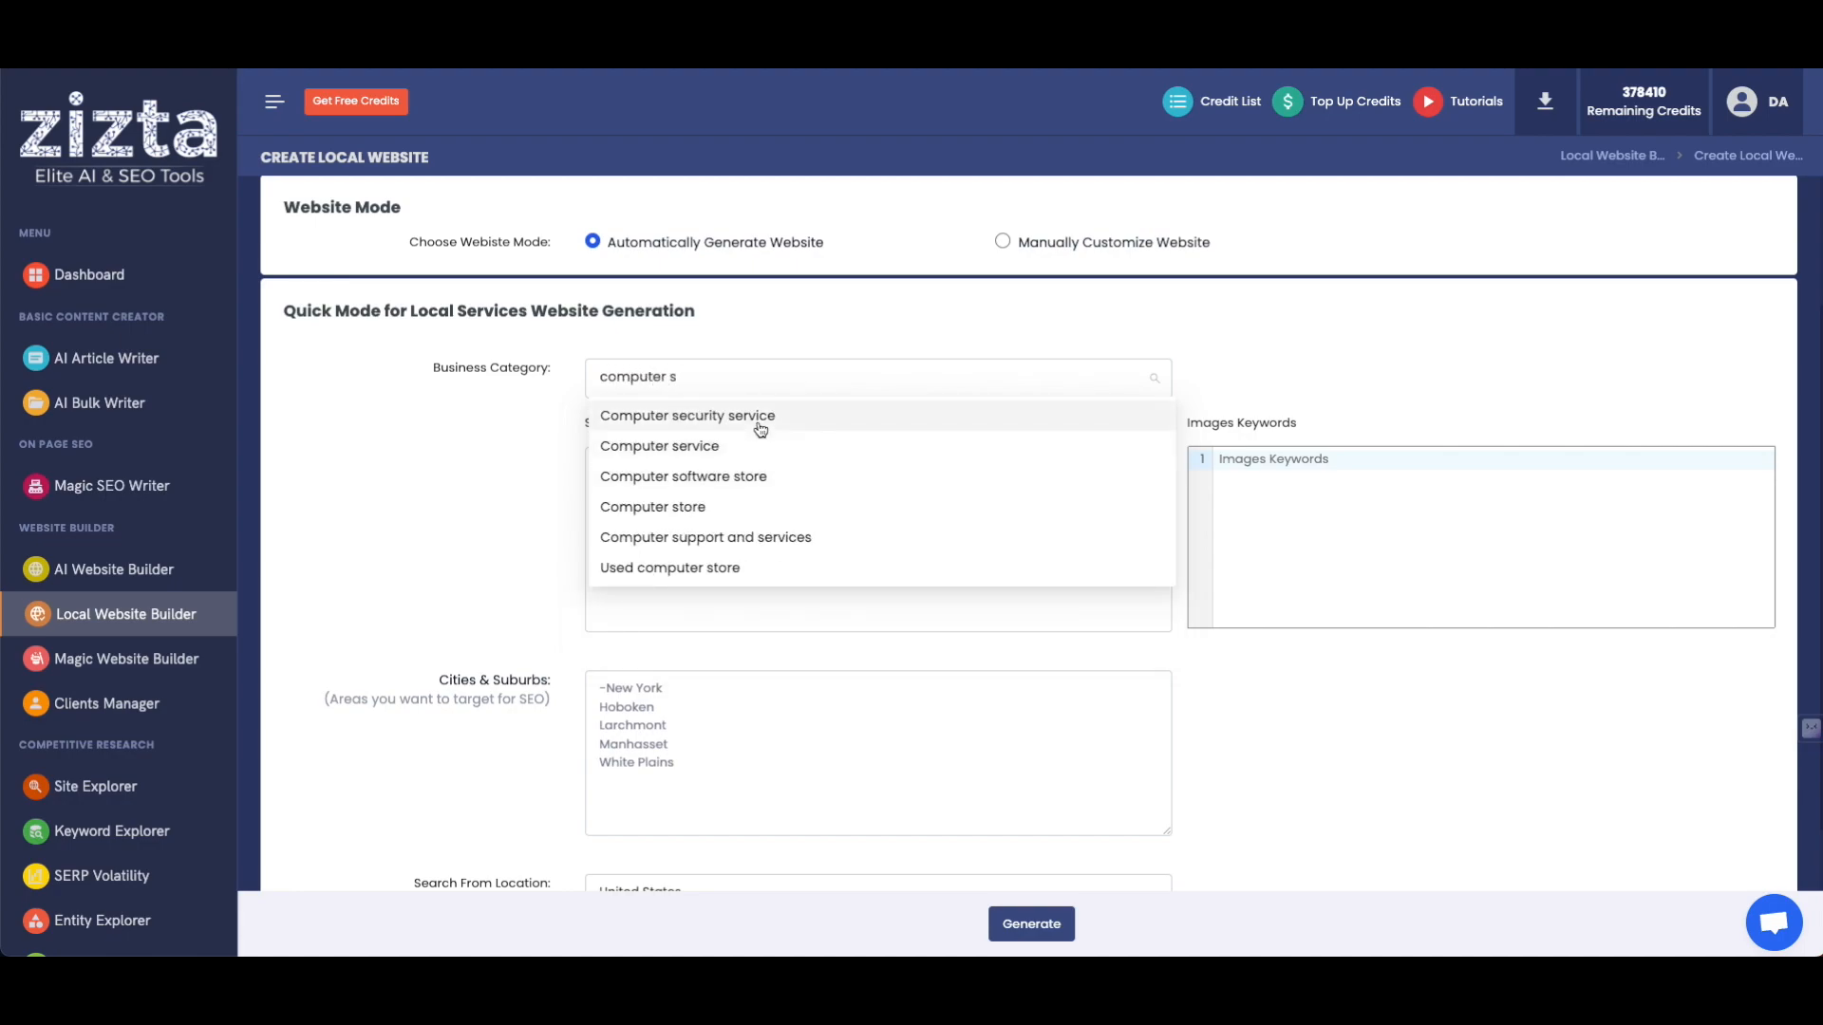
left_click(757, 417)
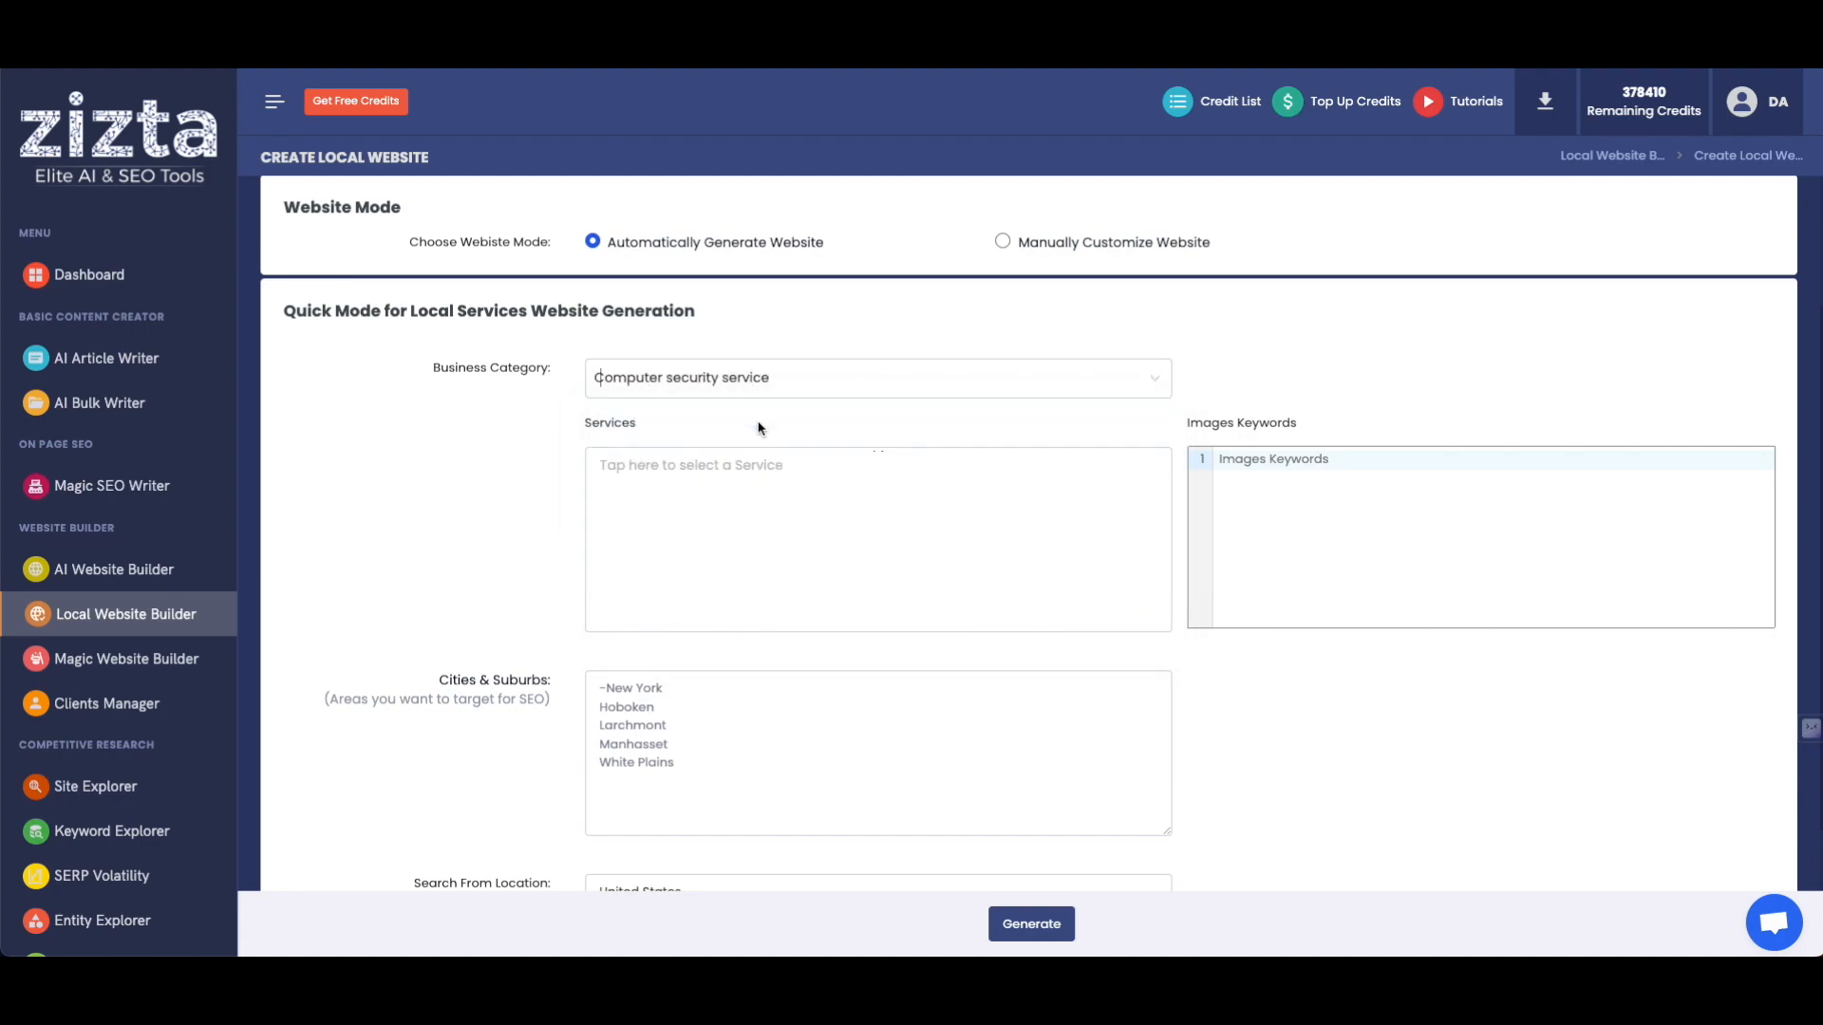
Add Security Policy Development and Security Audits to the website's services.
scroll(477, 492, "down", 1)
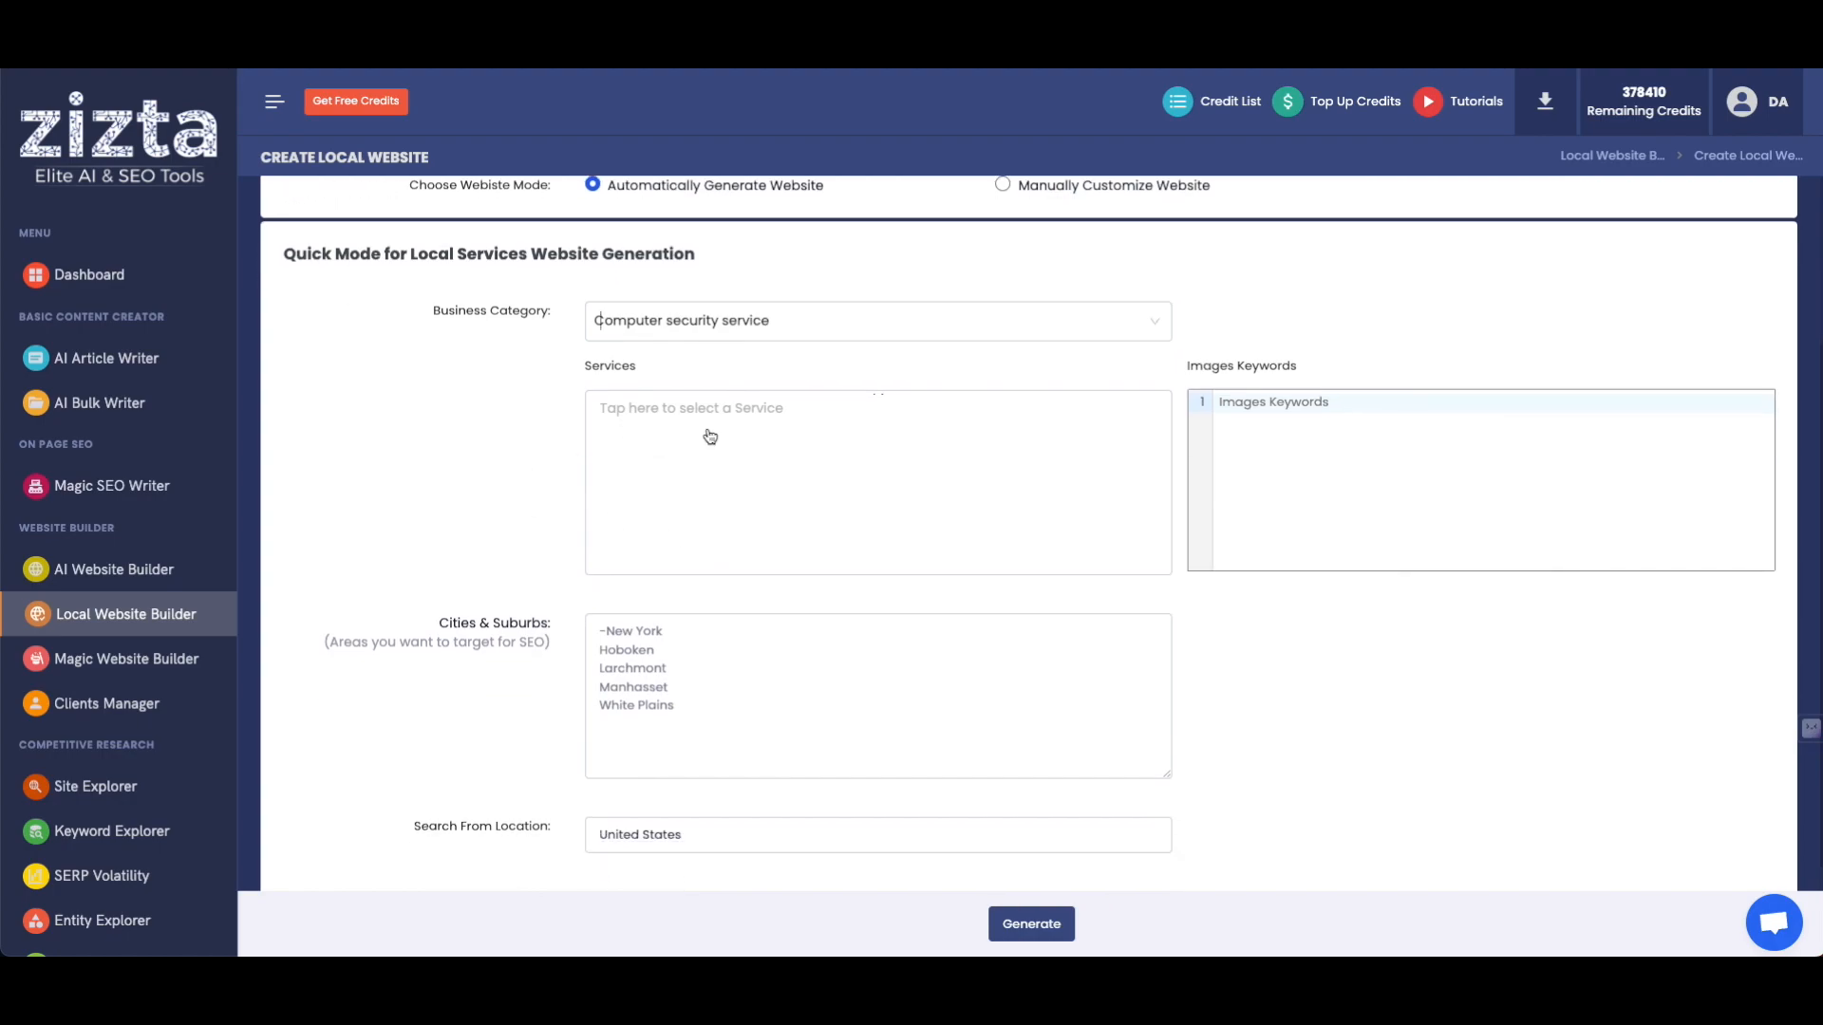
left_click(700, 407)
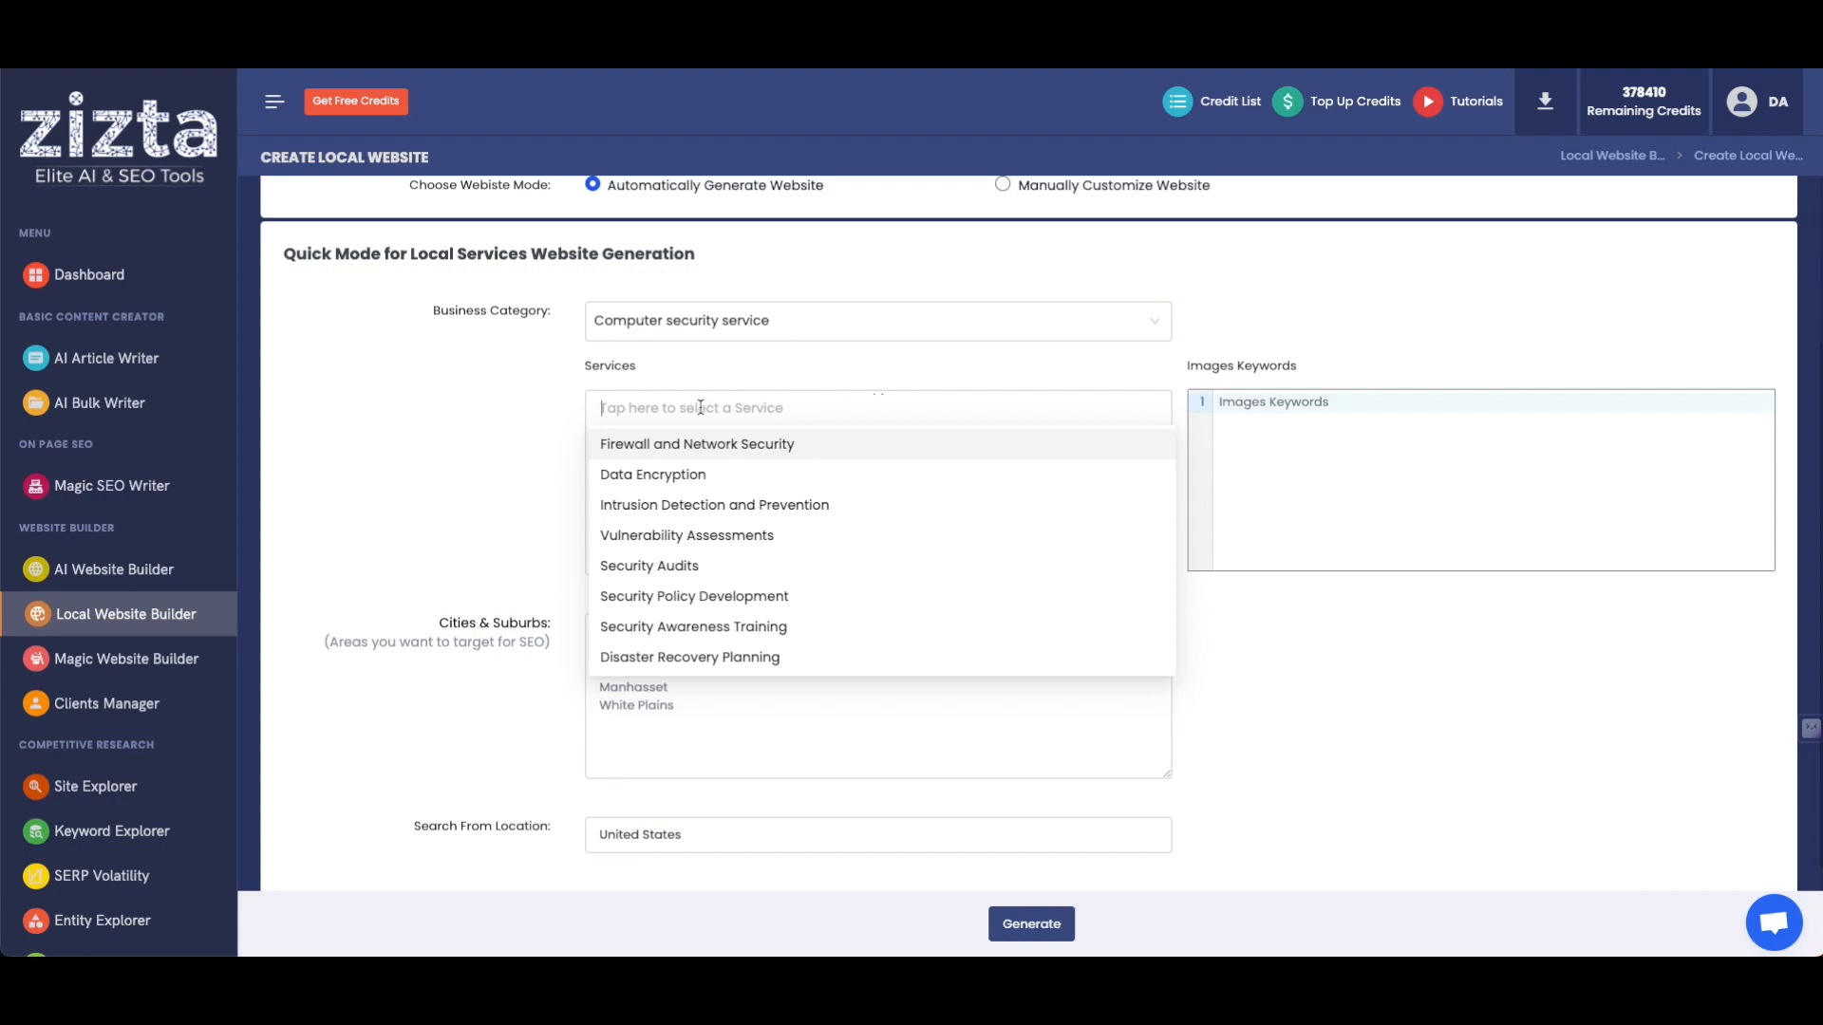
left_click(460, 472)
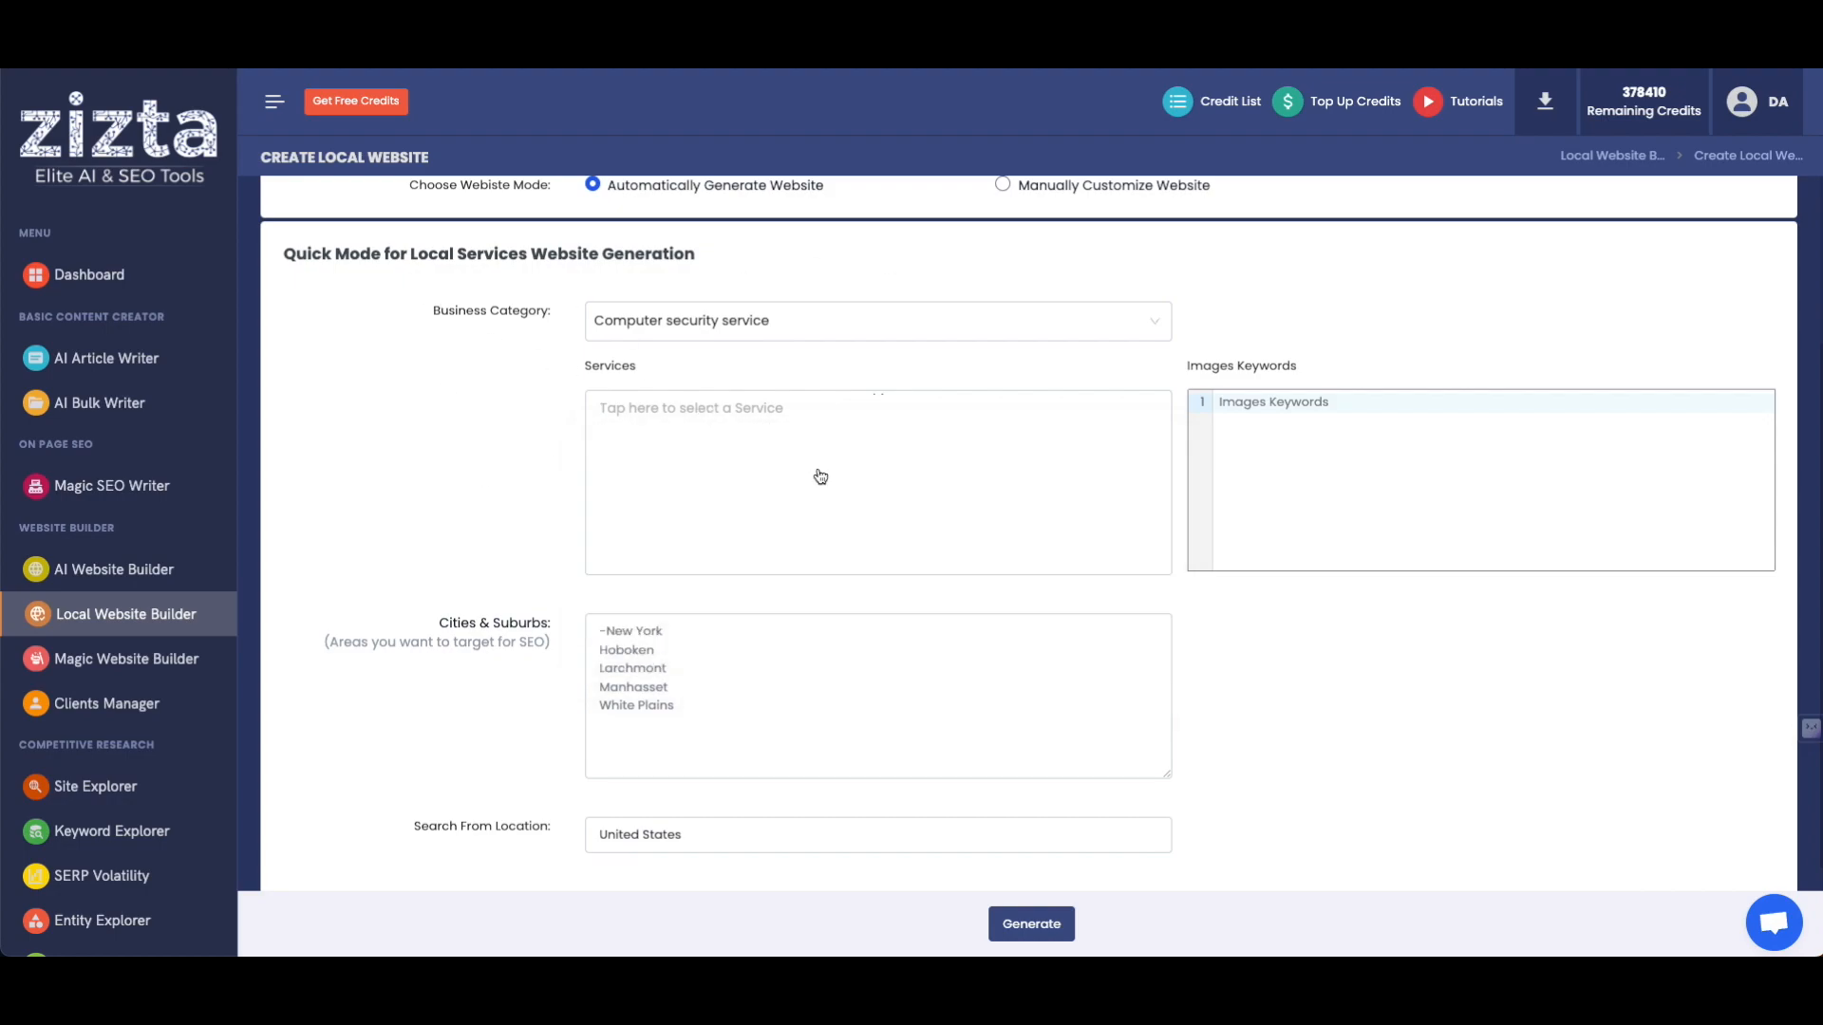
left_click(714, 399)
scroll(712, 612, "down", 2)
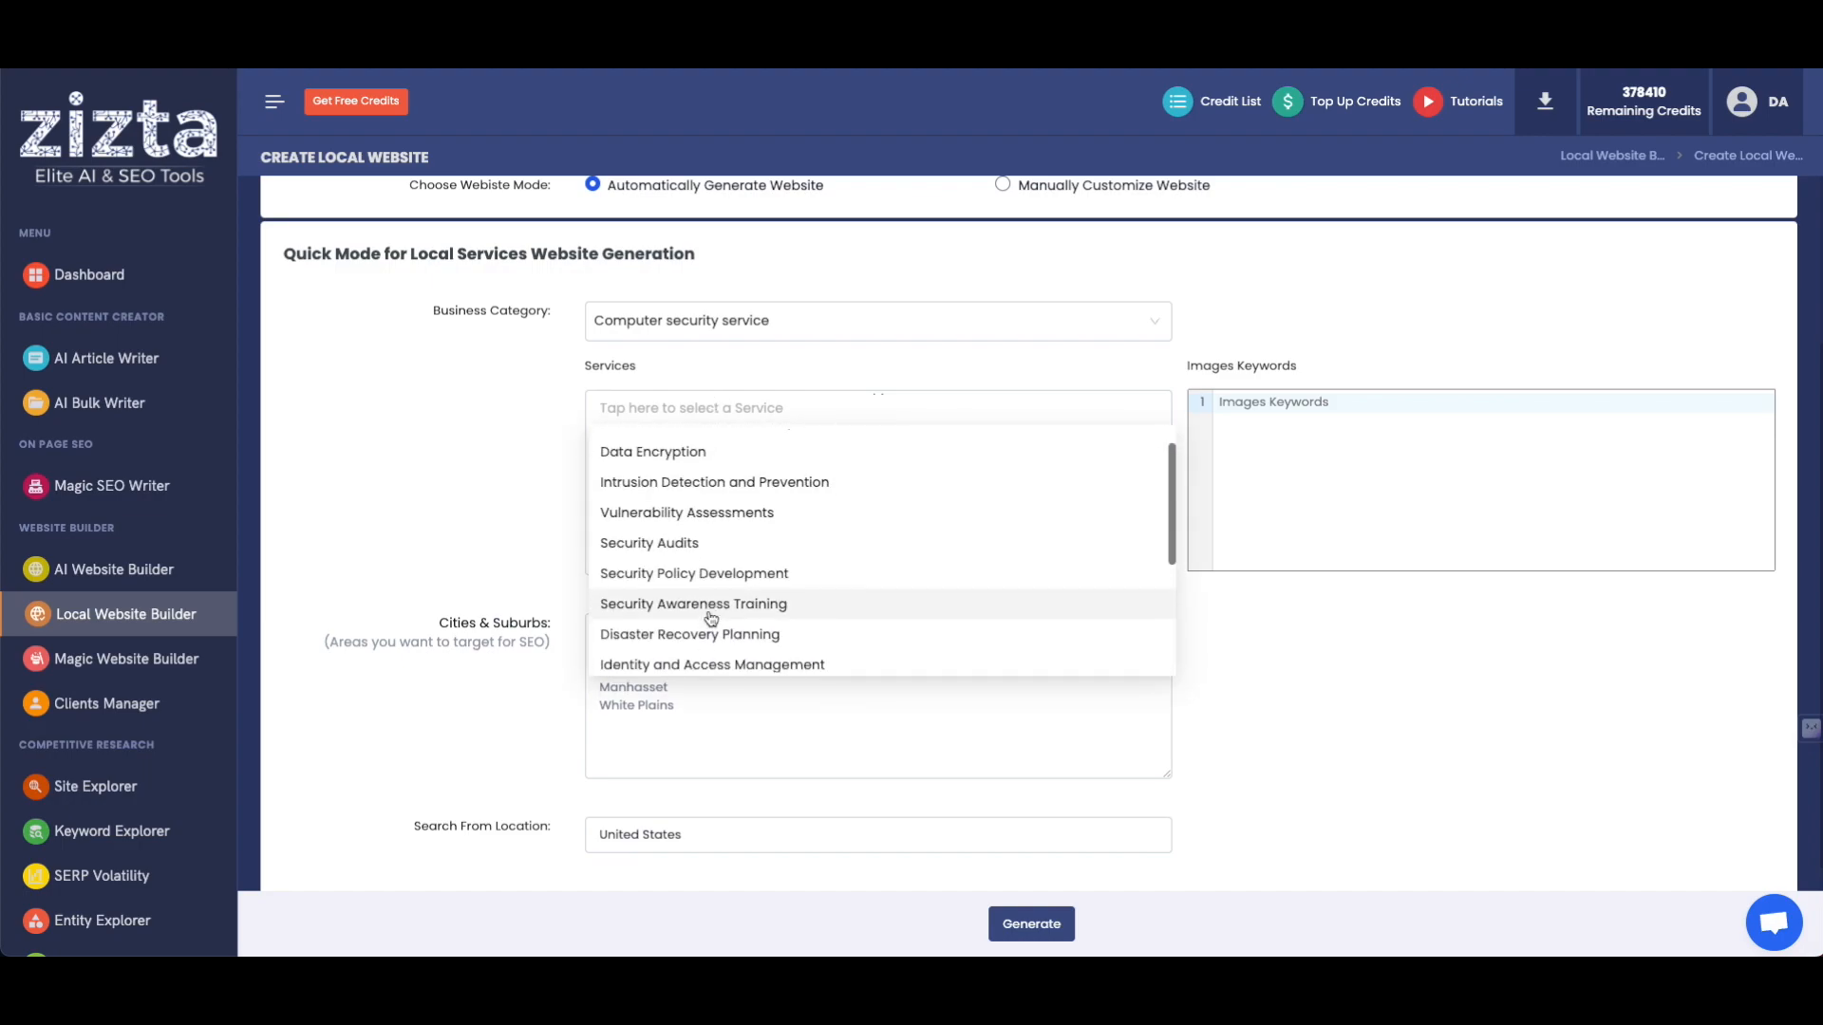
left_click(700, 541)
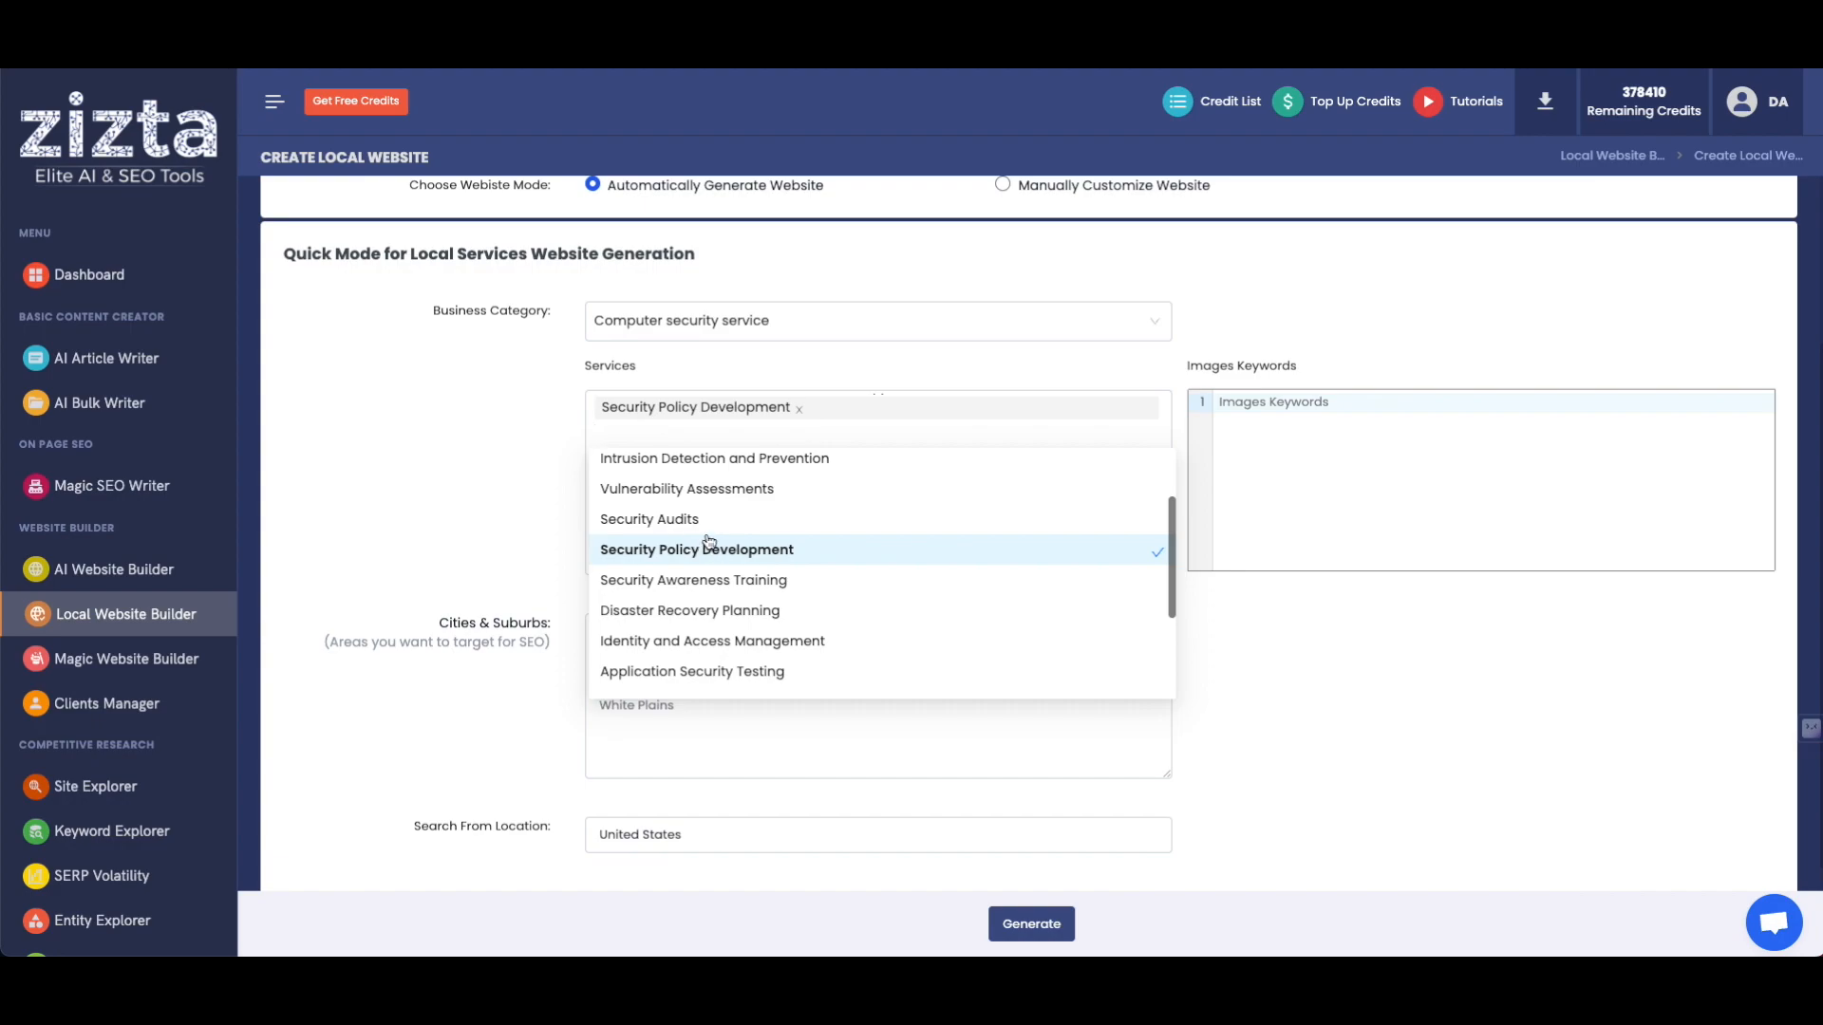
left_click(672, 525)
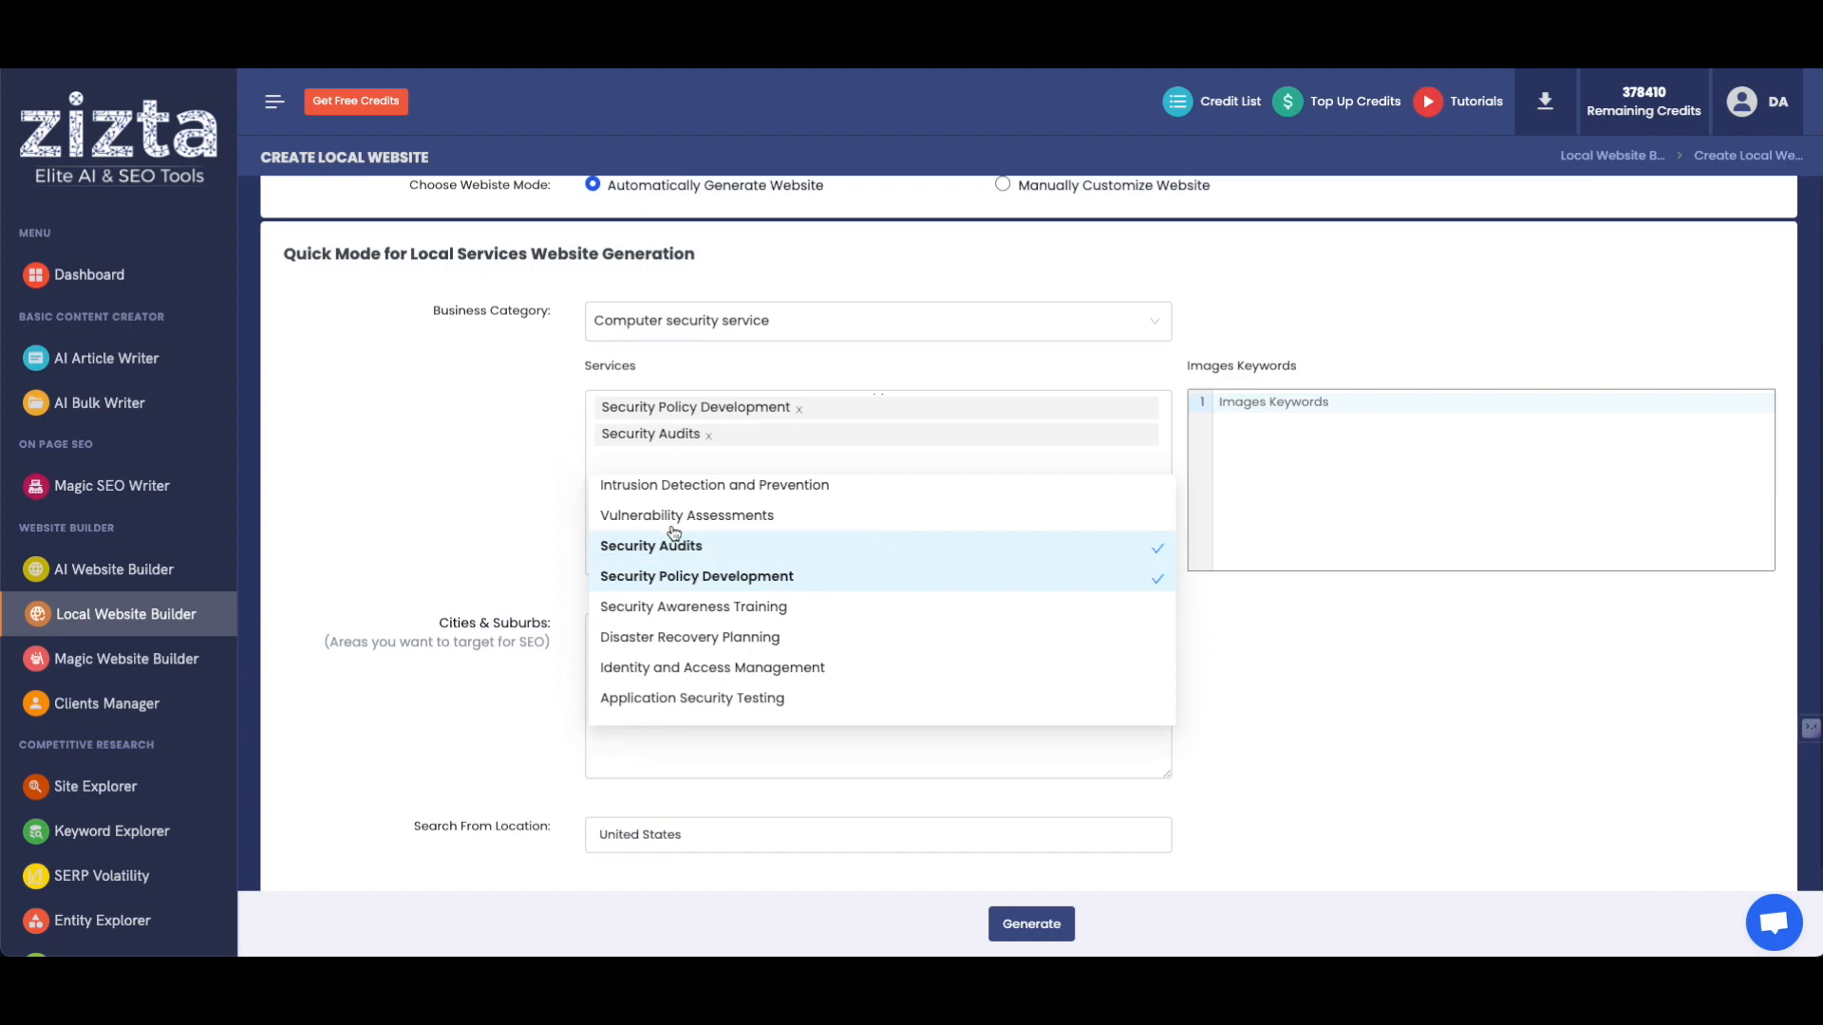
Look through the remaining available services and add Firewall and Network Security to the selection.
scroll(670, 529, "up", 2)
scroll(691, 635, "down", 4)
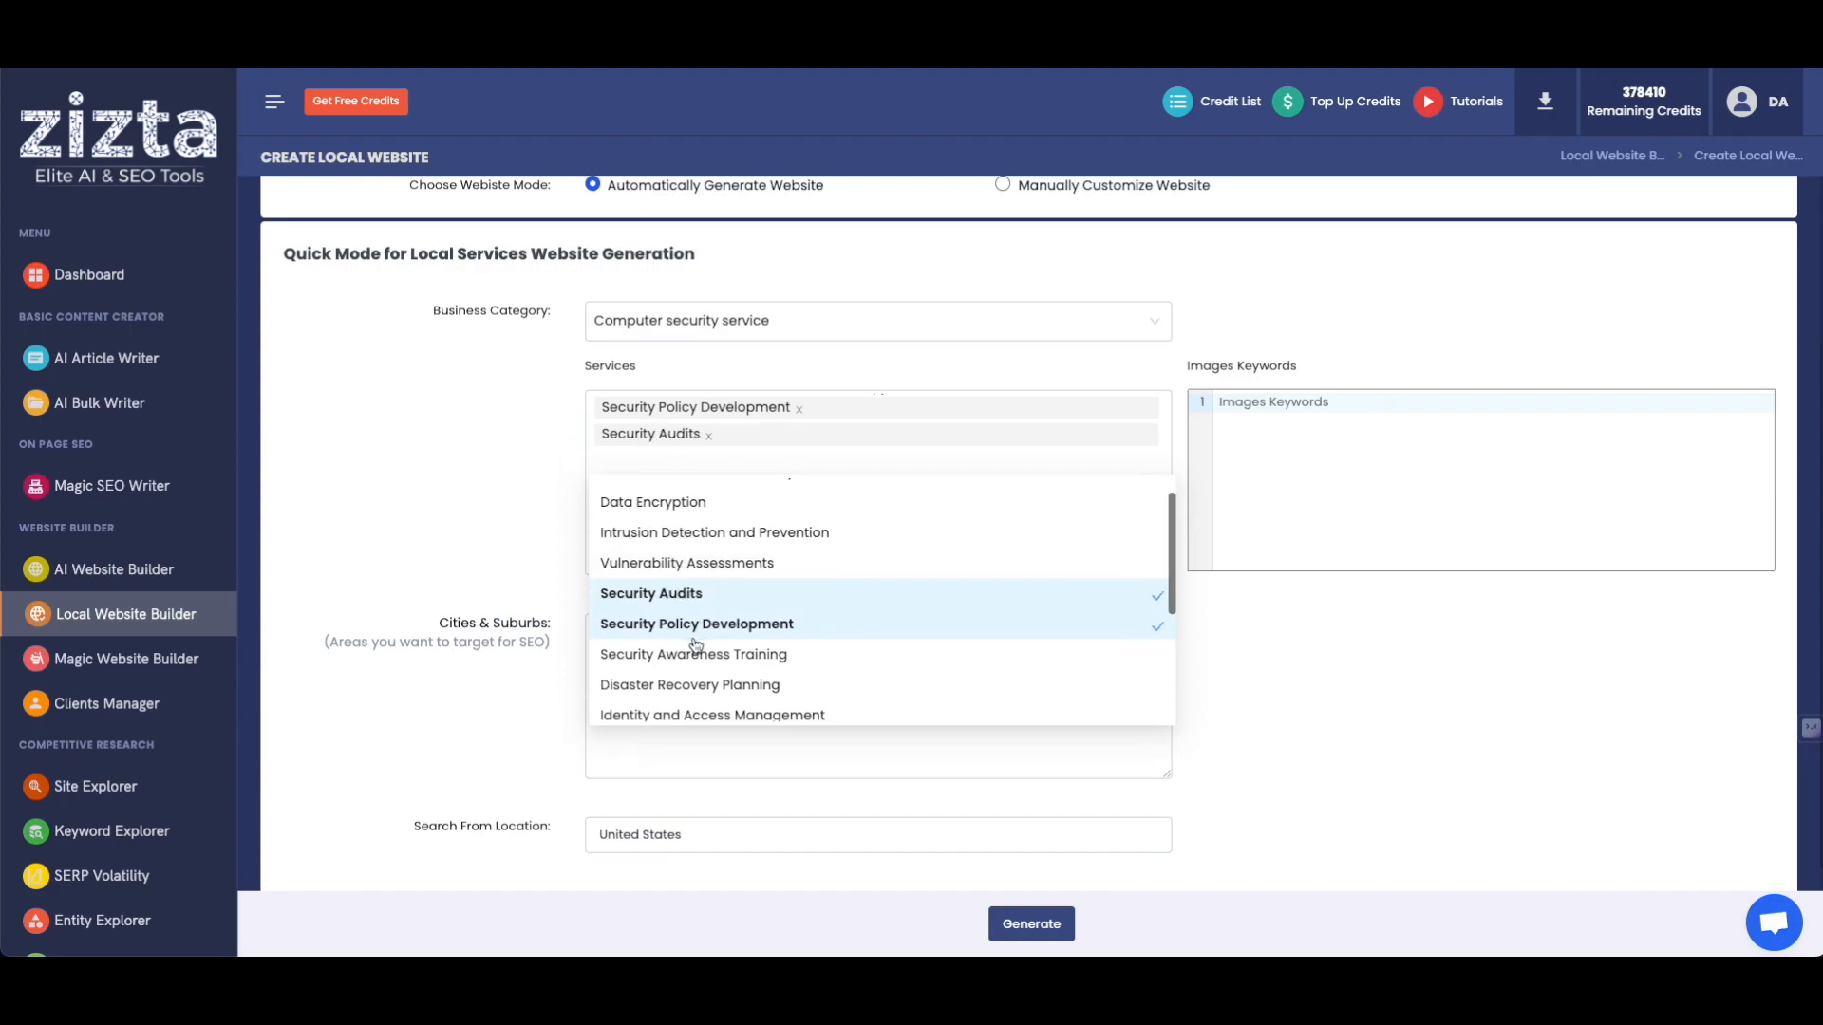
scroll(693, 639, "up", 3)
scroll(696, 646, "down", 5)
scroll(696, 645, "down", 1)
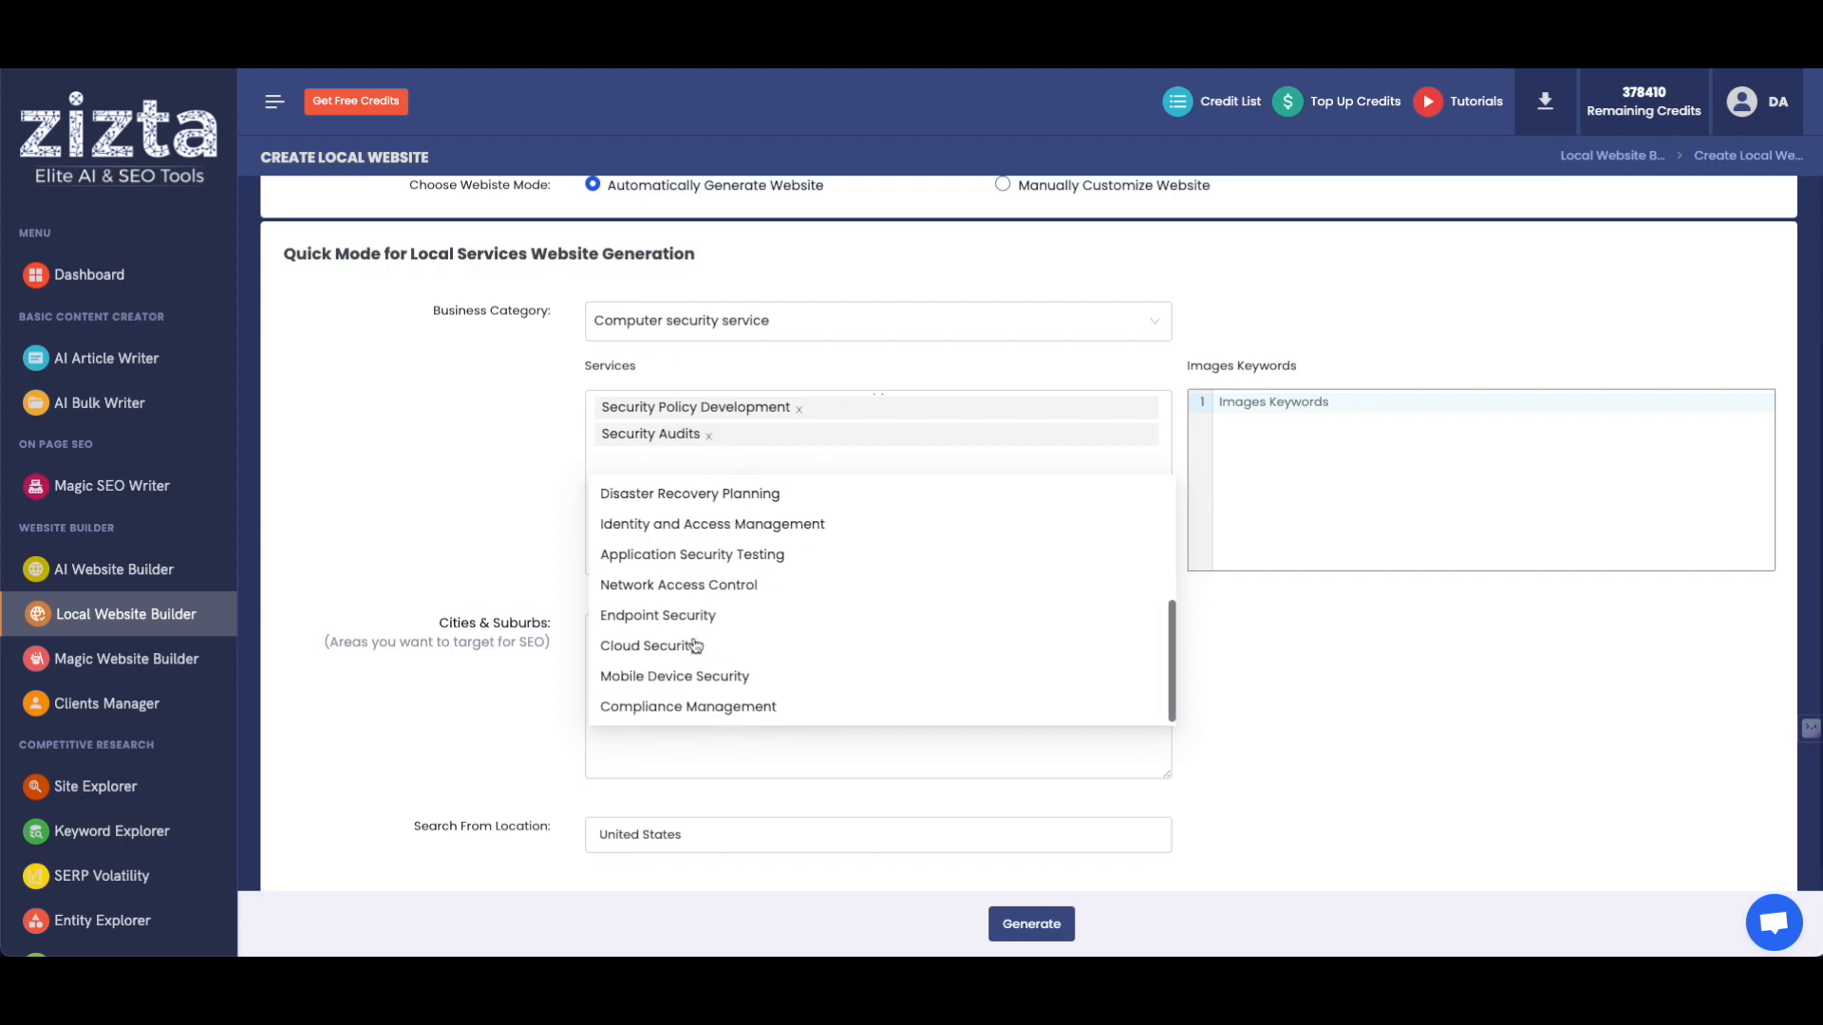
scroll(696, 645, "up", 5)
left_click(698, 494)
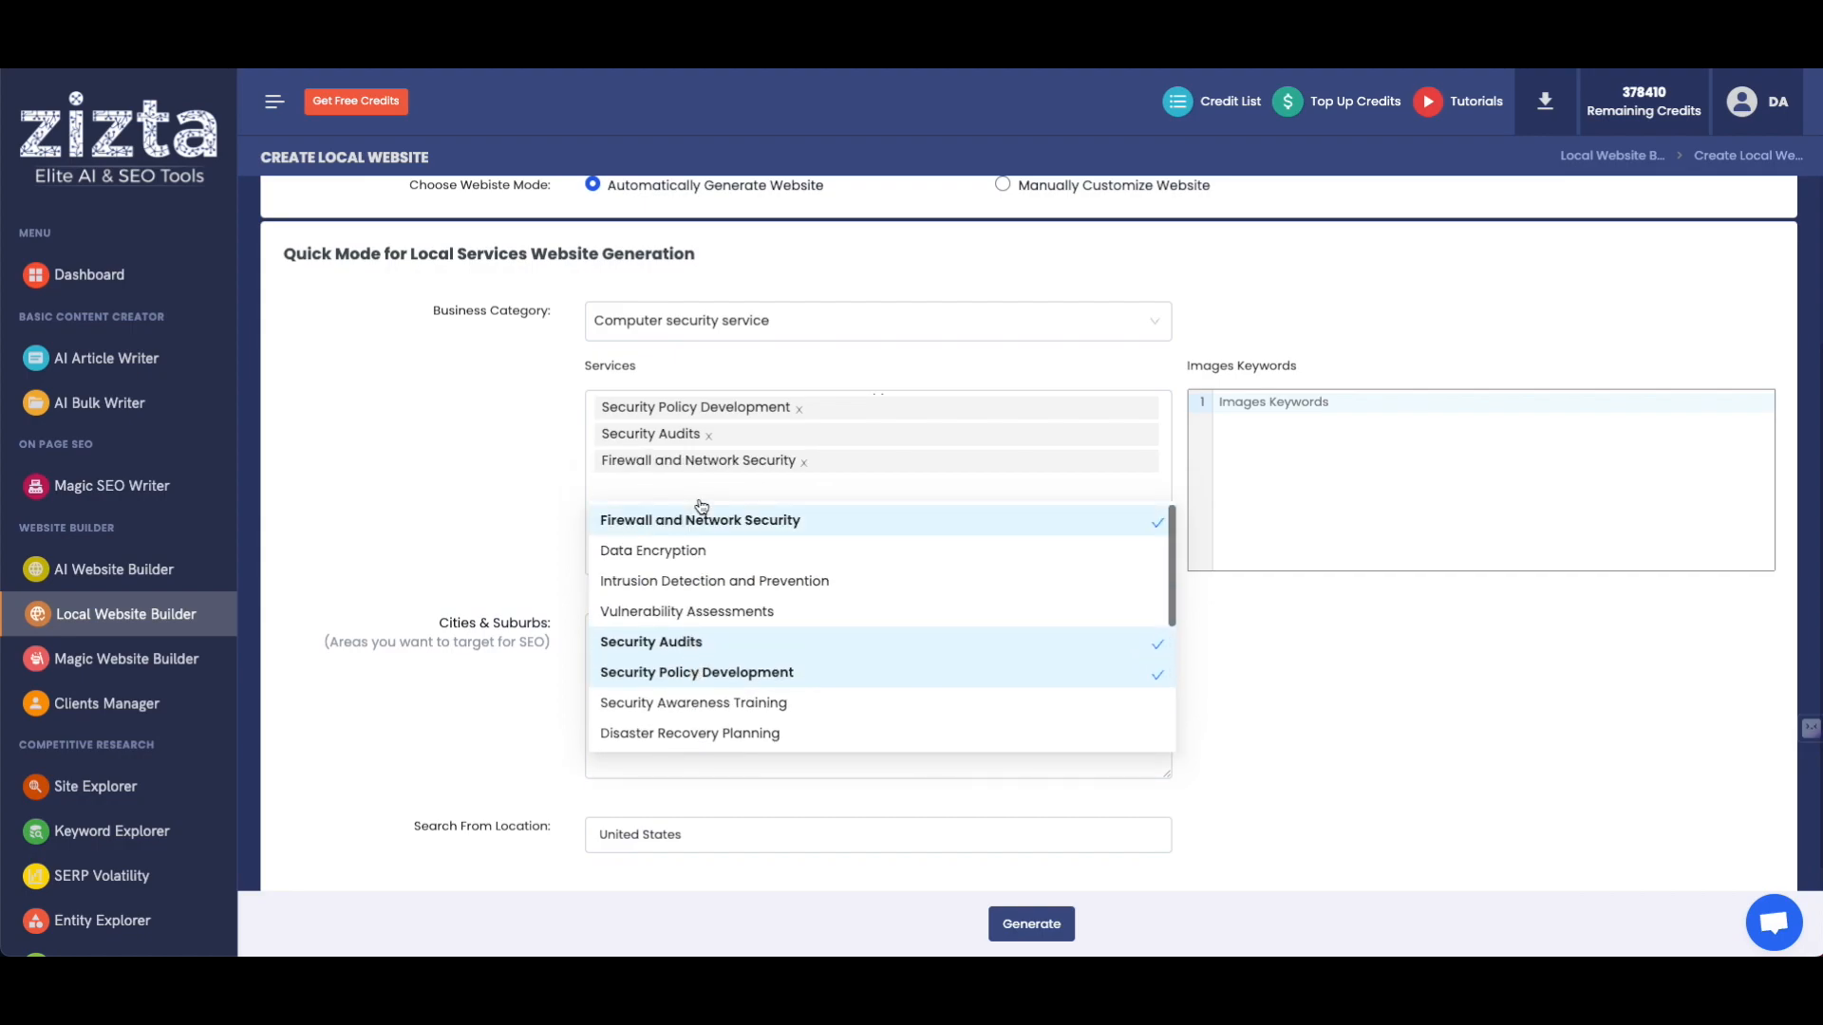
left_click(497, 442)
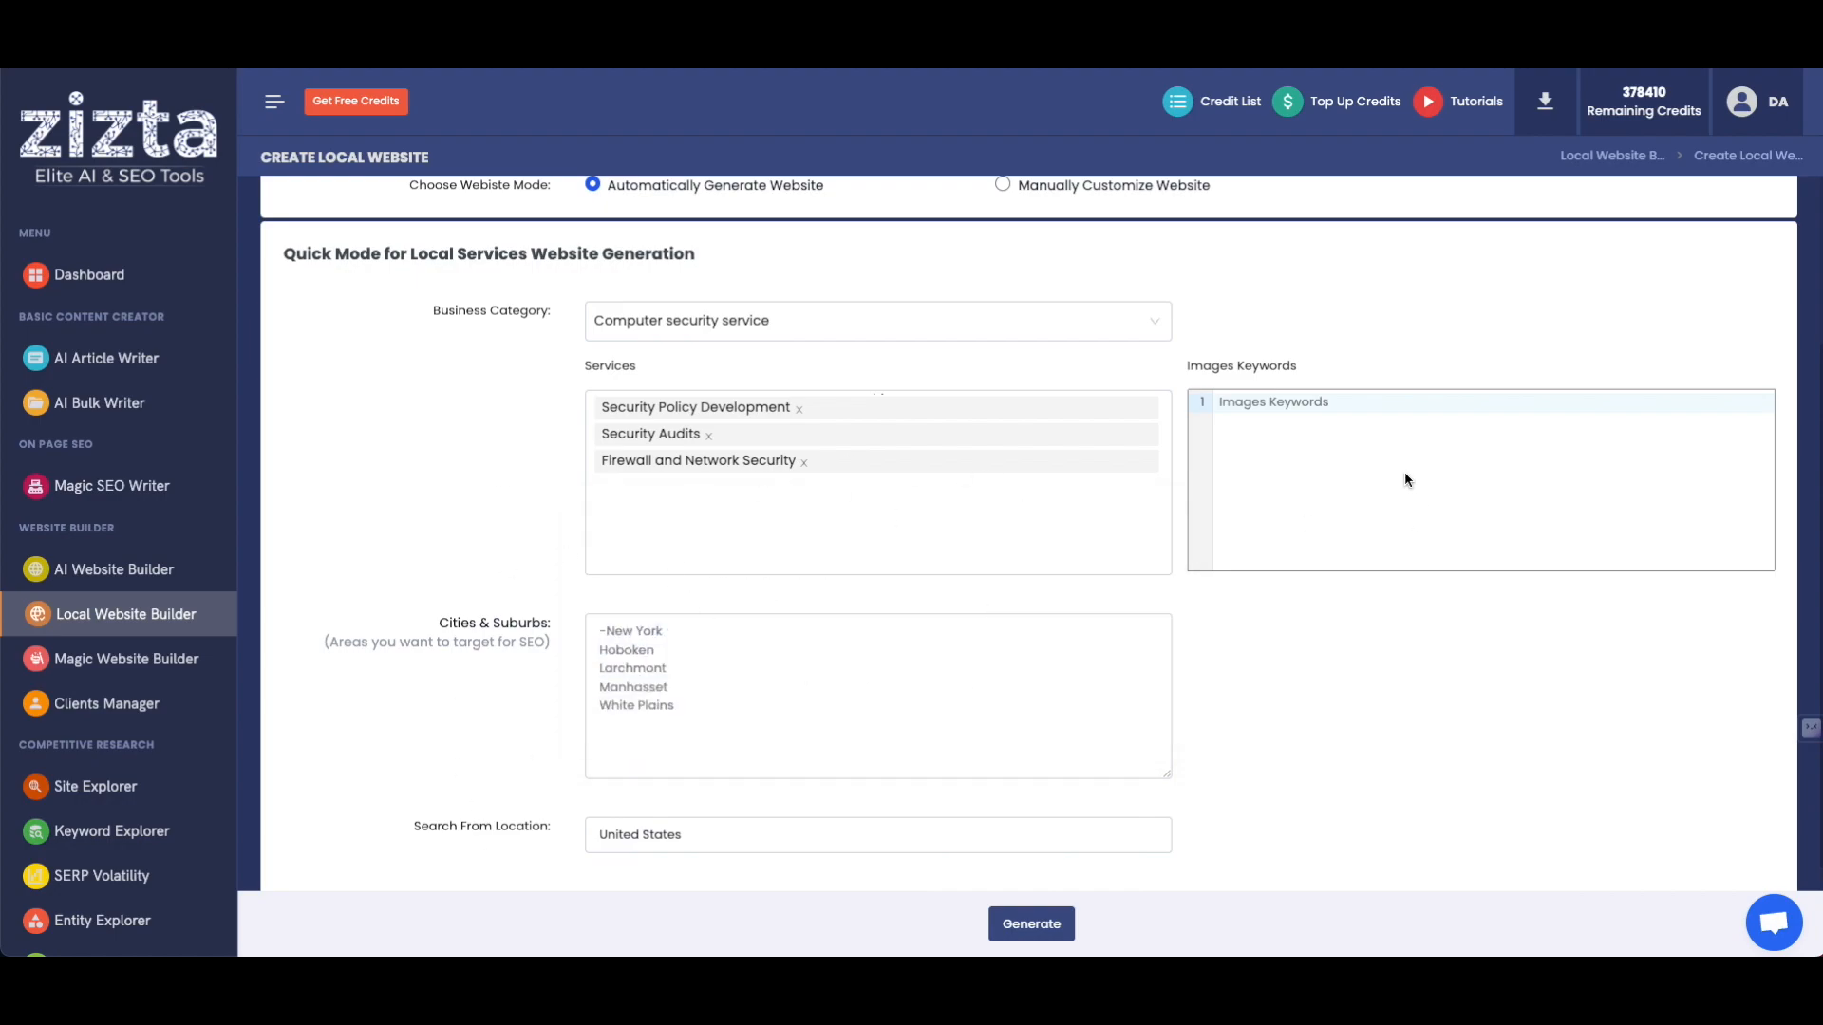
Enter "cyber criminal" and "Scottsdale, Arizona" as image keywords on separate lines.
left_click(1319, 445)
type("cyber")
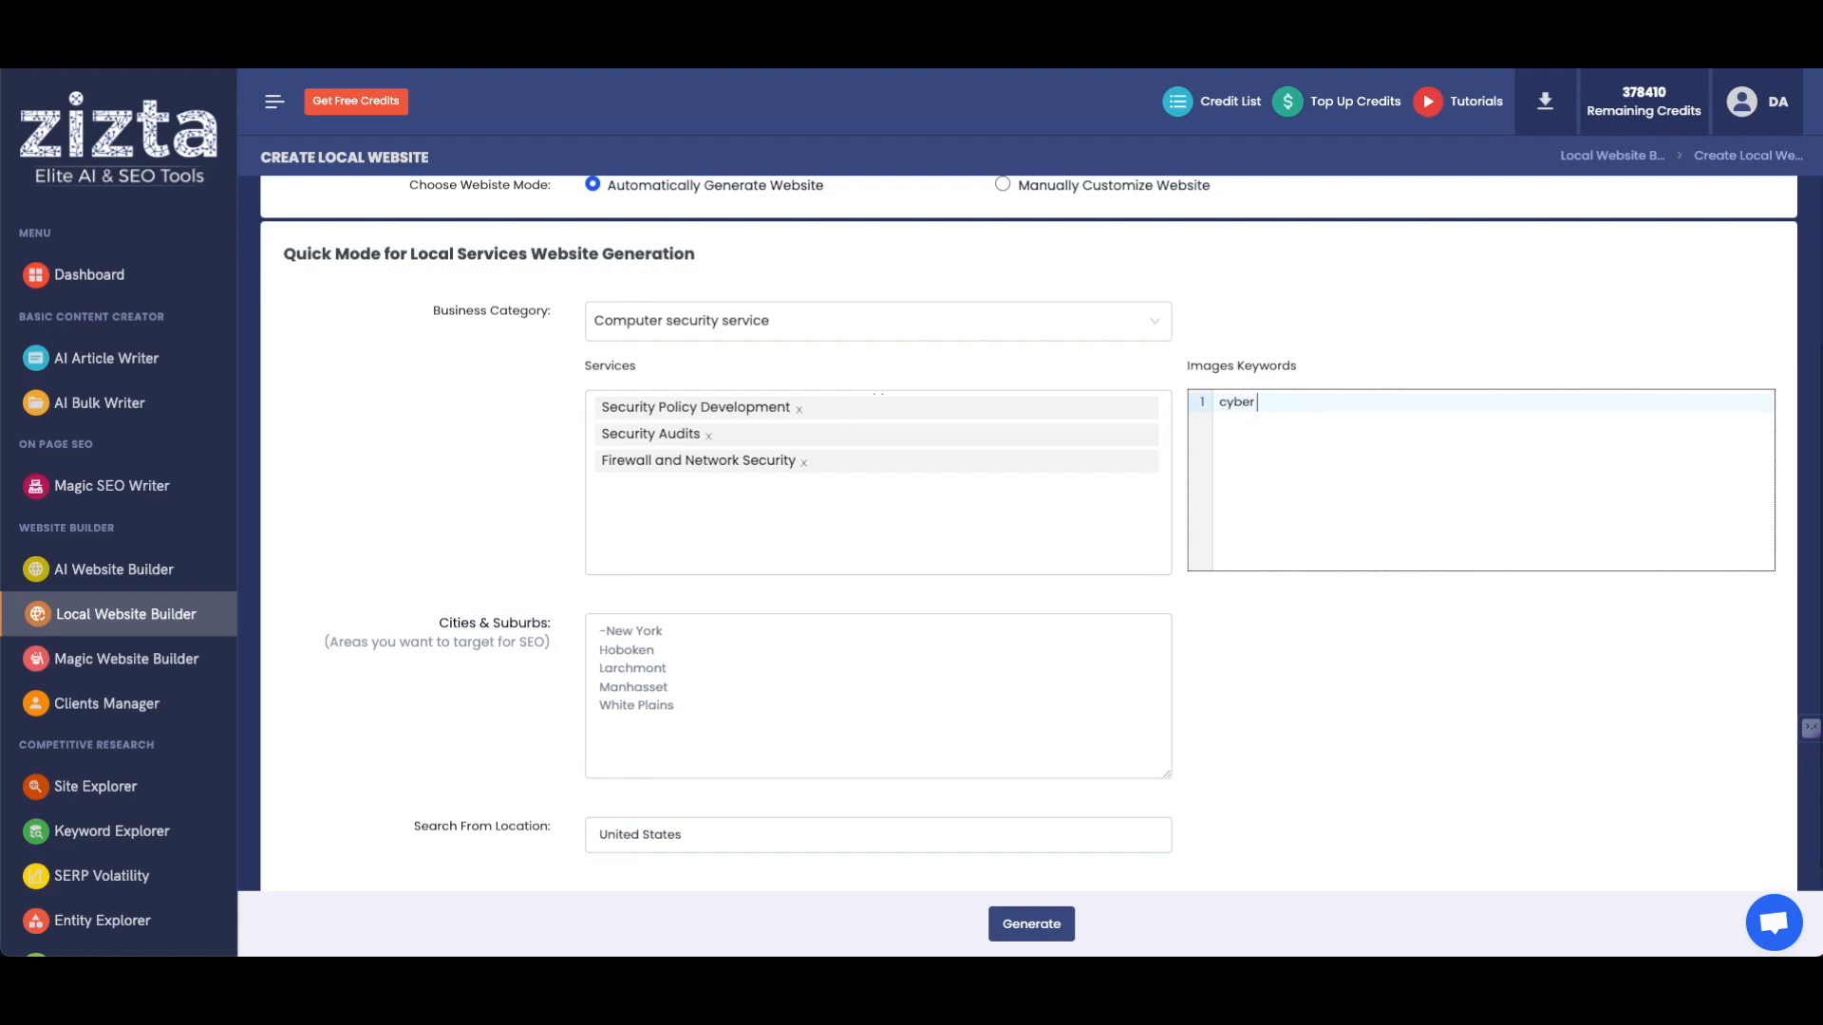
type(" criminal")
key("Return")
type("Scottsdale, Arizona")
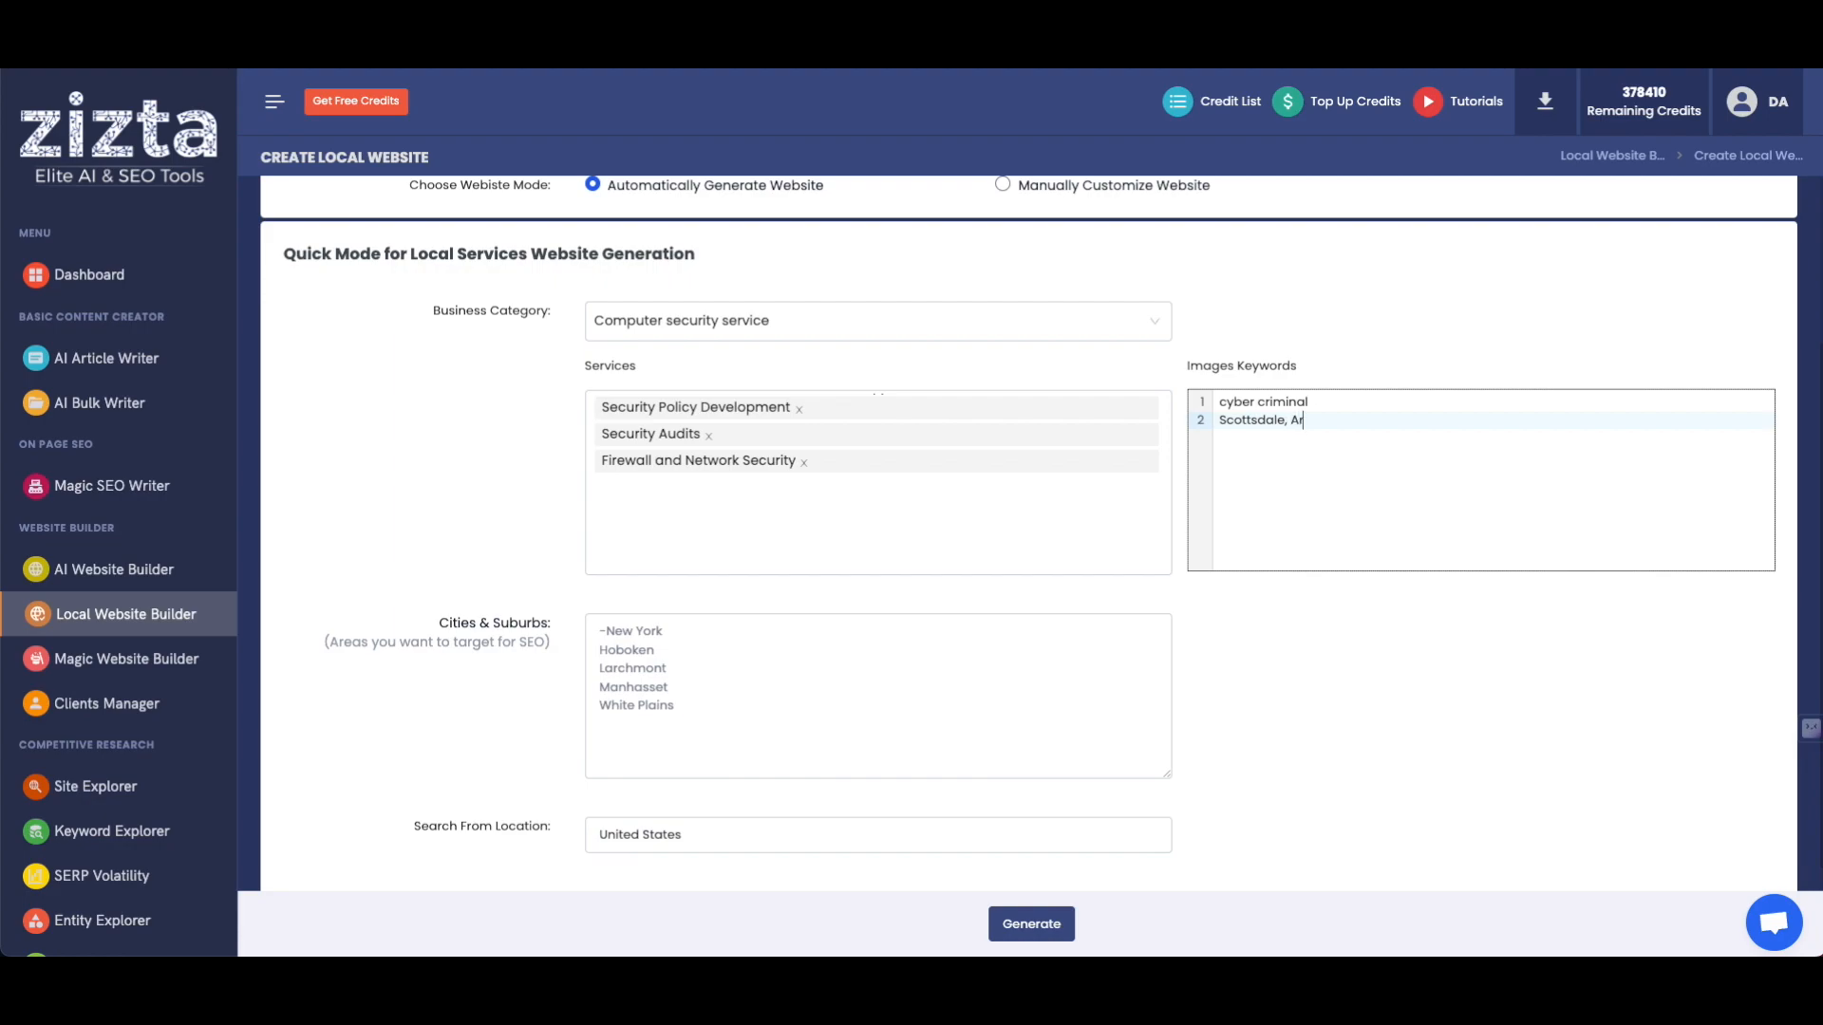
List -Scottsdale, -Phoenix and Fountain Hills on separate lines as the cities and suburbs to target.
left_click(884, 697)
scroll(884, 697, "down", 2)
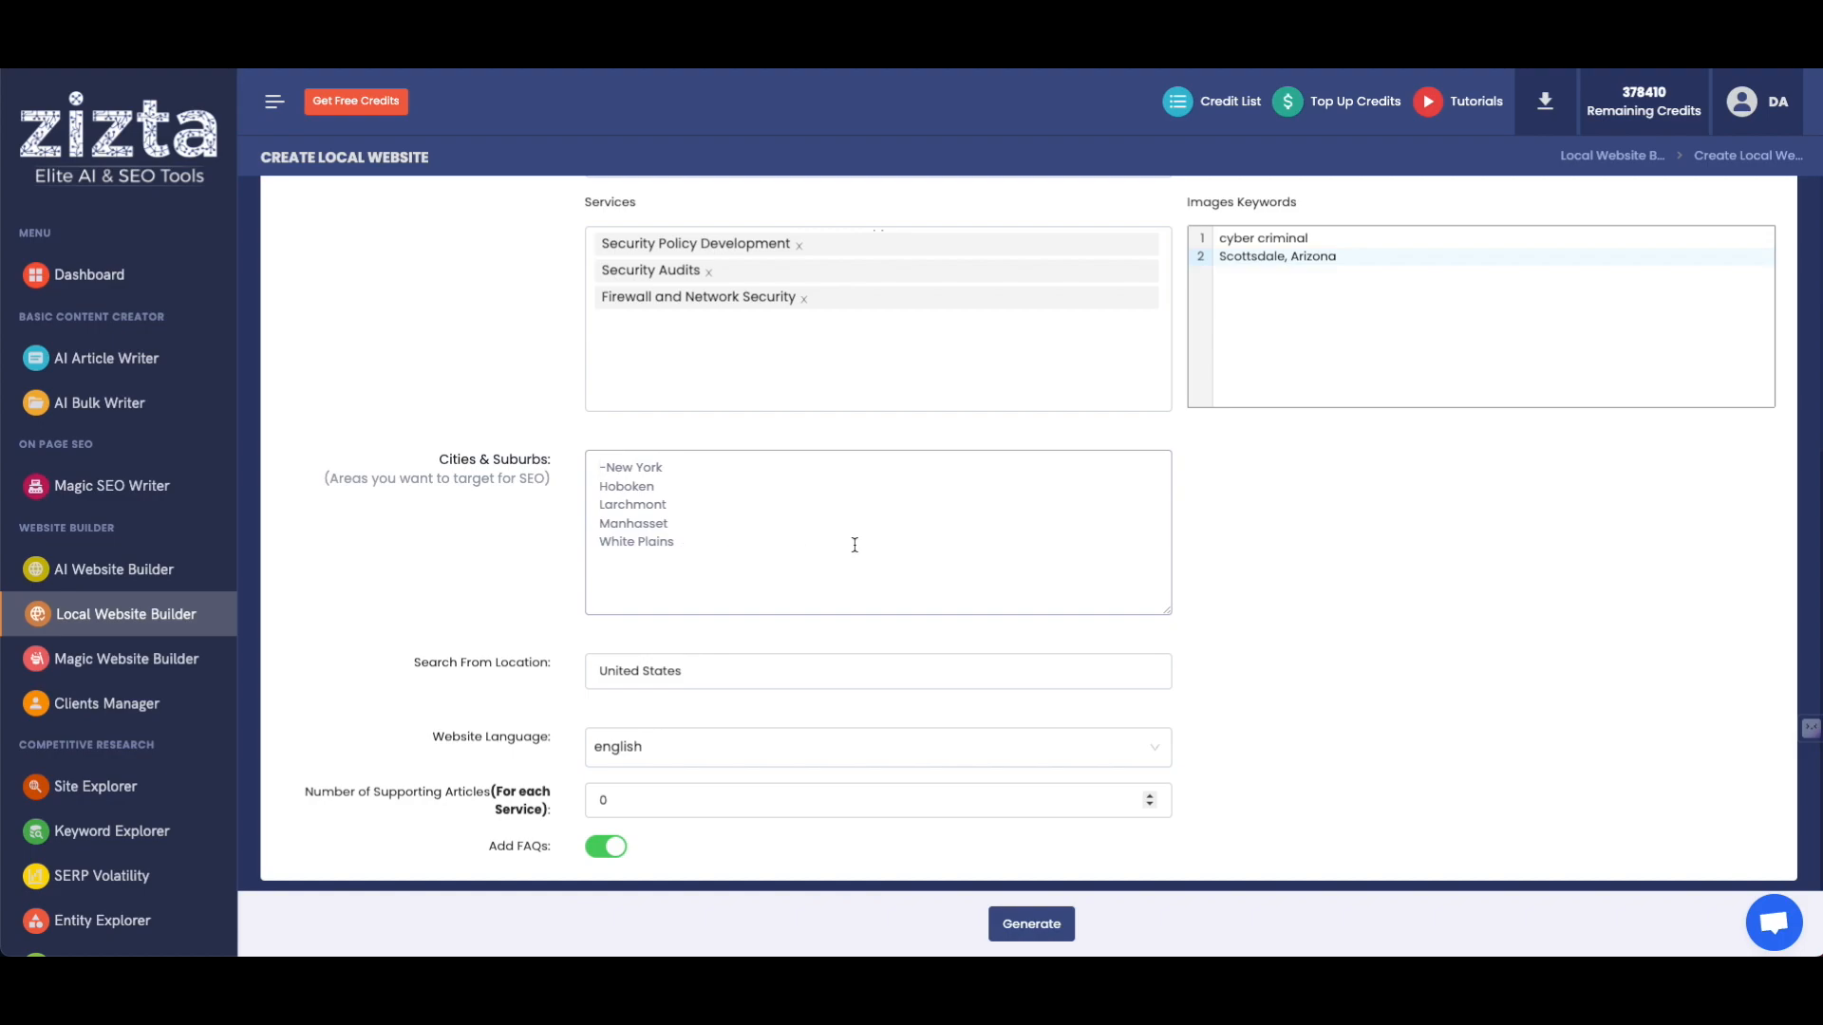
type("-")
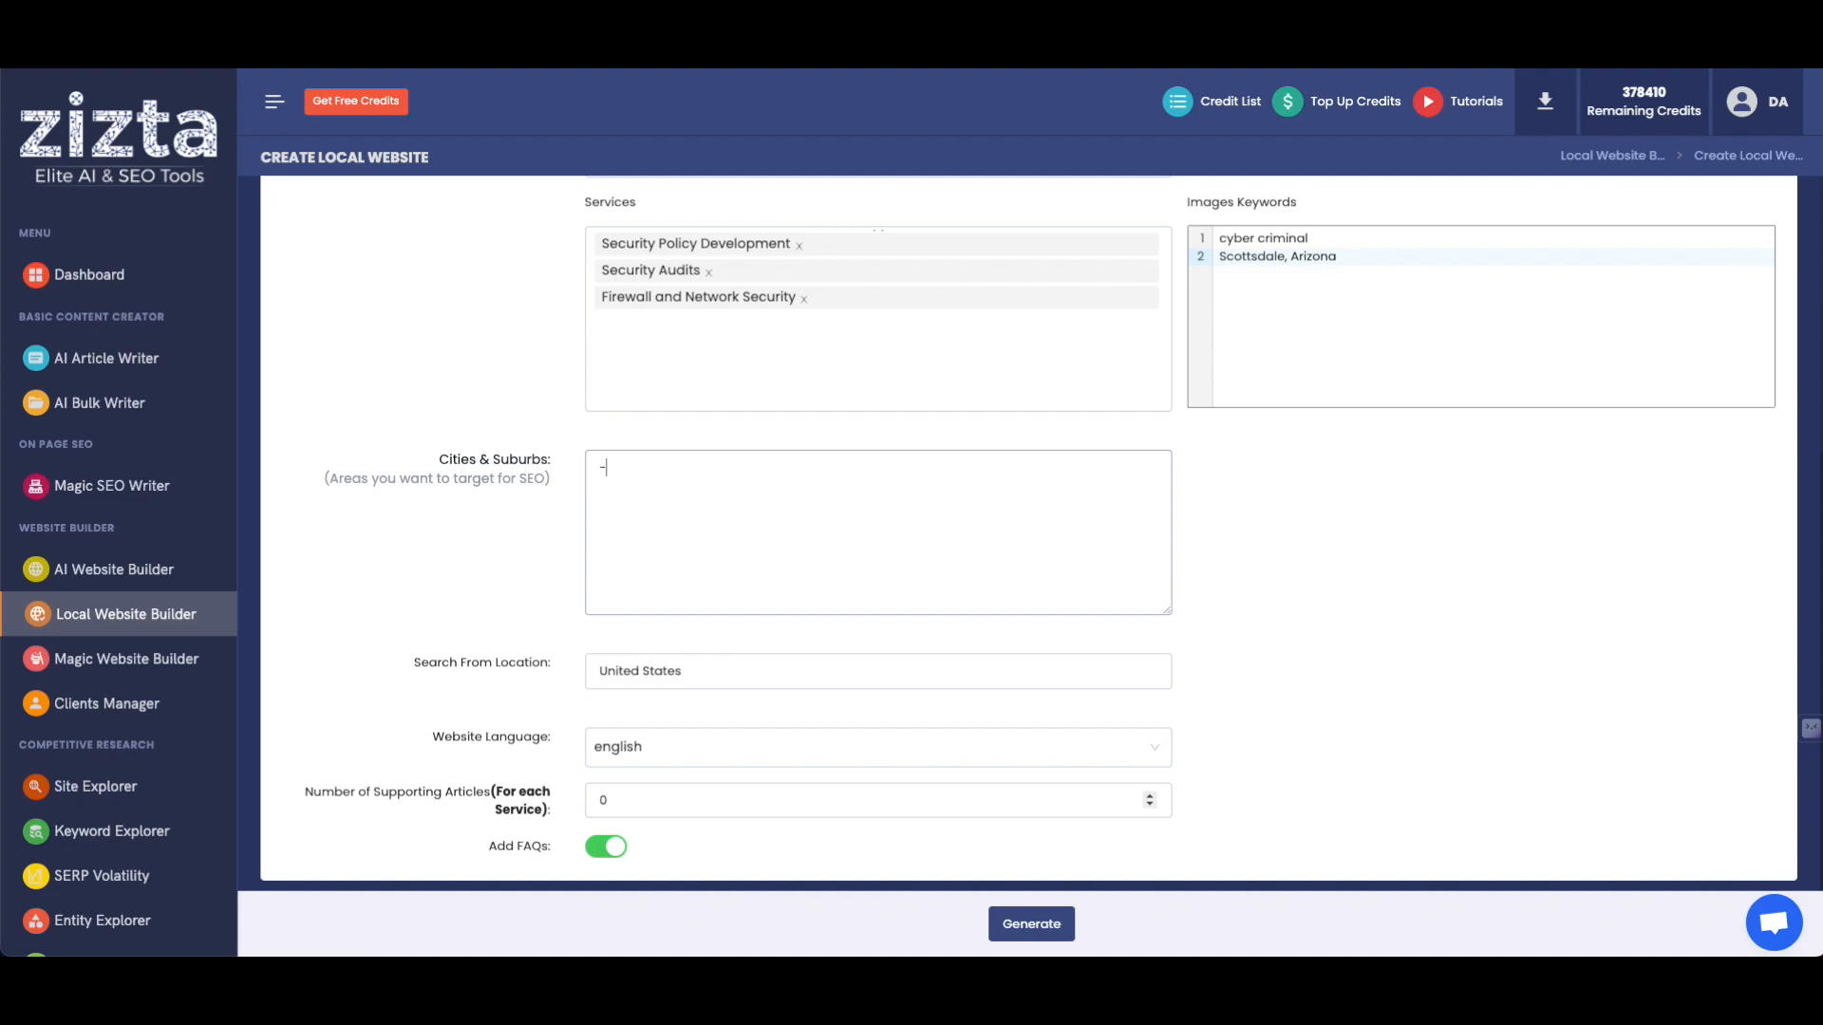
type("Scottsdales")
key("BackSpace")
left_click(601, 468)
left_click(796, 472)
key("Return")
type("-")
type("Phoenix ")
type("Fountain Hills")
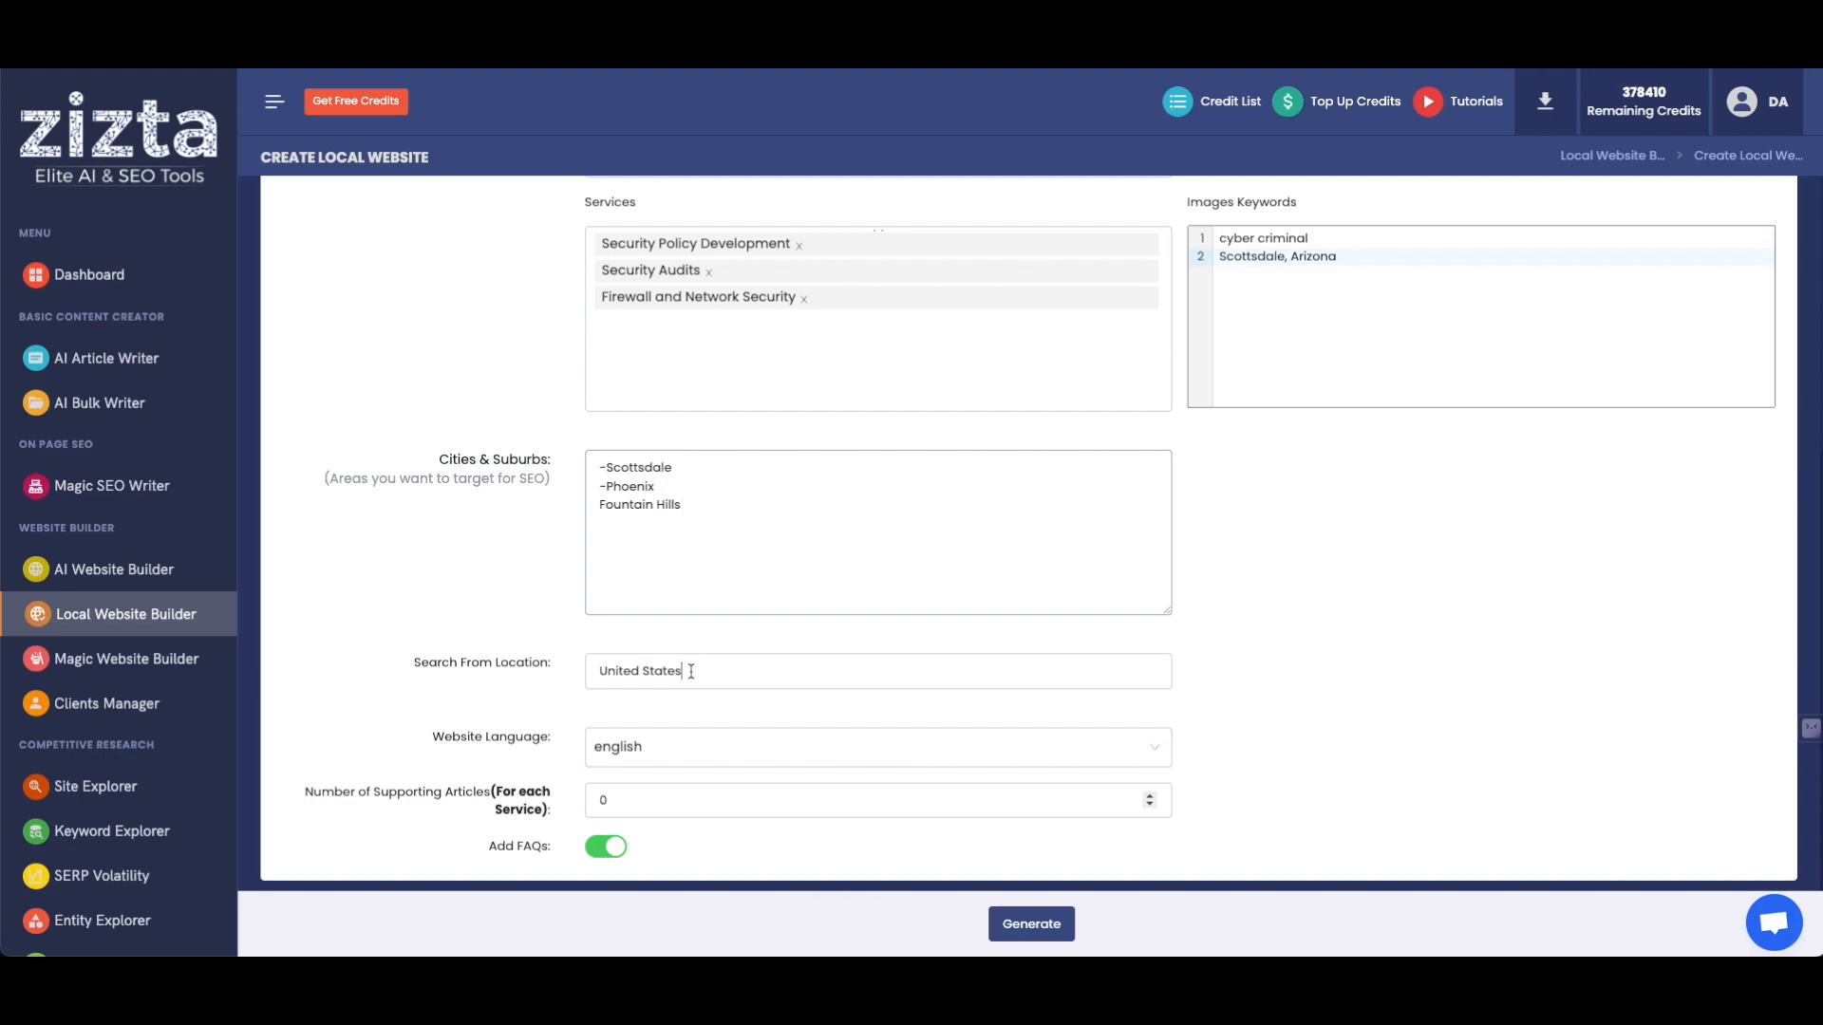
Set the search location to Scottsdale,Arizona,United States from the suggested places.
triple_click(691, 671)
type("Scottsdale,Arizona,")
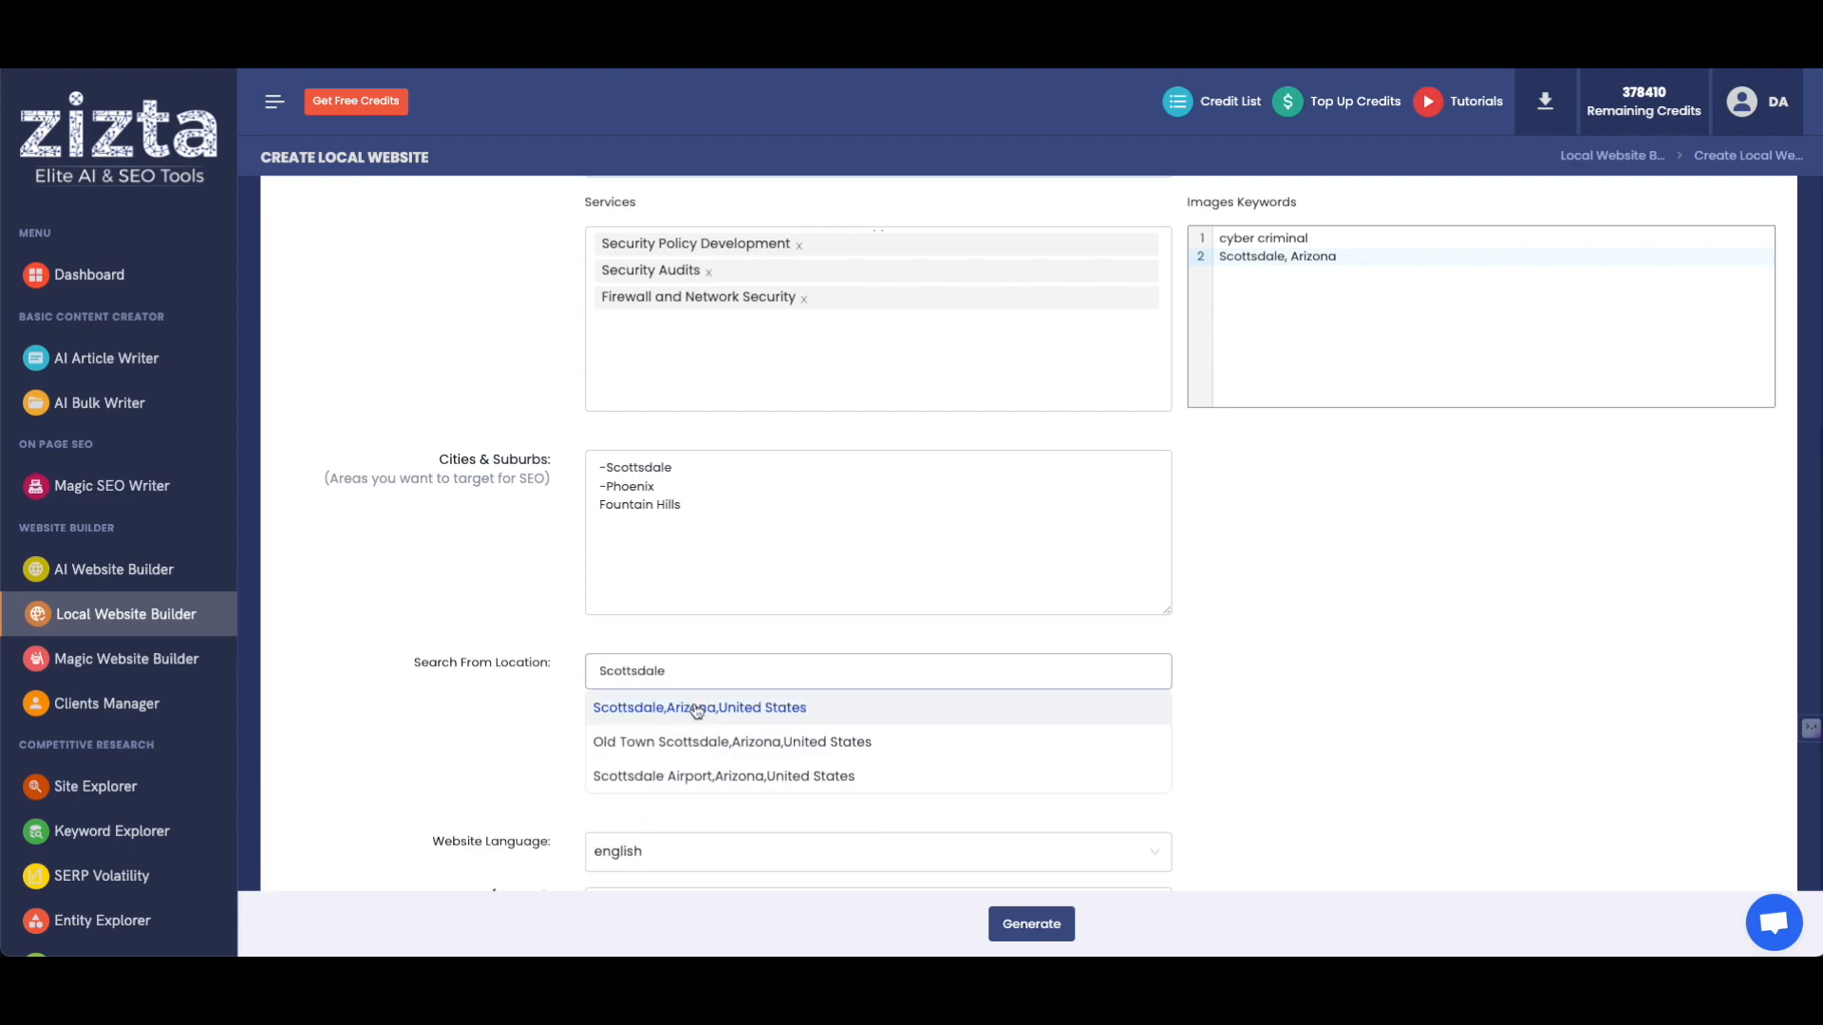
left_click(697, 708)
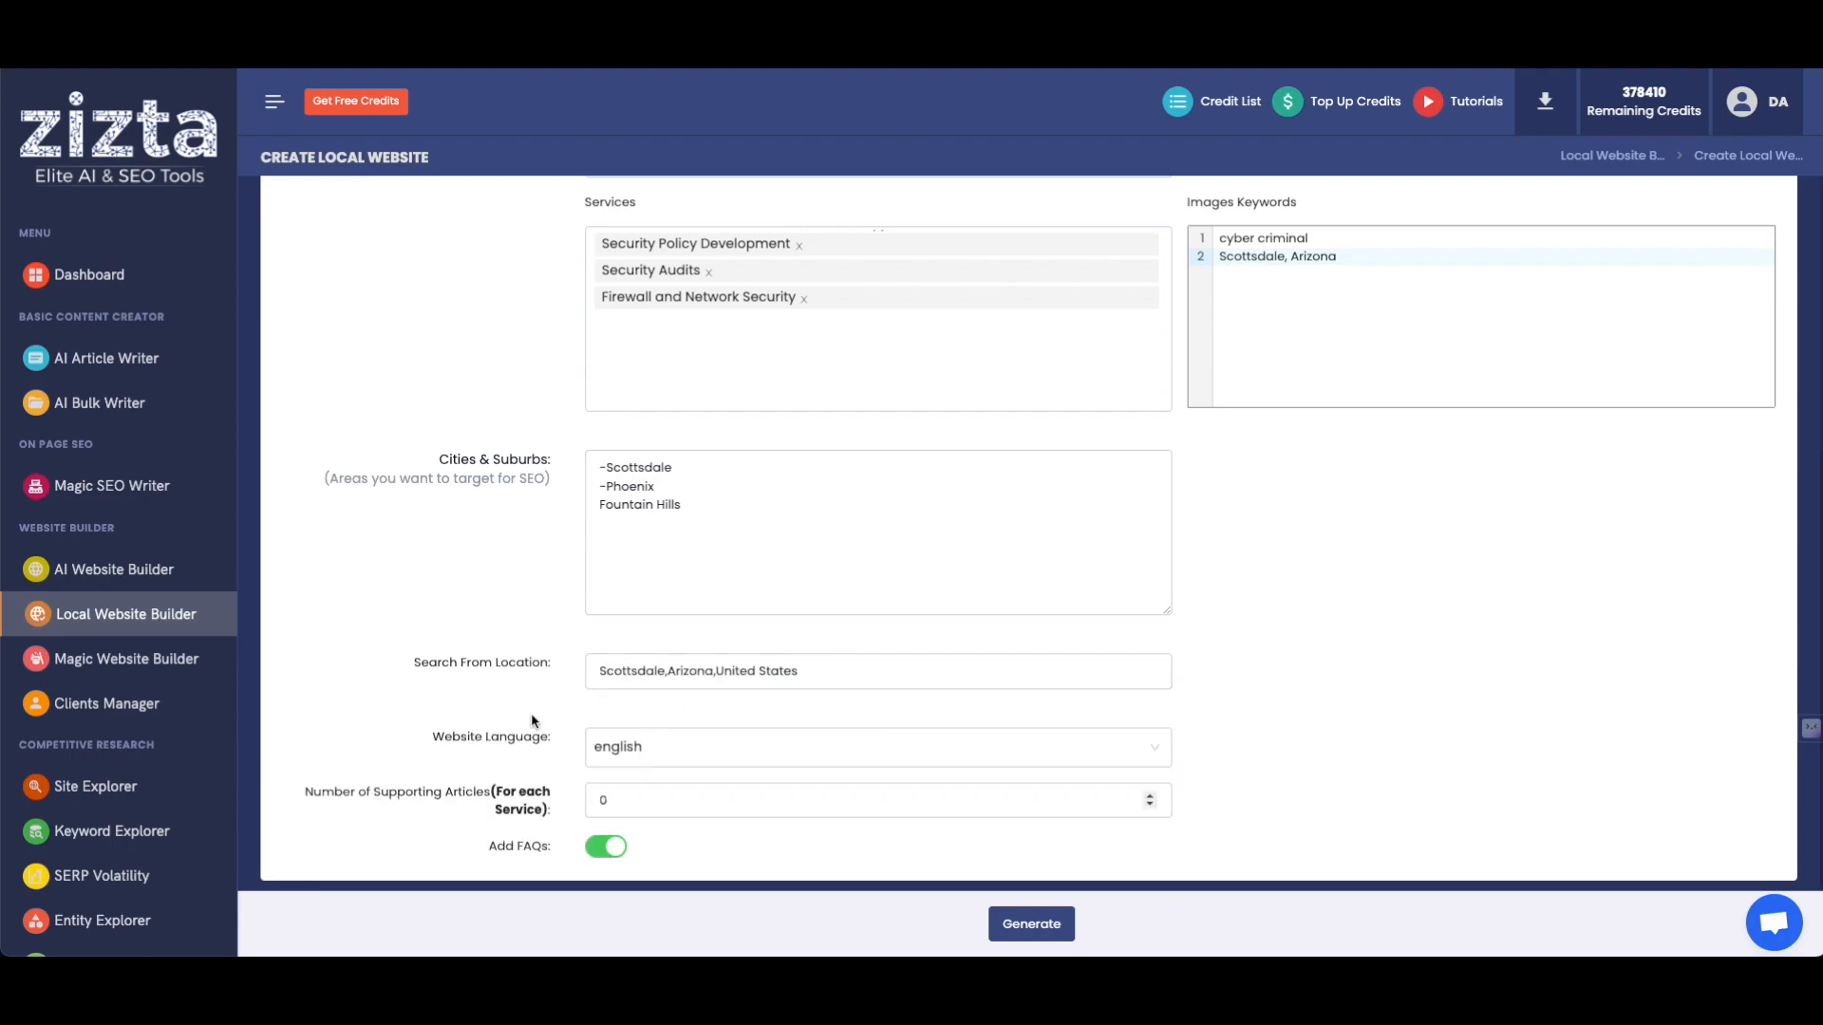
Check the website language choices, keep english, and set the number of supporting articles for each service to 3.
left_click(583, 750)
left_click(1472, 688)
left_click(525, 791)
type("3")
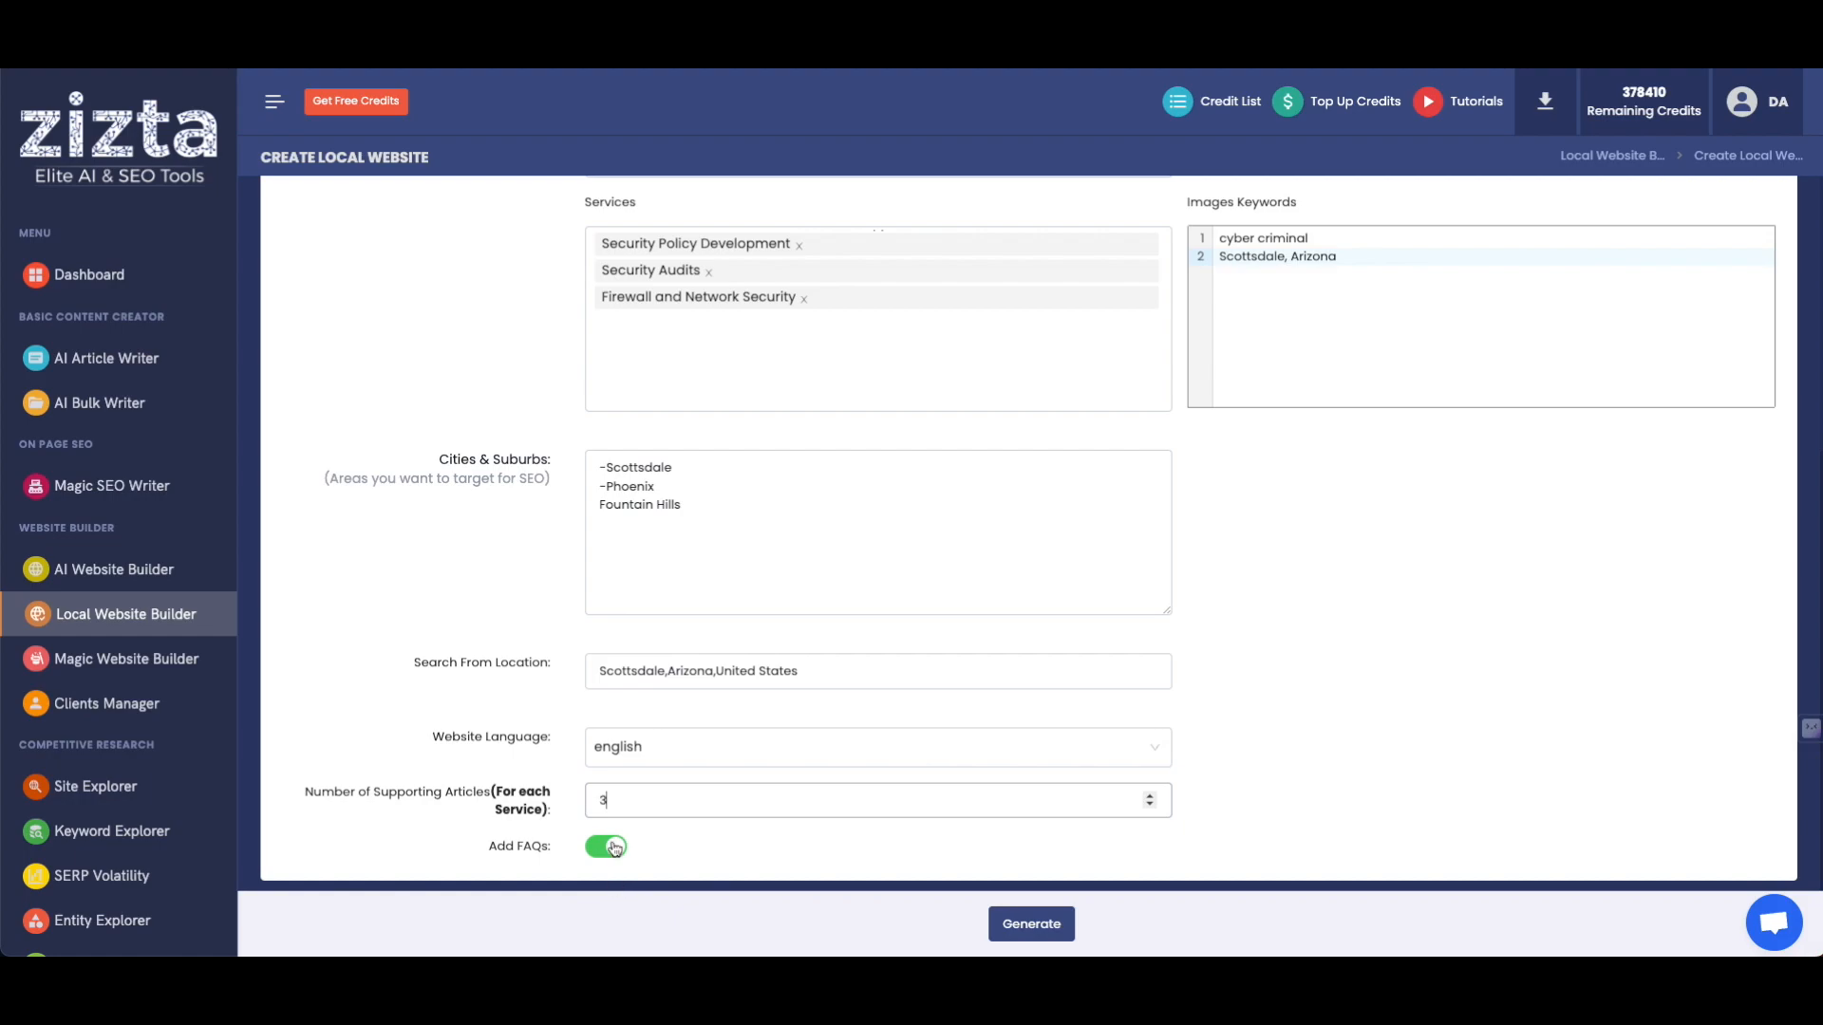
Generate the local website from the completed form, keeping FAQs switched on.
left_click(474, 651)
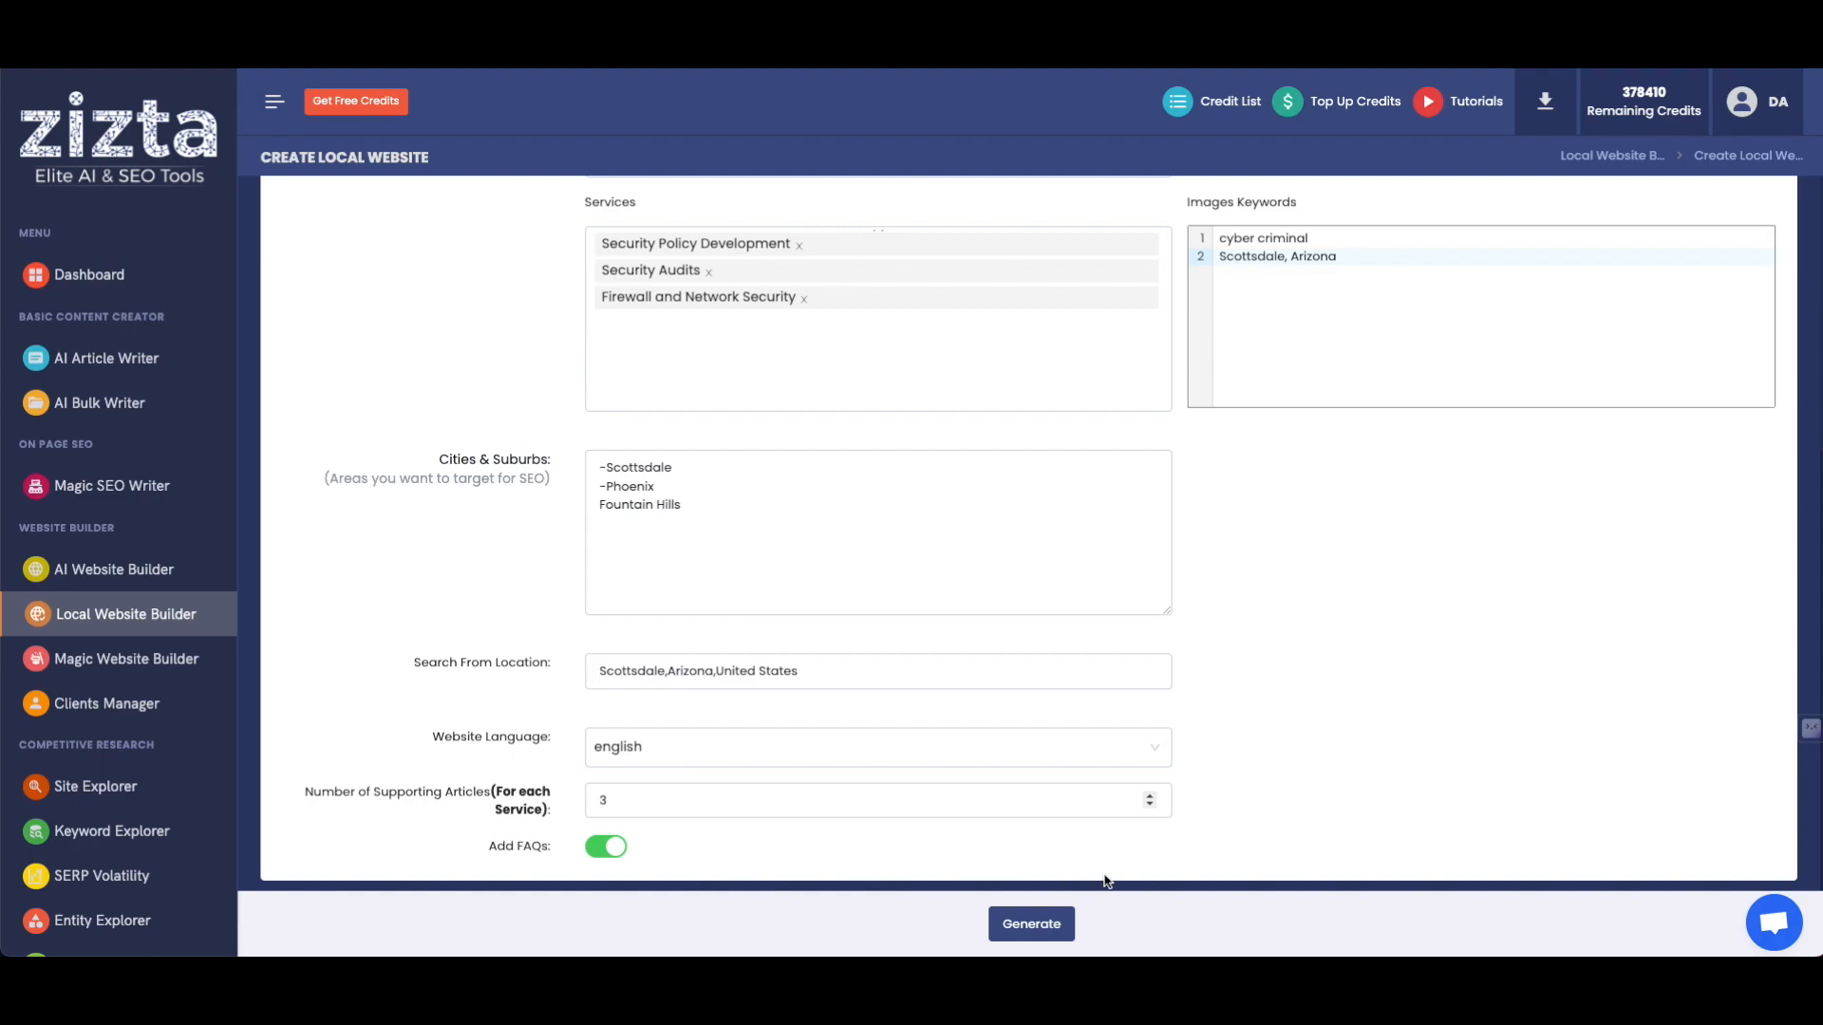
left_click(1031, 925)
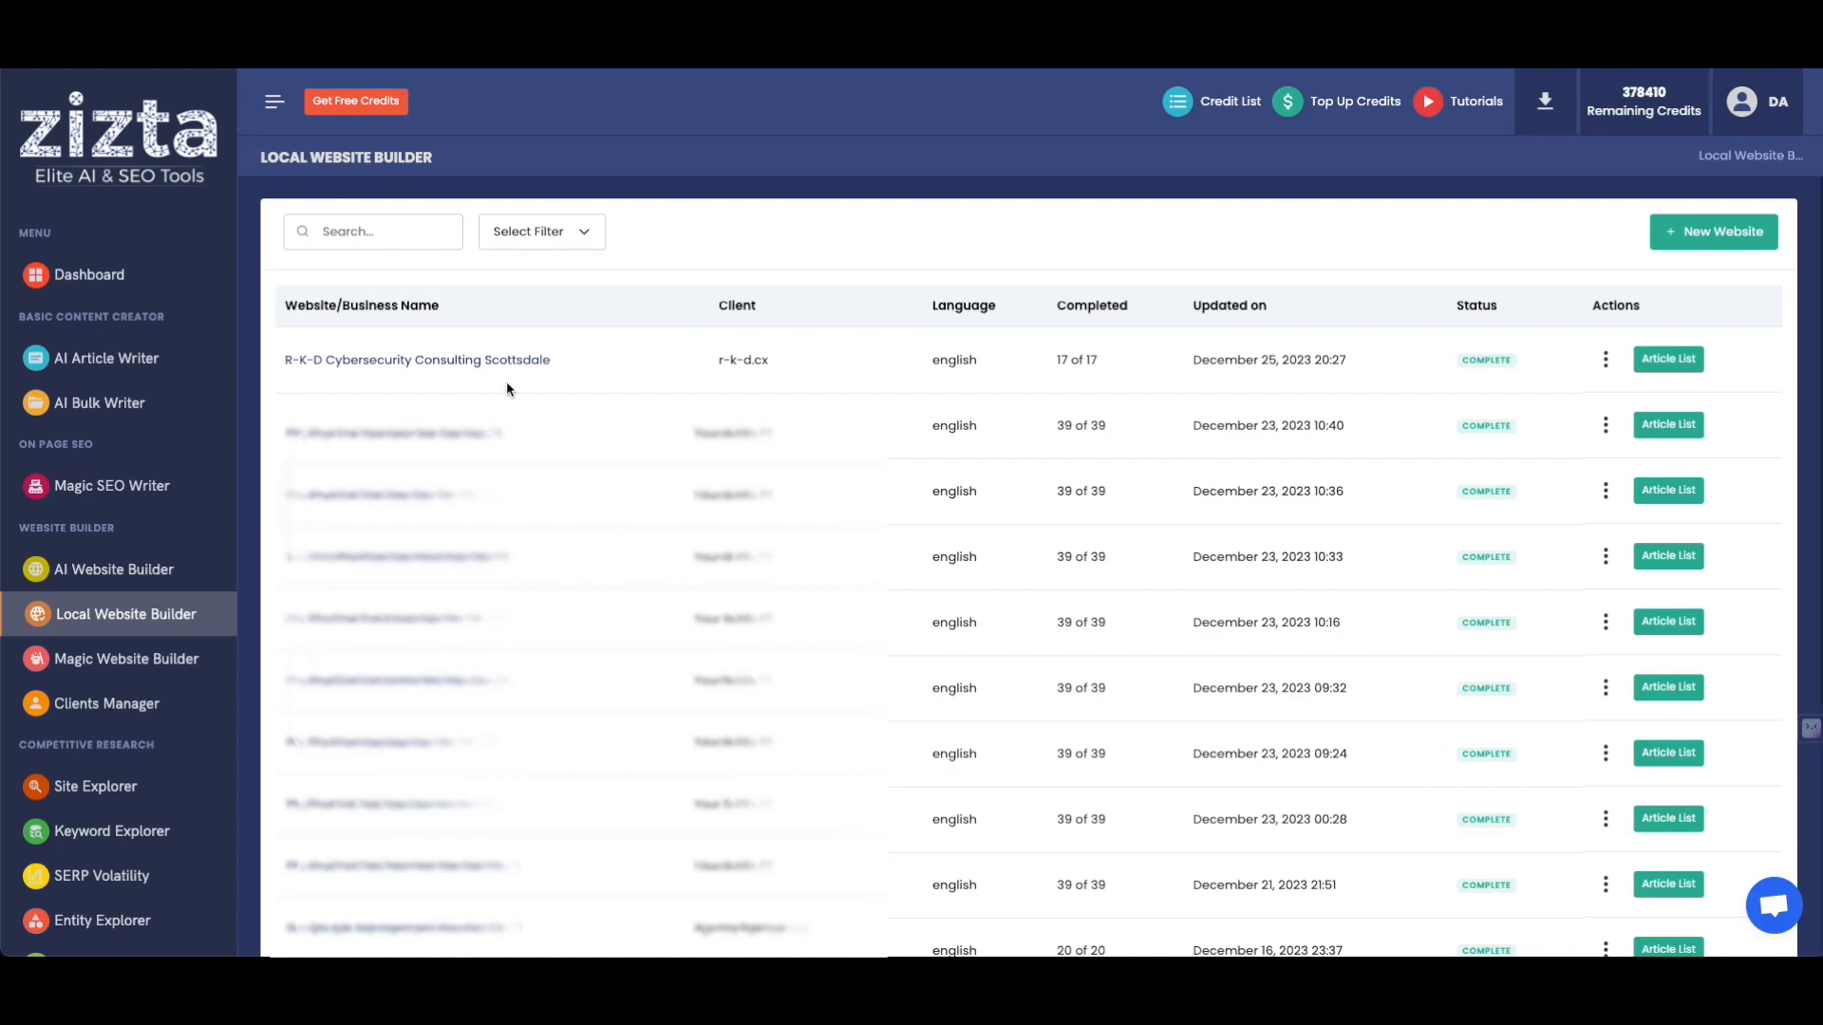
Review the generated articles of the R-K-D Cybersecurity Consulting Scottsdale website from start to end, and return to the website list.
left_click(491, 361)
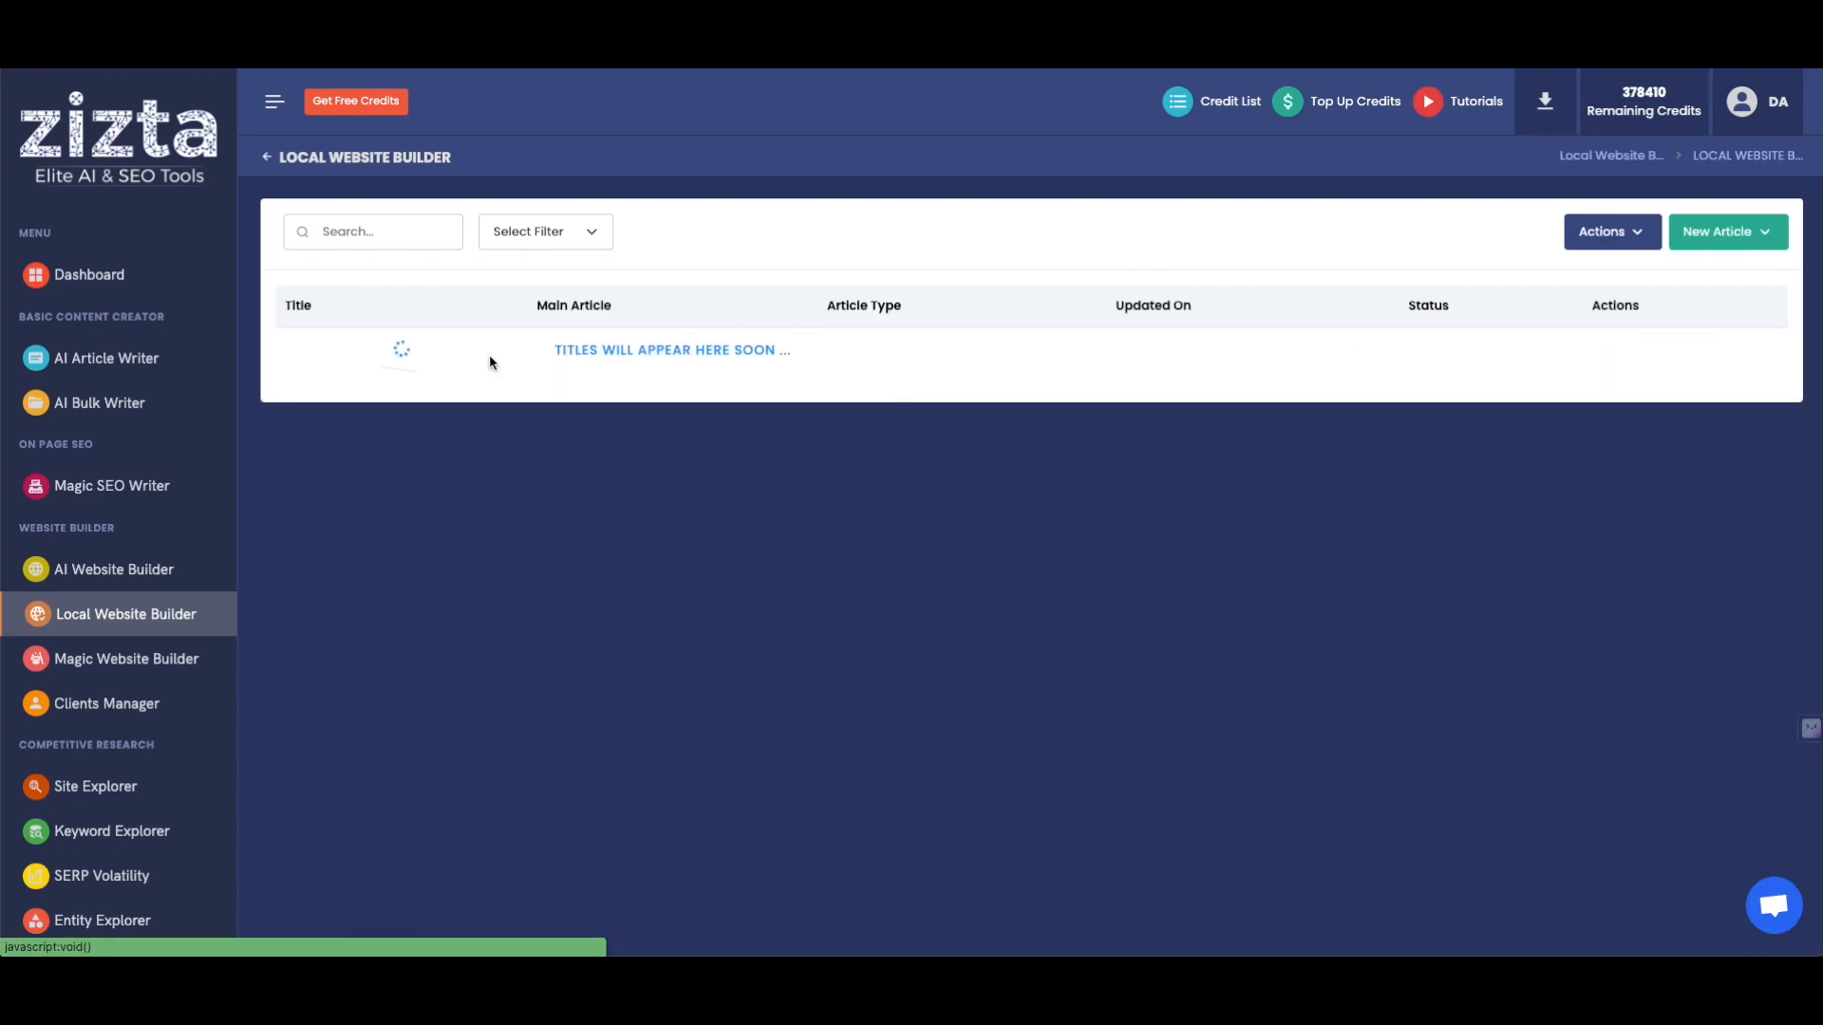
scroll(488, 355, "down", 1)
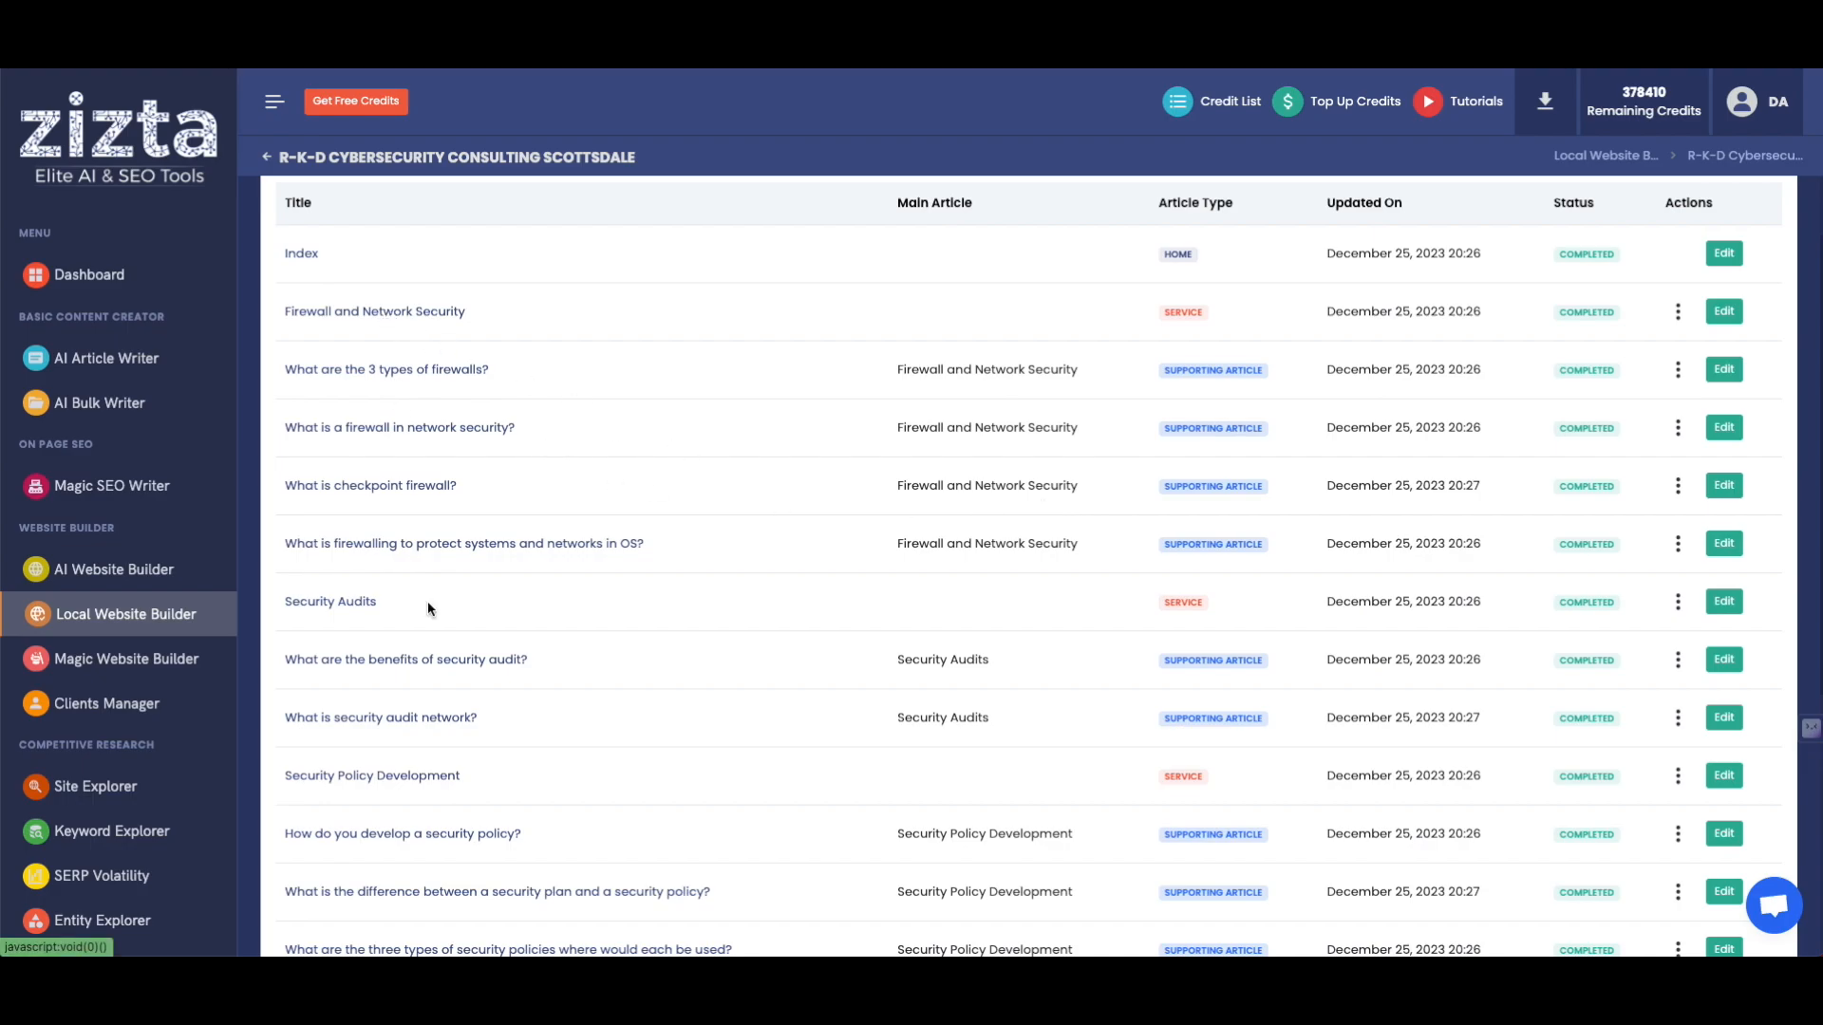
scroll(427, 601, "down", 2)
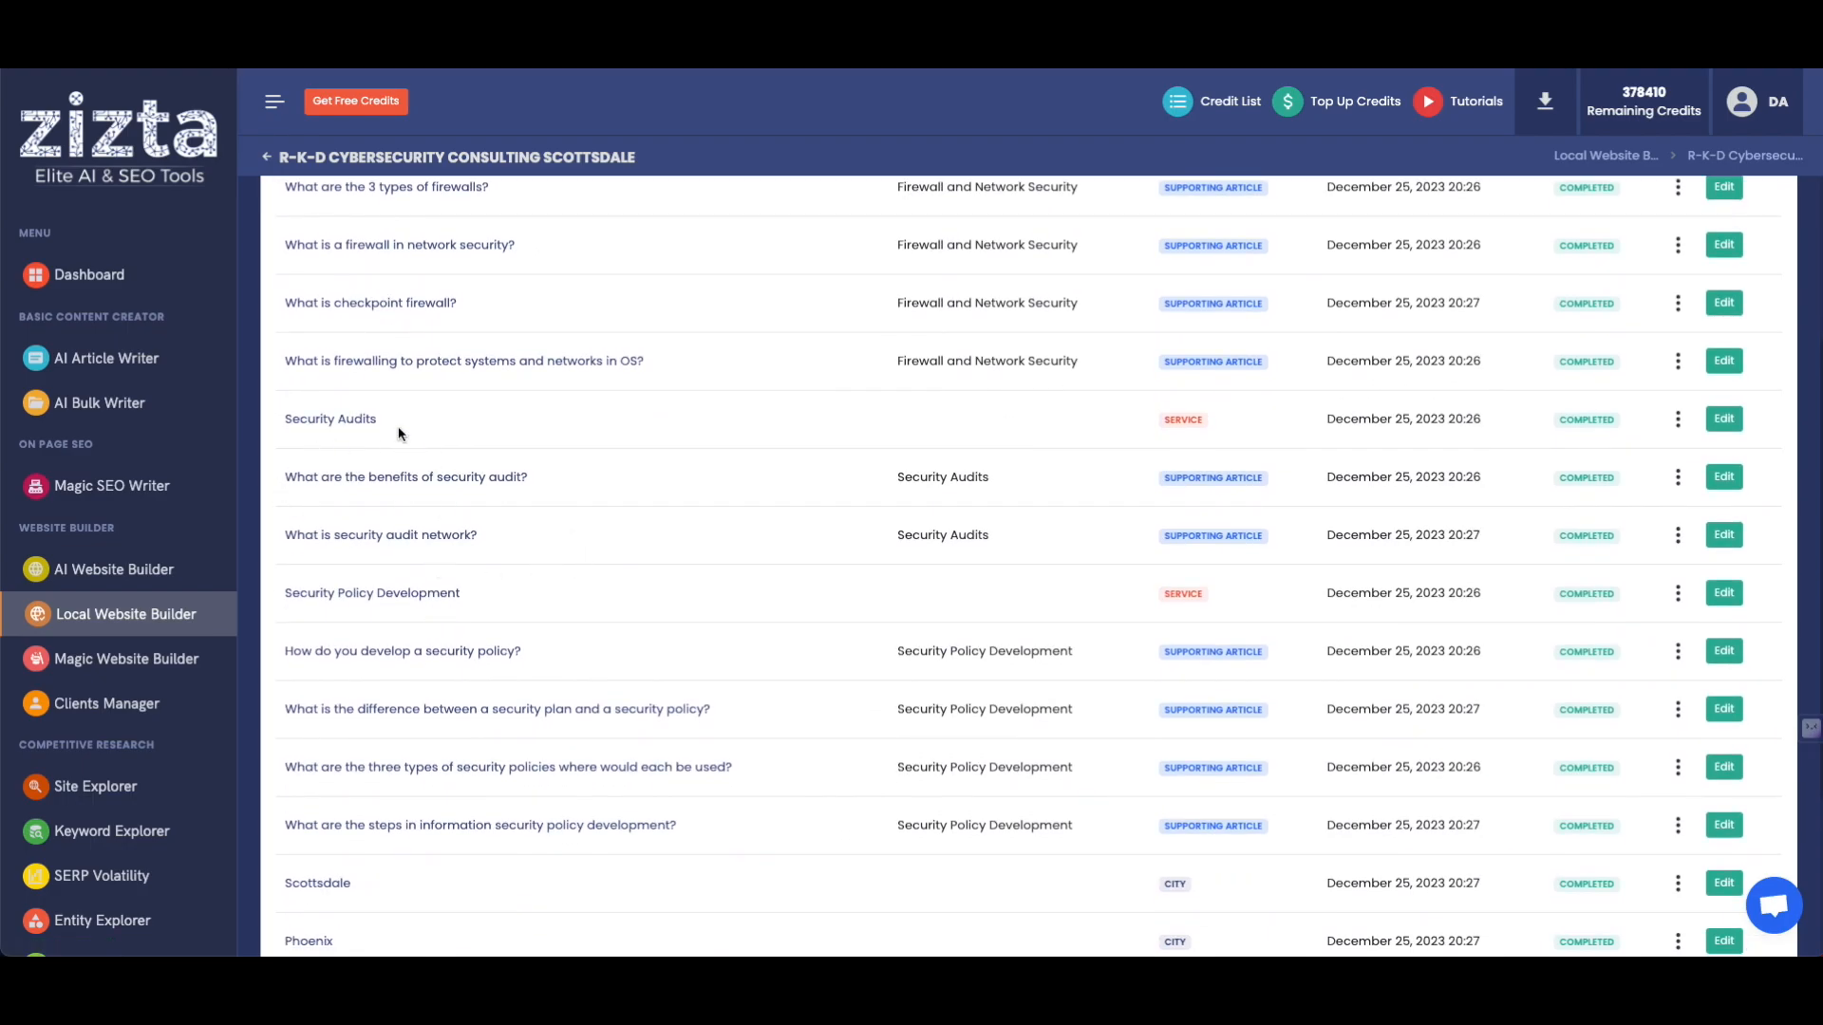
scroll(553, 538, "down", 3)
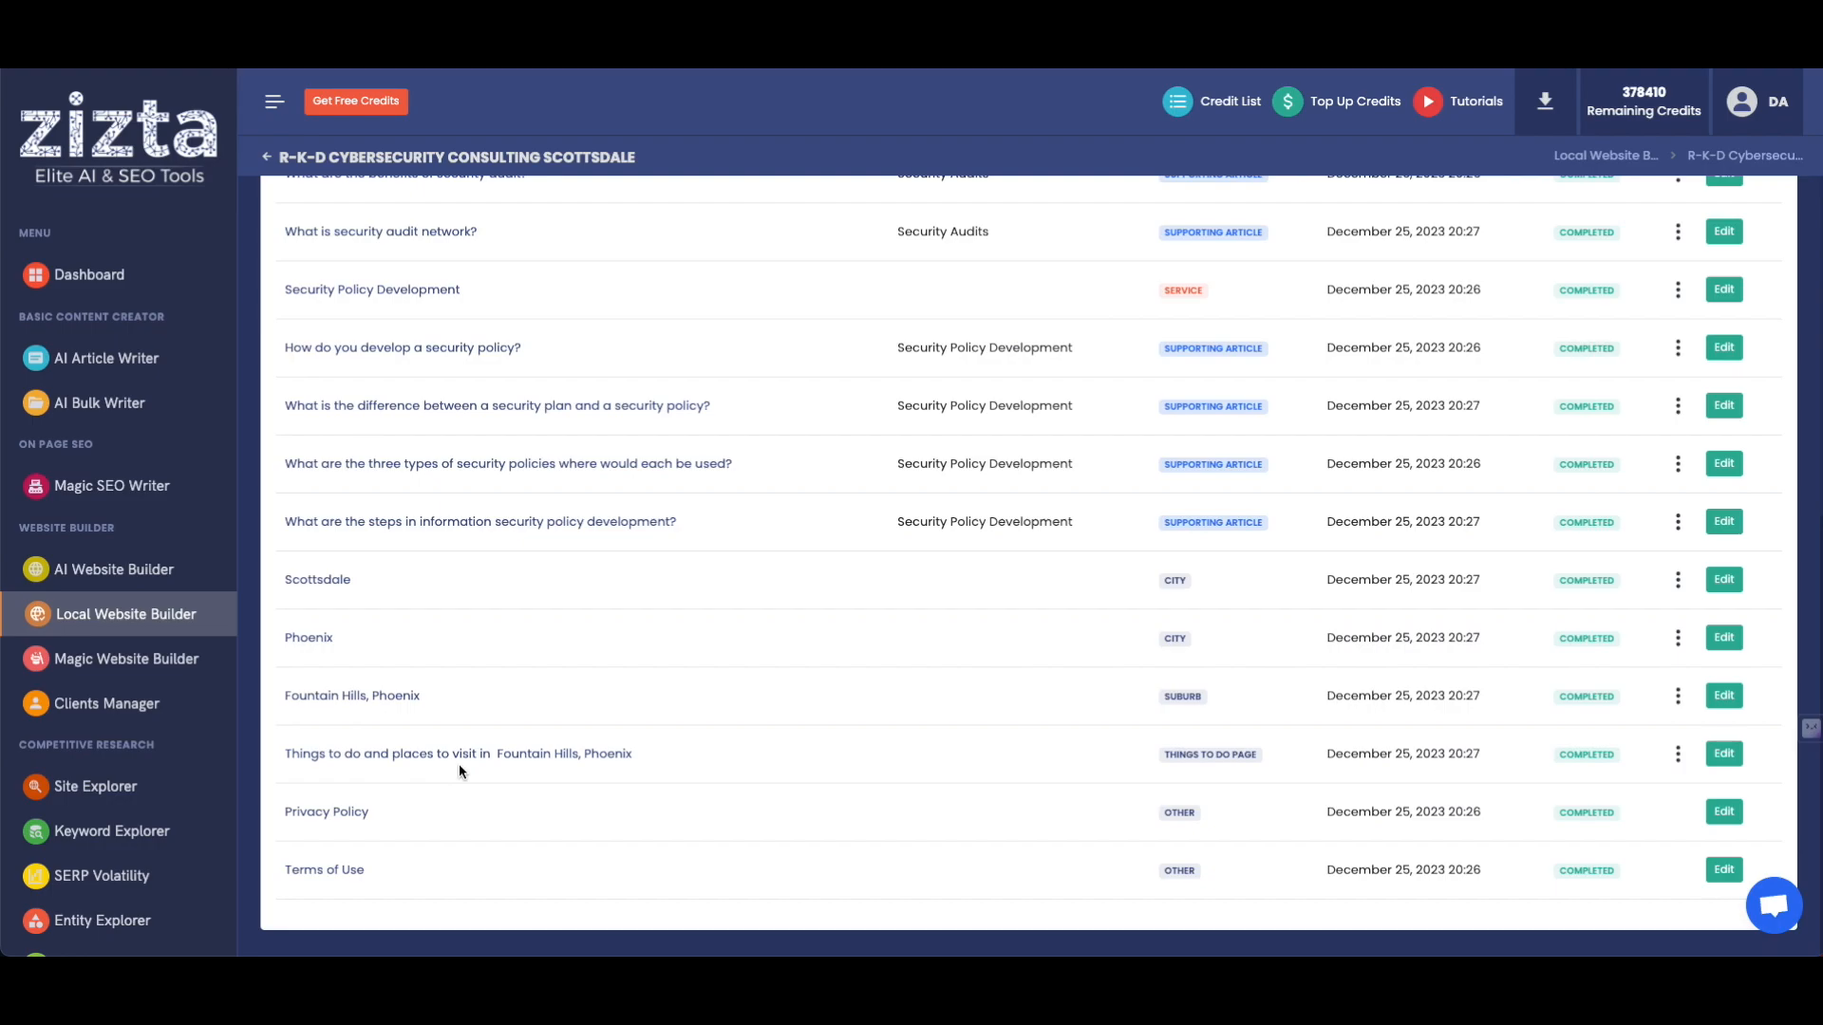
scroll(630, 525, "up", 5)
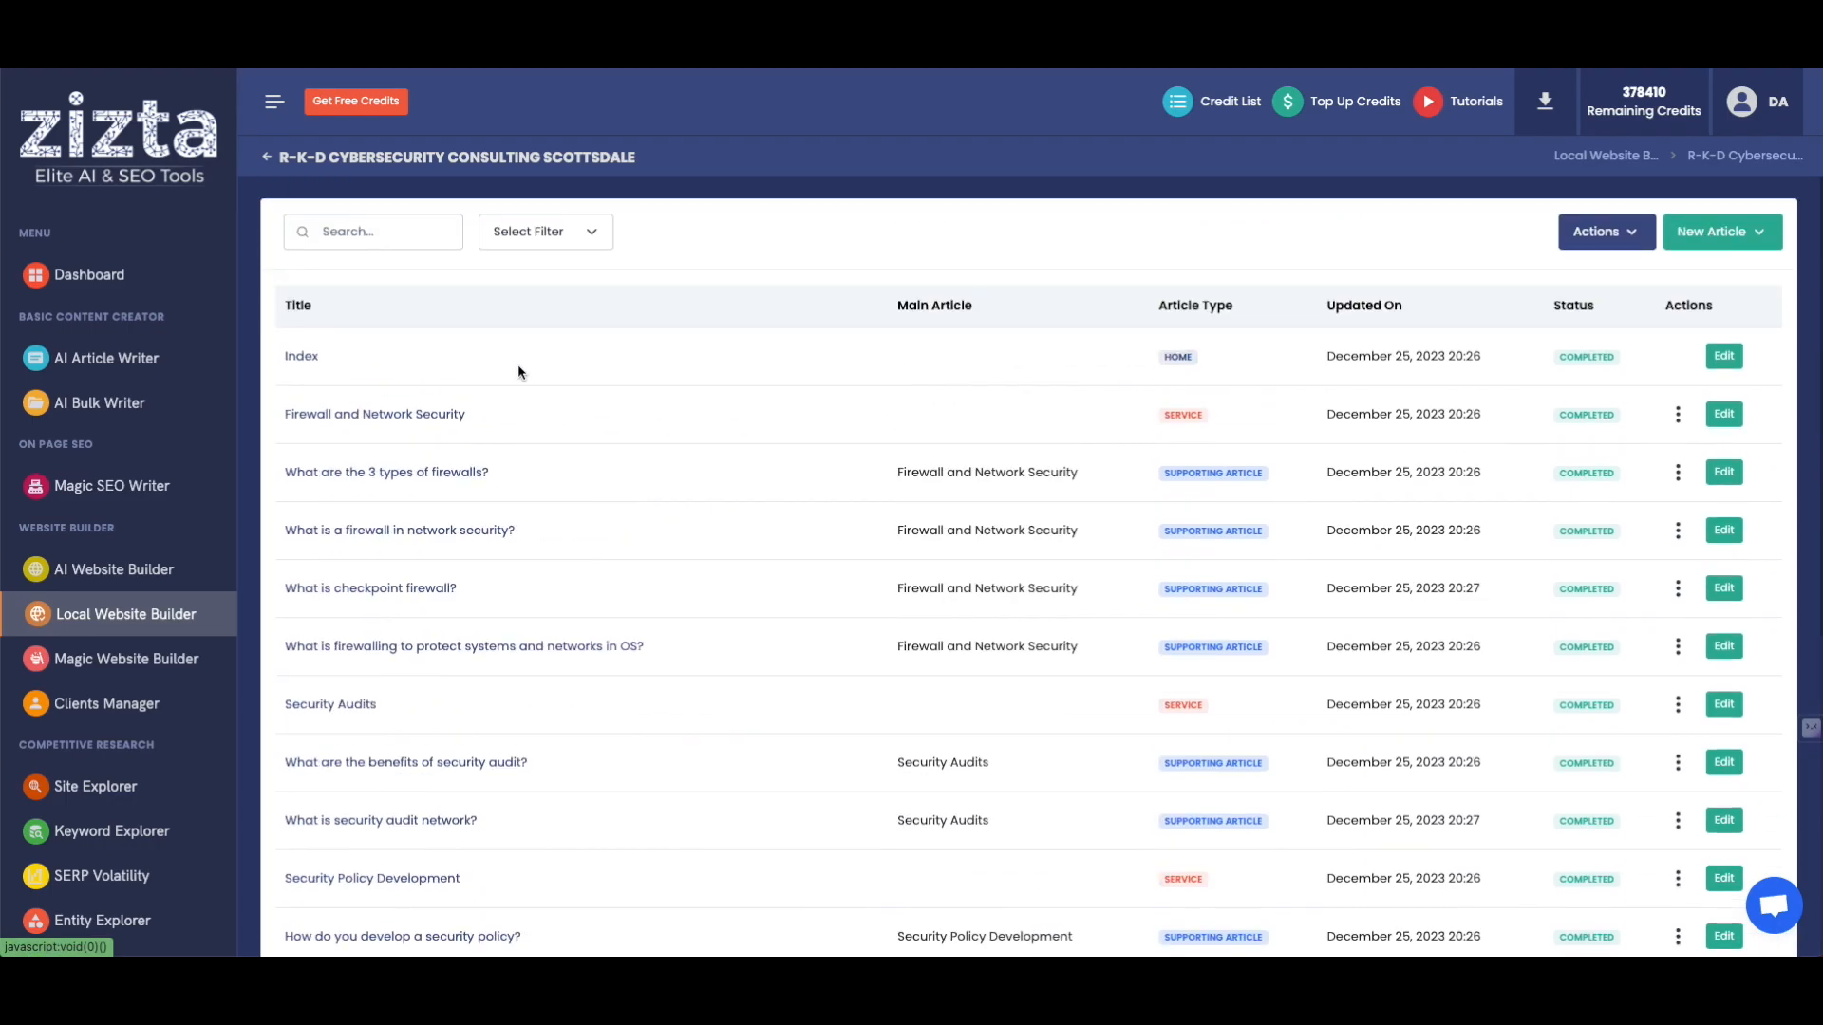
left_click(266, 159)
Generate a preview of the R-K-D Cybersecurity Consulting Scottsdale website.
left_click(1604, 360)
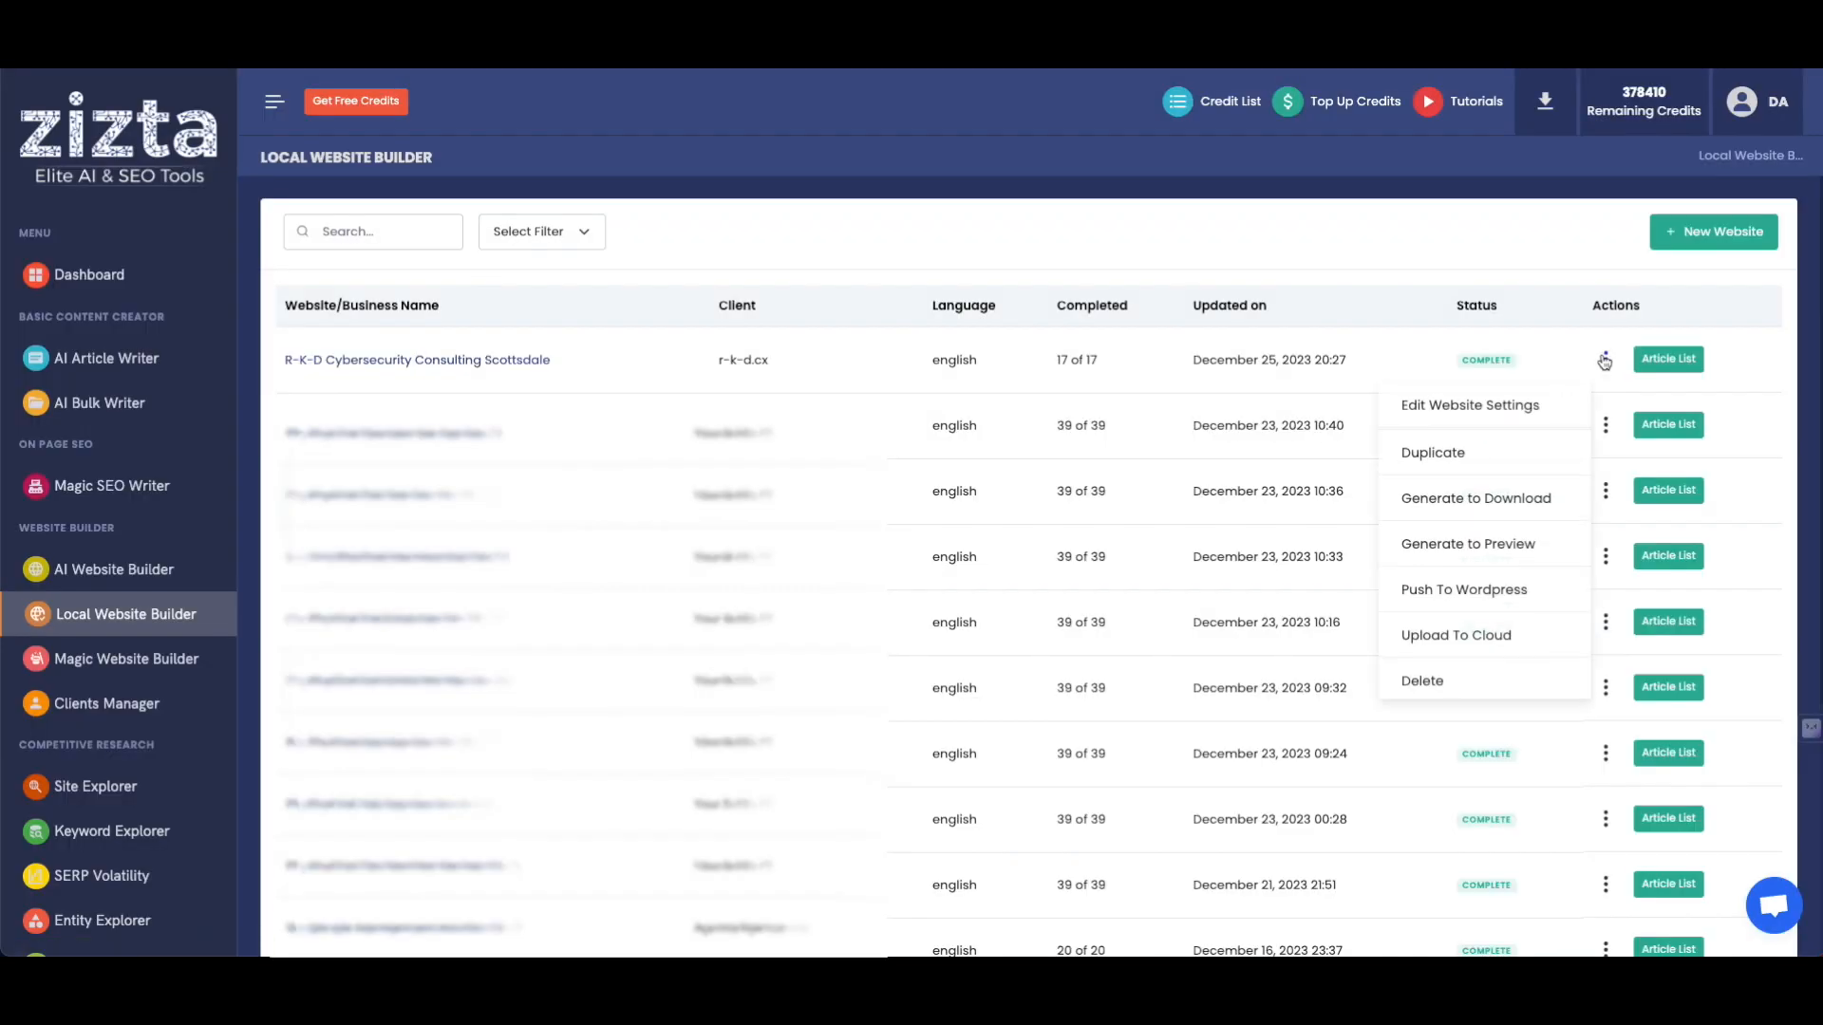
left_click(1516, 543)
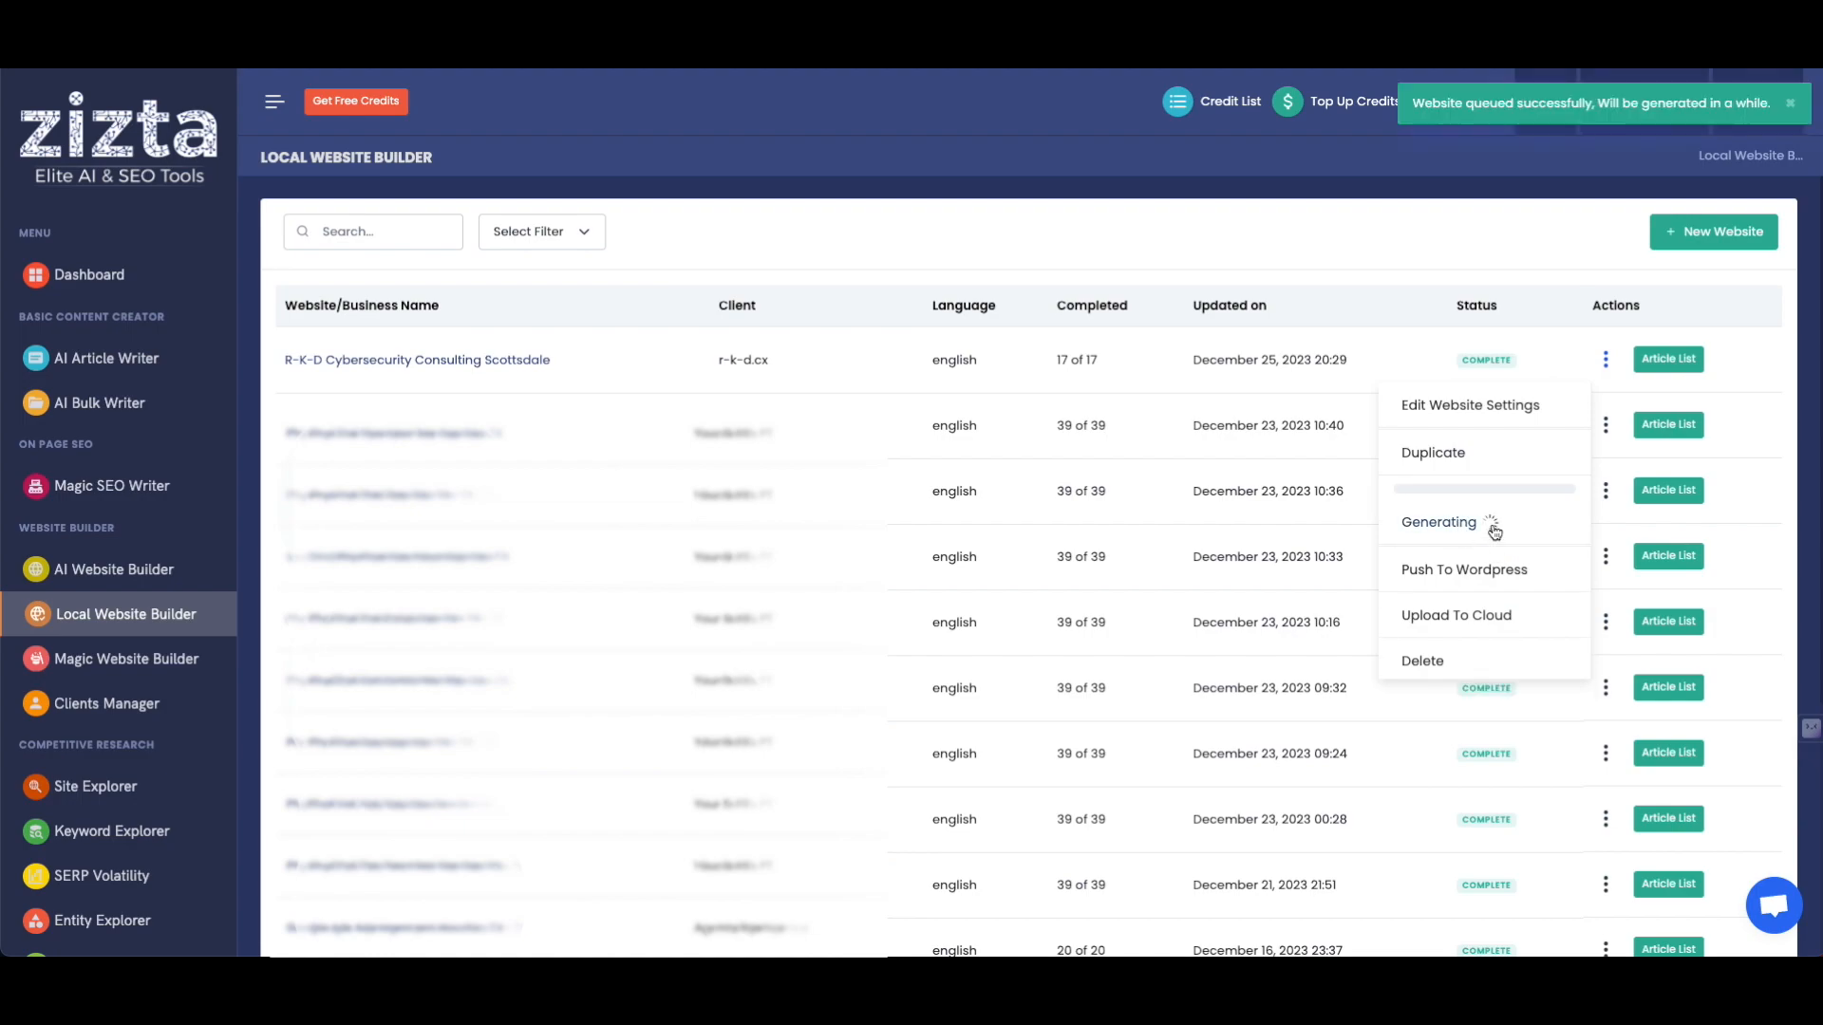
left_click(1401, 325)
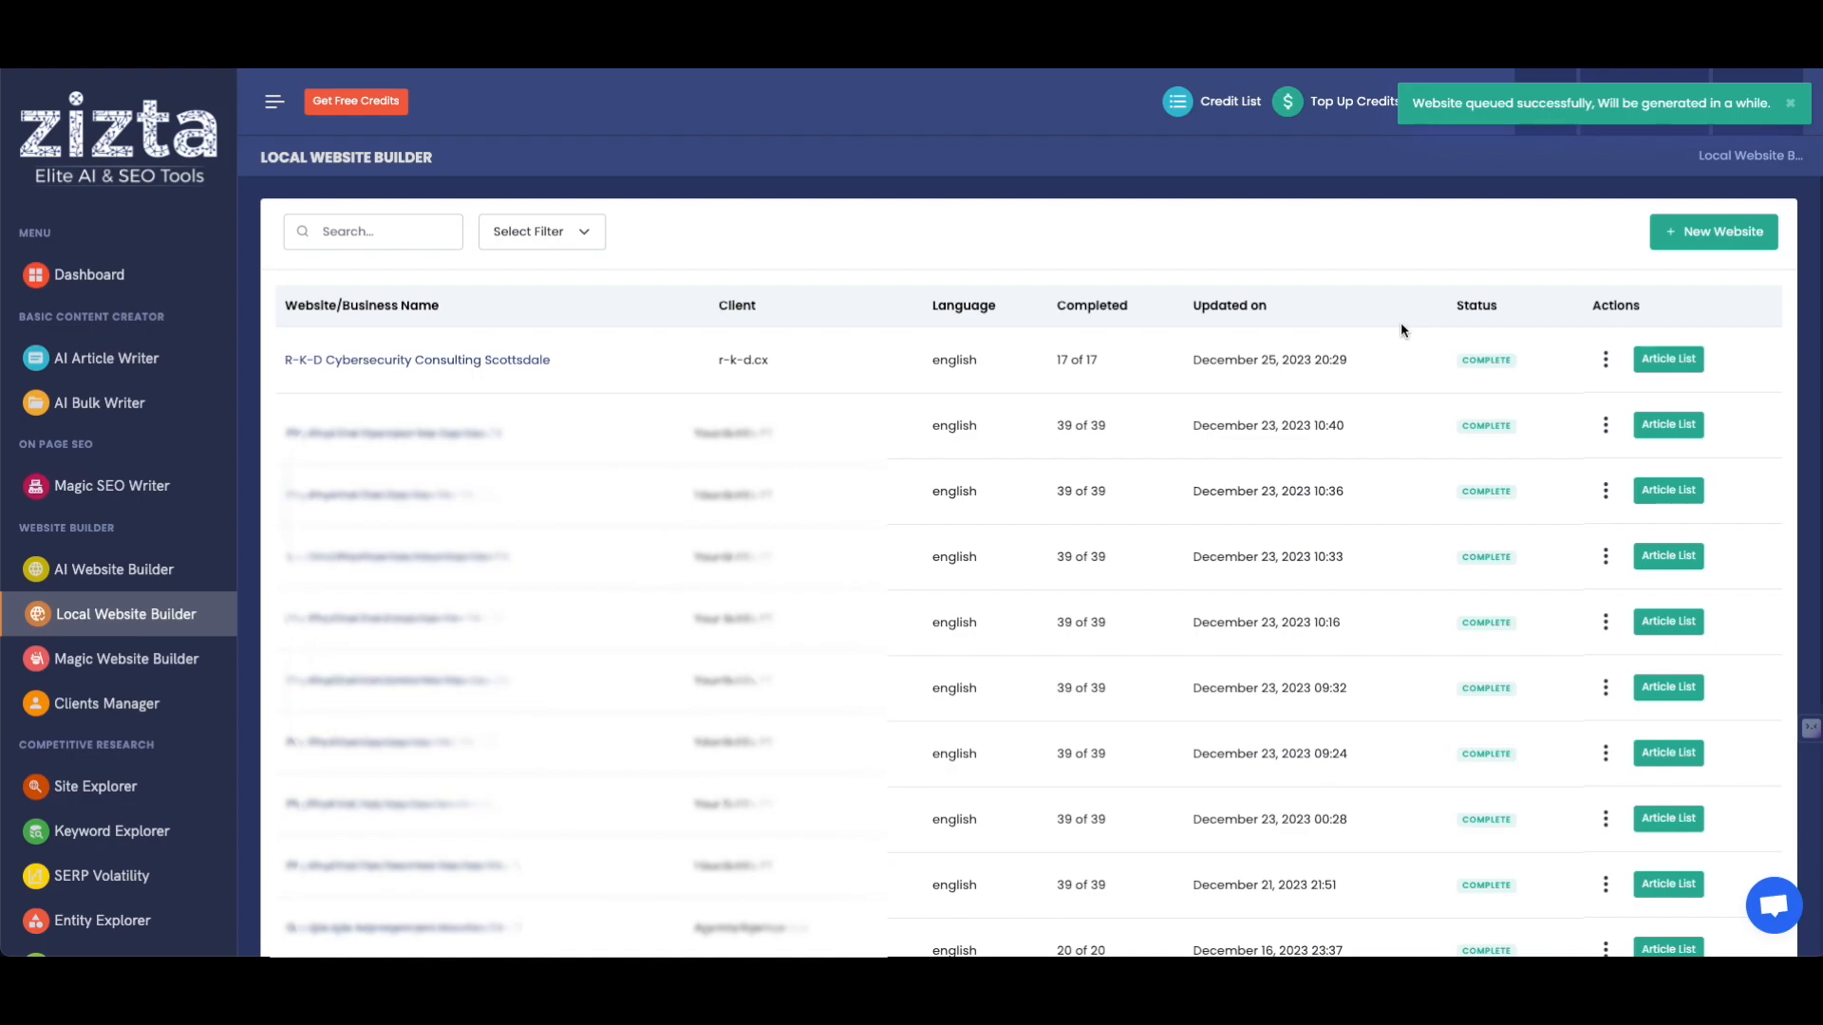
Open the preview of the R-K-D Cybersecurity Consulting Scottsdale website and look over the services on its home page.
scroll(1510, 275, "down", 3)
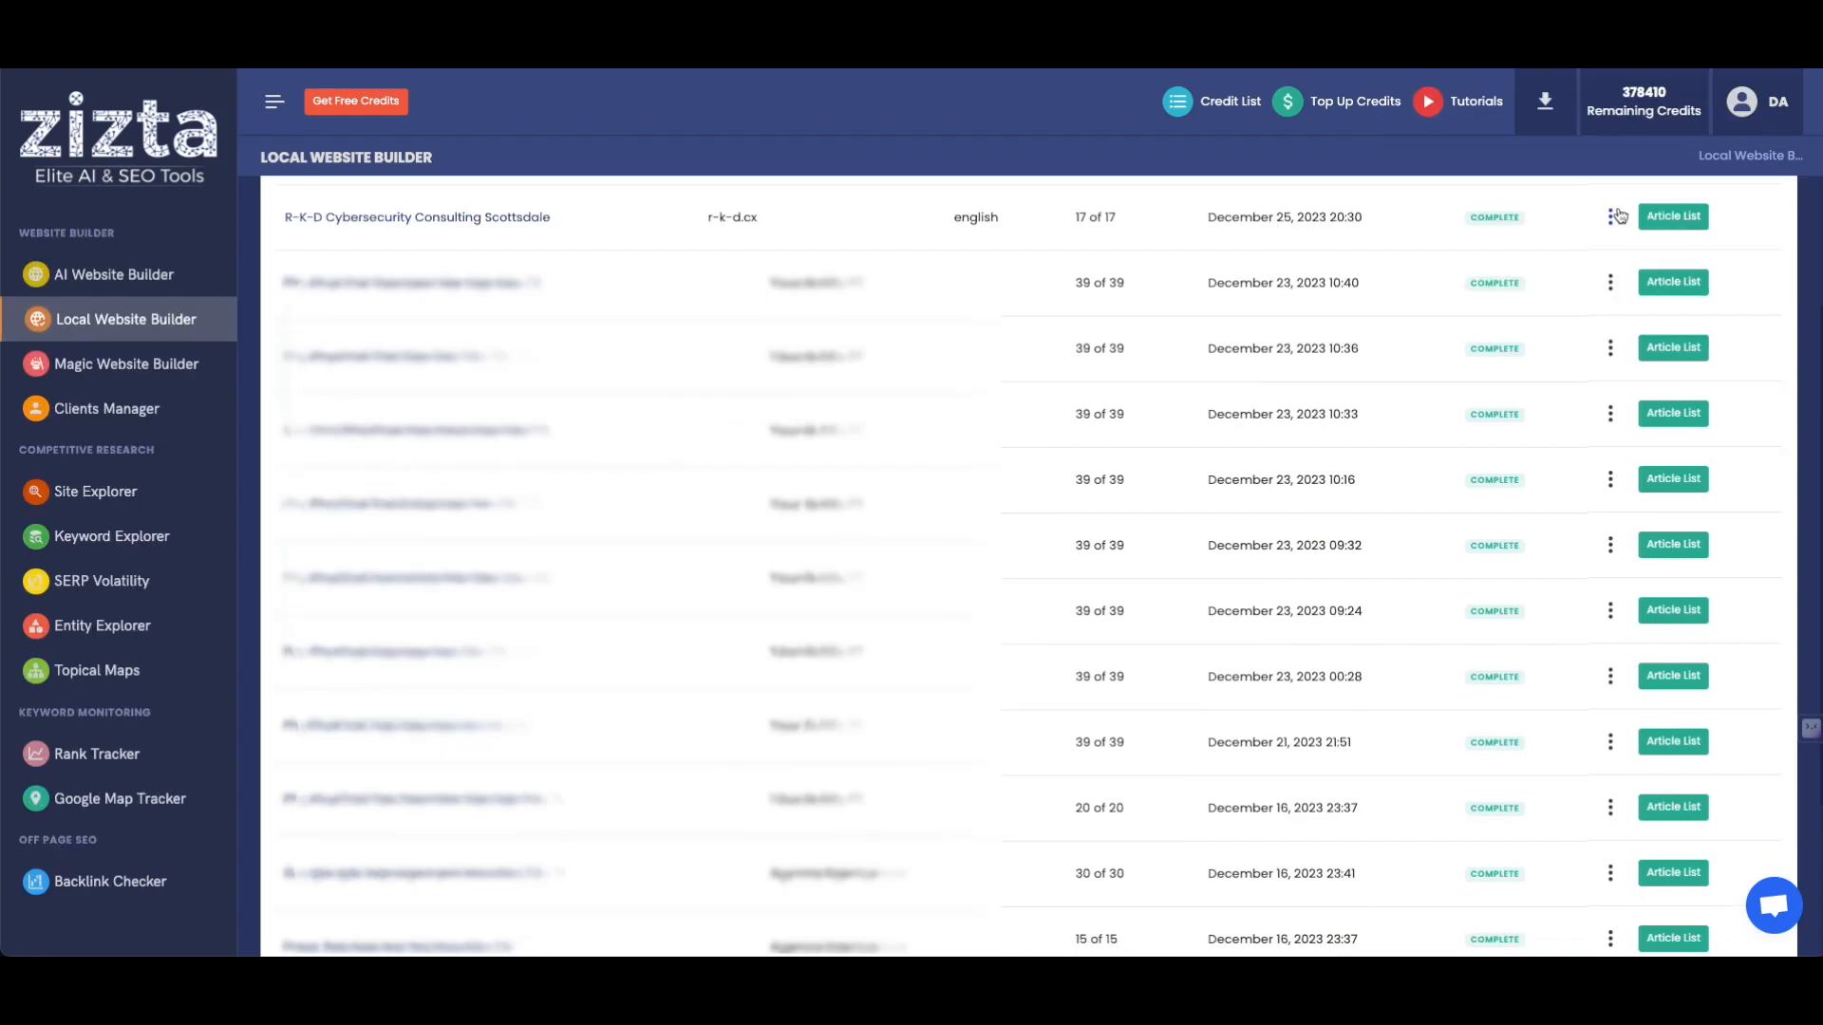
left_click(1614, 217)
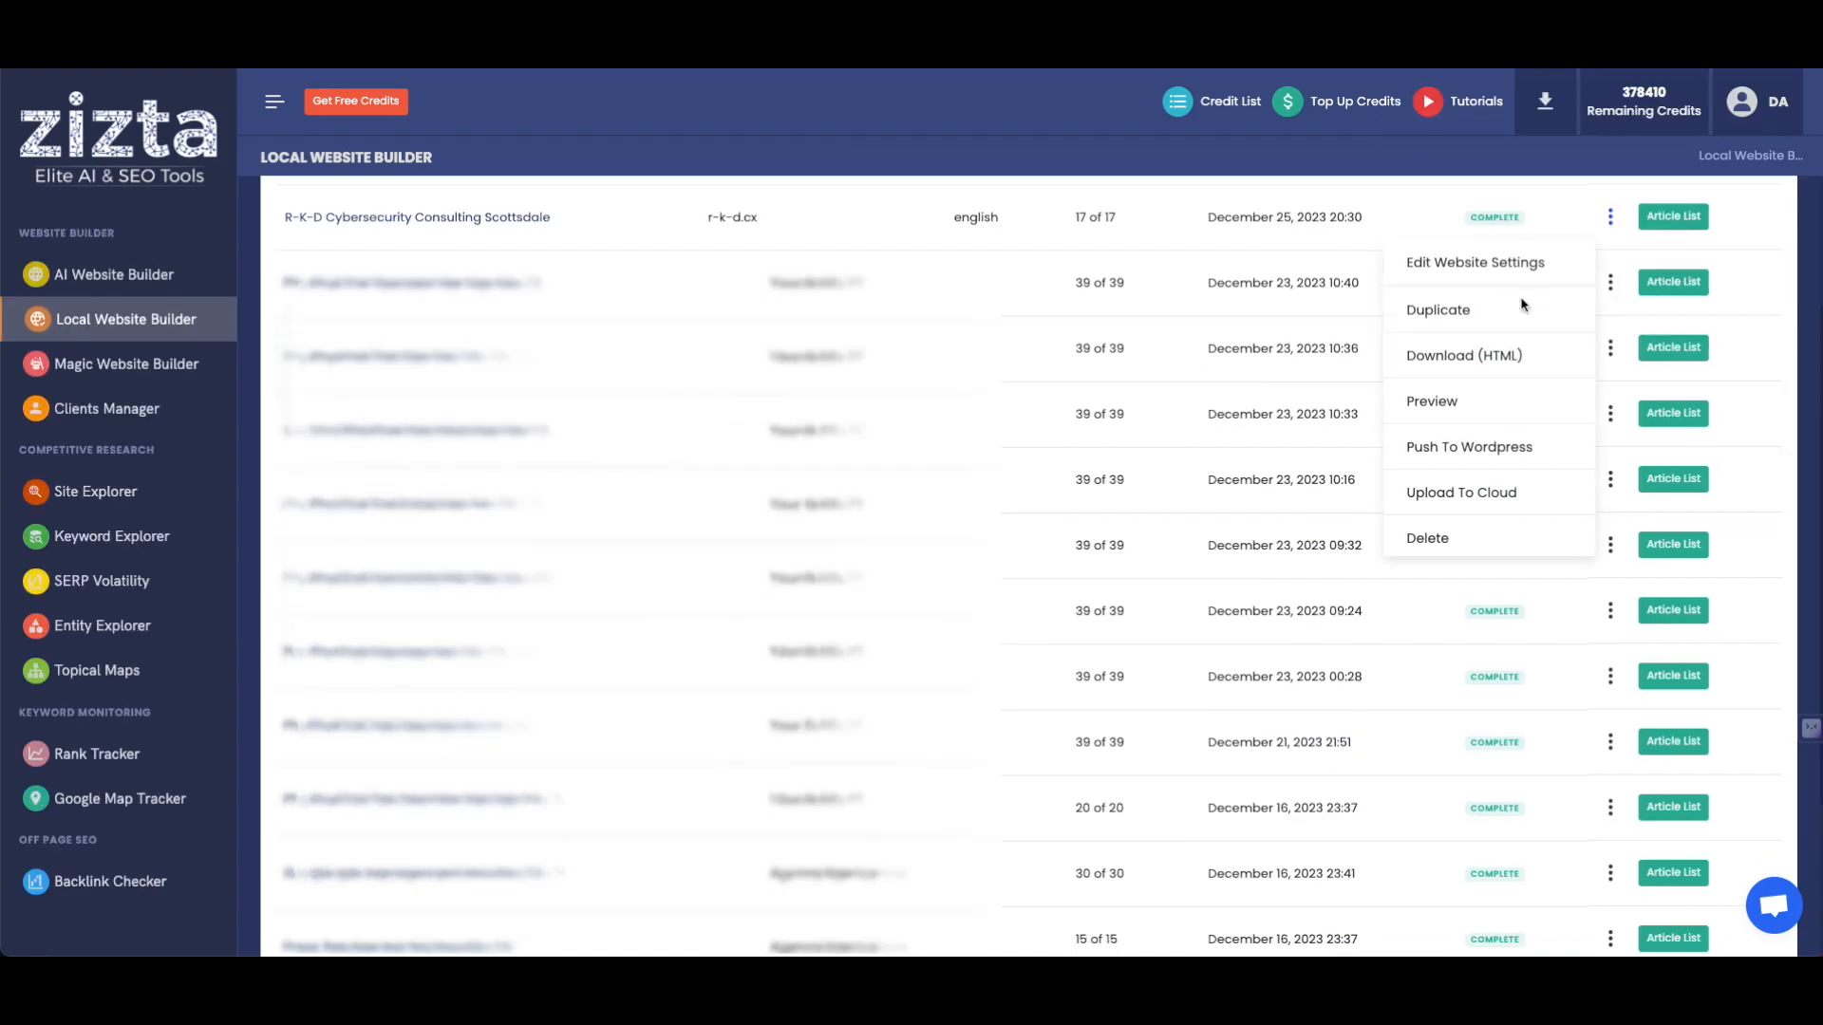
left_click(1450, 402)
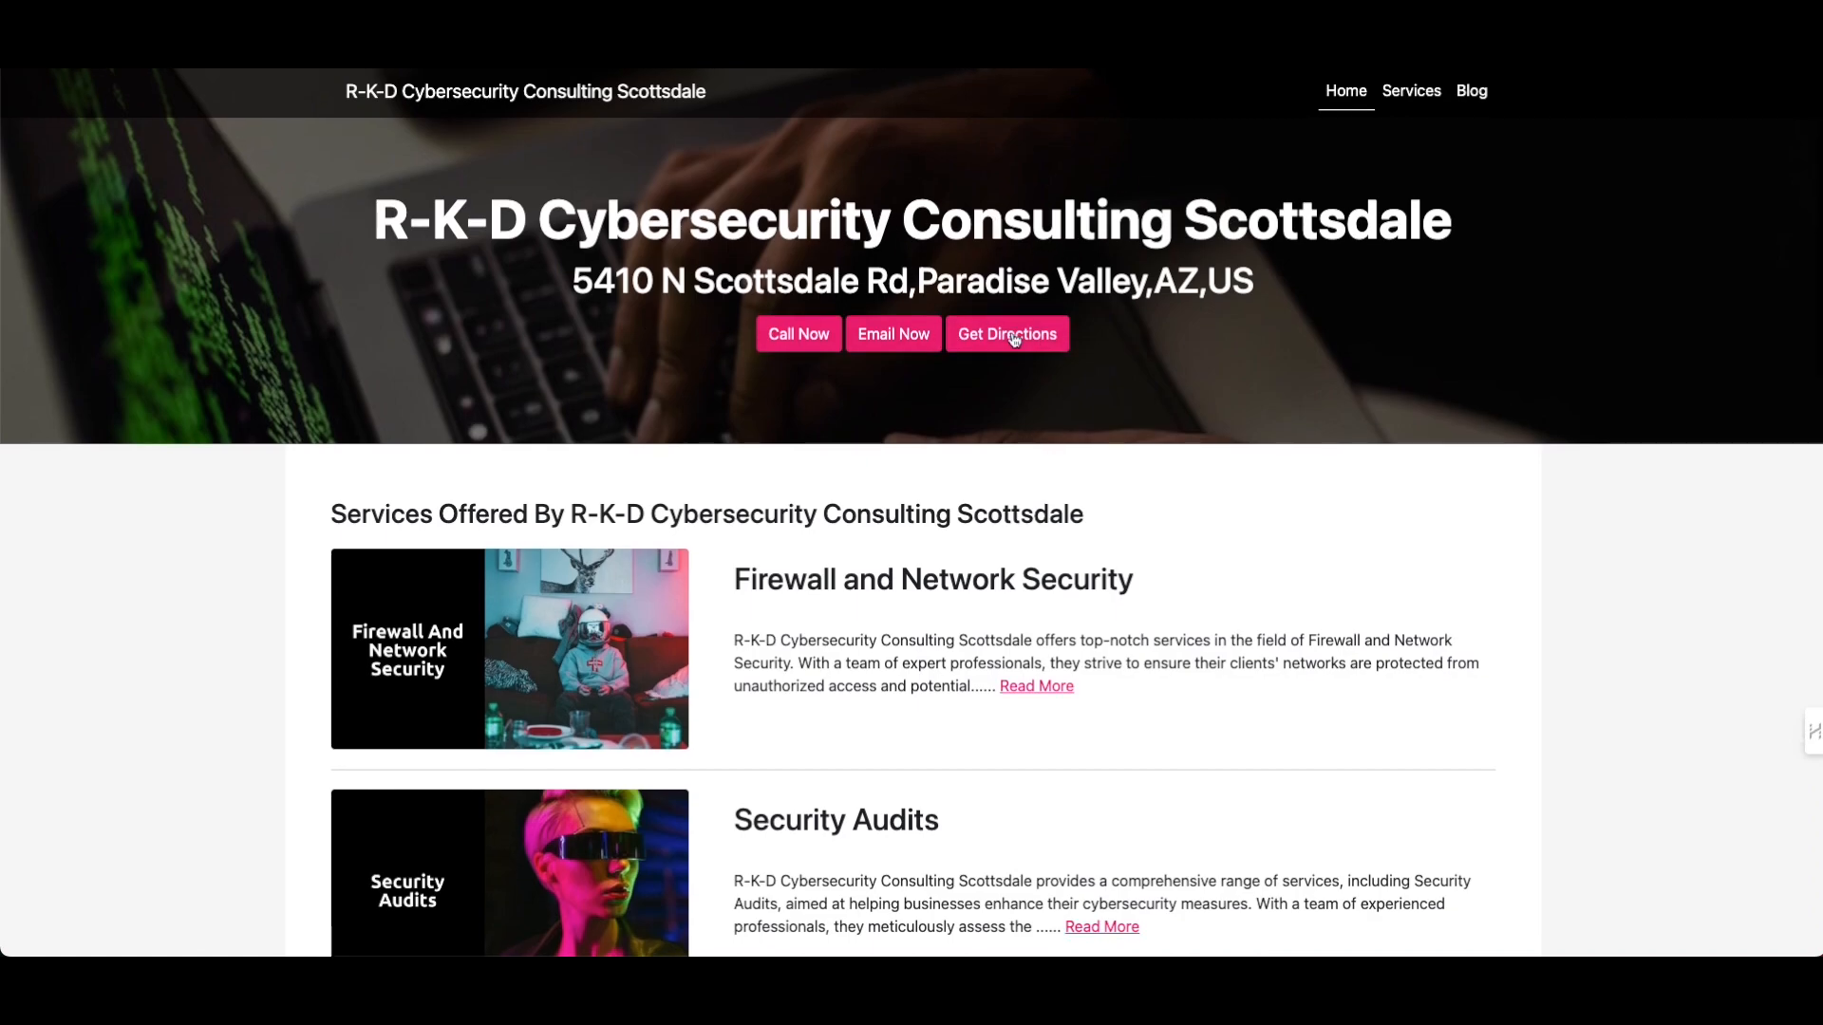
scroll(972, 543, "down", 1)
scroll(973, 543, "down", 3)
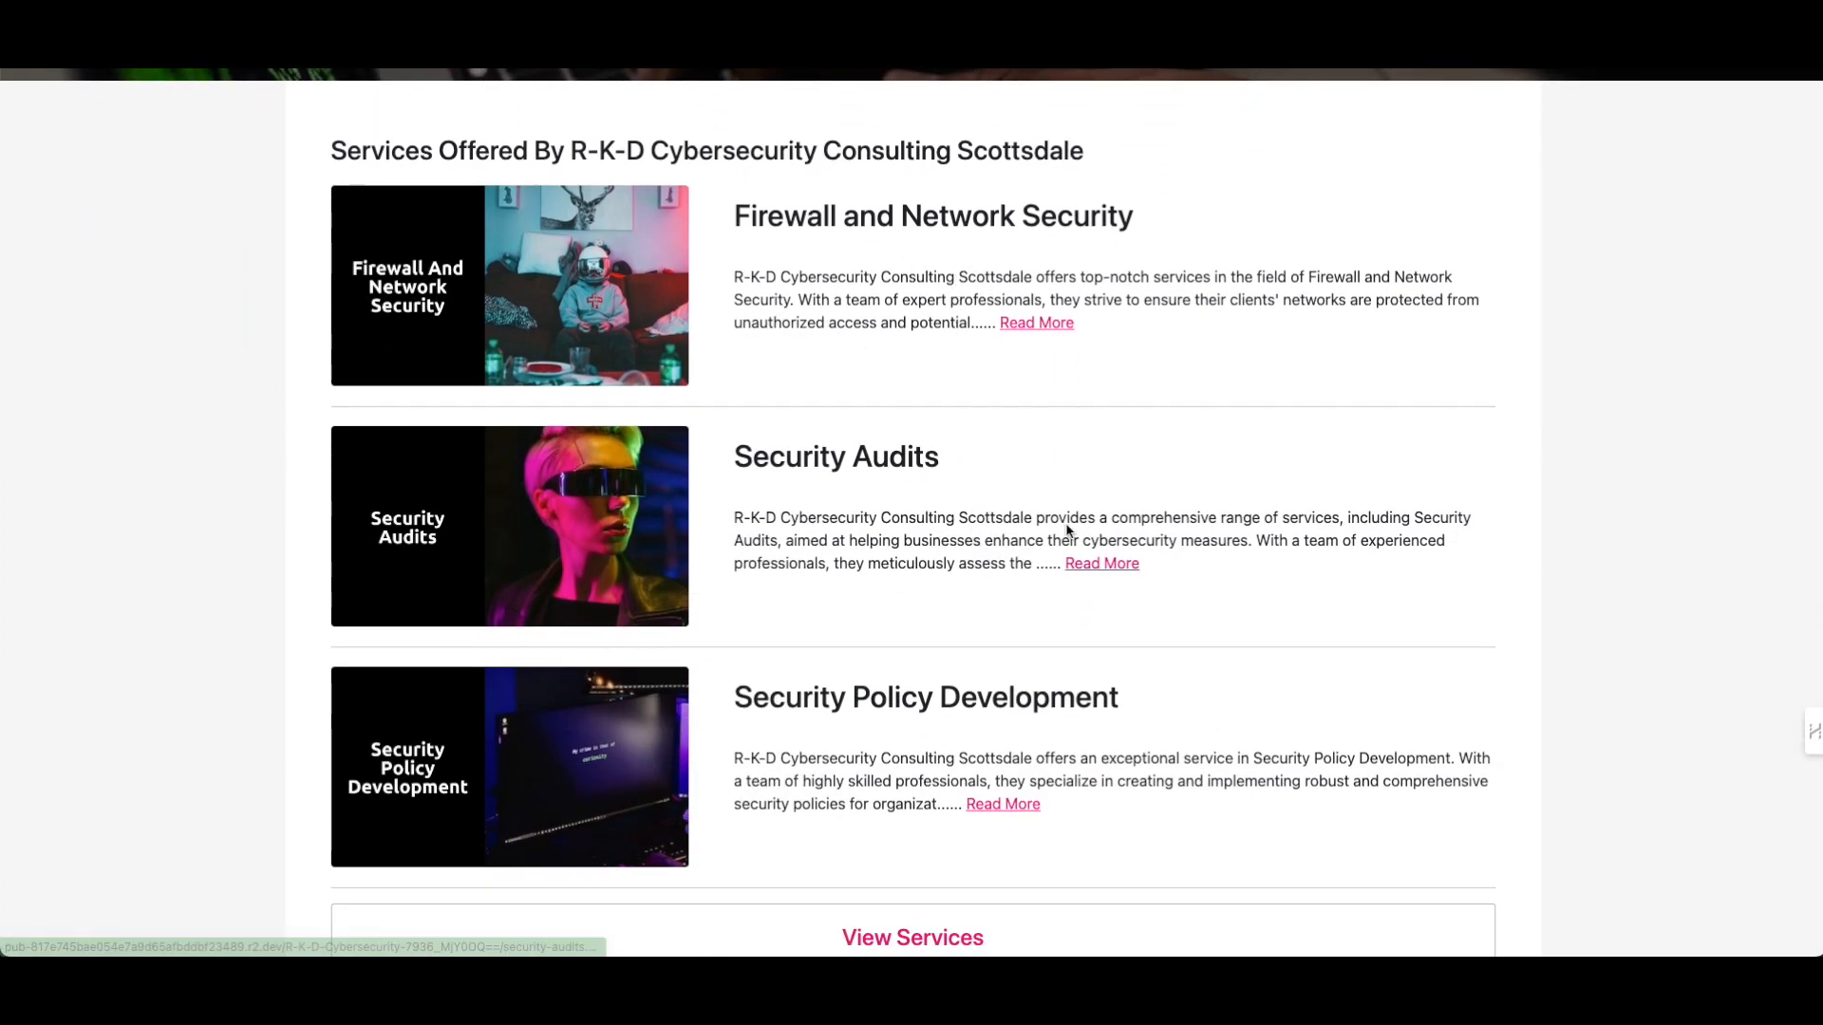
Open the full Firewall and Network Security service page and read through its content.
left_click(1045, 324)
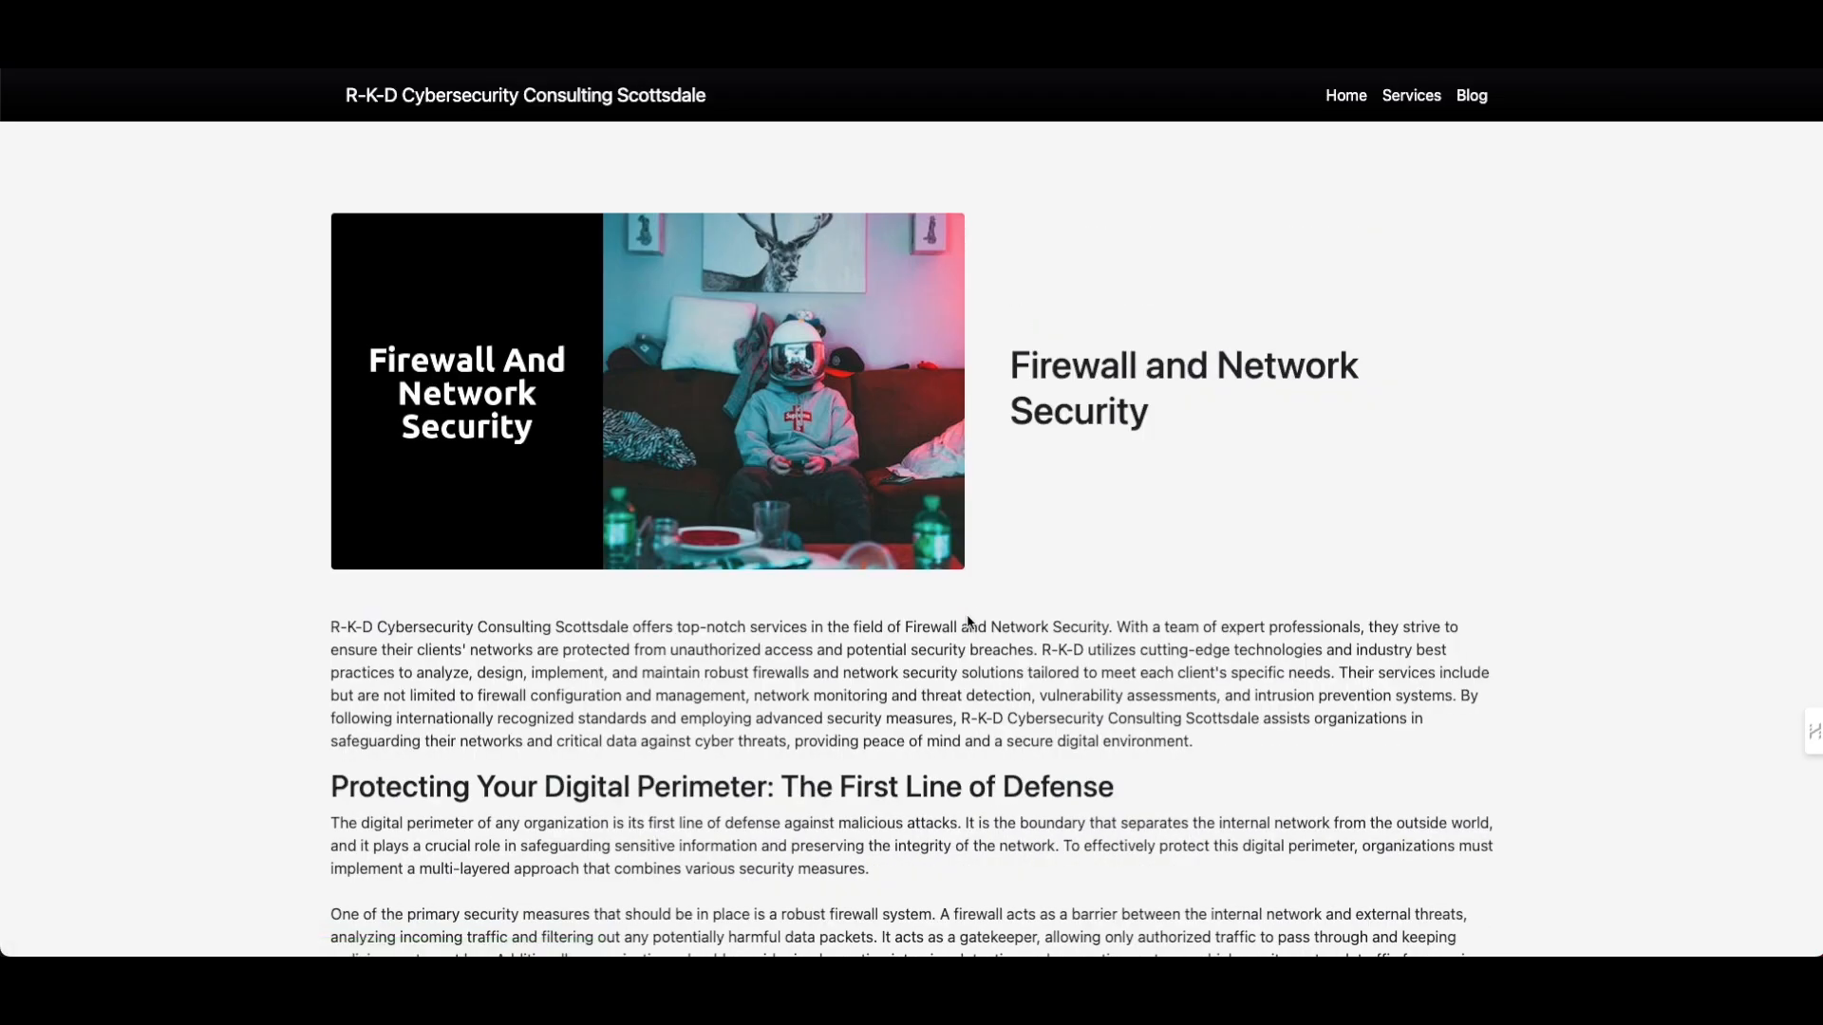
scroll(969, 619, "down", 20)
scroll(969, 623, "up", 4)
scroll(967, 623, "up", 20)
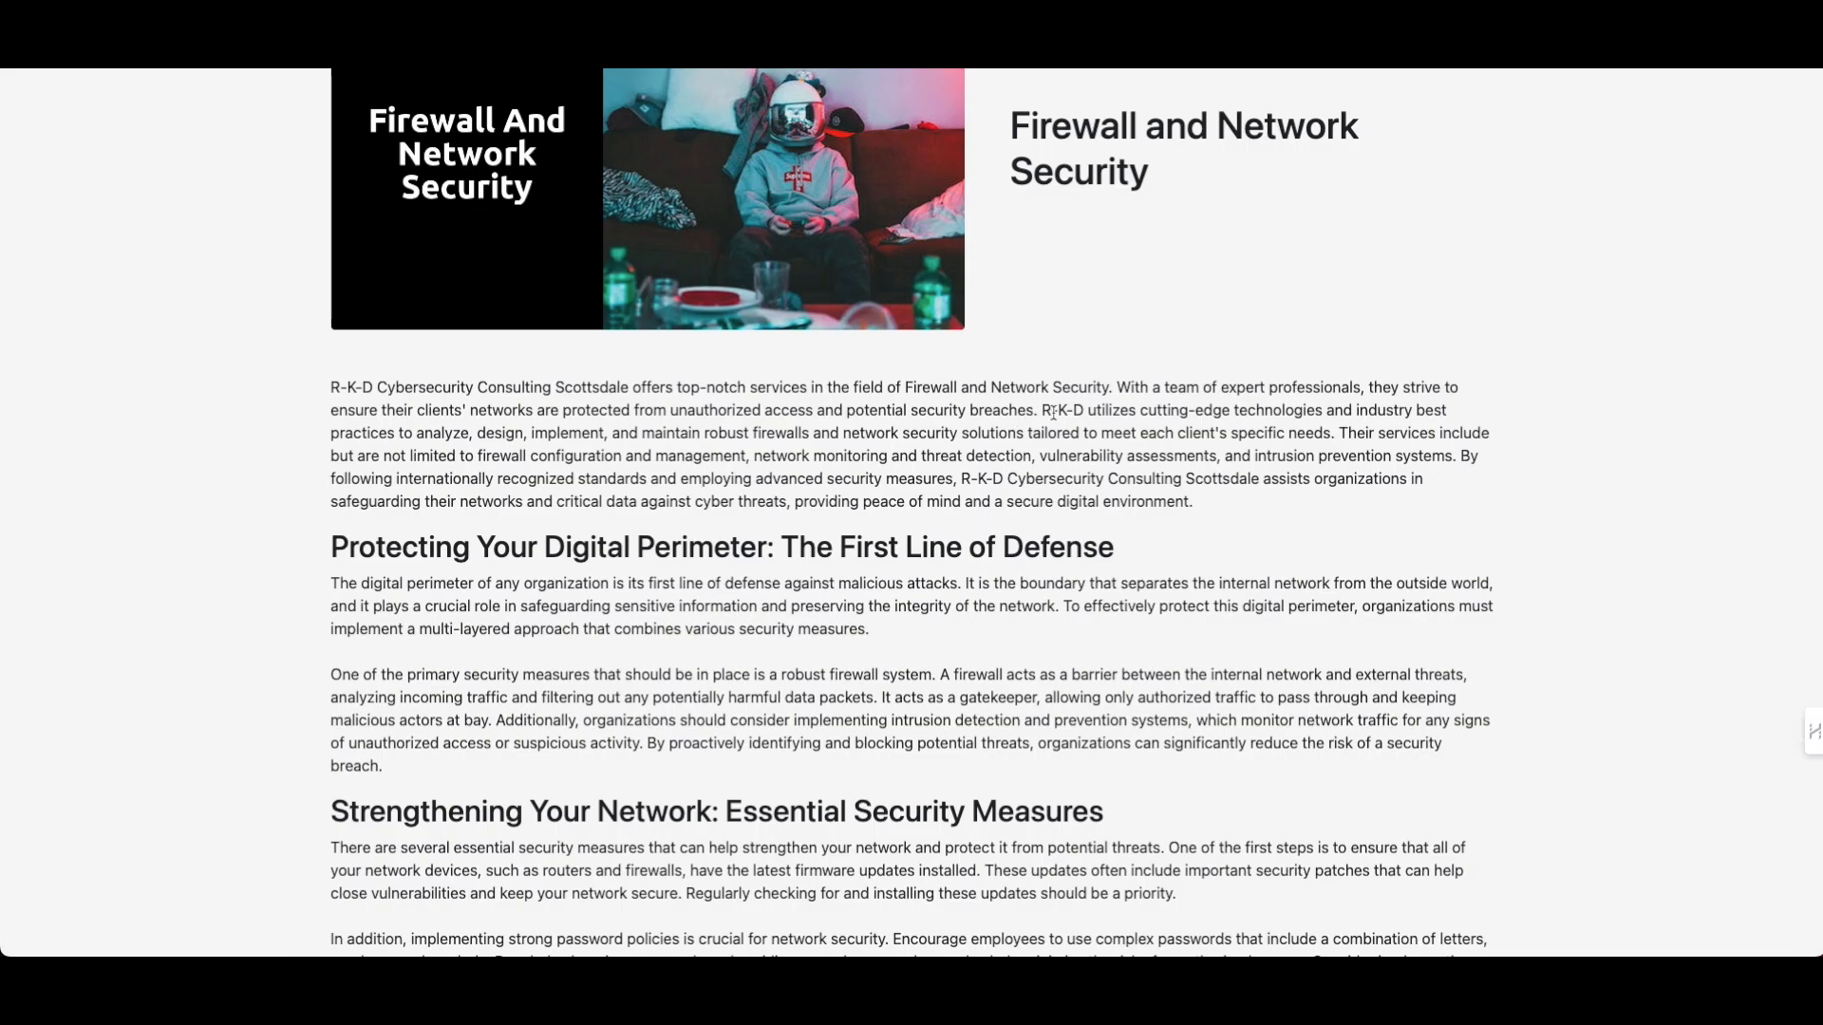
scroll(1083, 454, "down", 1)
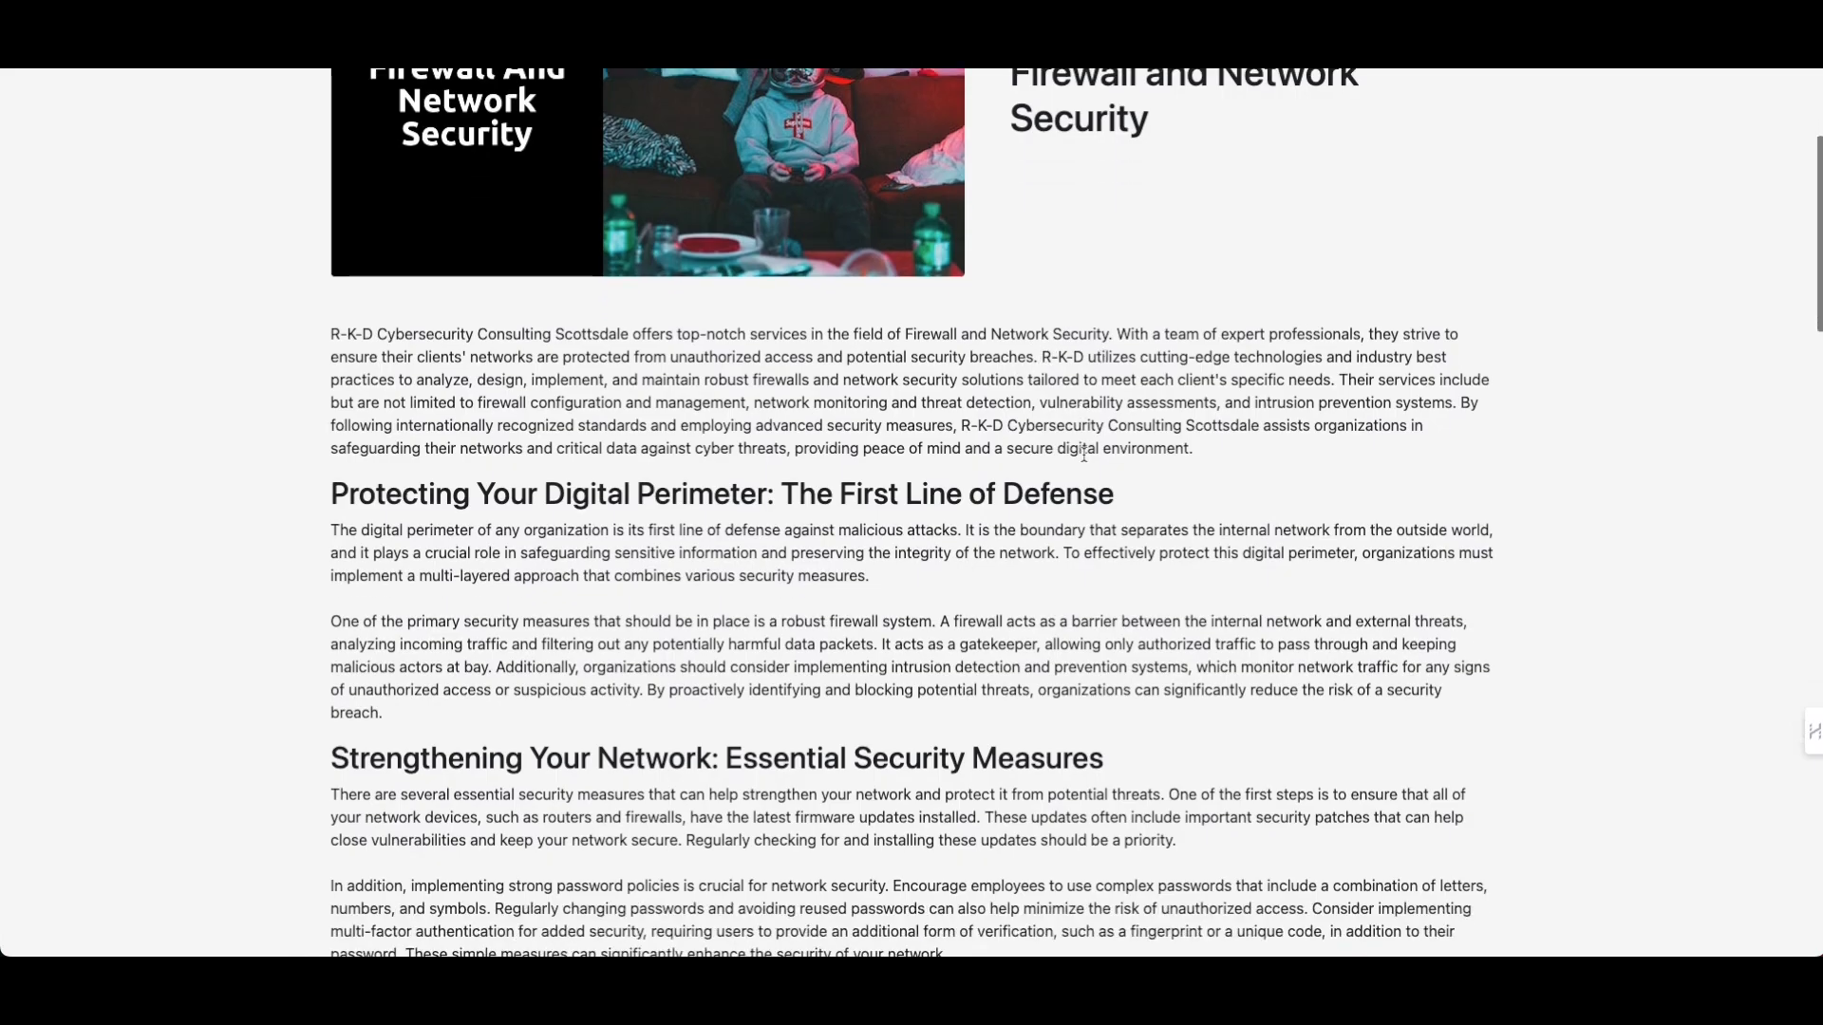
scroll(1084, 454, "down", 15)
scroll(1085, 460, "up", 3)
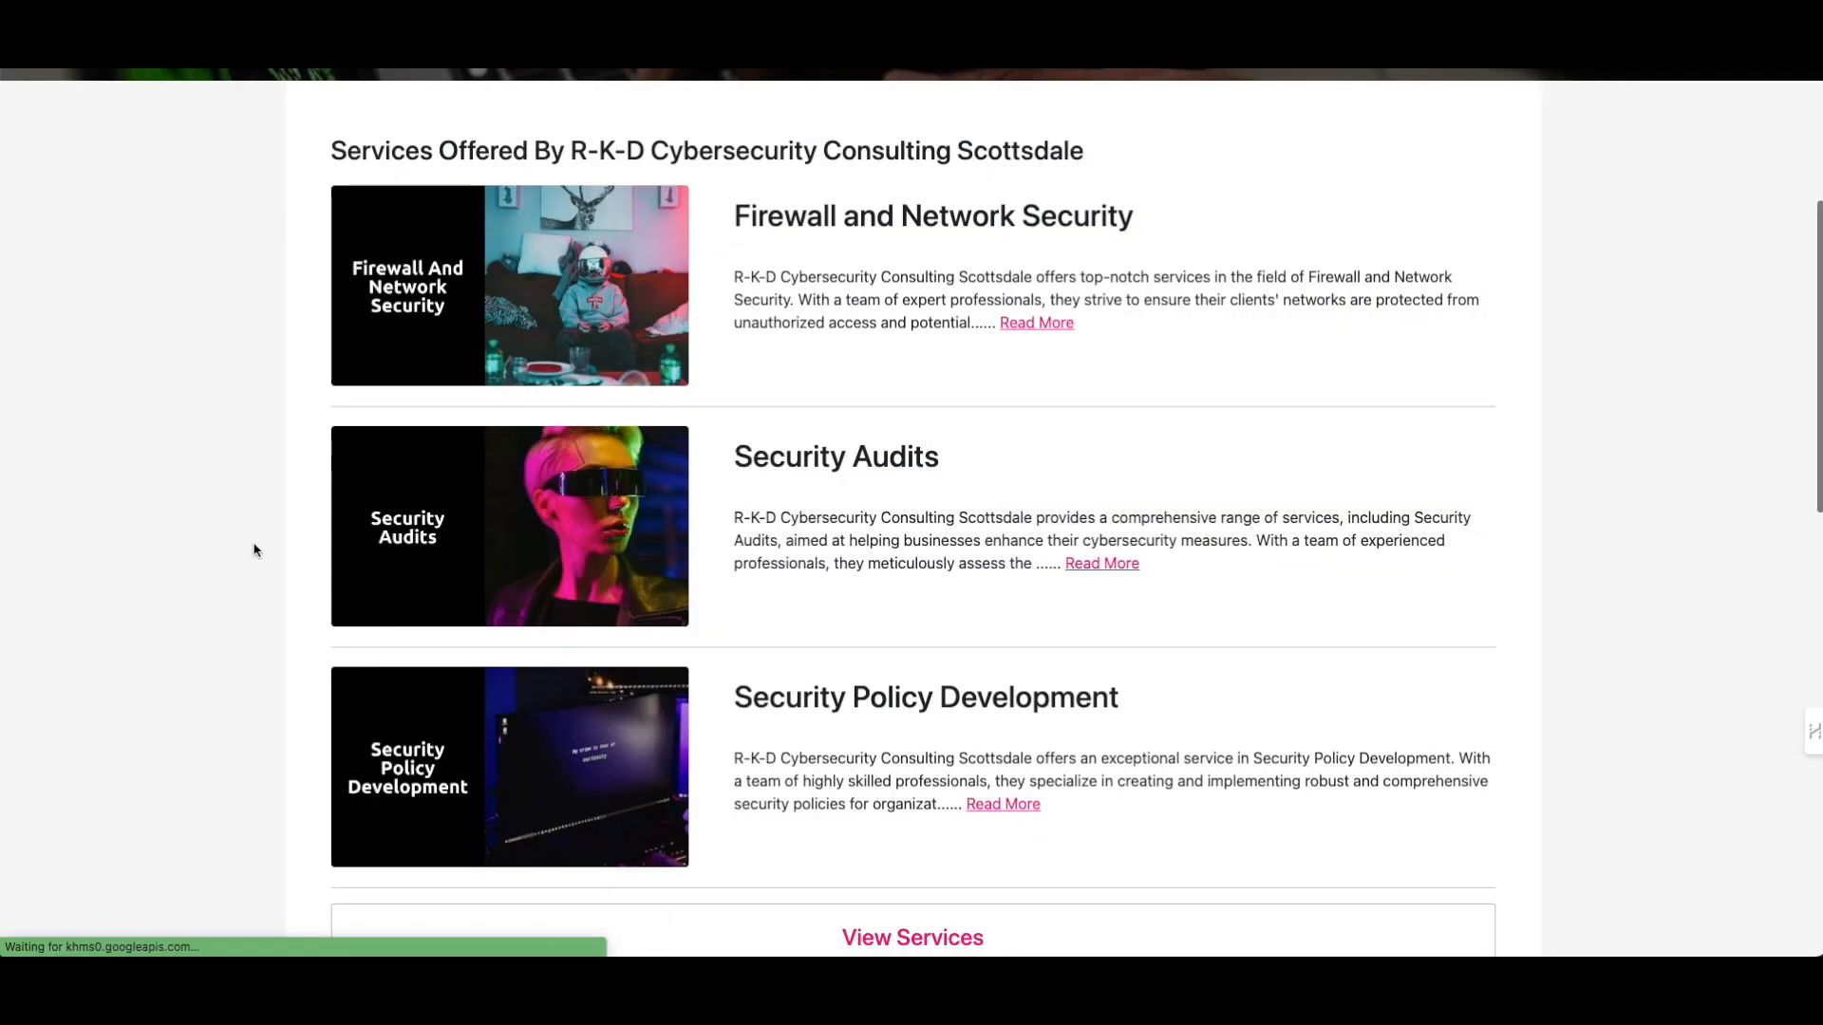
Look through the home page's service summaries, latest blog posts and footer.
scroll(254, 549, "down", 2)
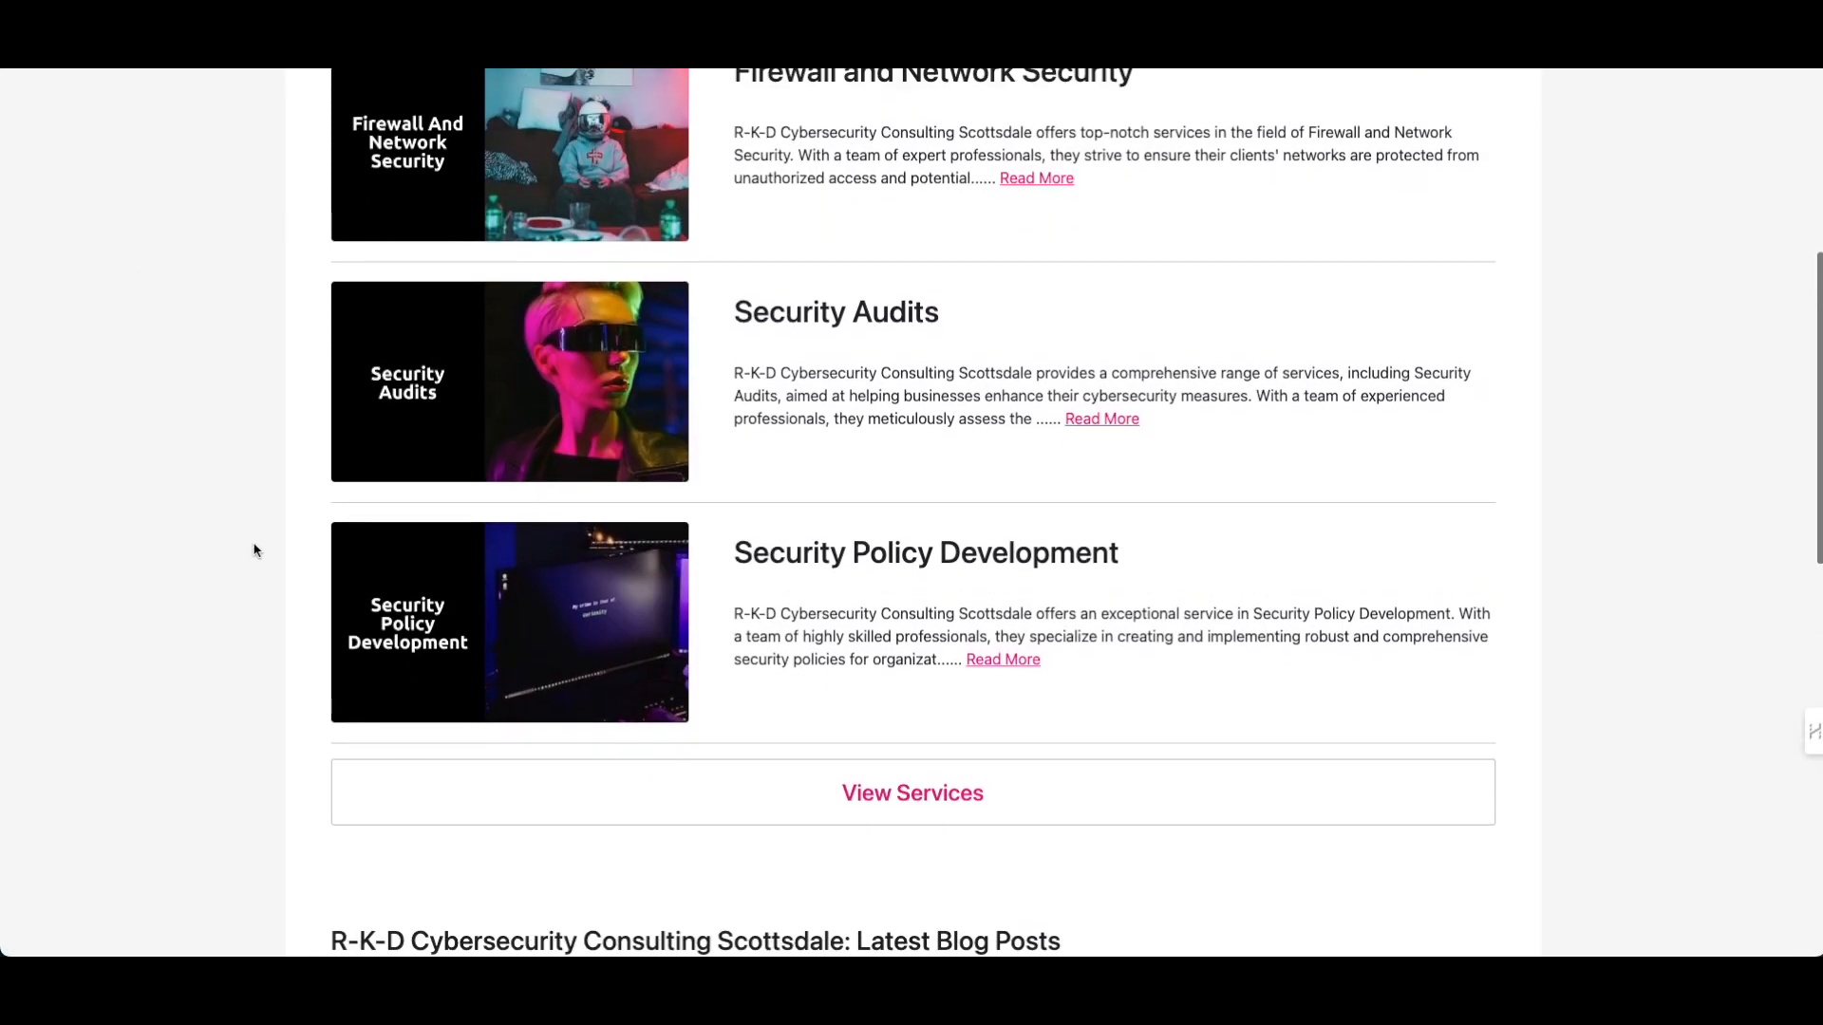
scroll(254, 549, "up", 1)
scroll(254, 549, "down", 6)
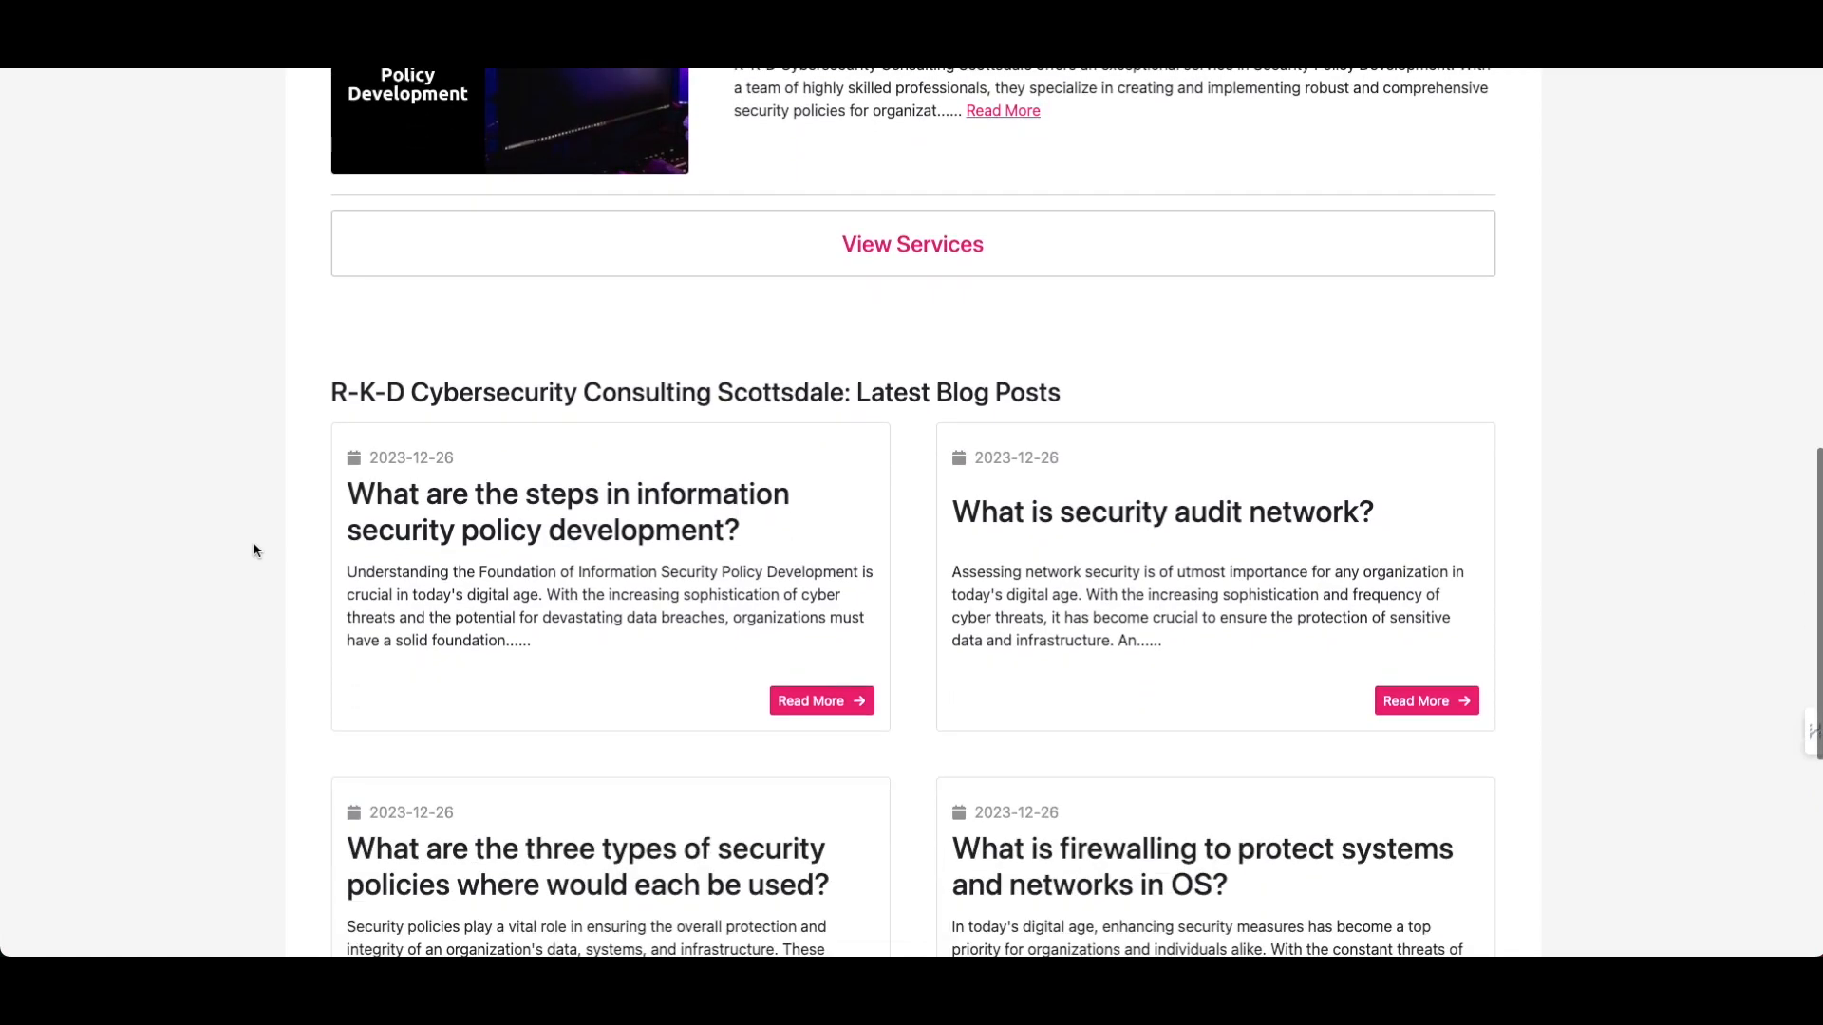
scroll(254, 548, "down", 2)
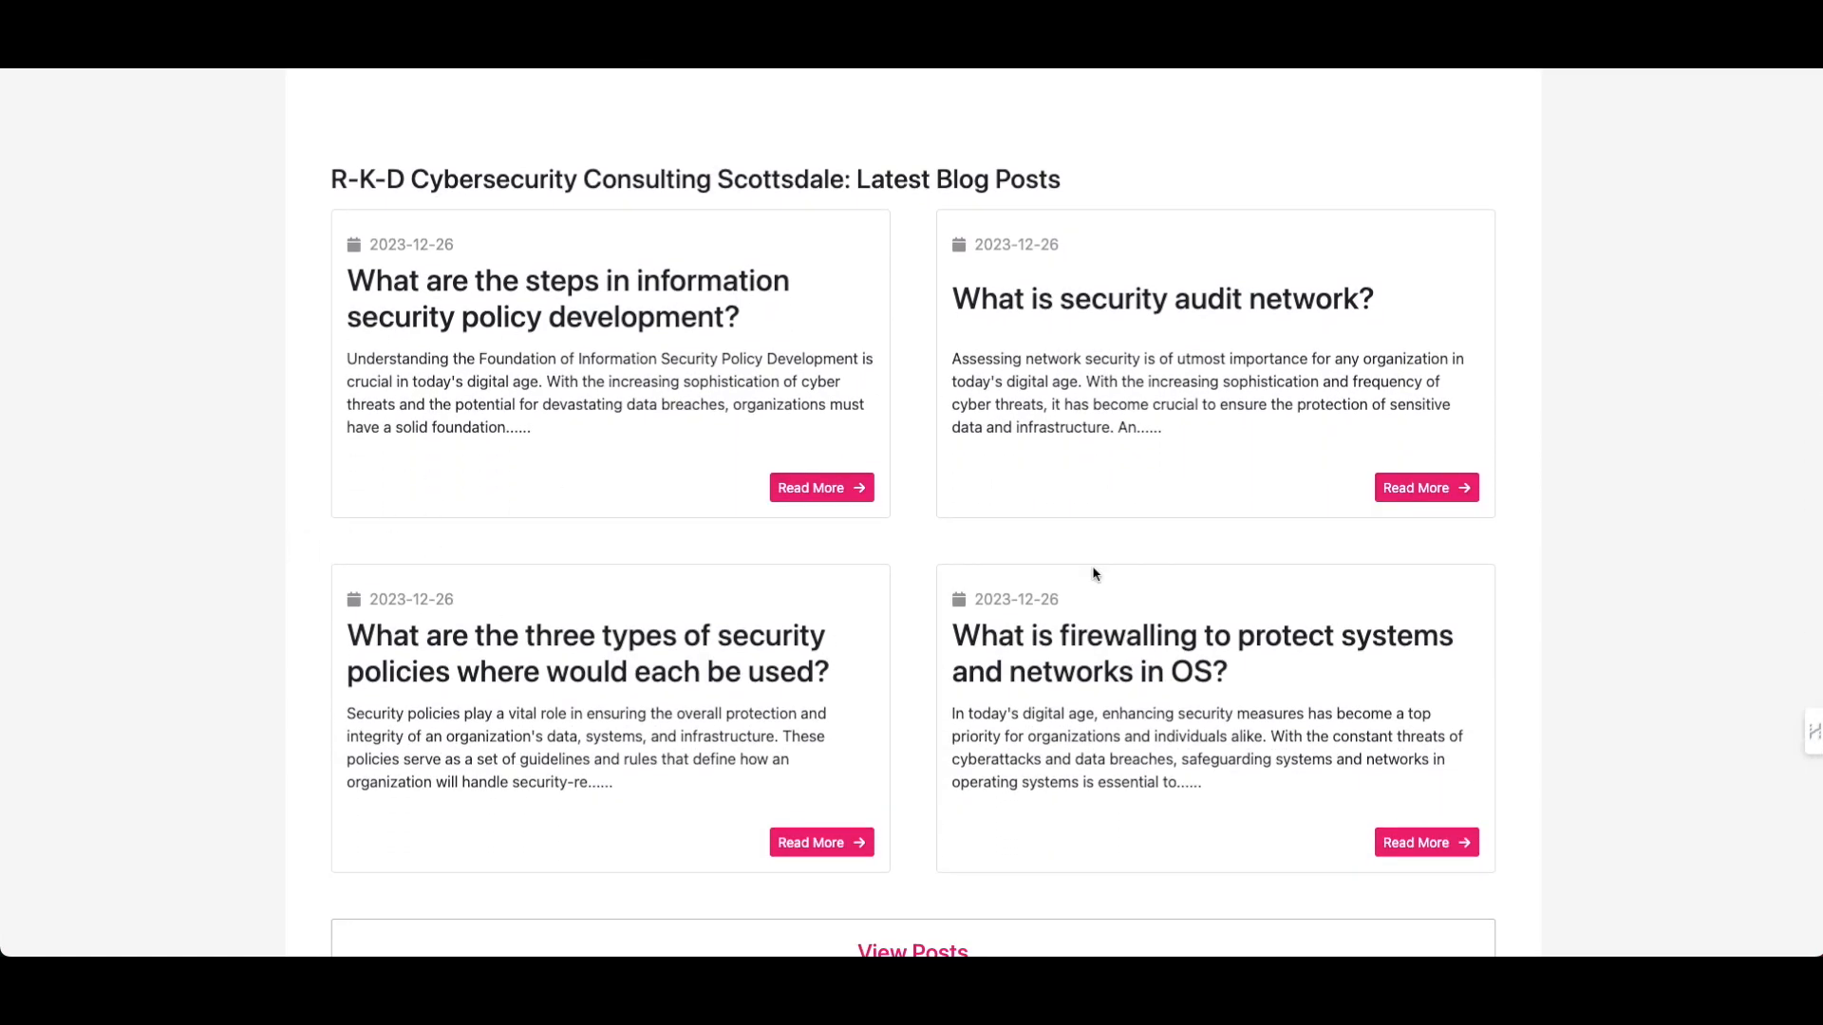
scroll(1228, 407, "down", 3)
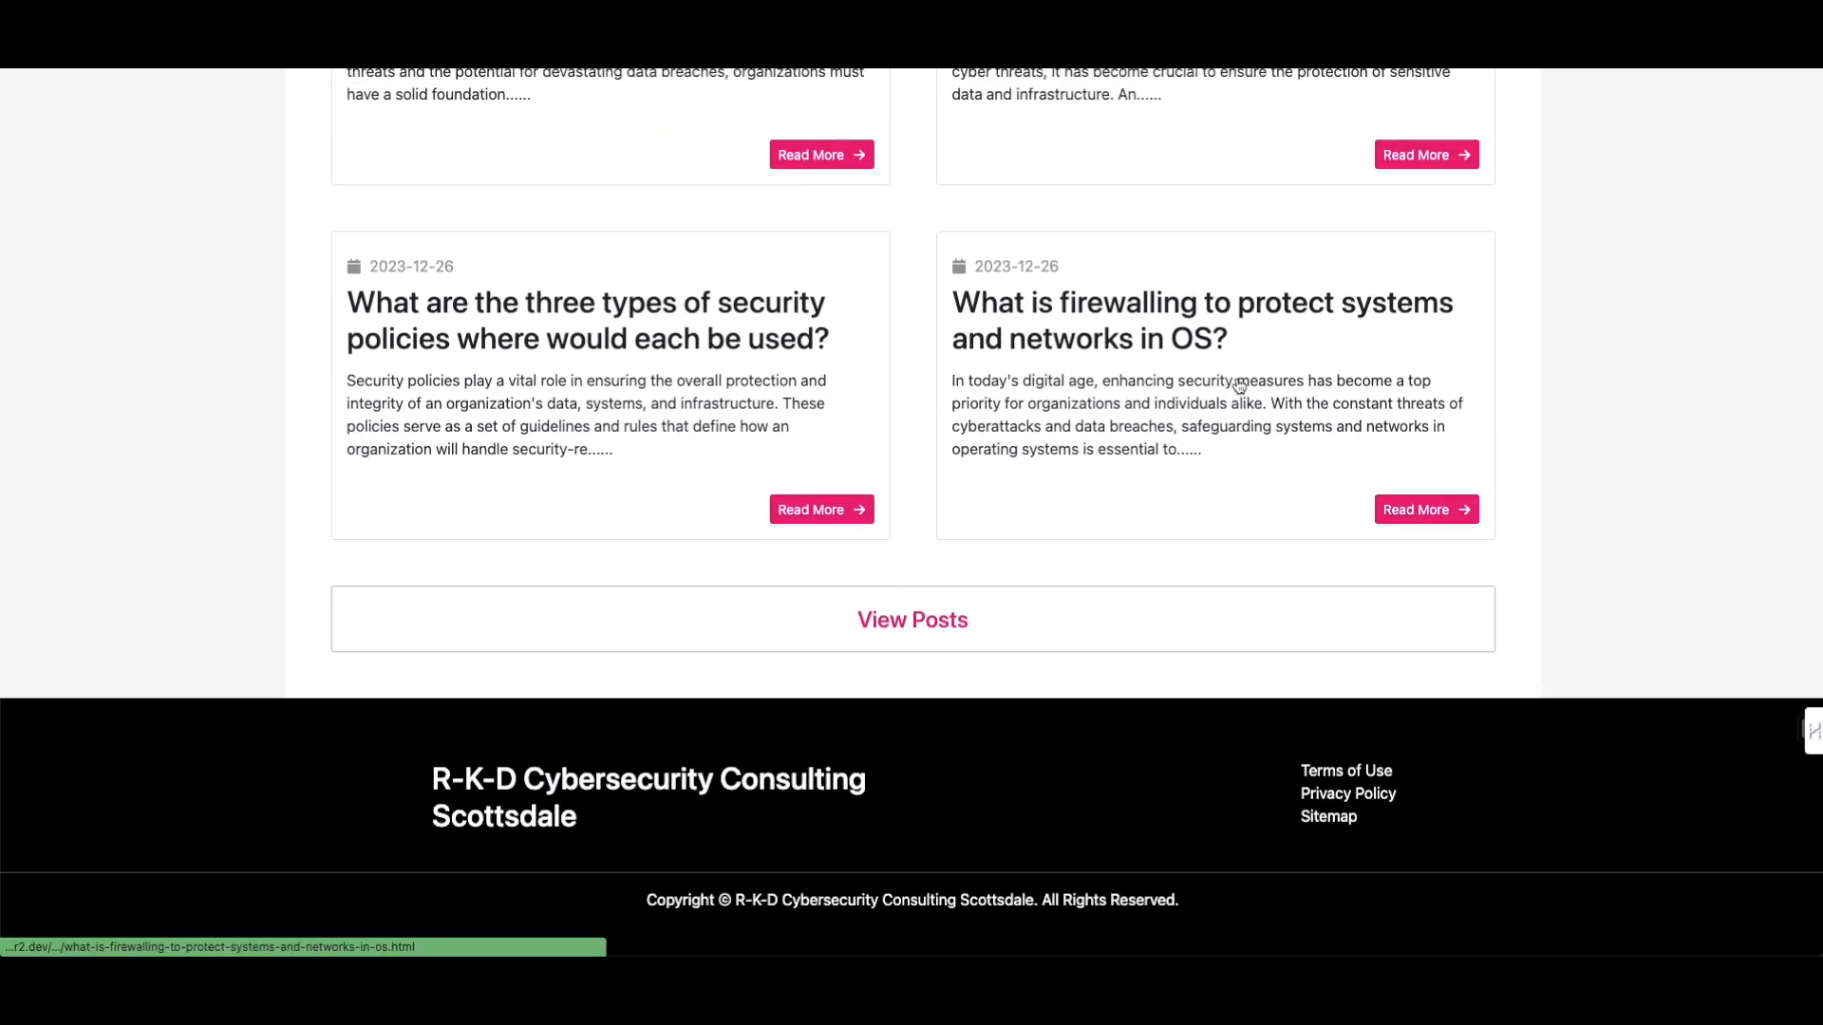
scroll(1238, 379, "up", 12)
Examine the Security Policy Development page's FAQs, served areas and map, and open its linked Fountain Hills page.
left_click(1014, 754)
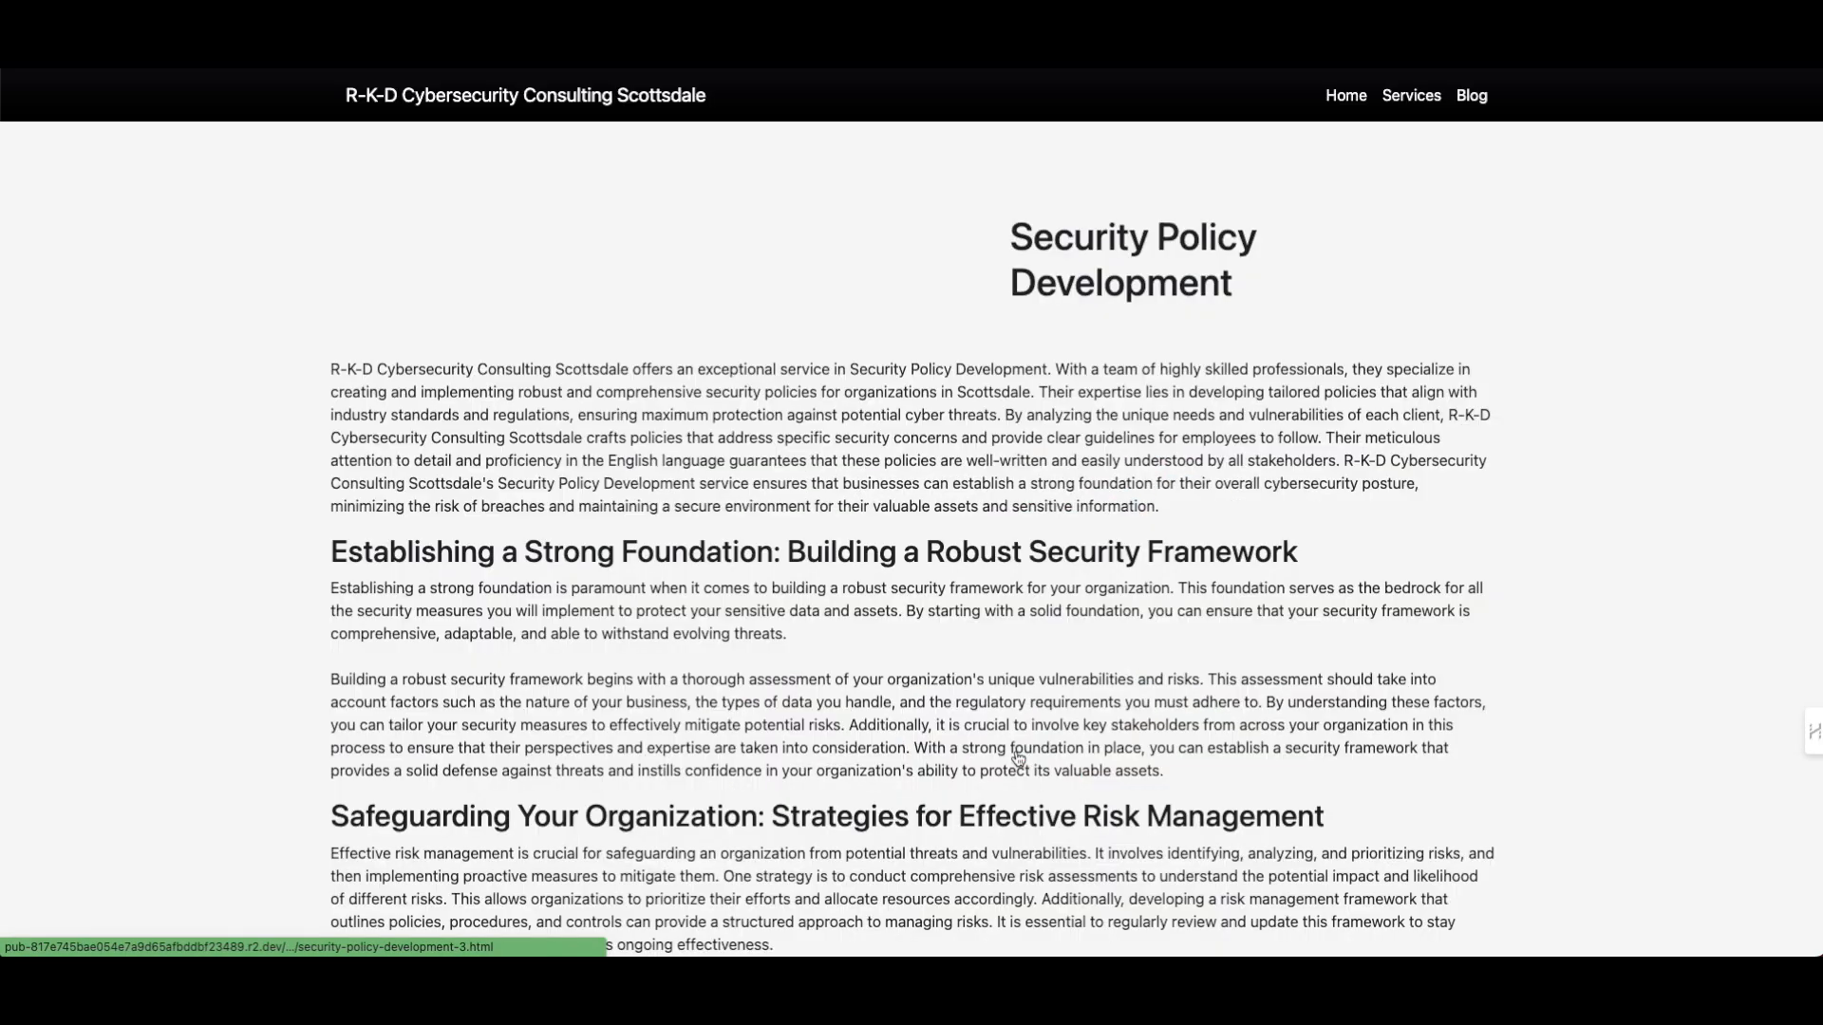
scroll(1018, 757, "down", 15)
scroll(231, 492, "up", 4)
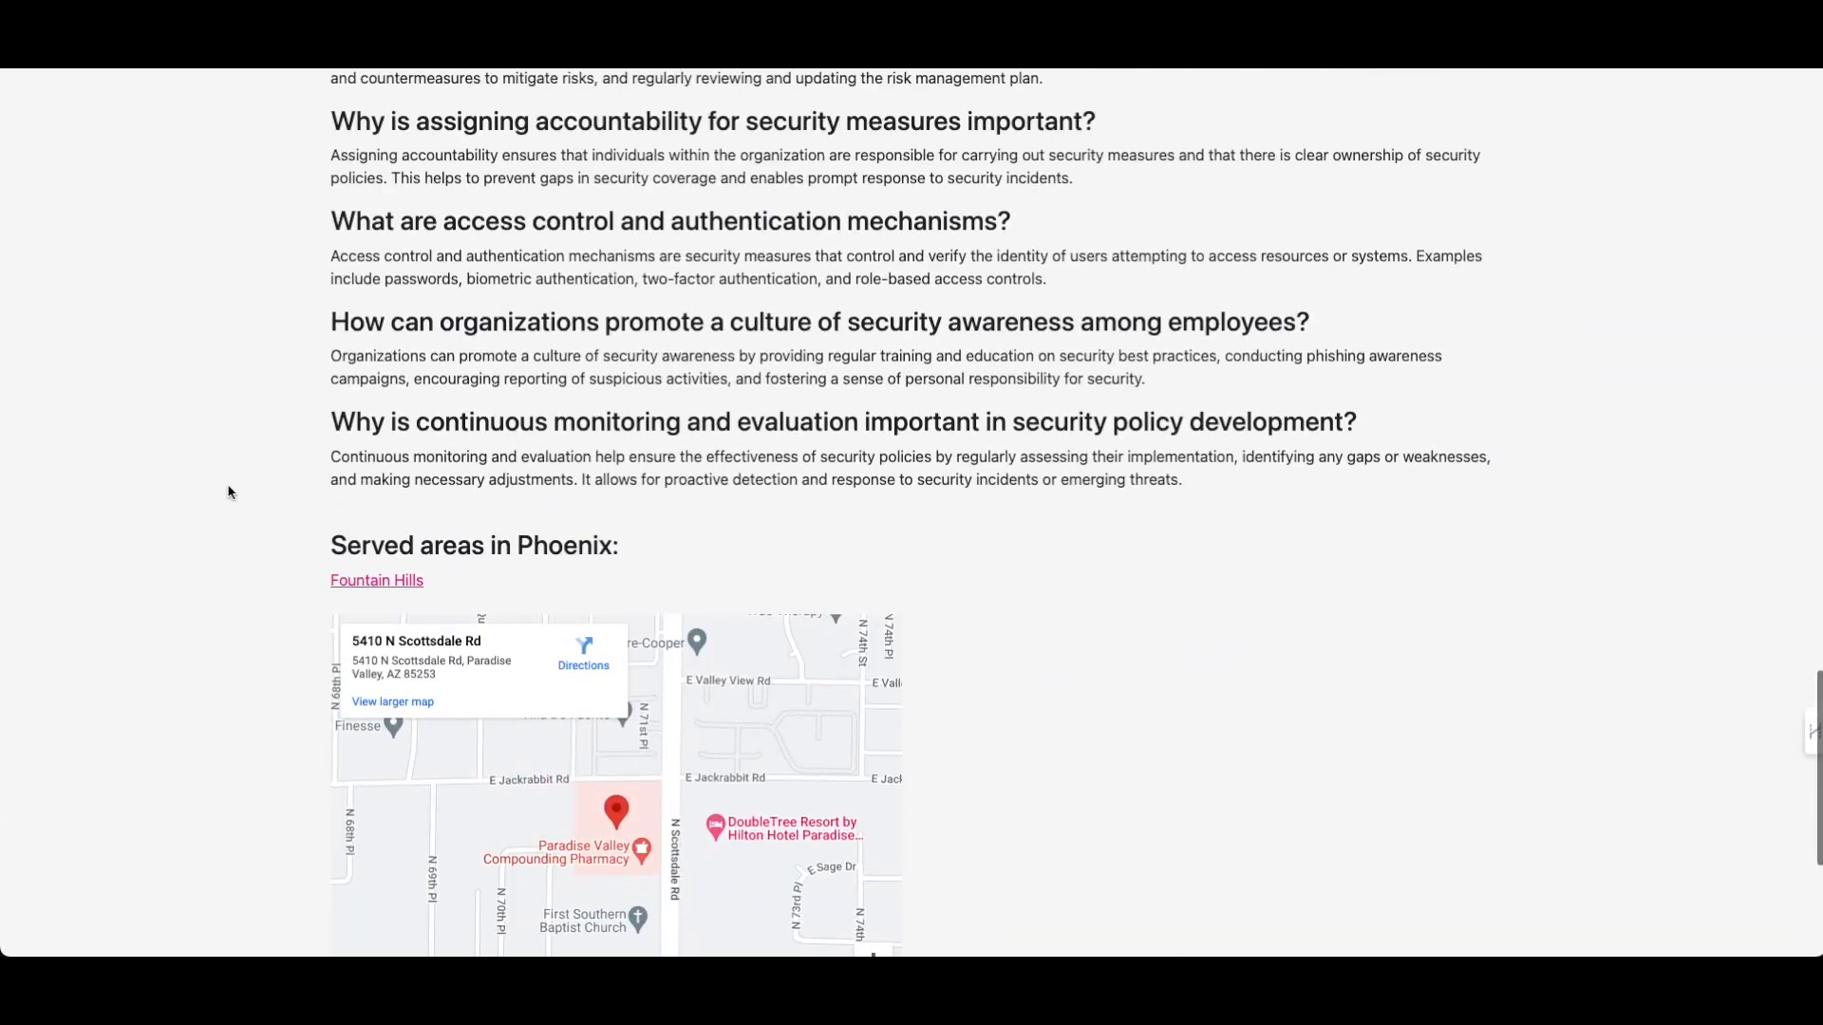
left_click(397, 583)
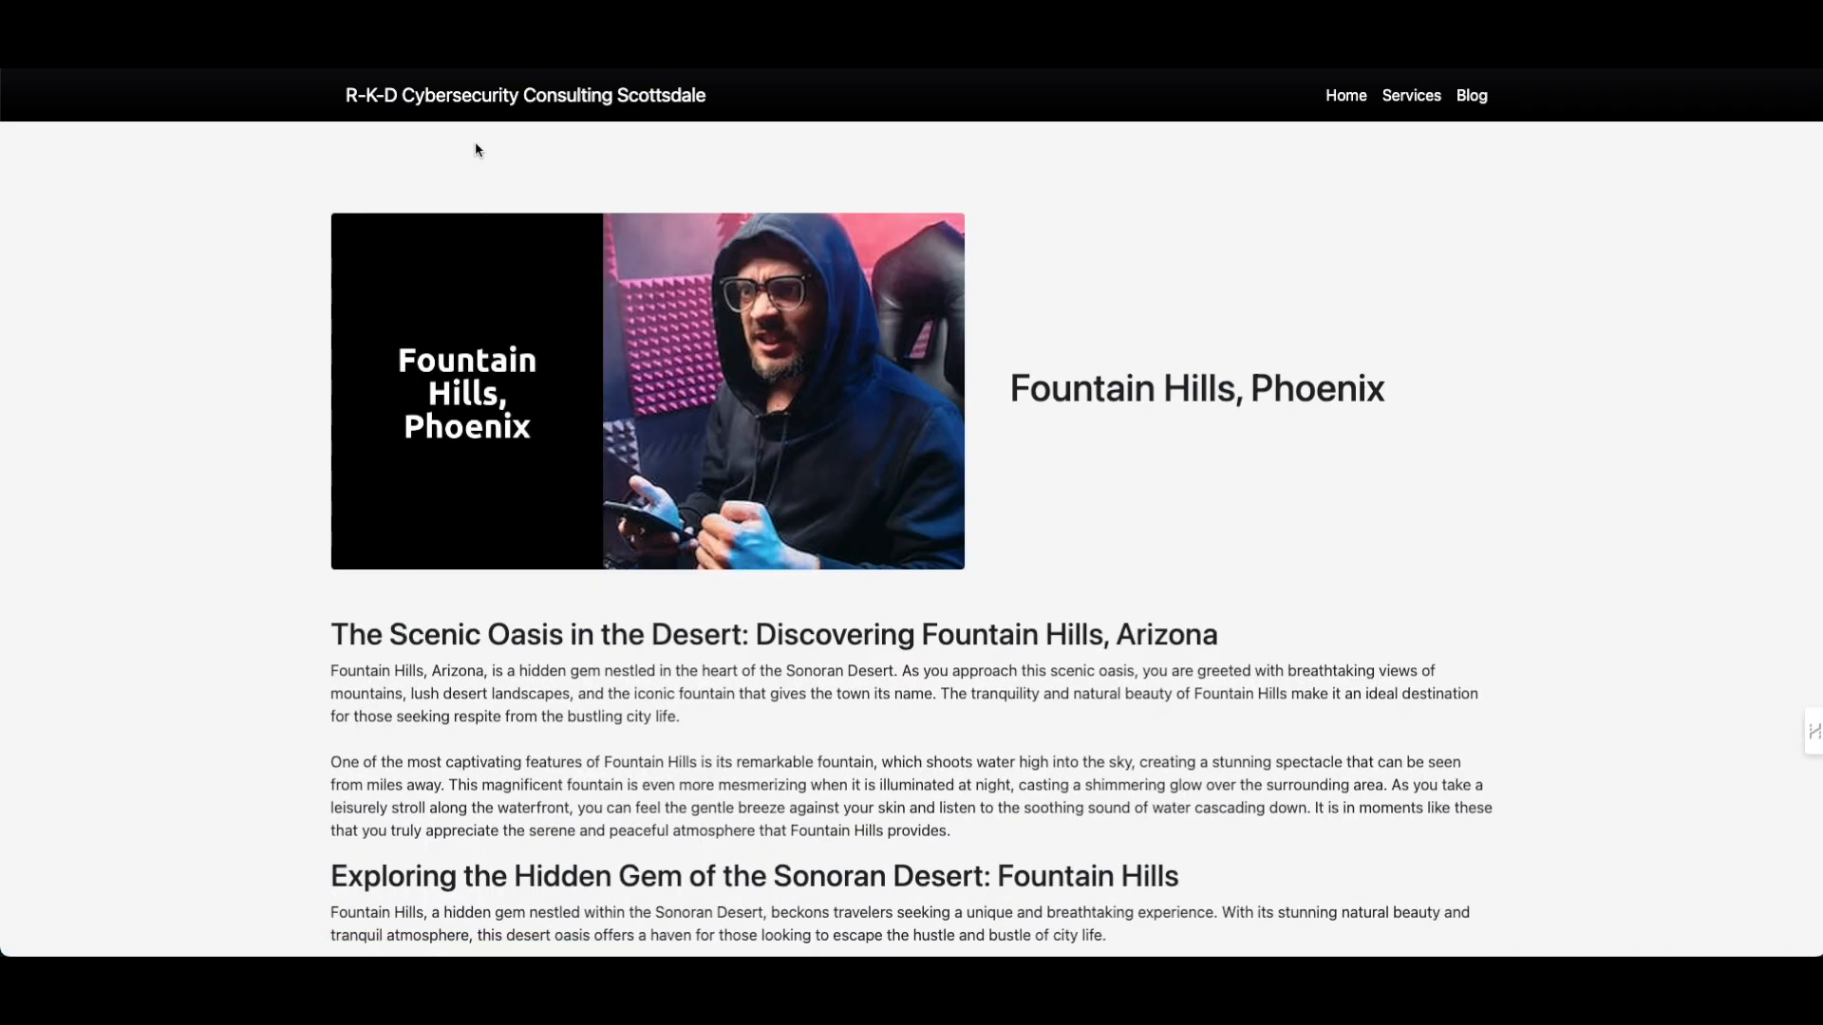
left_click(480, 105)
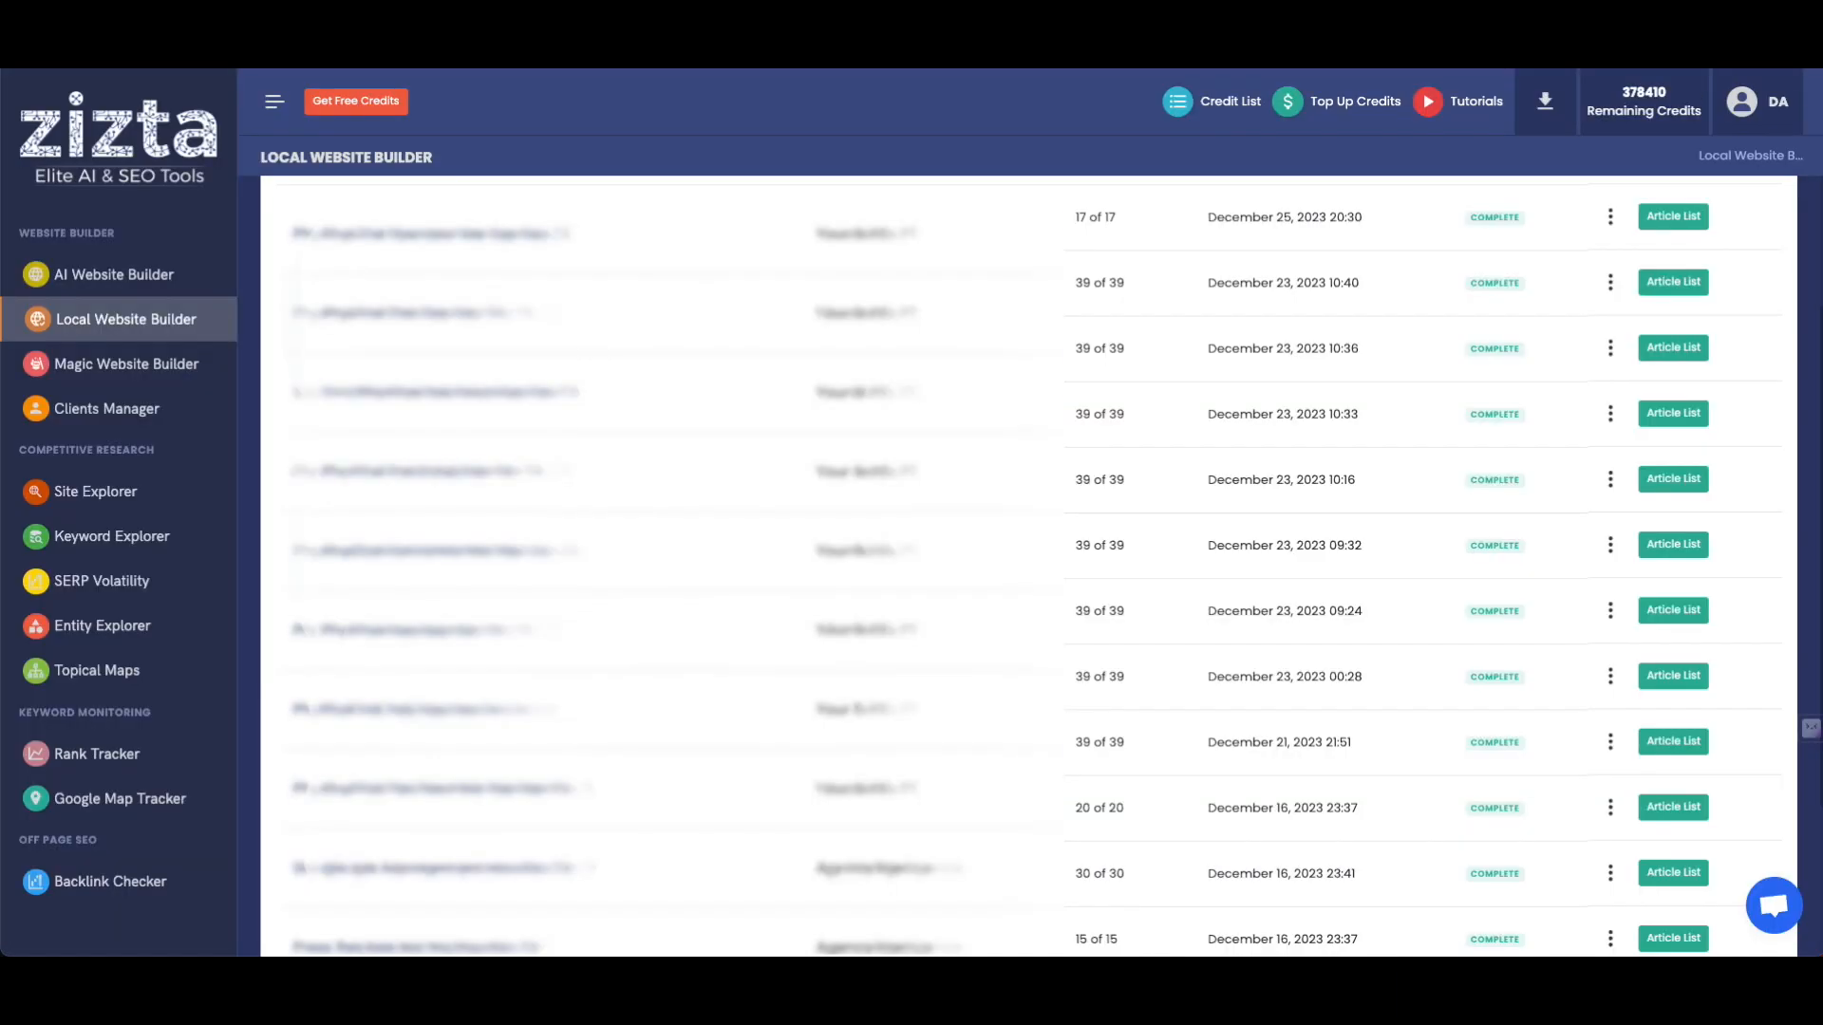
Start a new local website and set its mode to Manually Customize Website.
scroll(1065, 623, "up", 2)
left_click(1709, 235)
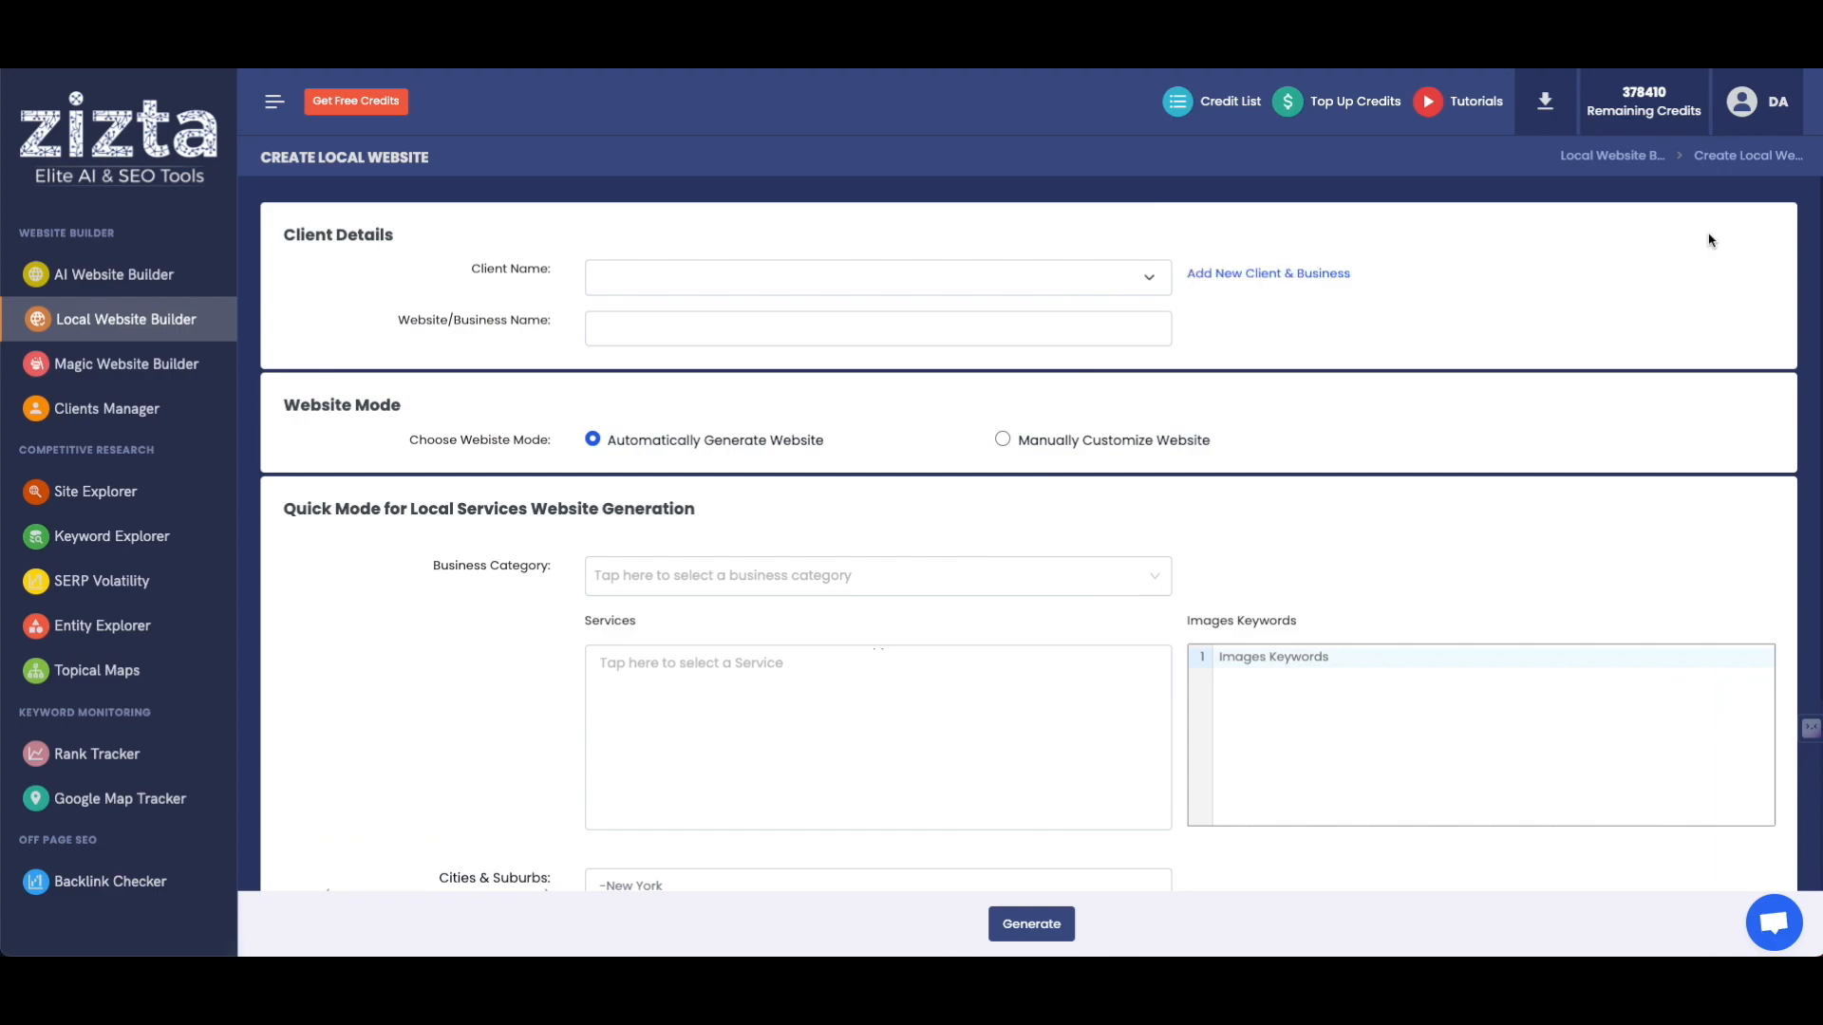
left_click(1107, 442)
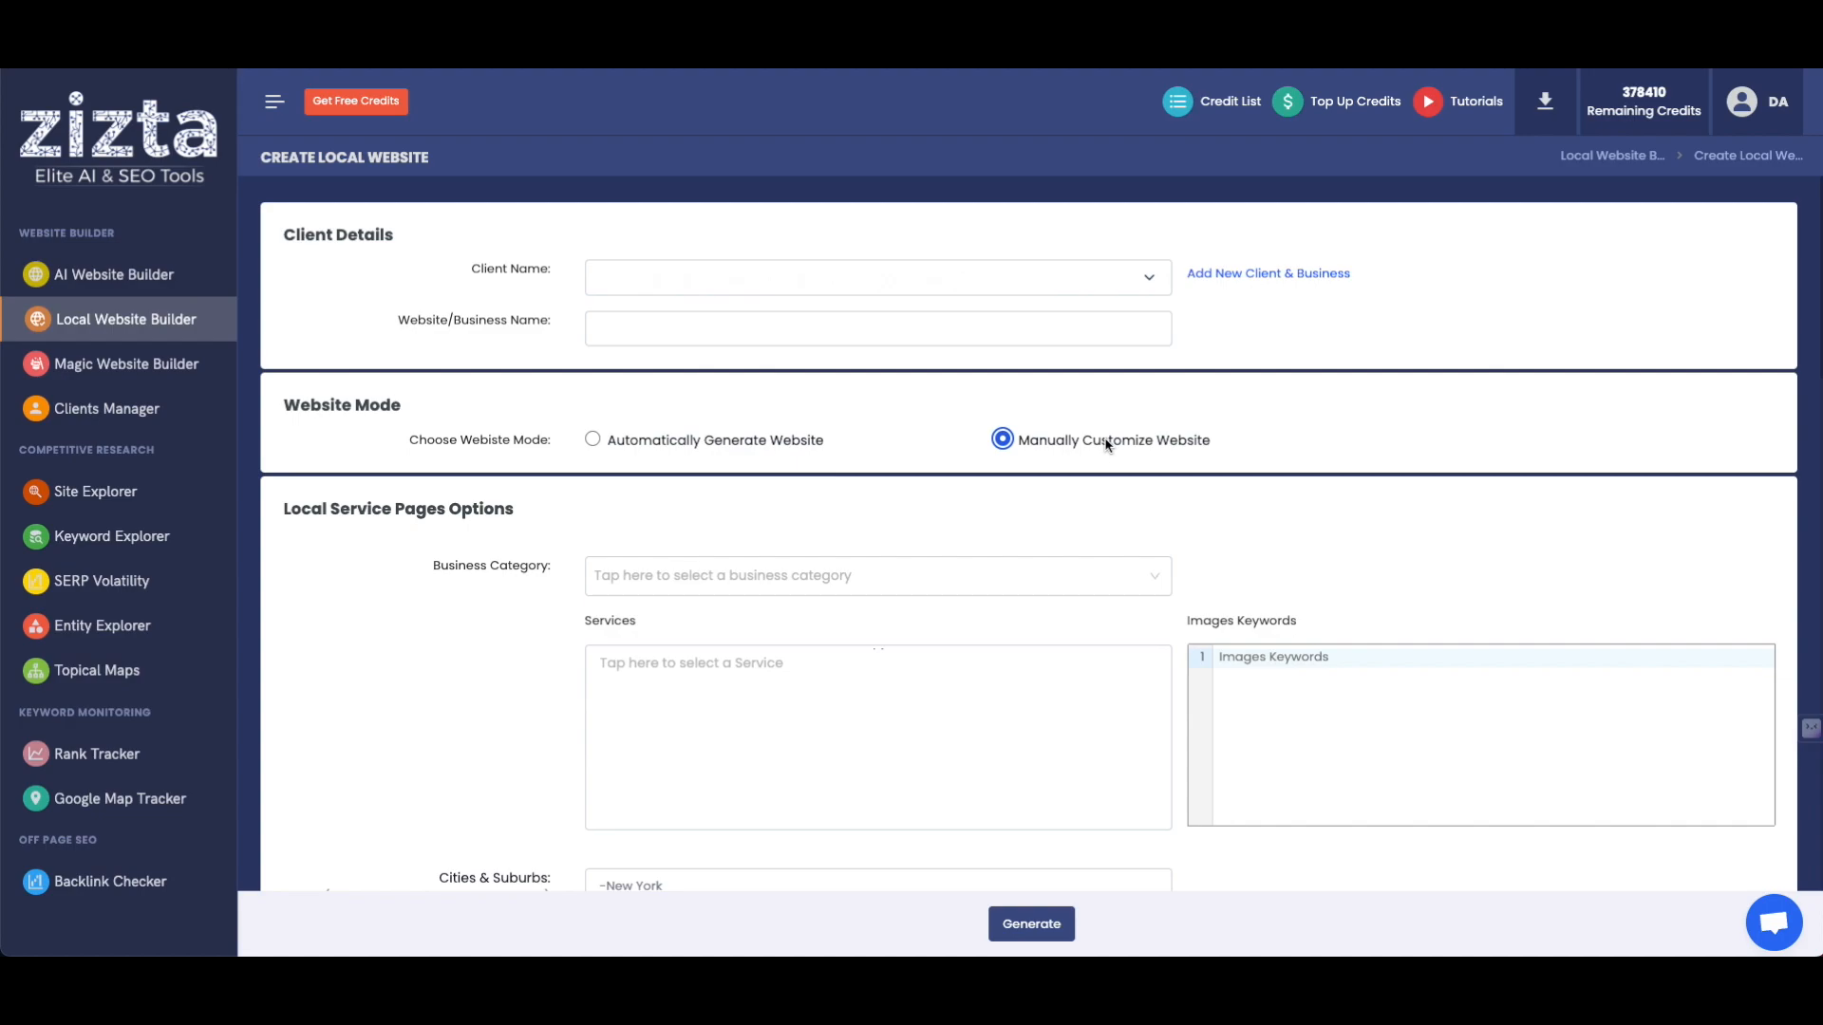
Choose r-k-d.cx as the client and R-K-D Cybersecurity Consulting Scottsdale as the business.
left_click(949, 277)
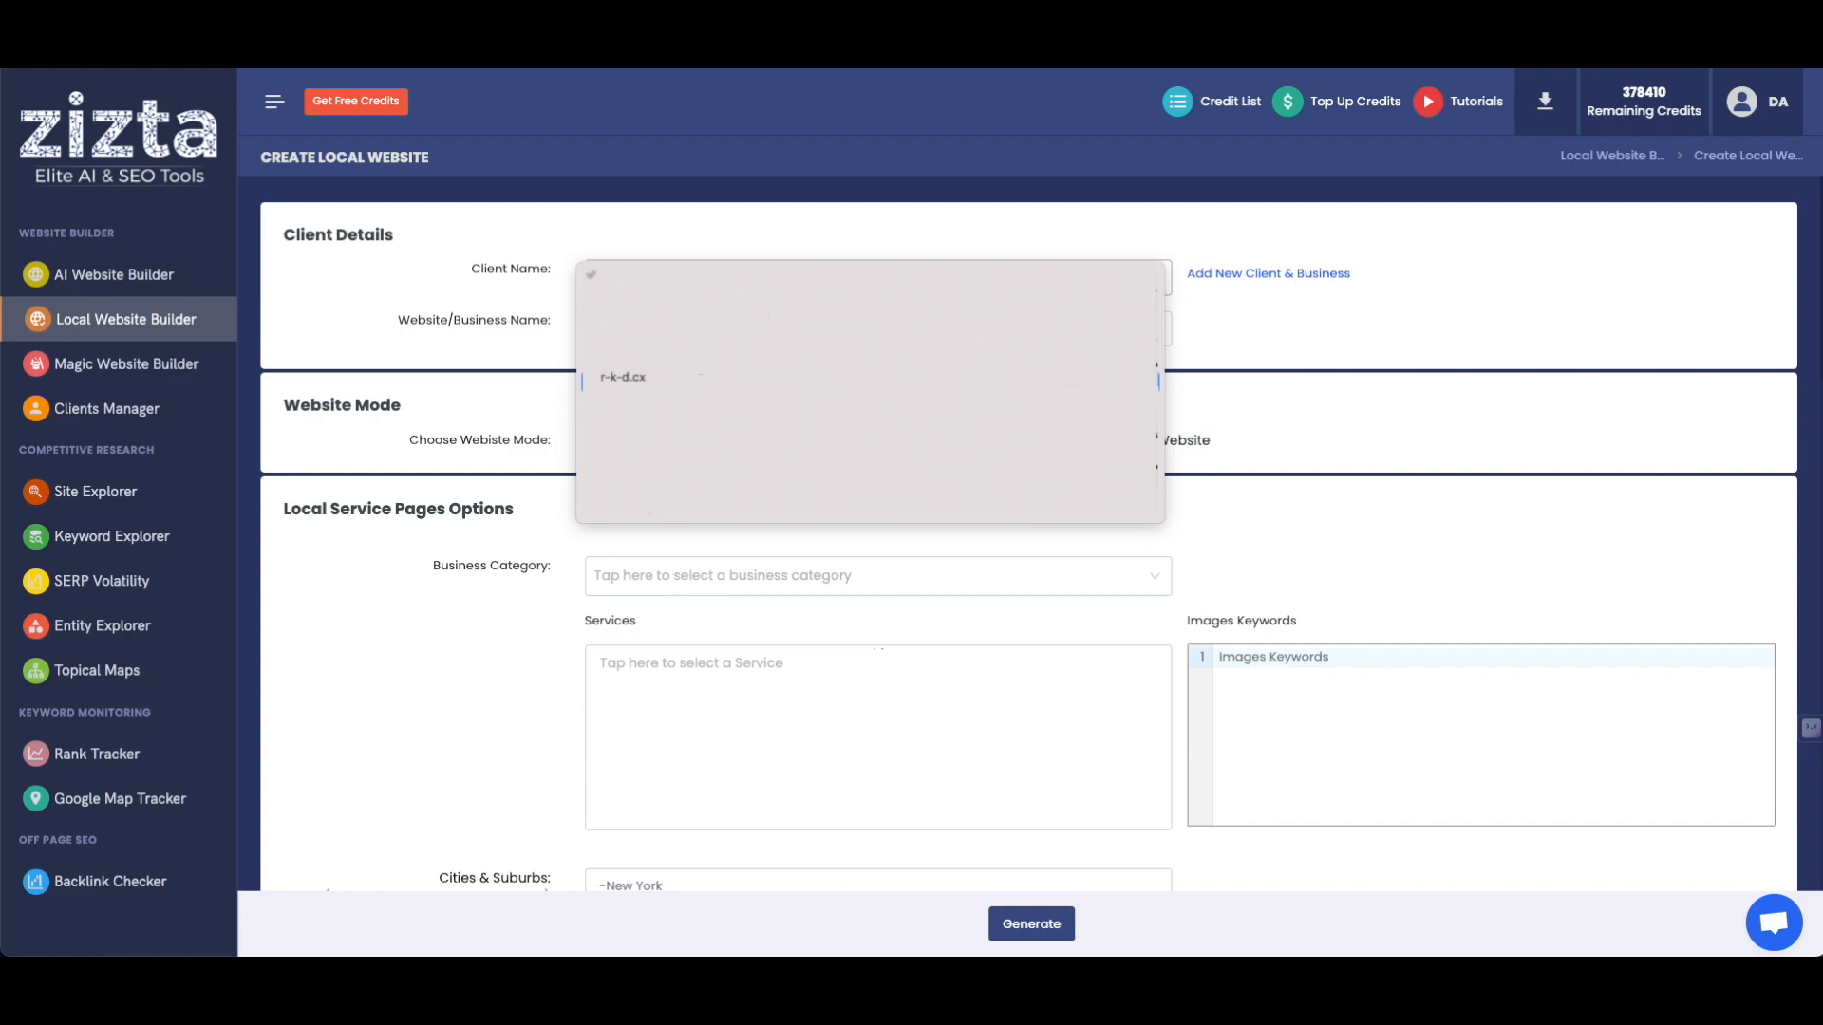
left_click(640, 382)
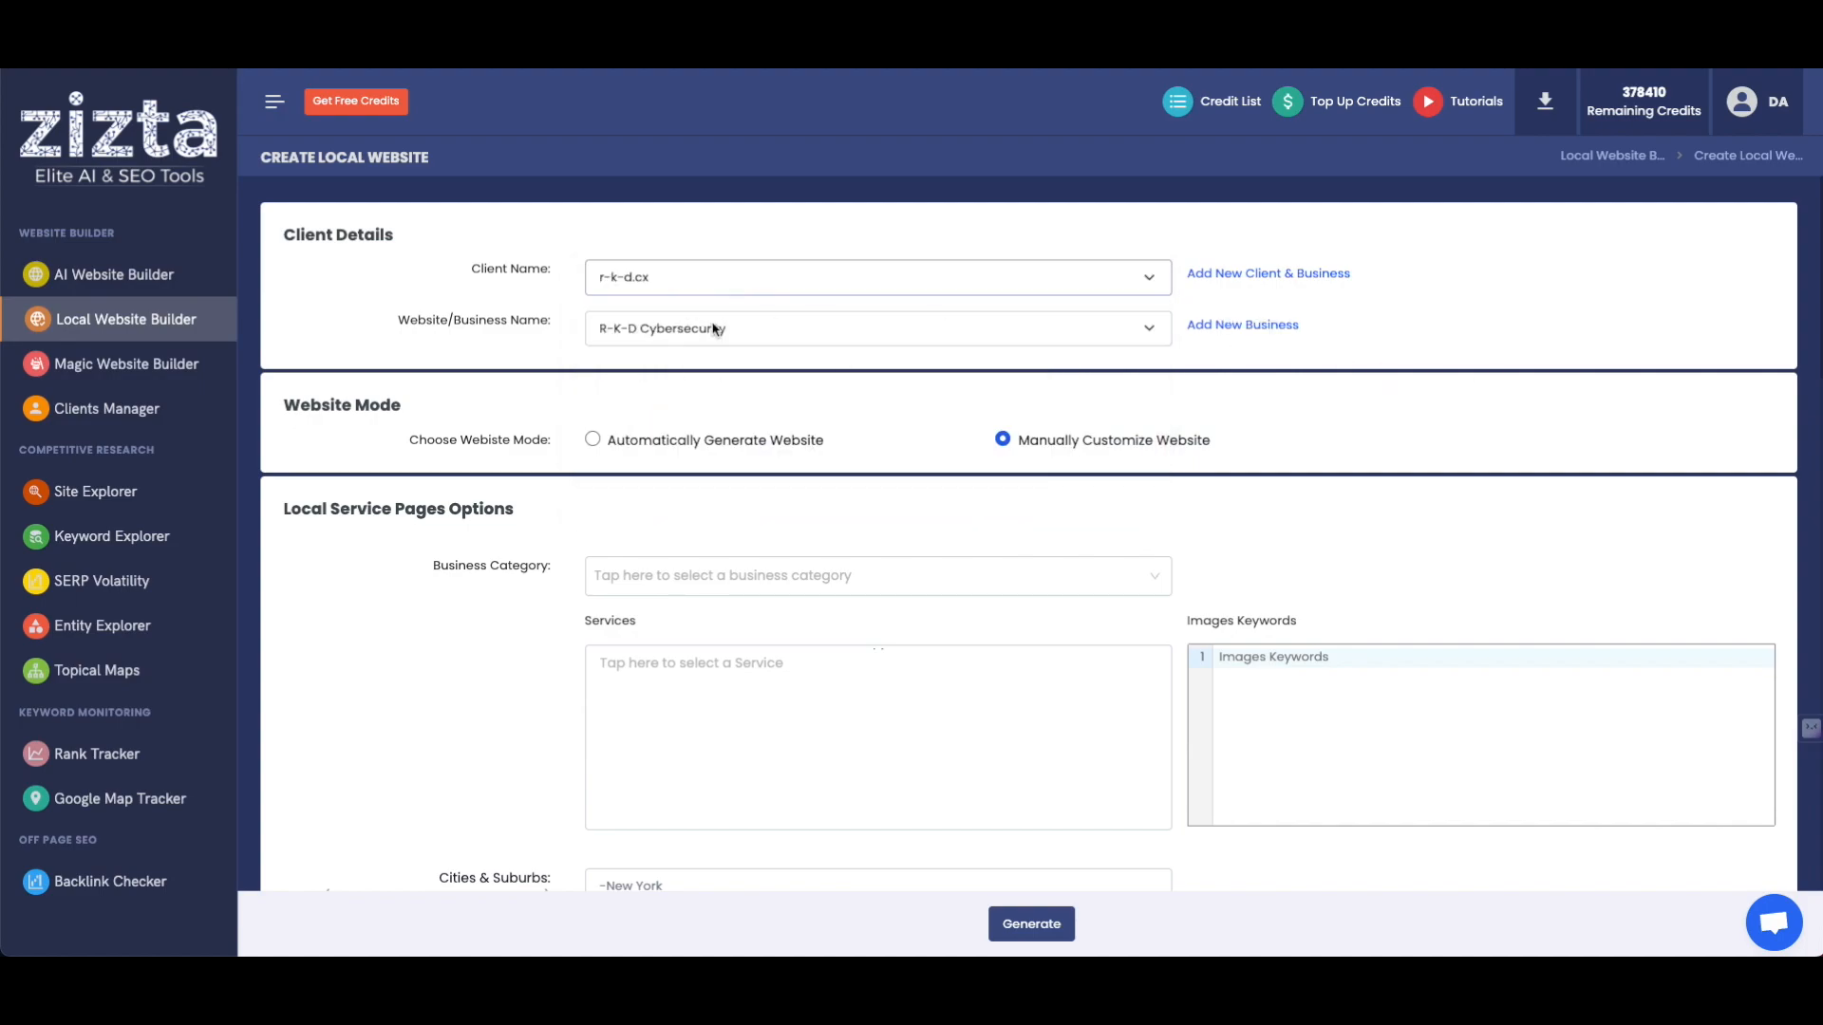
left_click(847, 333)
left_click(833, 351)
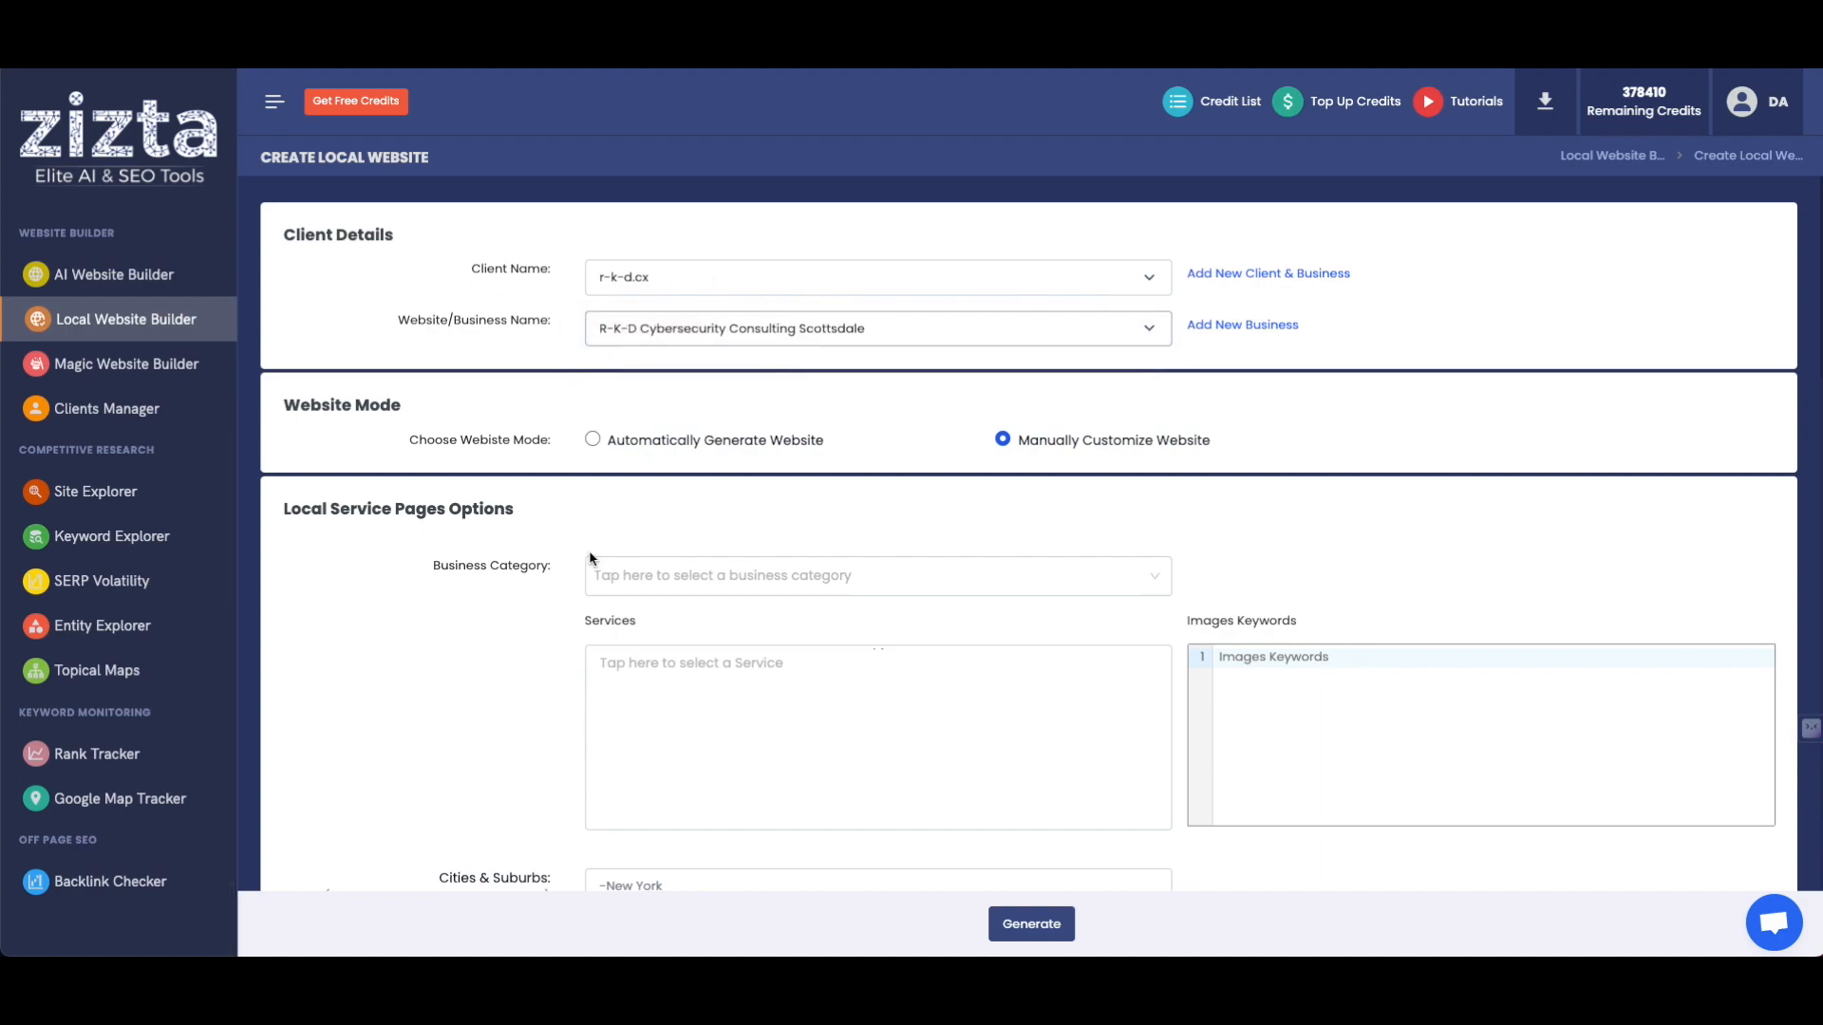
Set the business category to Computer security service for the manually customized website.
scroll(590, 560, "down", 2)
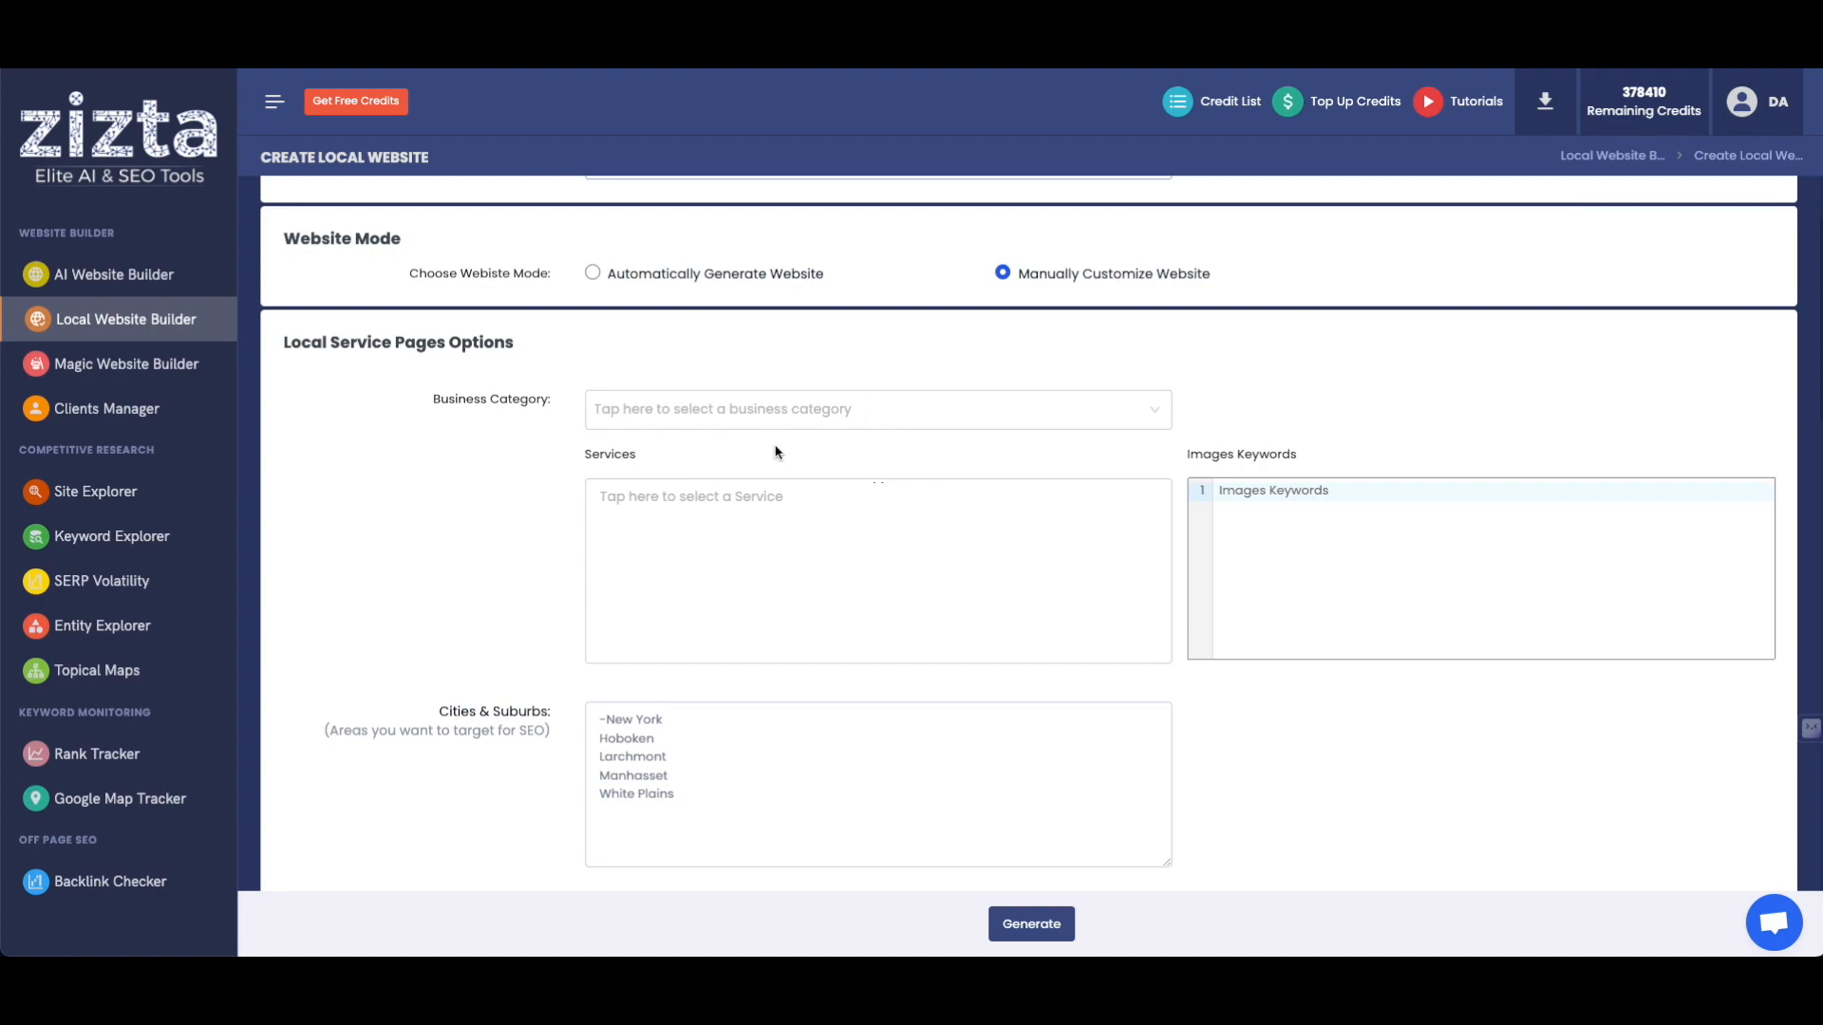
left_click(722, 409)
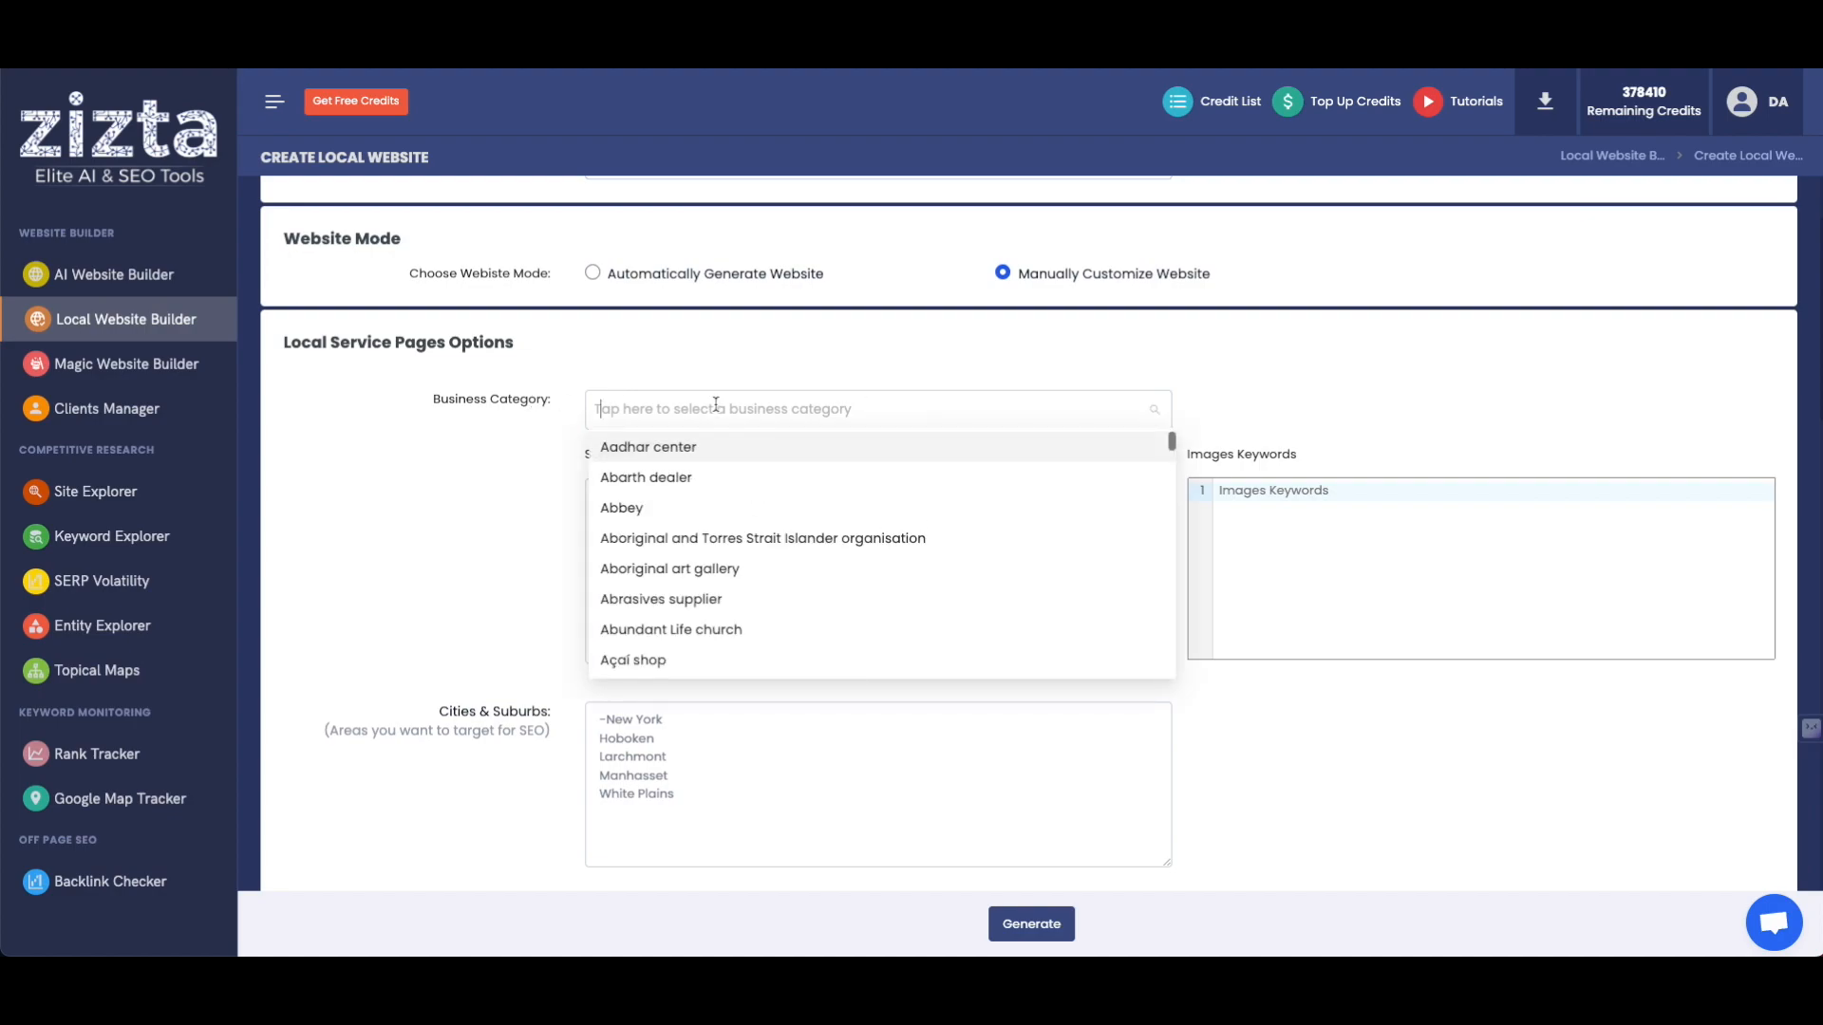
type("computer secur")
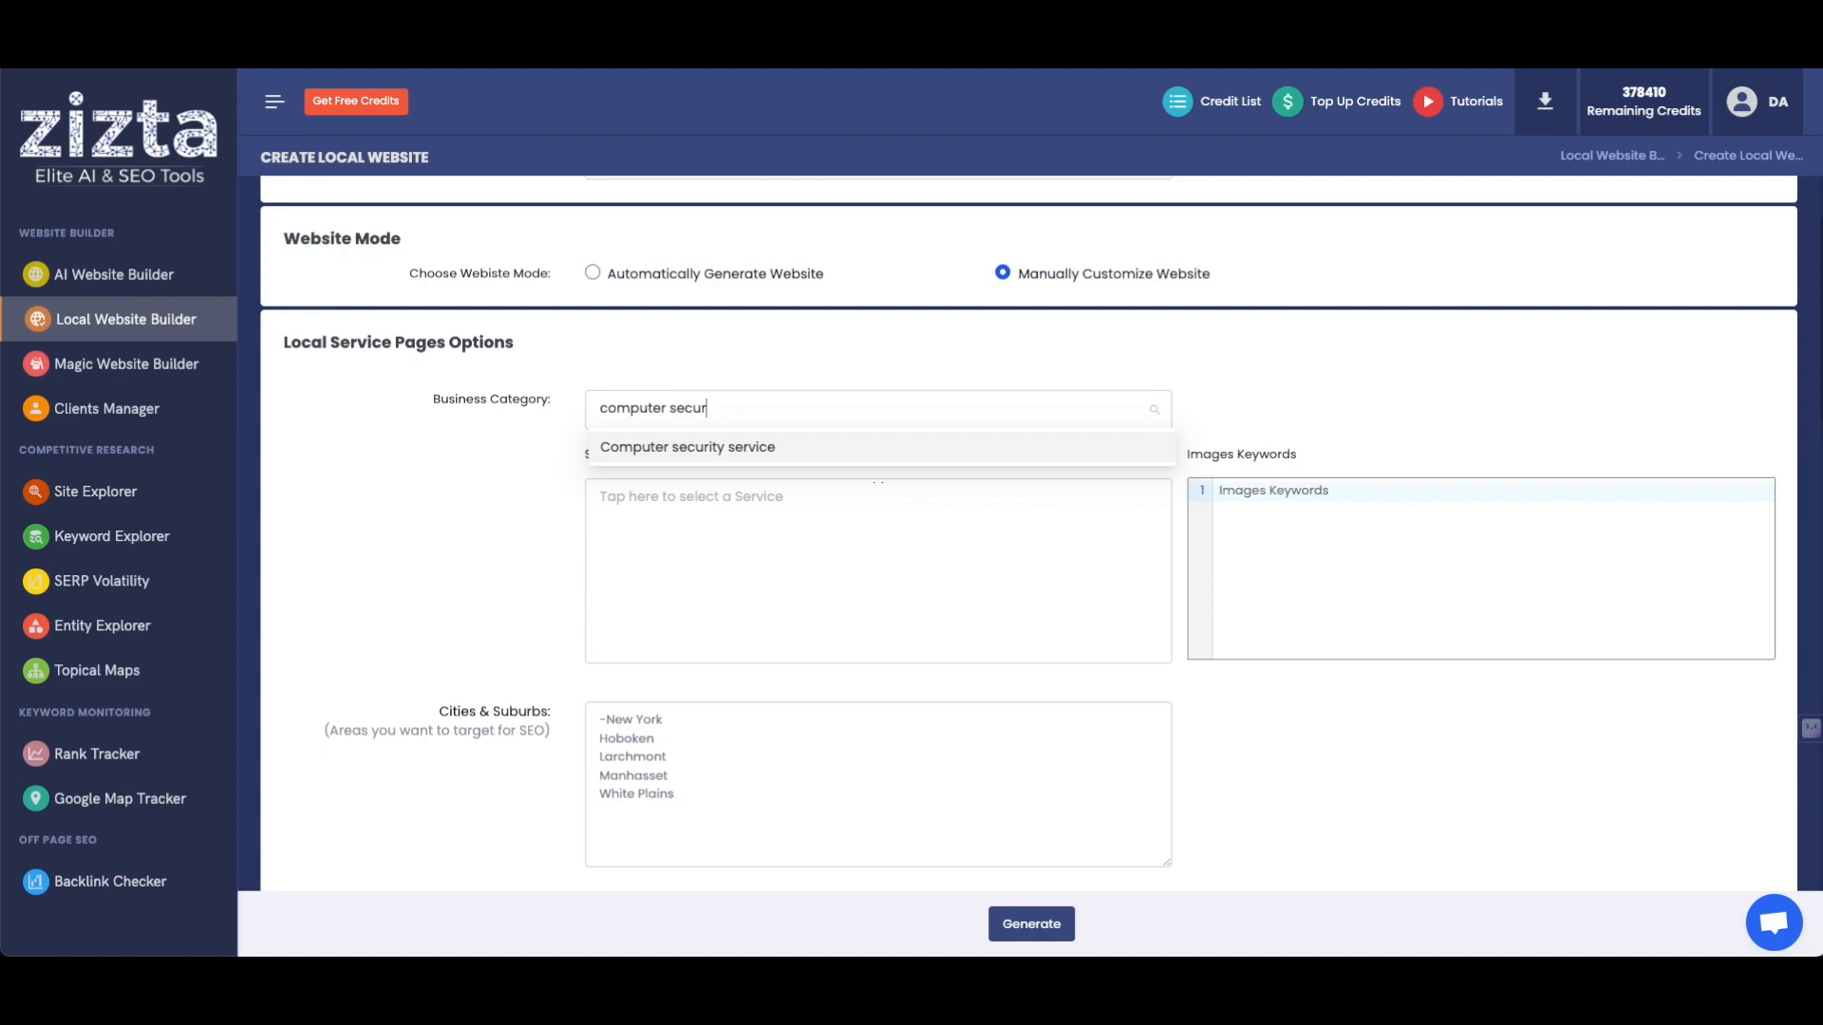
left_click(720, 454)
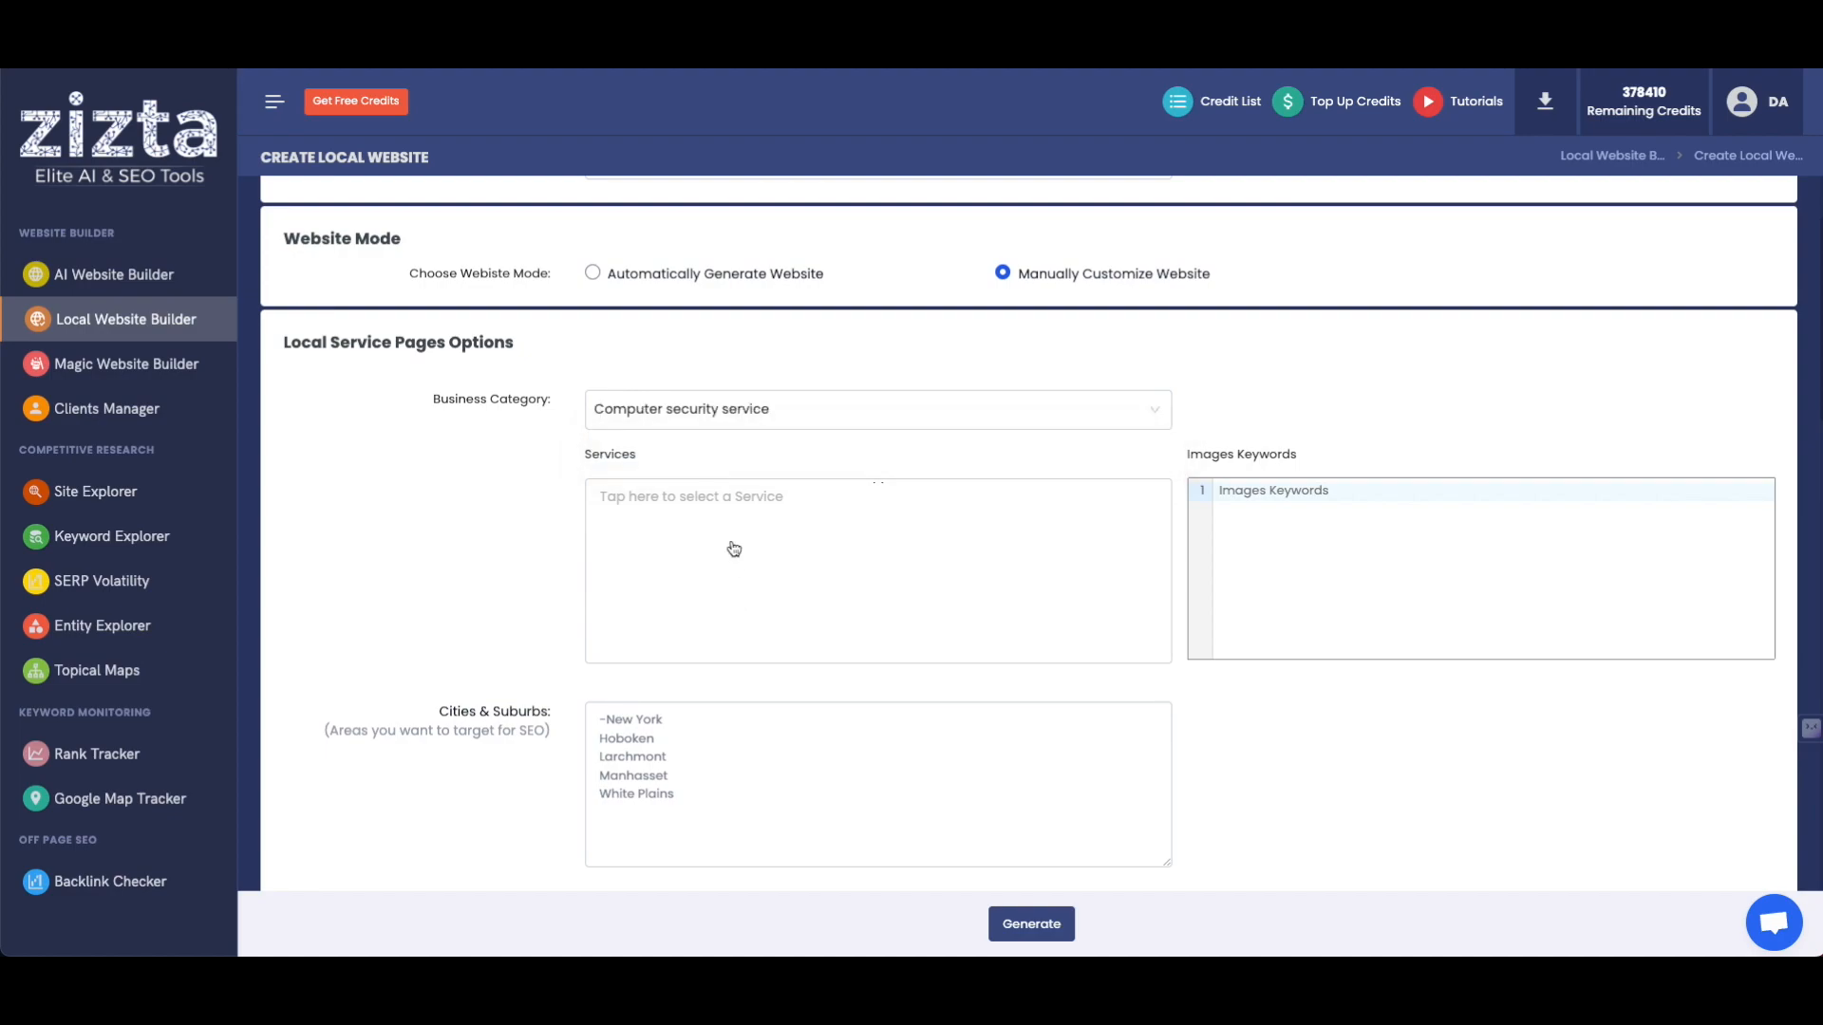
Add Firewall and Network Security, Security Awareness Training, Security Policy Development and Disaster Recovery Planning as the services.
left_click(644, 485)
left_click(680, 531)
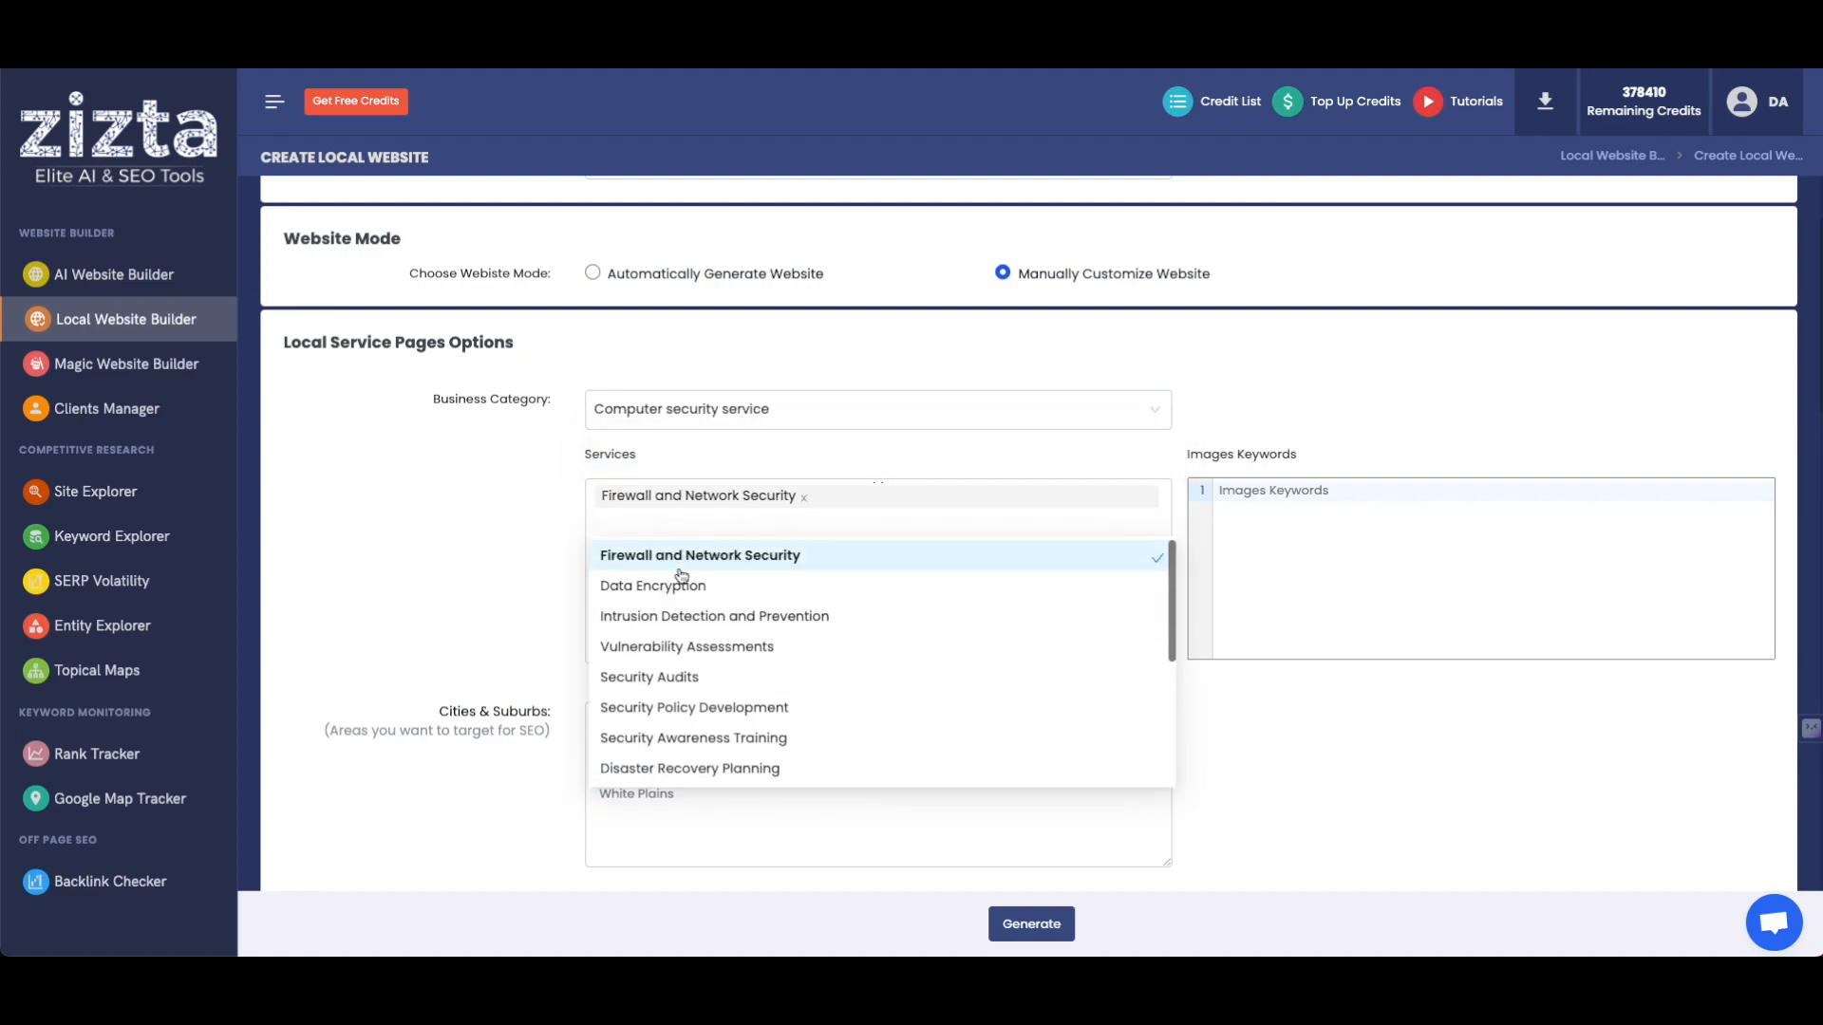
scroll(697, 737, "down", 1)
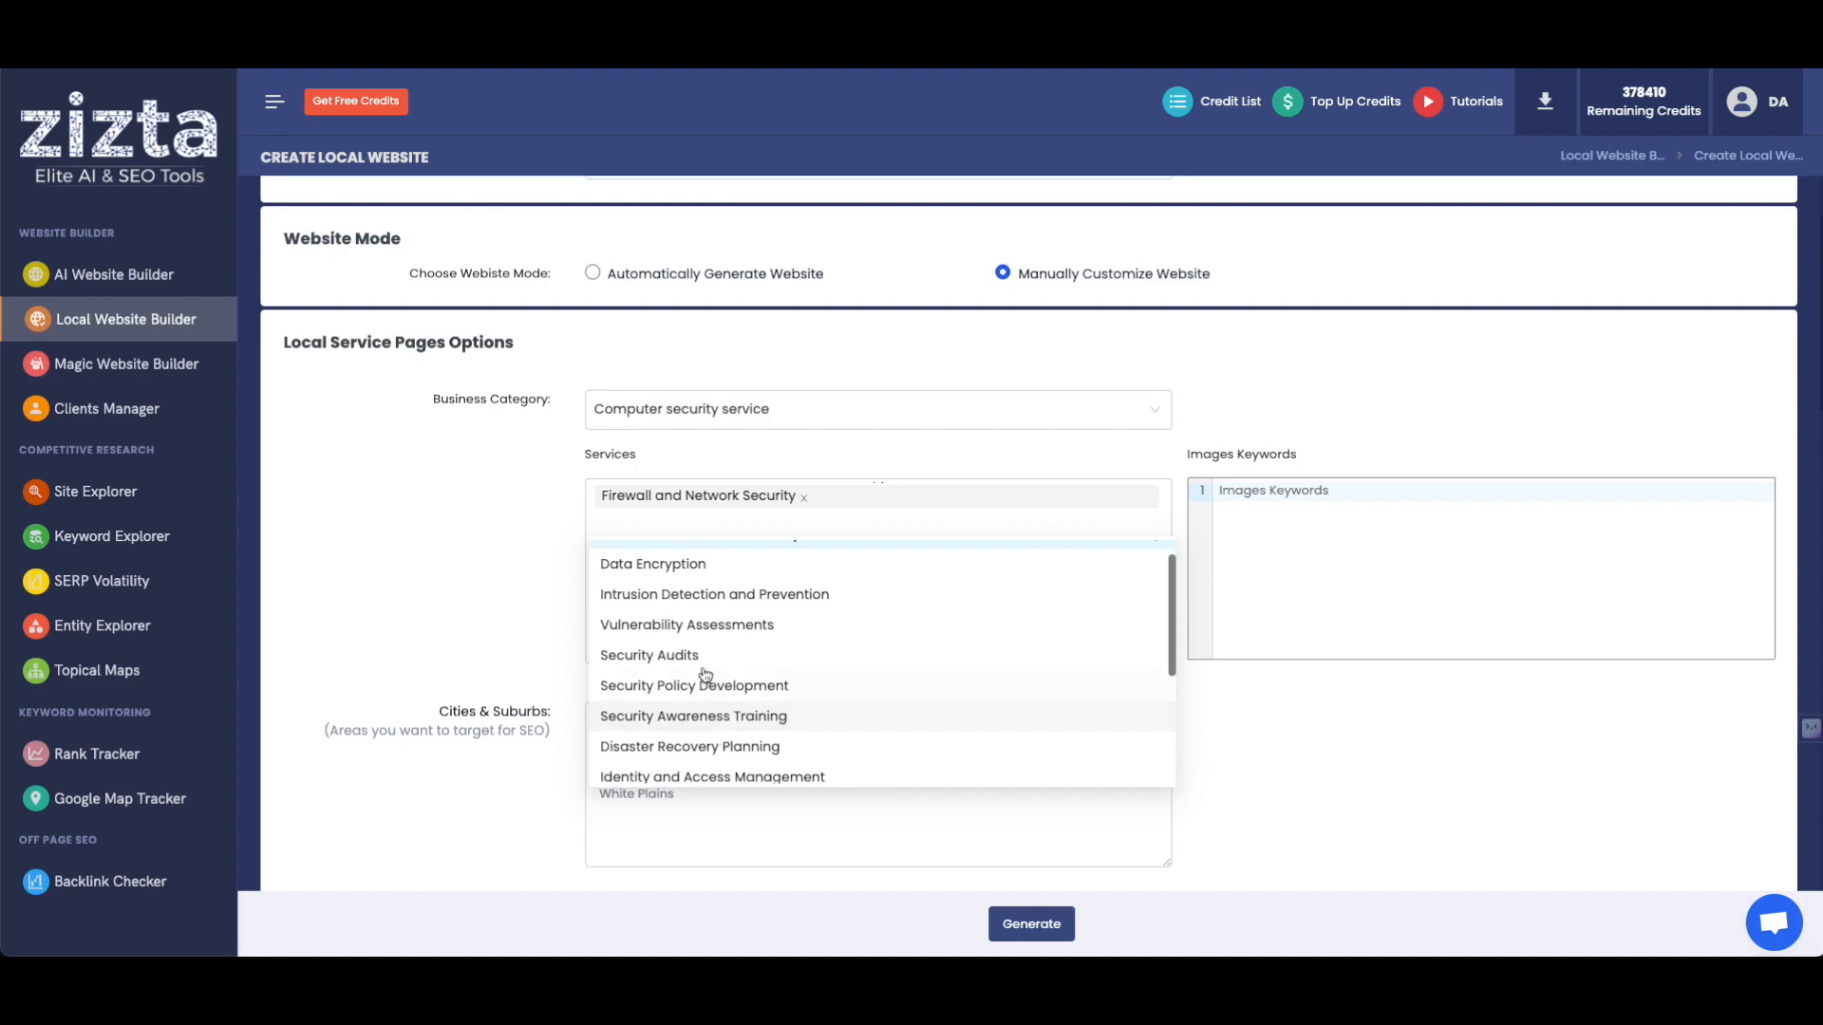
left_click(741, 719)
left_click(742, 722)
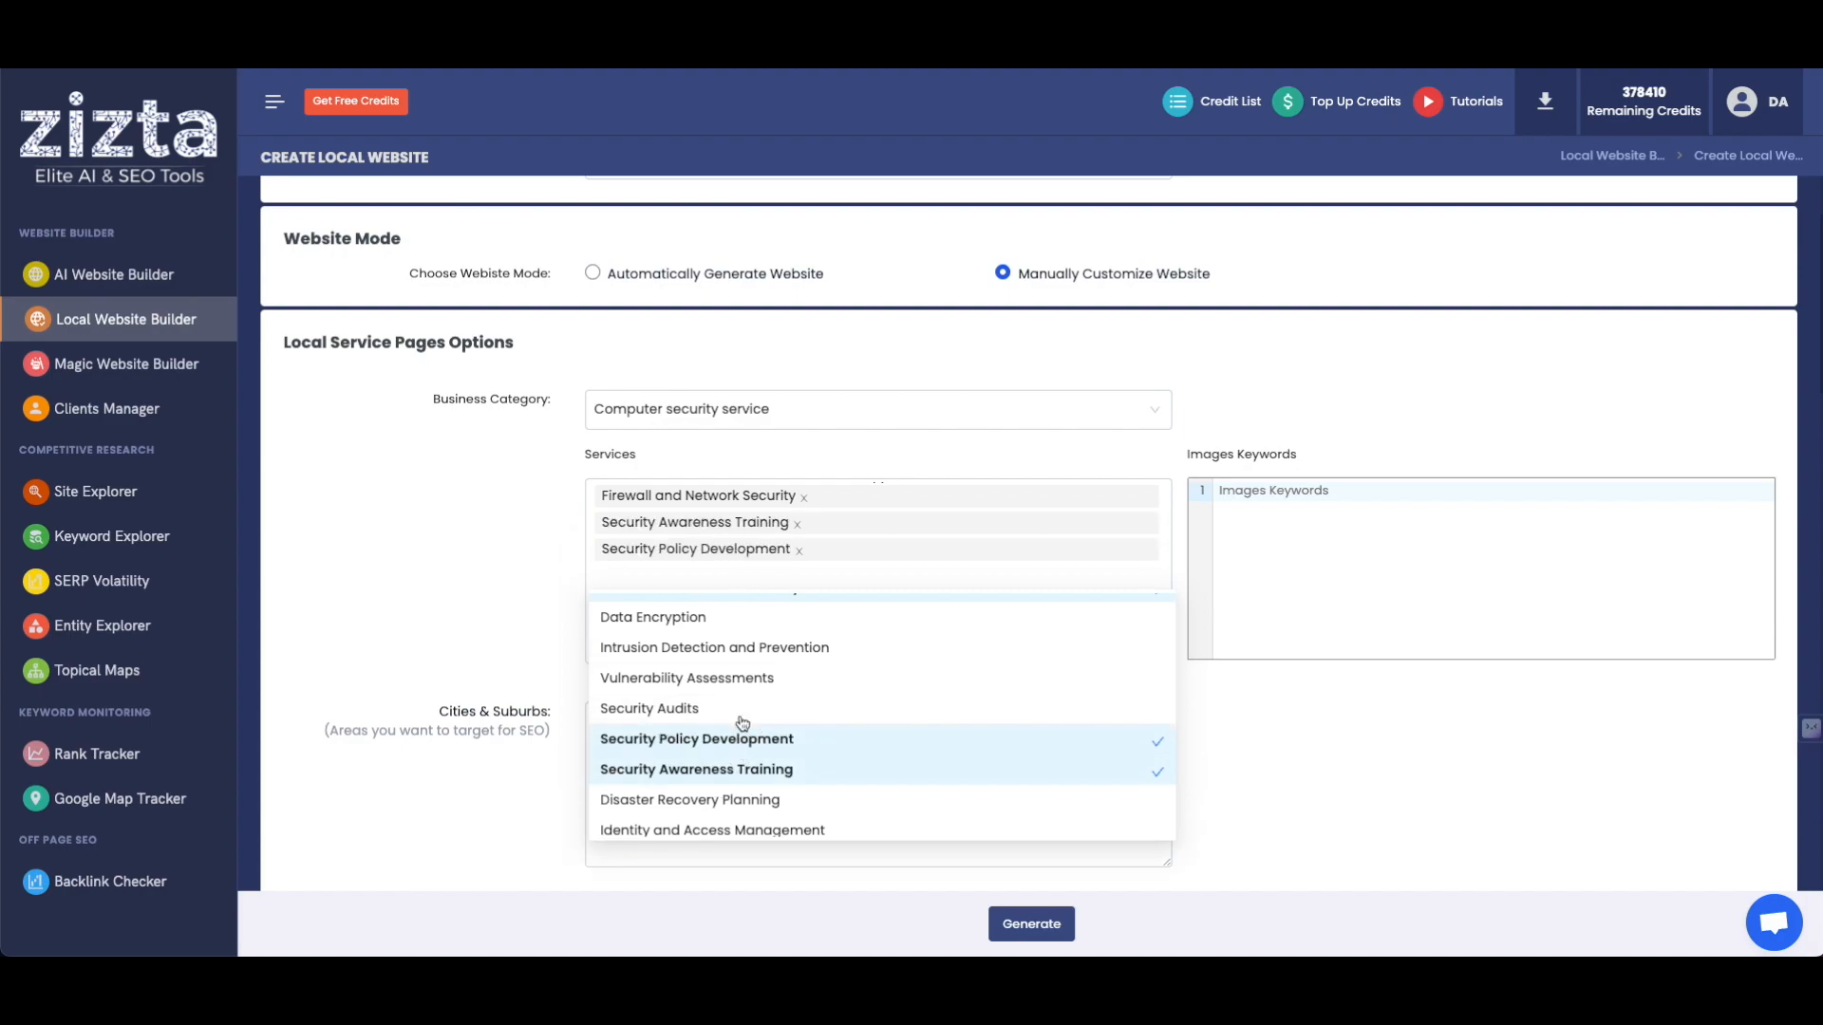
scroll(742, 724, "down", 1)
left_click(738, 699)
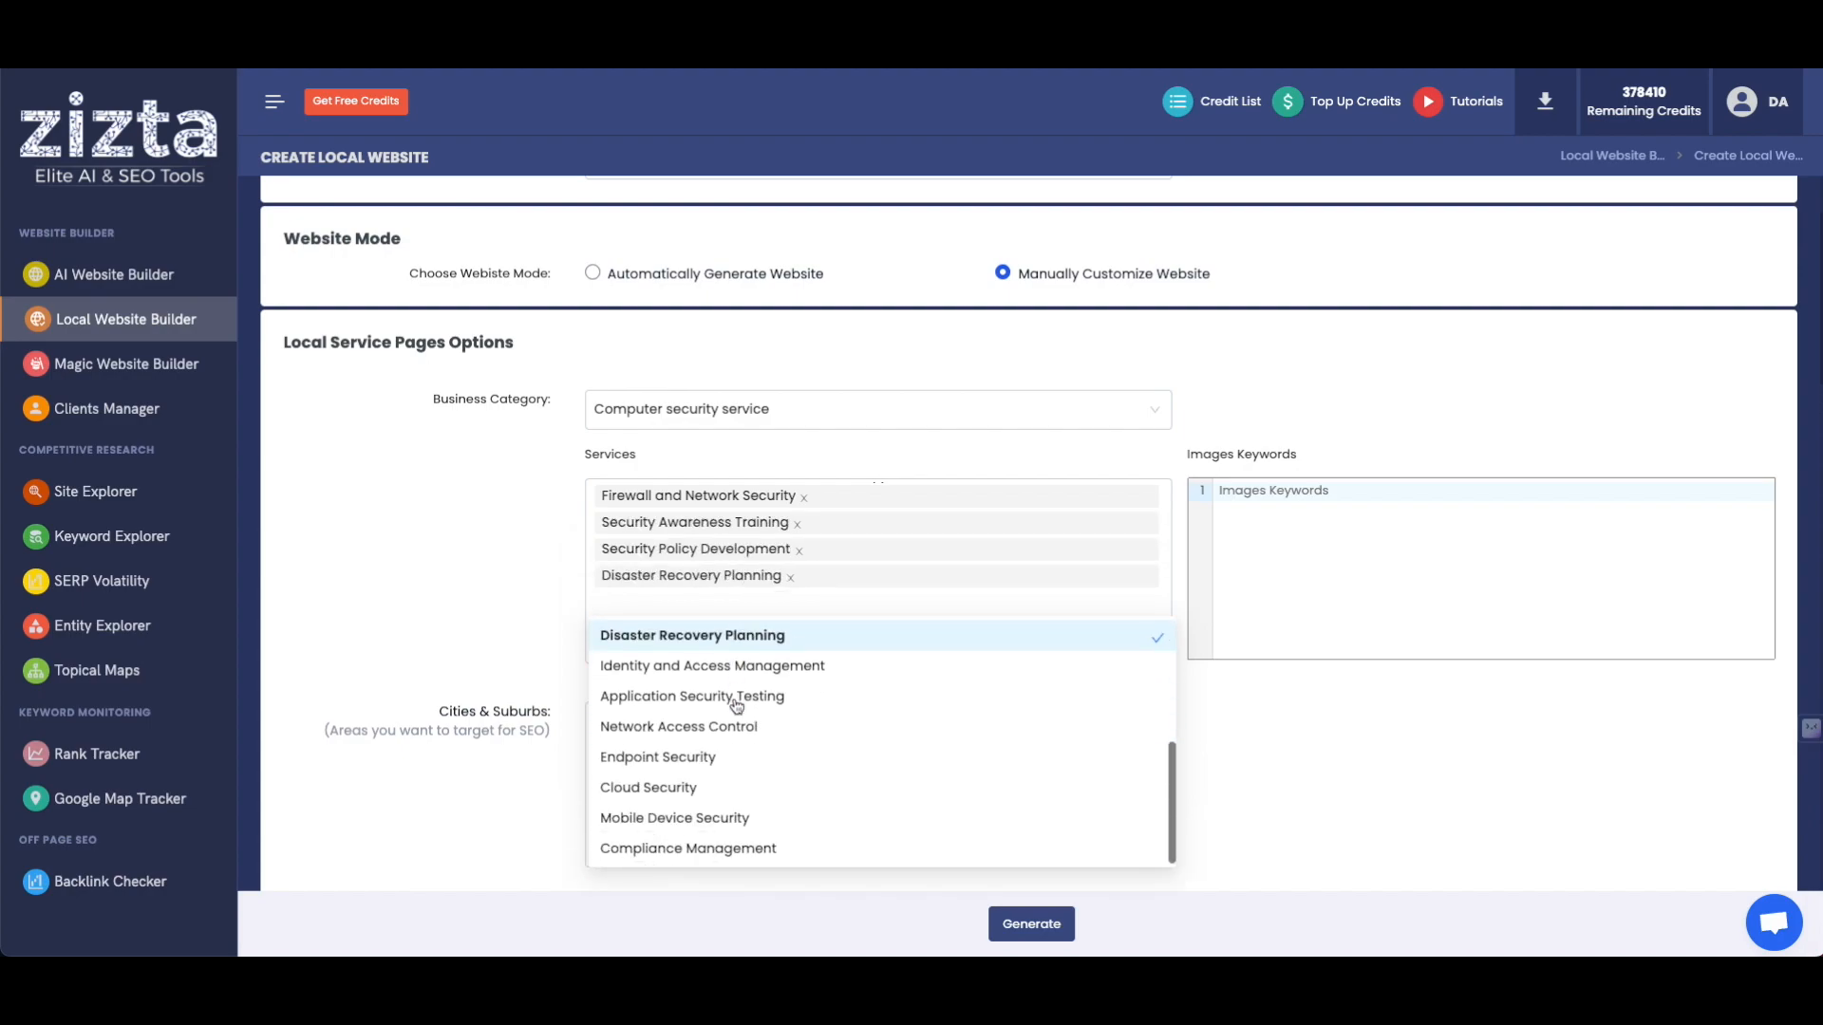
scroll(707, 684, "up", 3)
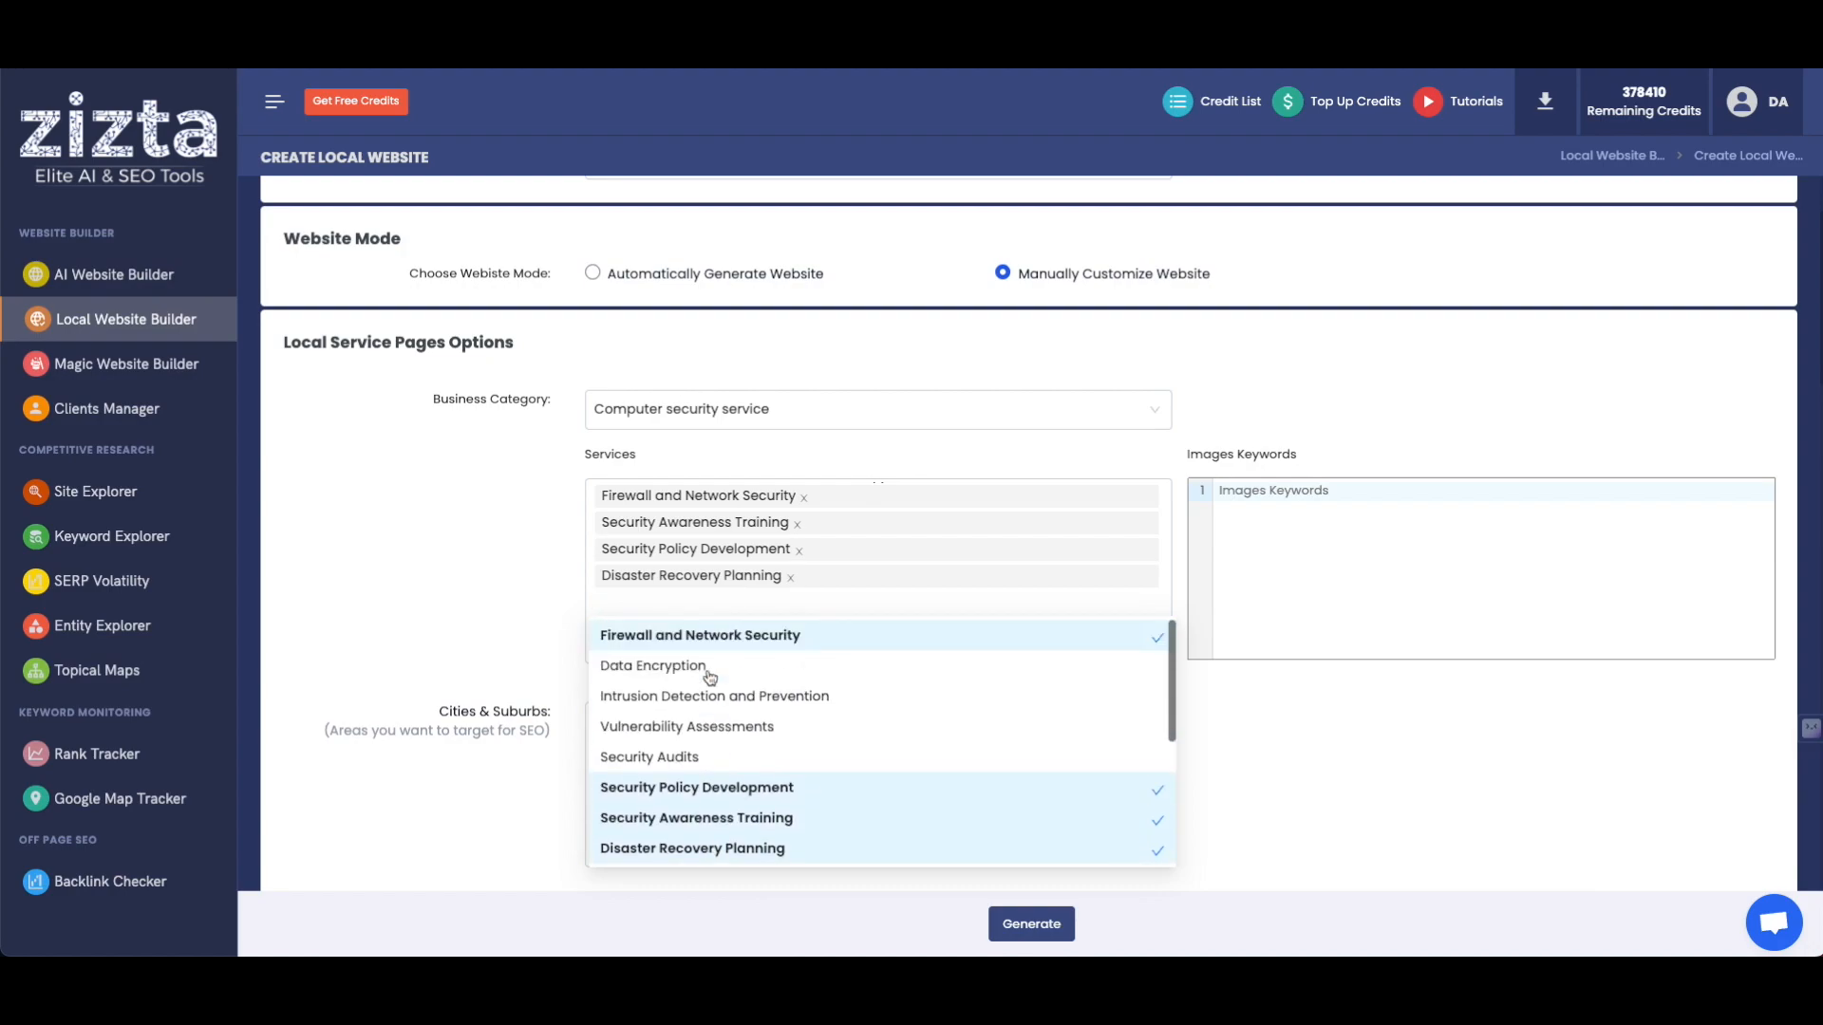
Enter "cyber criminal" and "Scottsdale, AZ" as the images keywords on separate lines.
left_click(1381, 528)
type("cyber criminal")
key("Return")
type("Scottsdale, AZ")
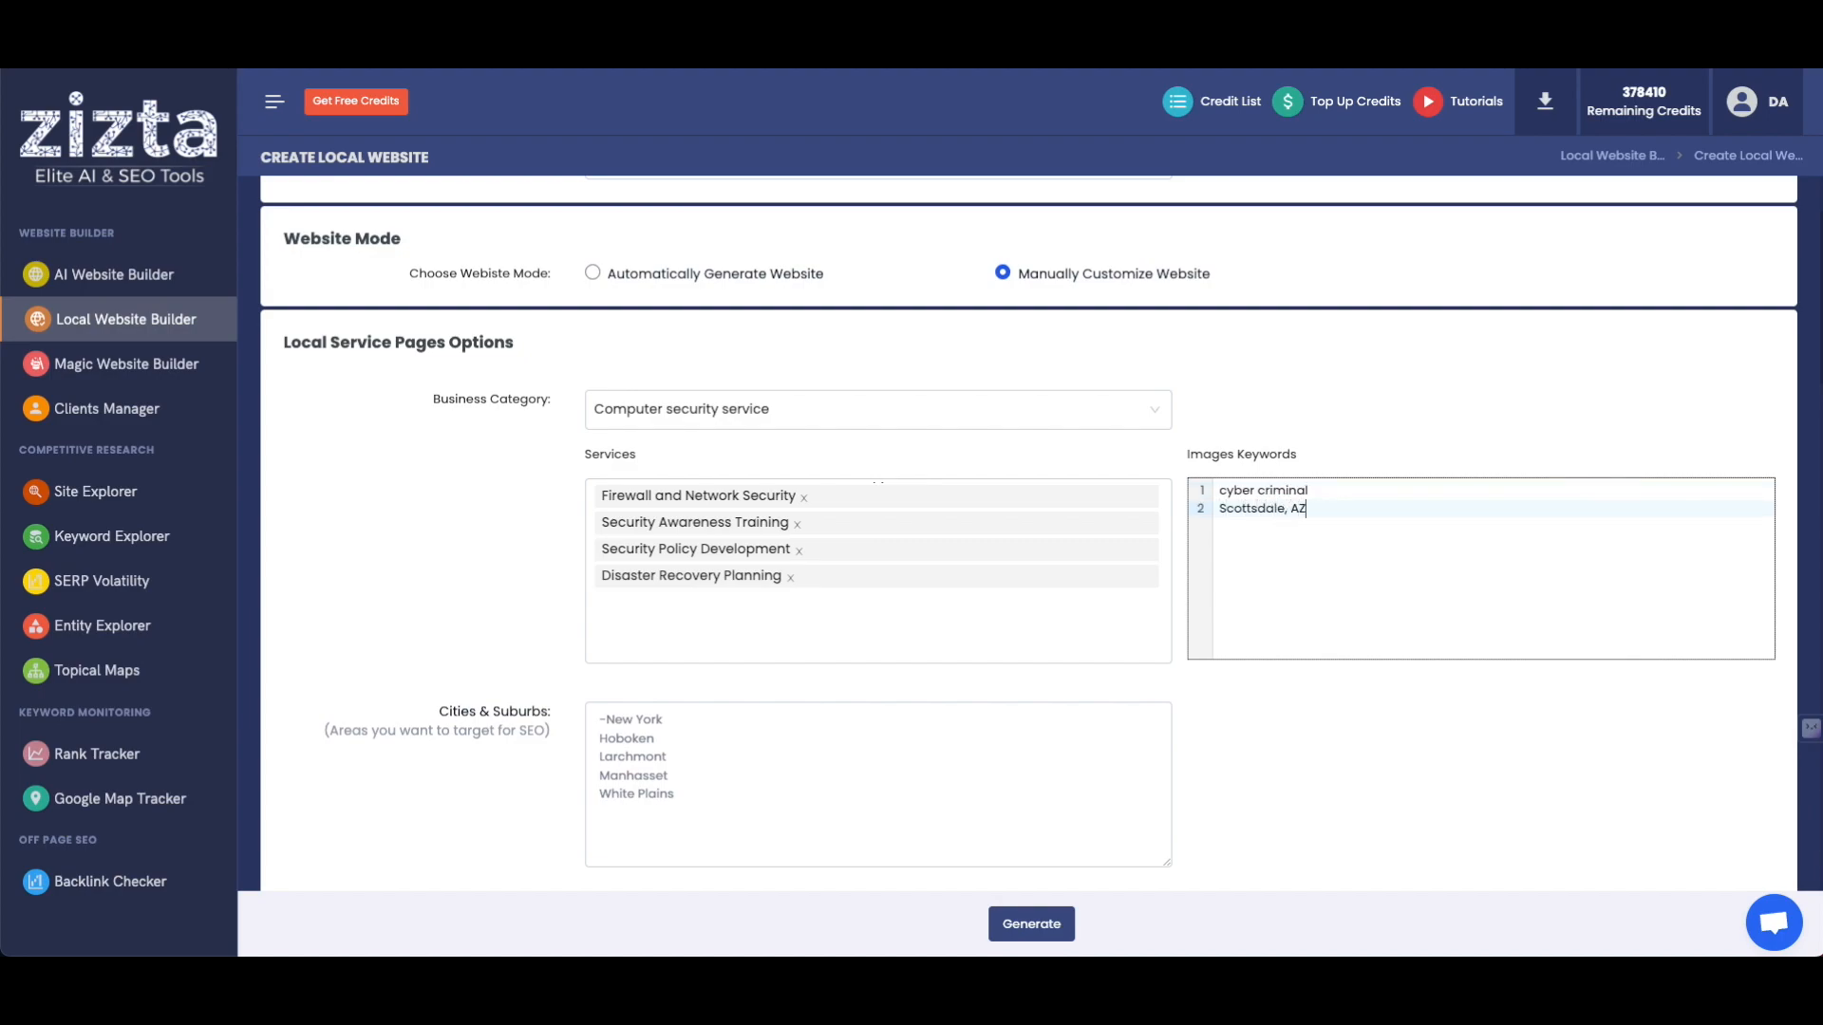
List -Phoenix, Fountain Hills and -Scottsdale on separate lines as the target cities and suburbs.
scroll(1210, 759, "down", 2)
left_click(969, 589)
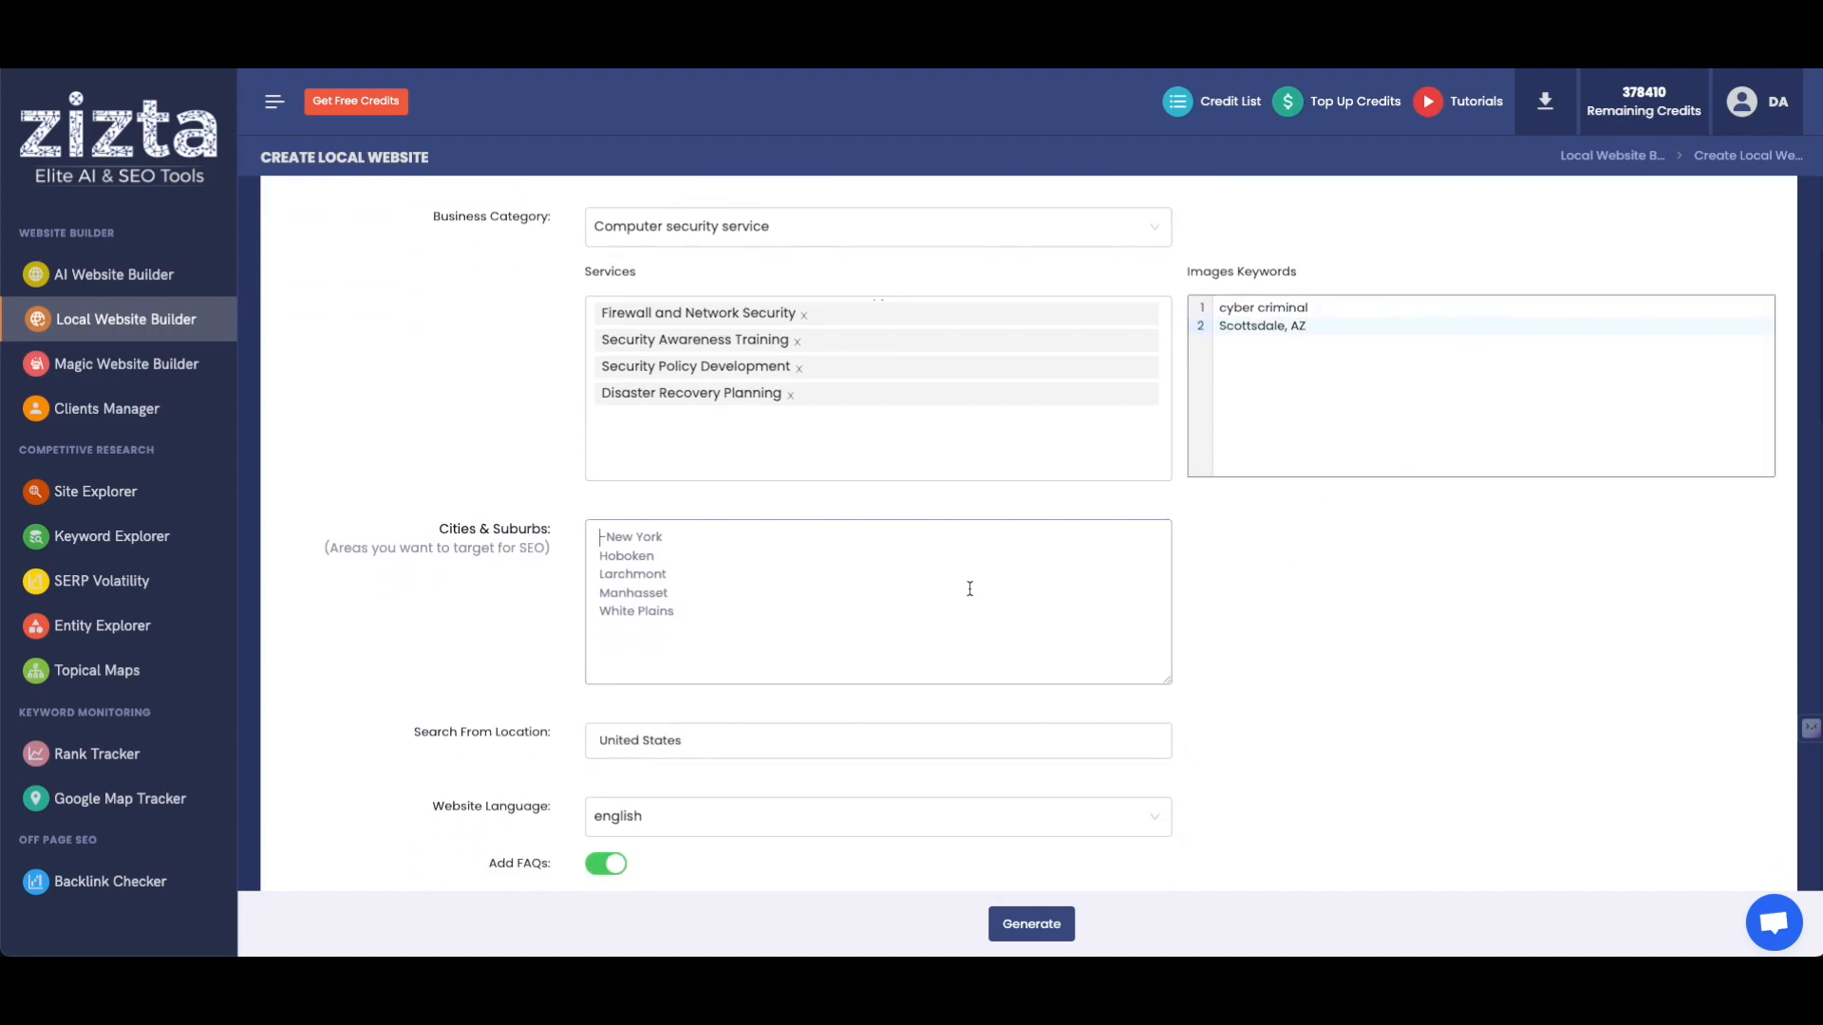
type("-Phoeniz")
type("-Scottsdal")
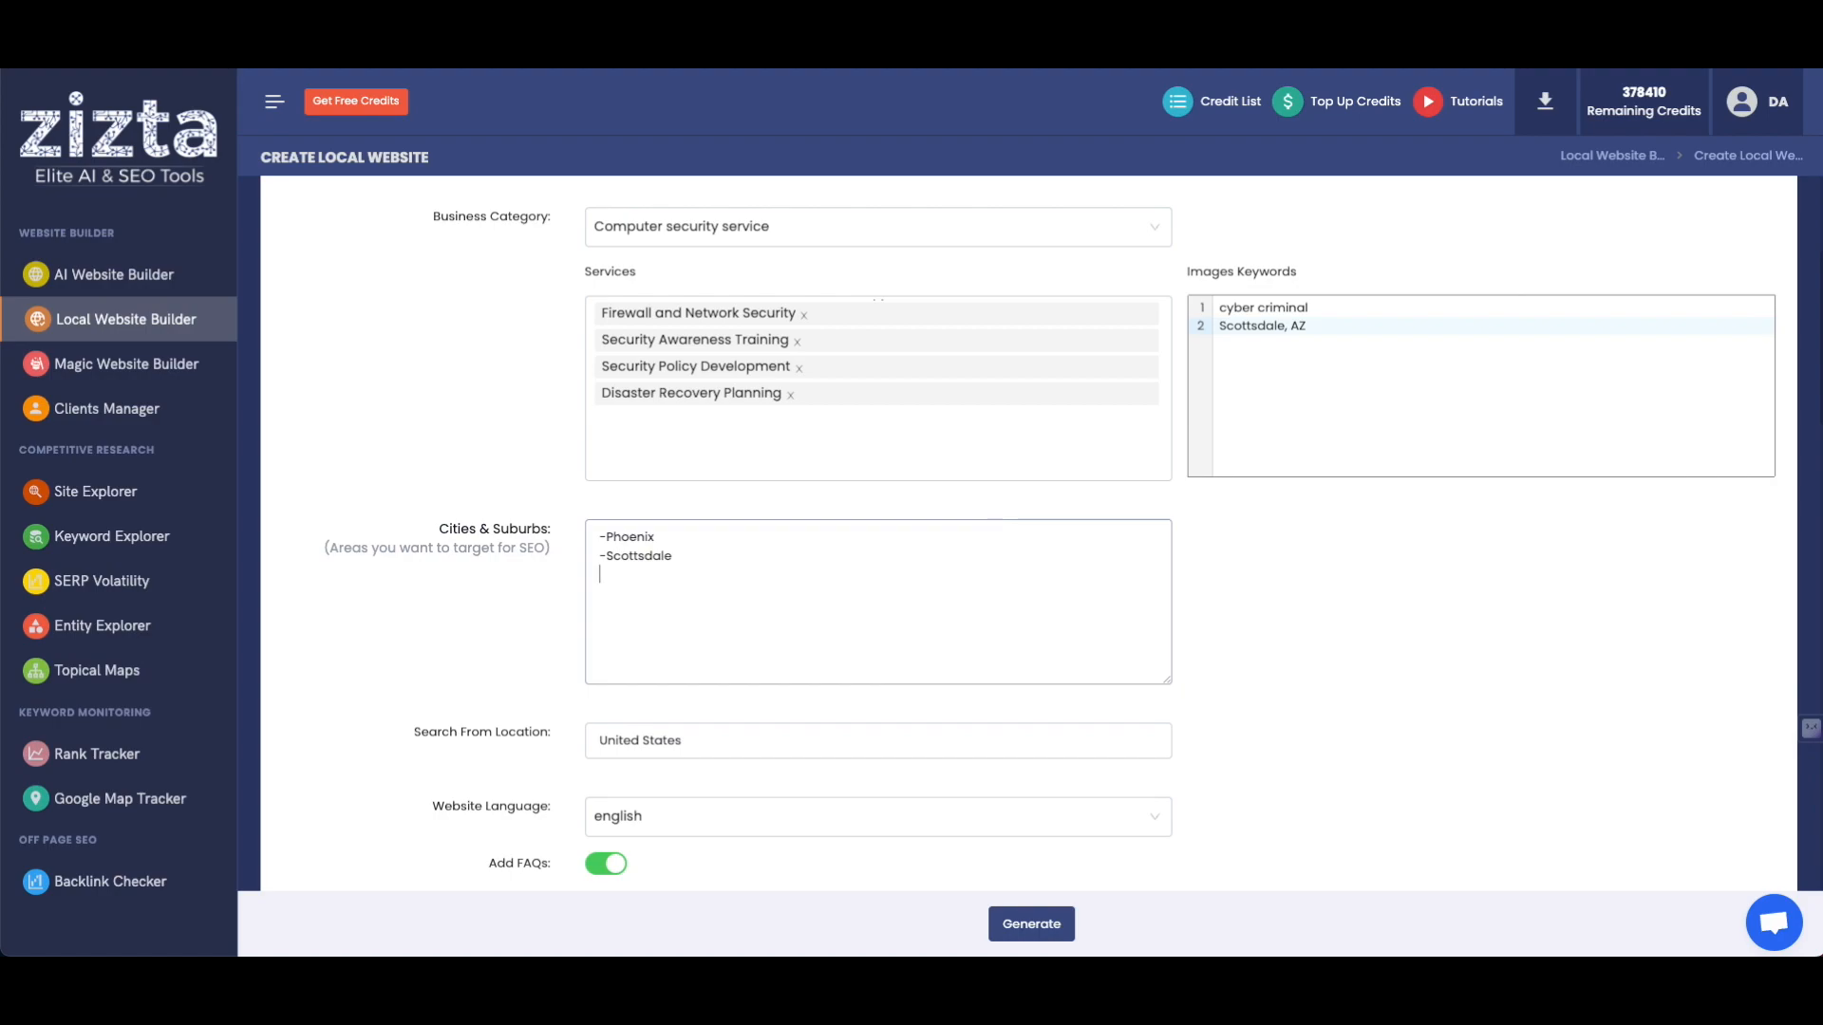
type("e")
key("Up")
key("Return")
type("Fountain Hills")
key("Down")
Set the search location to Scottsdale,Arizona,United States.
scroll(743, 477, "down", 3)
left_click(743, 477)
key("ctrl+a")
type("Scotts")
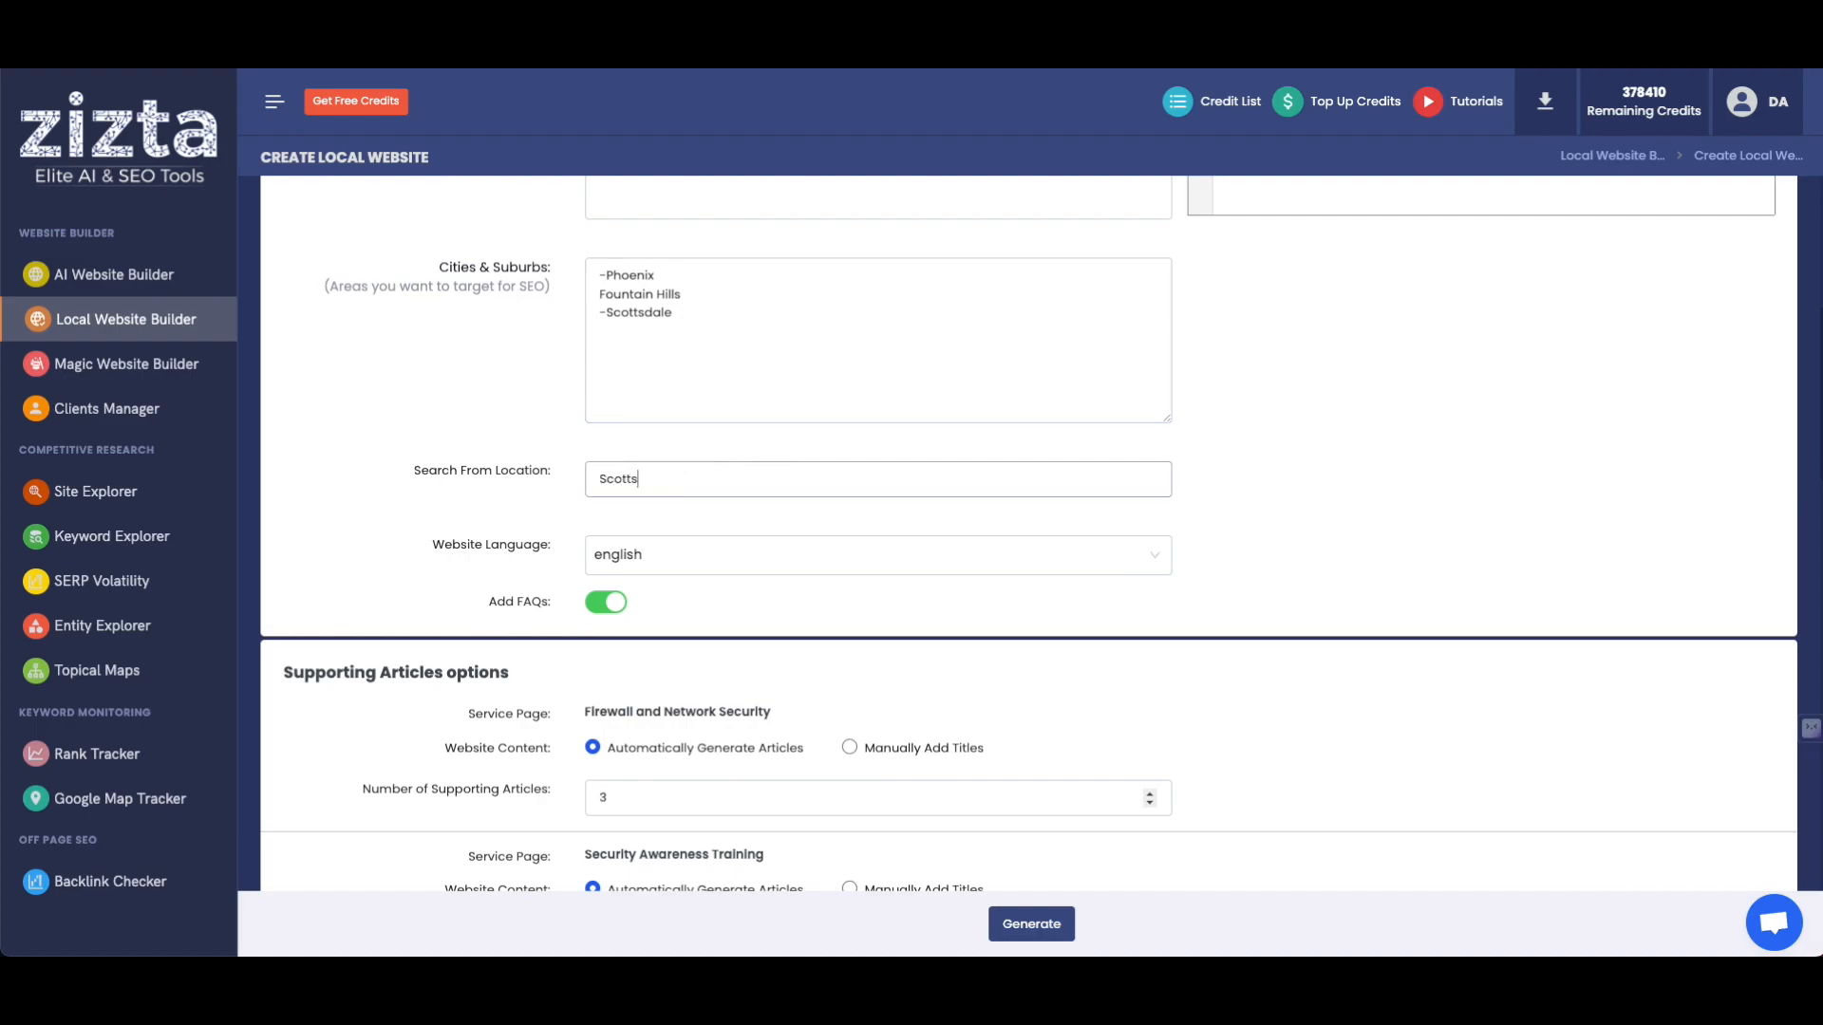
type("dale")
left_click(694, 519)
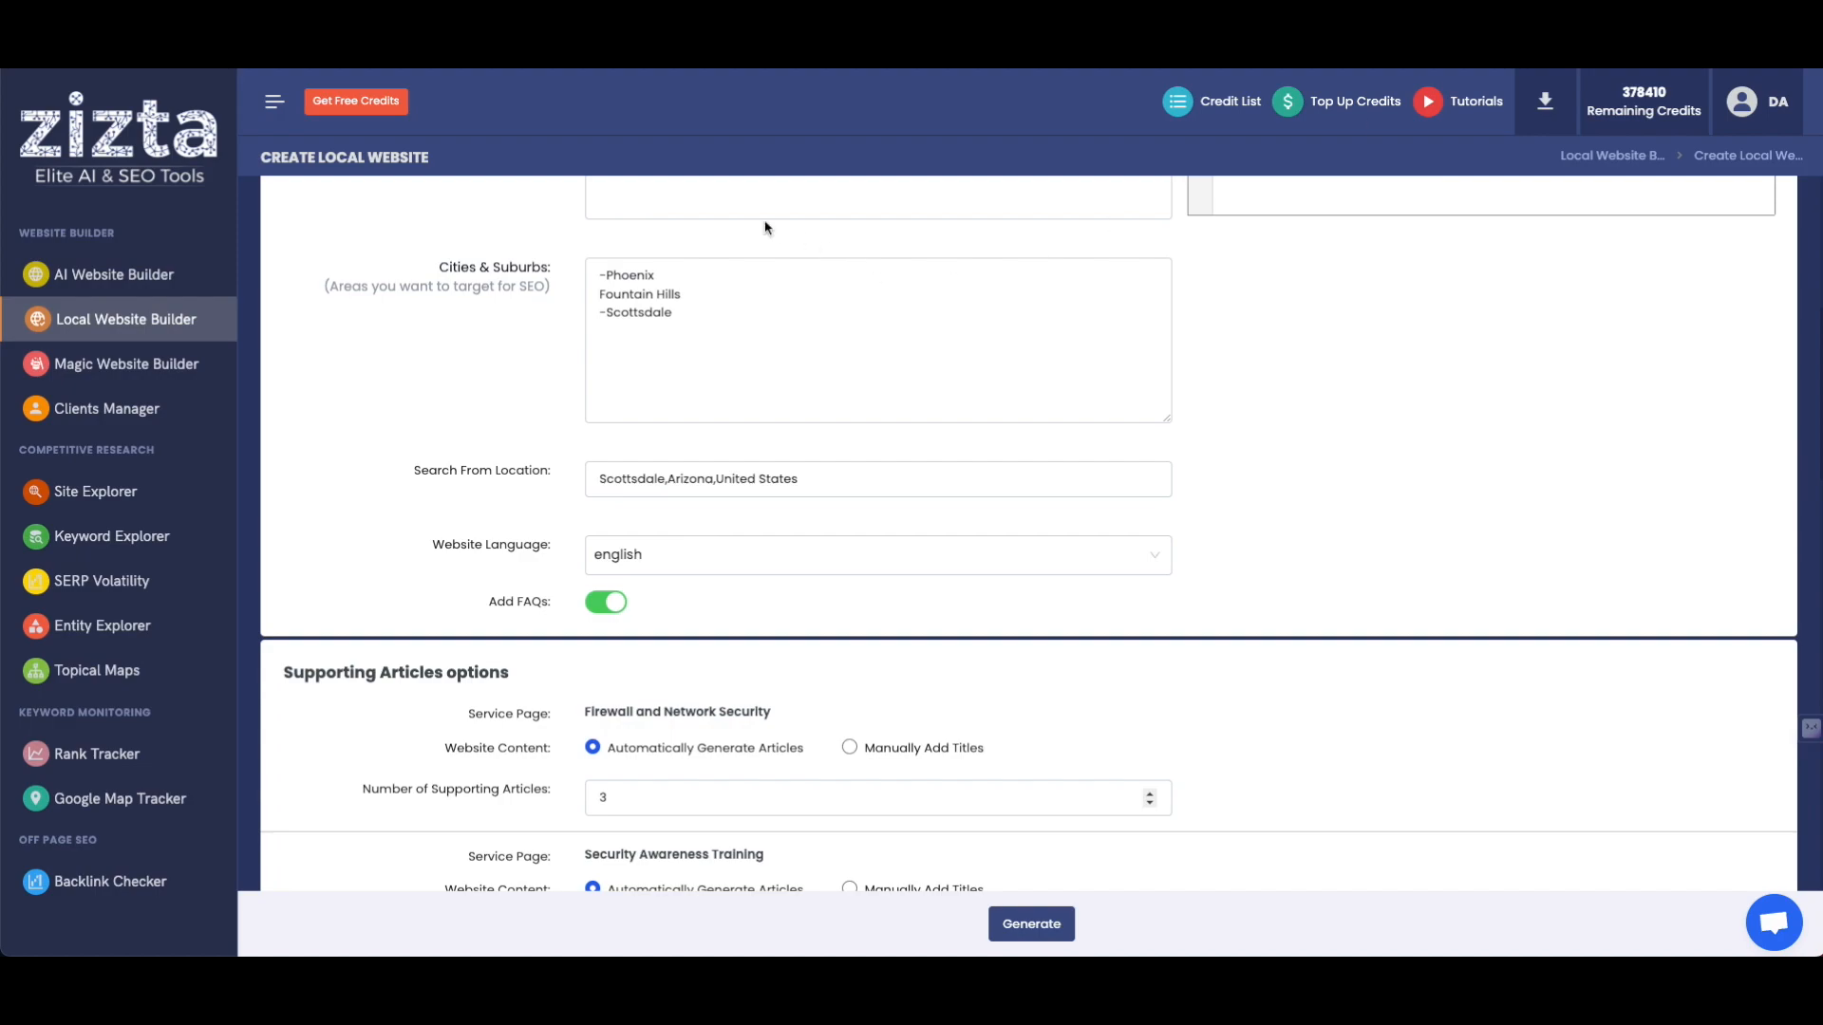
Try manually added titles for the Firewall and Network Security supporting articles and return to automatic article generation.
scroll(844, 601, "down", 1)
scroll(742, 579, "down", 4)
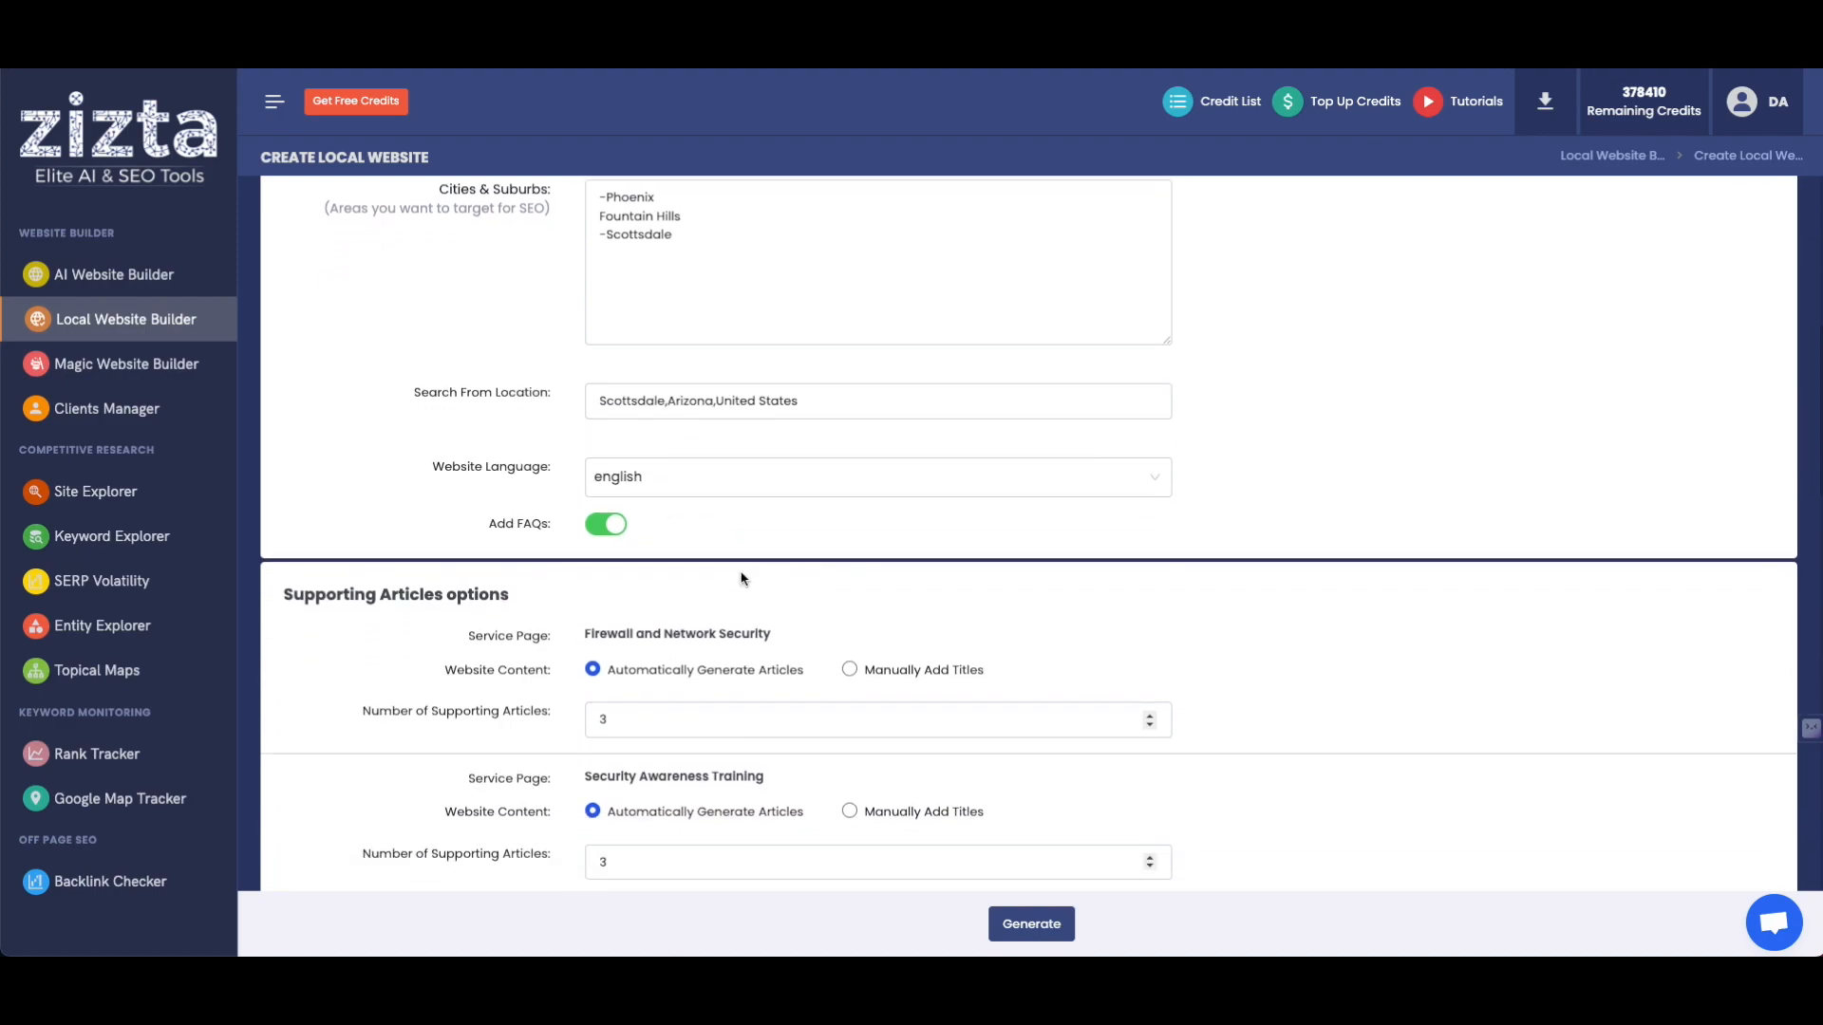
scroll(743, 578, "down", 1)
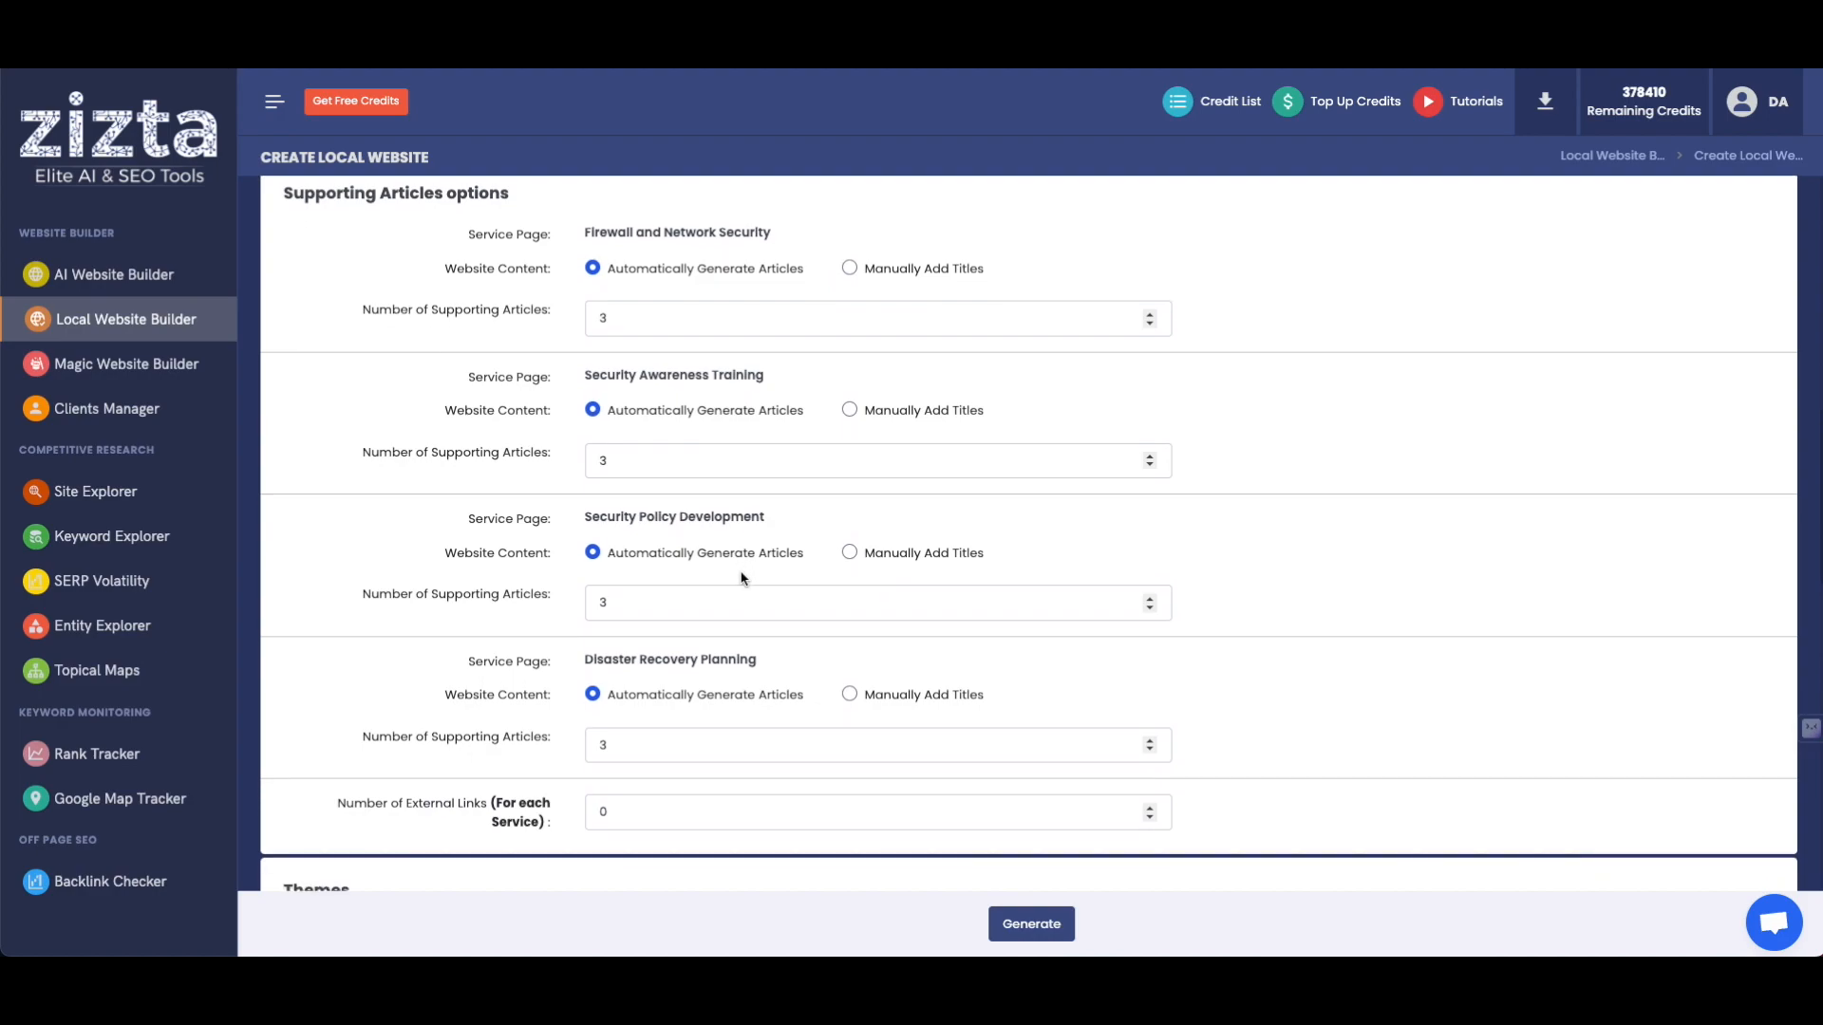
left_click(660, 324)
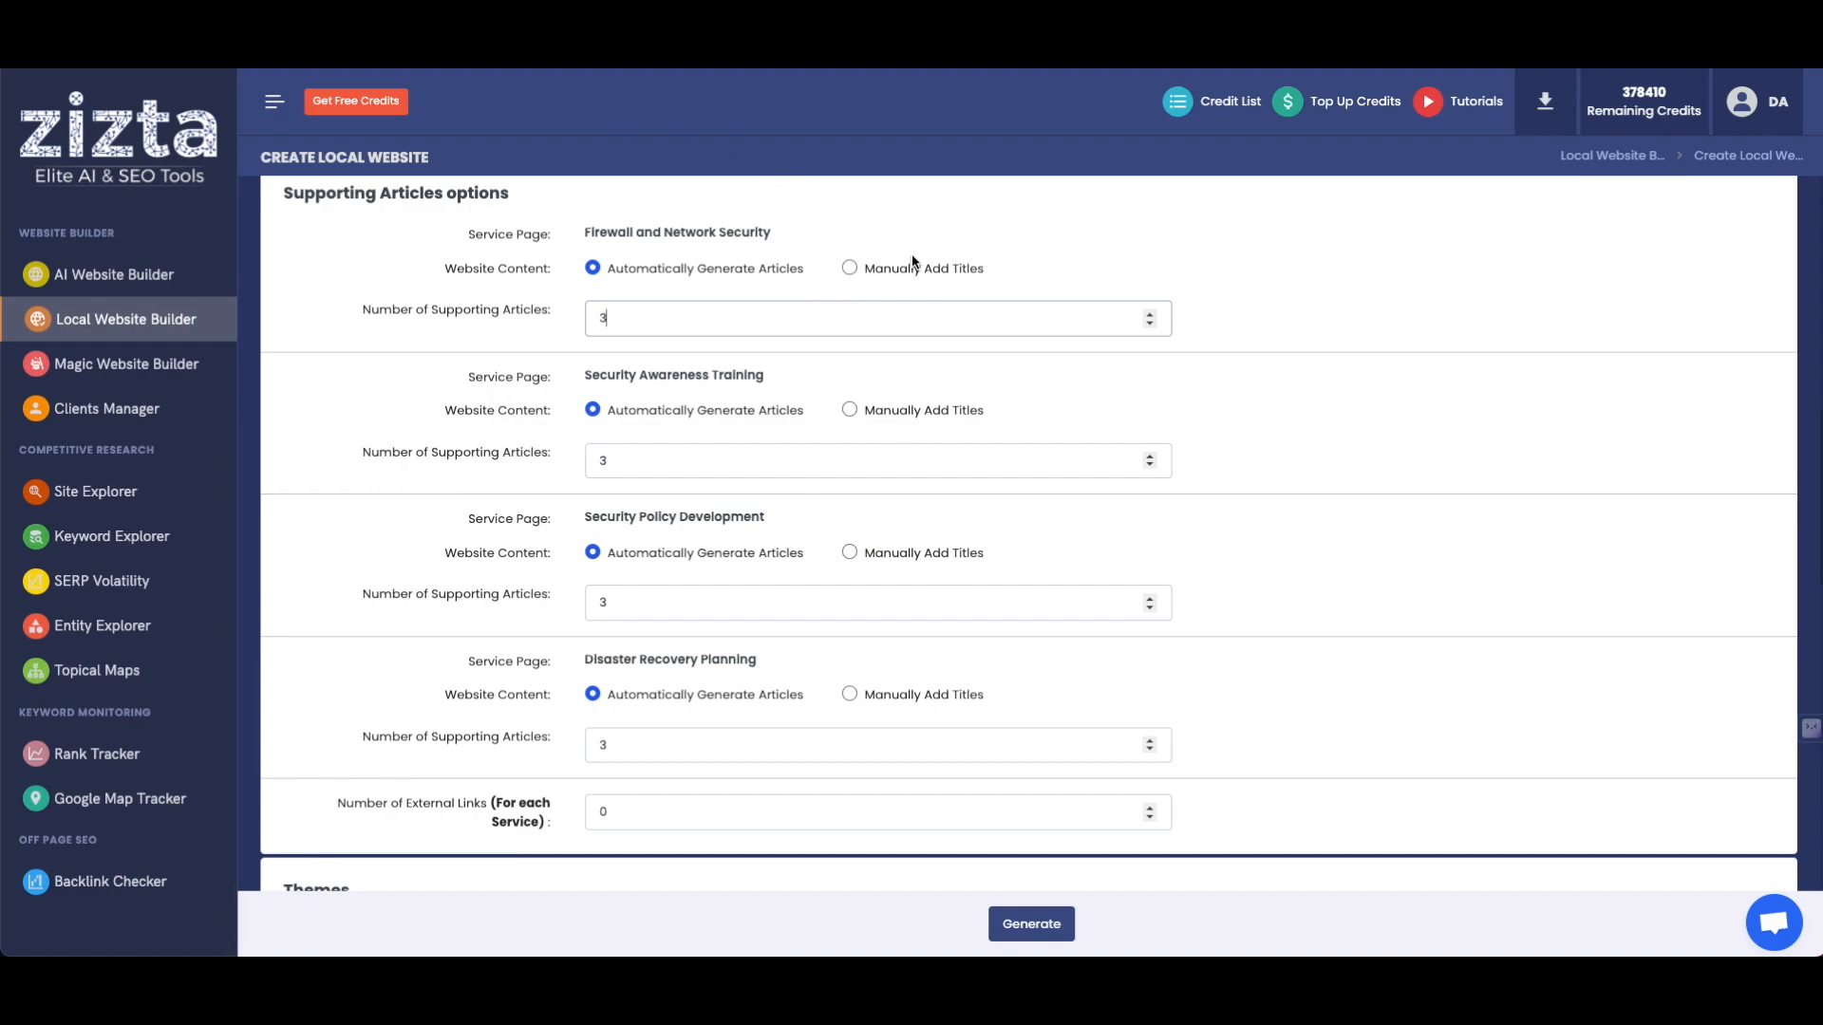
left_click(850, 269)
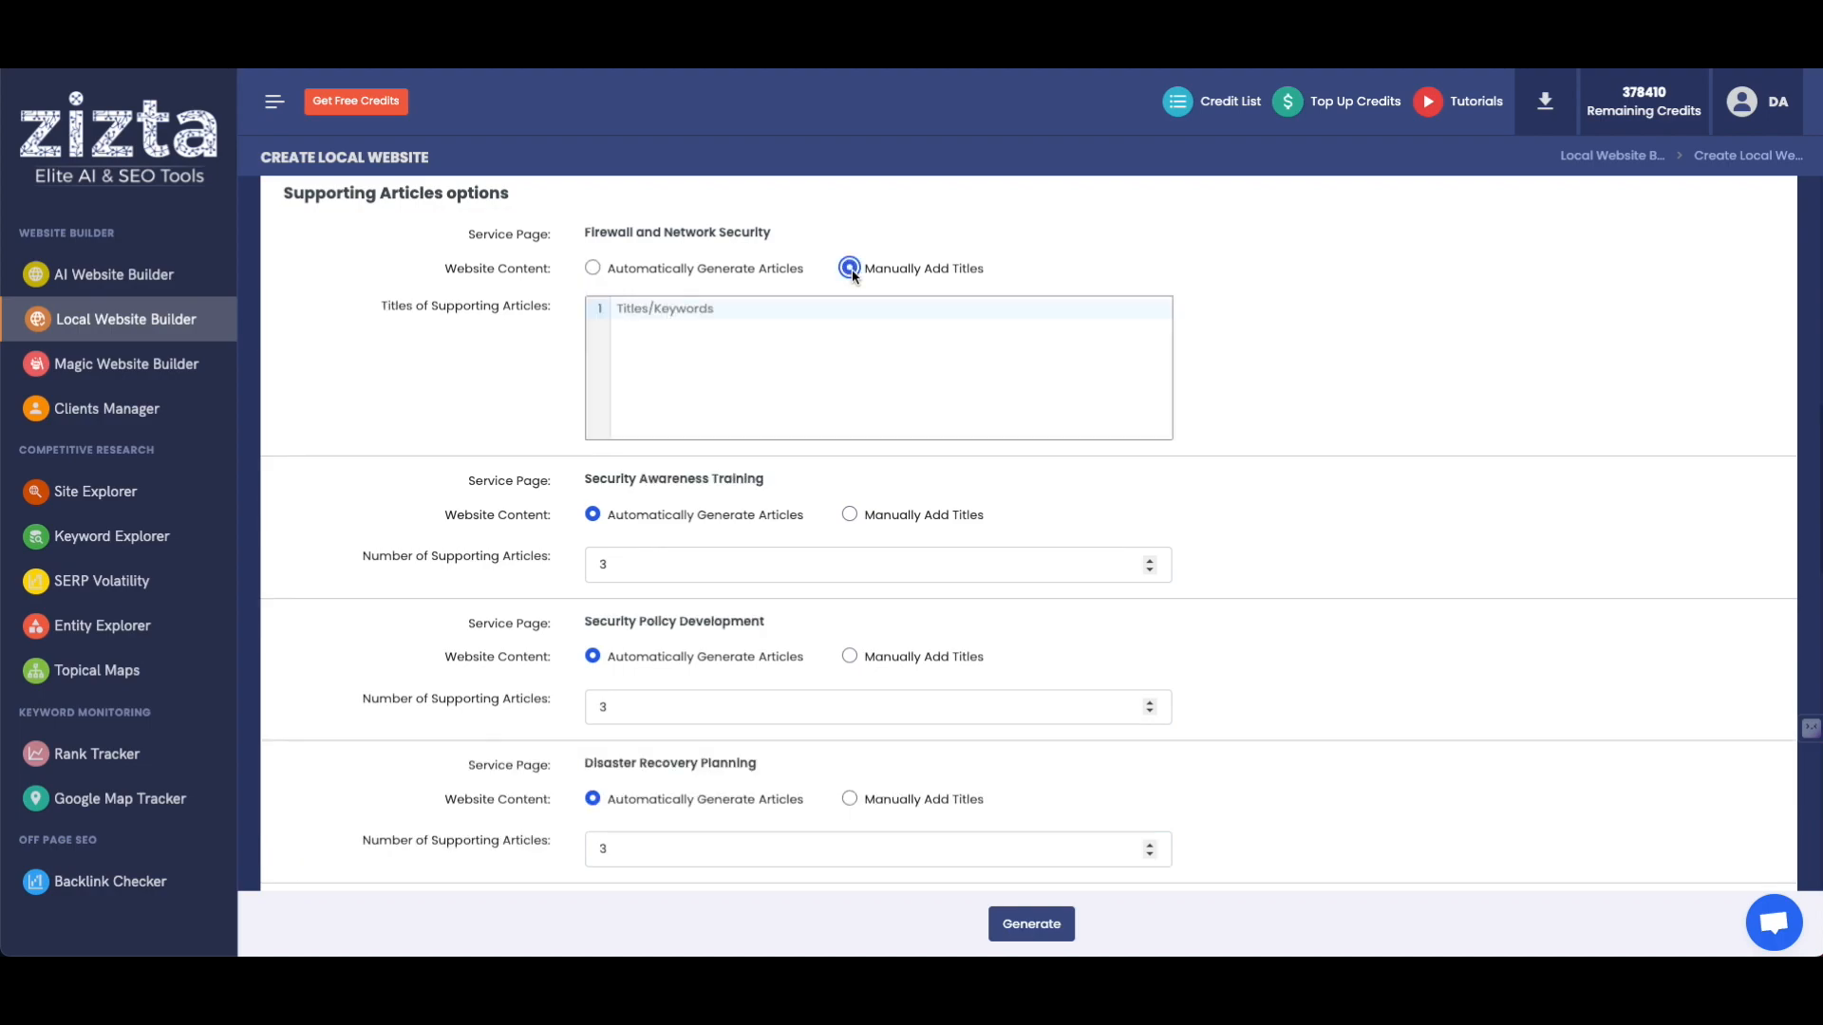
left_click(677, 354)
left_click(642, 270)
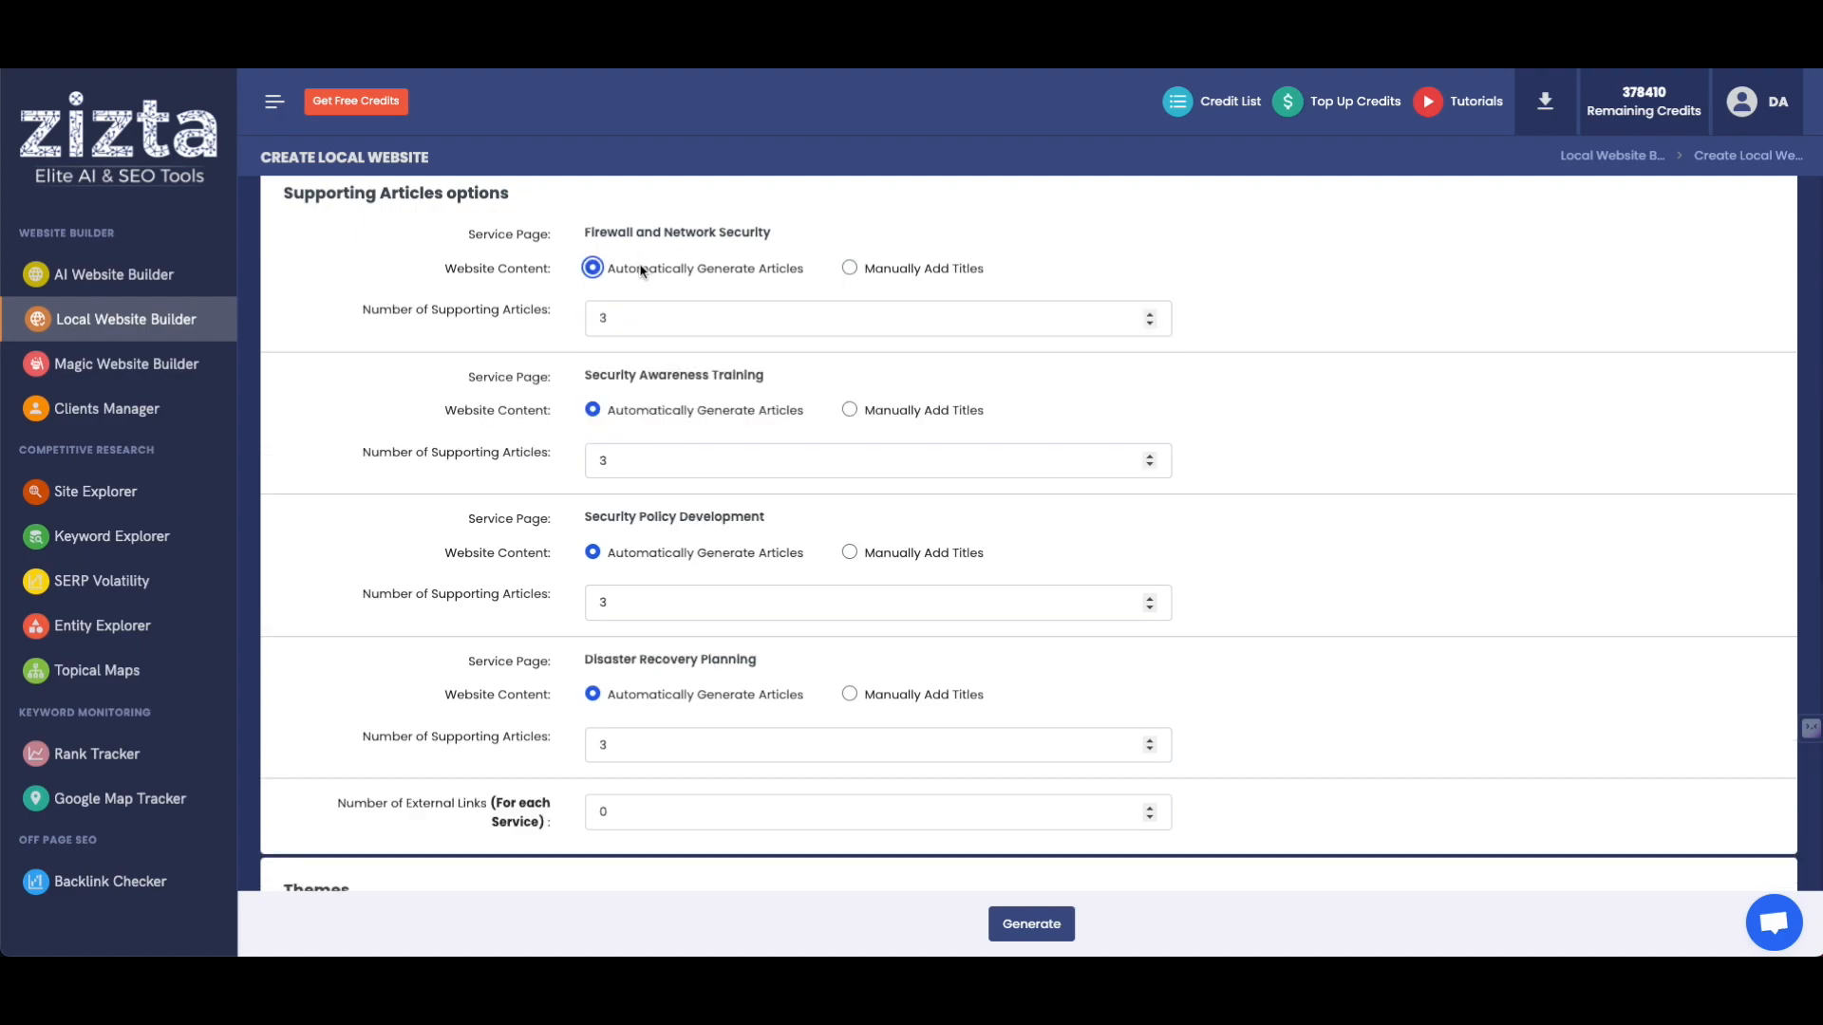
left_click(849, 268)
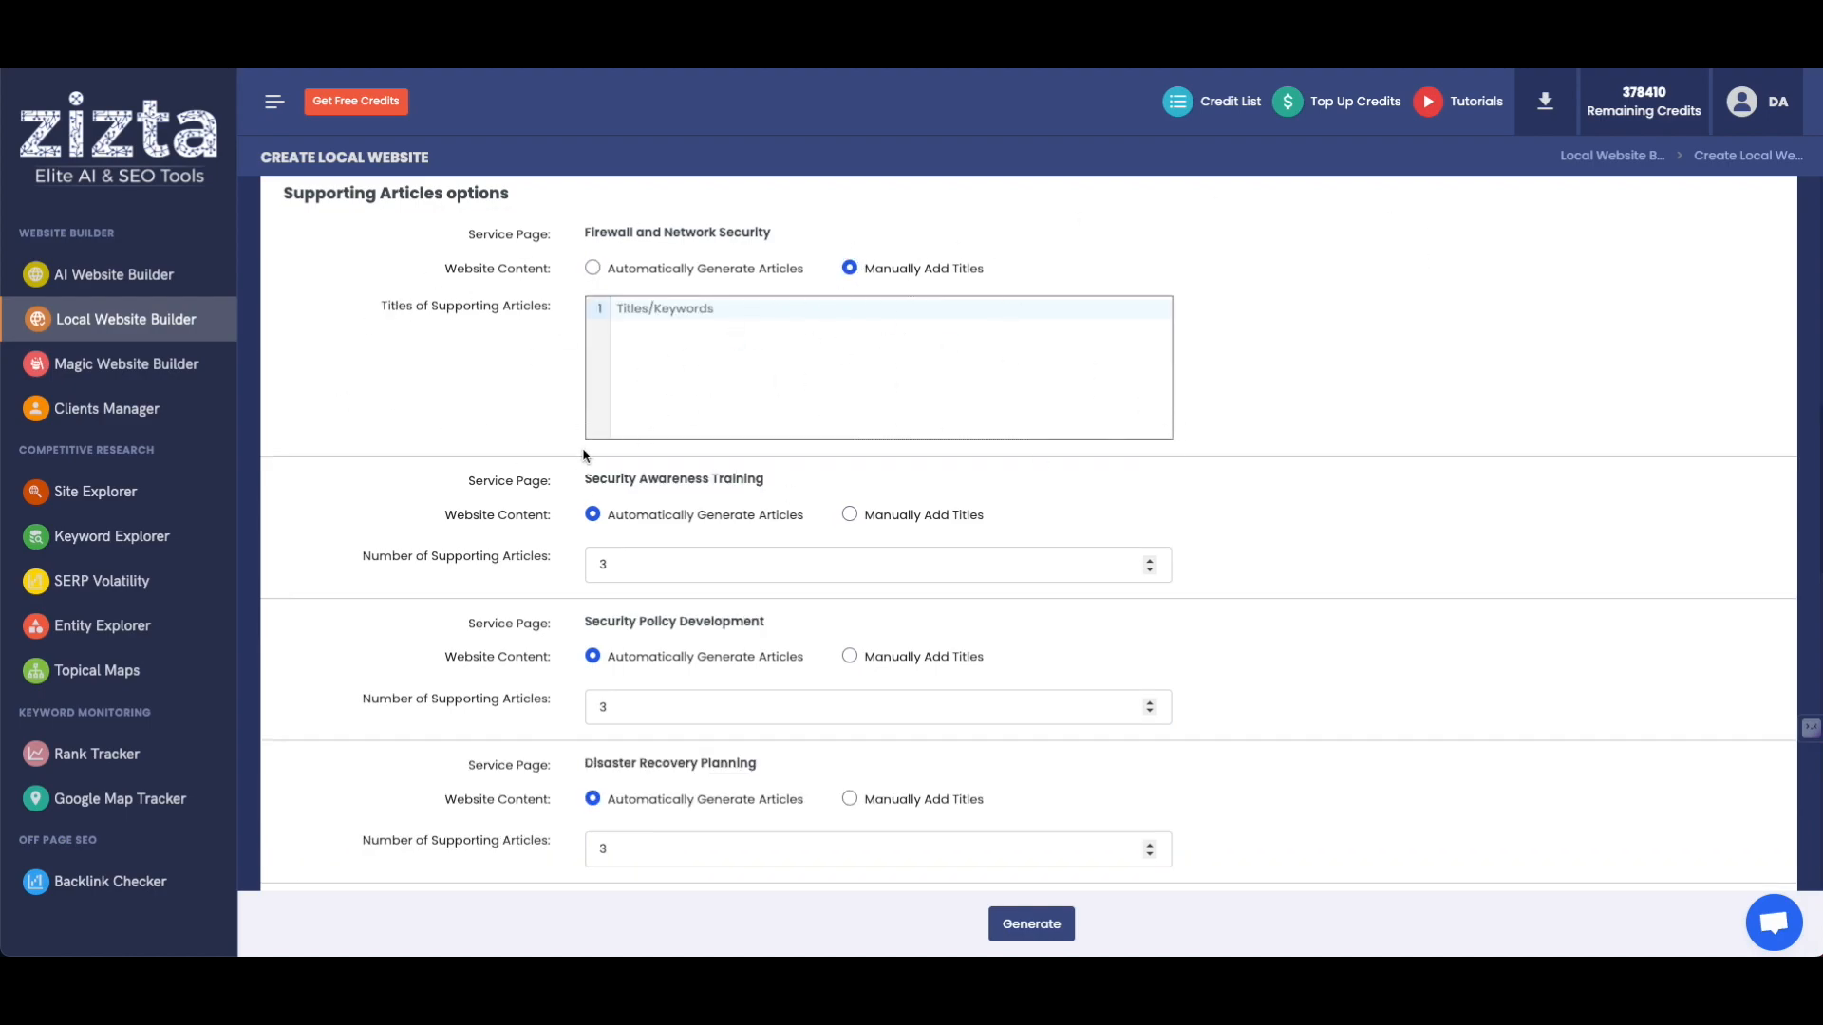
left_click(635, 268)
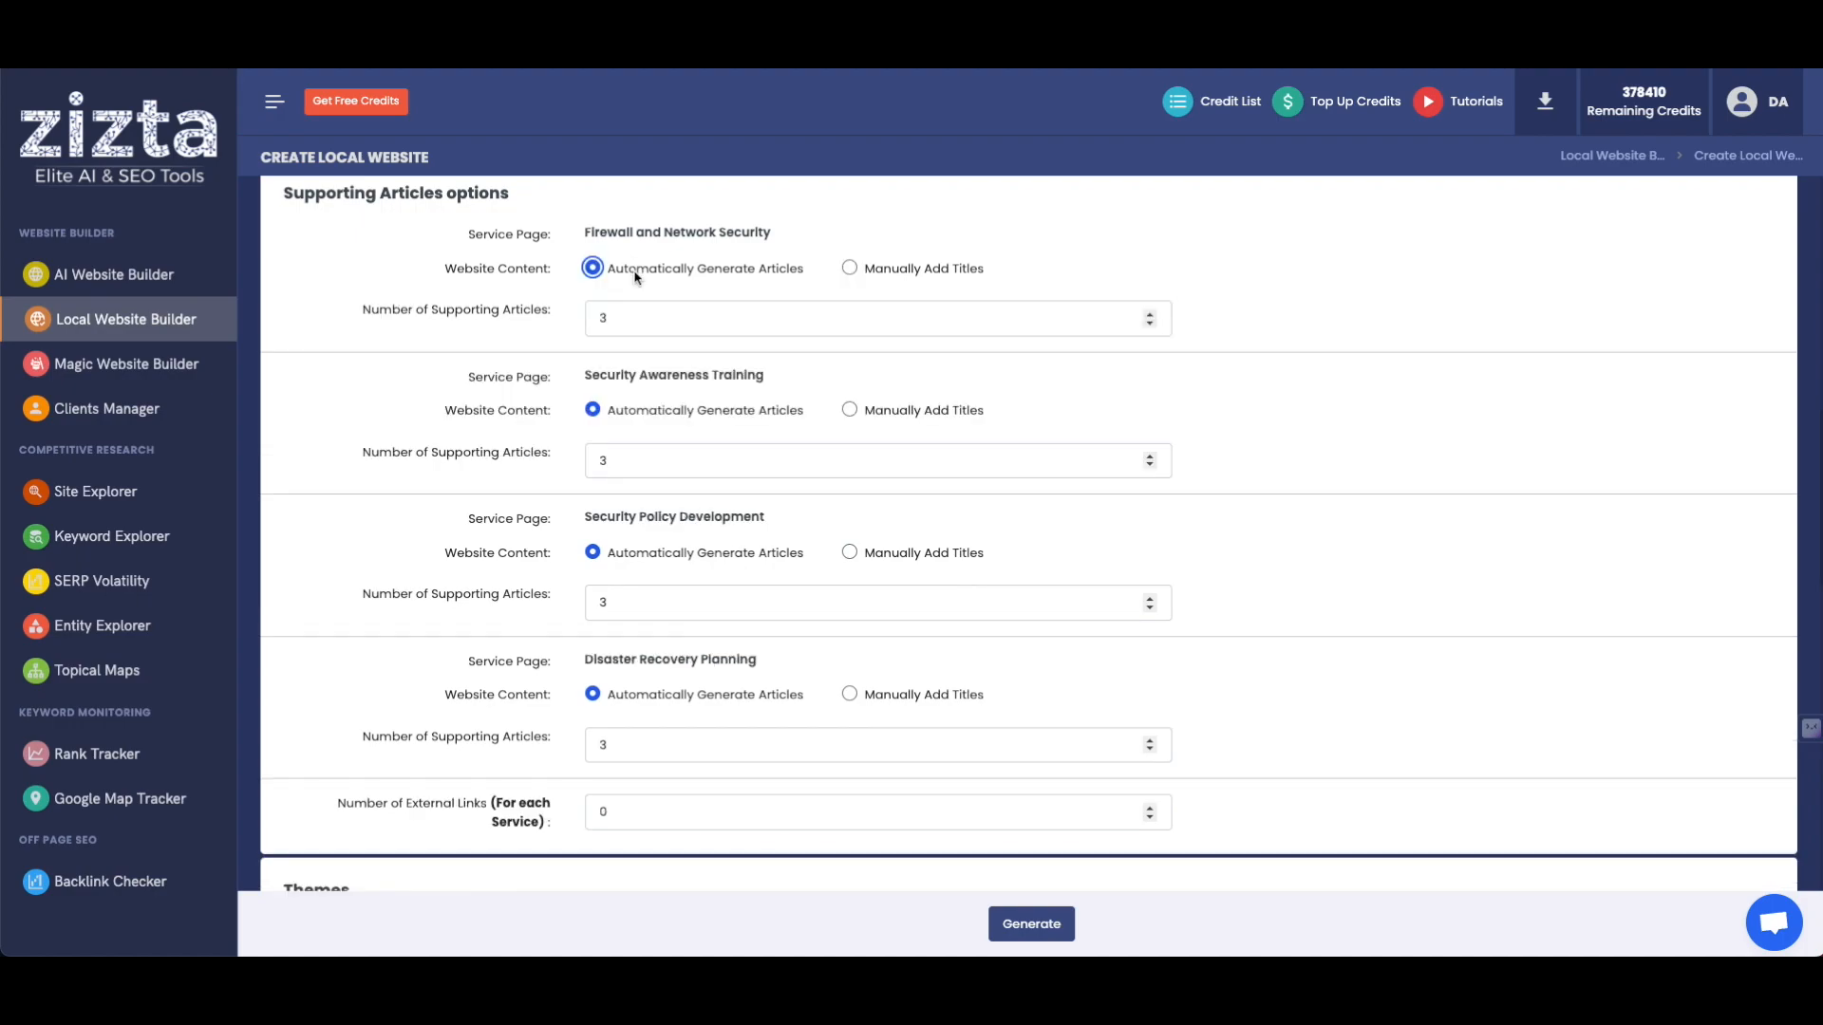
Set the number of external links for each service to 2.
scroll(447, 659, "down", 3)
double_click(622, 561)
type("2")
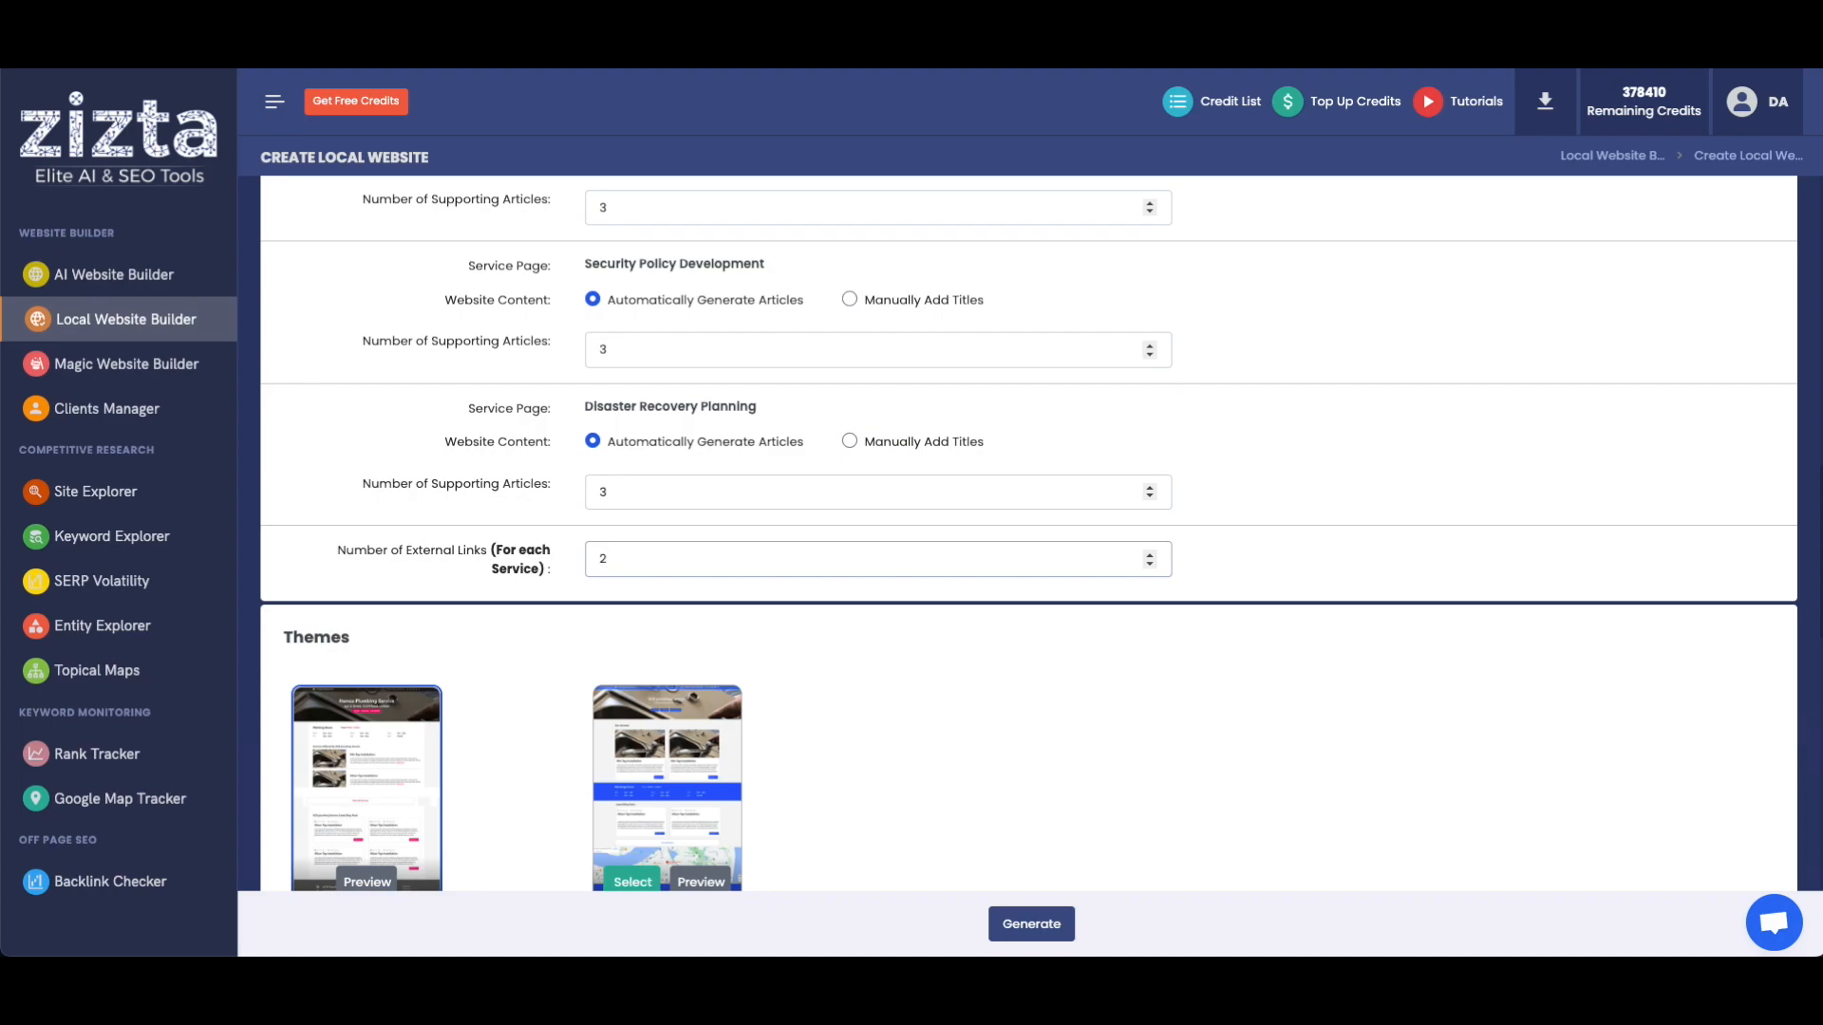
Select the blue theme with the map section for the website.
scroll(494, 543, "down", 1)
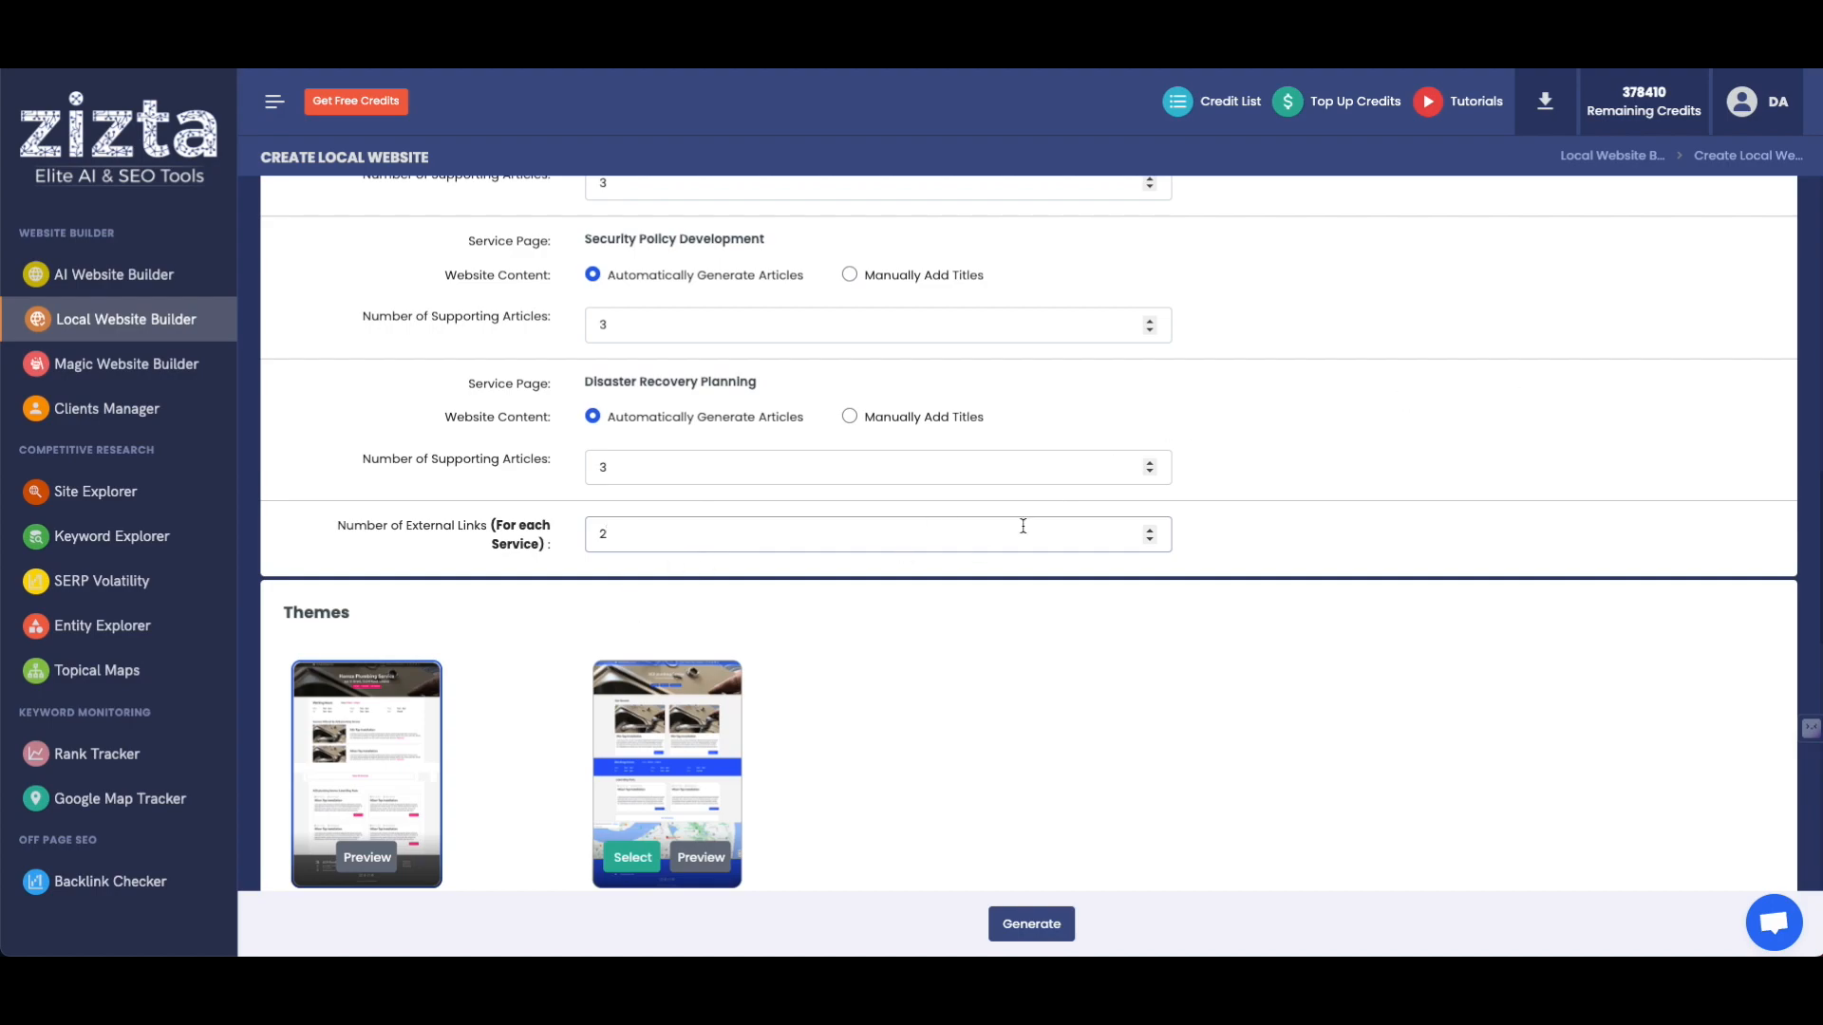
scroll(606, 595, "down", 3)
scroll(606, 594, "down", 3)
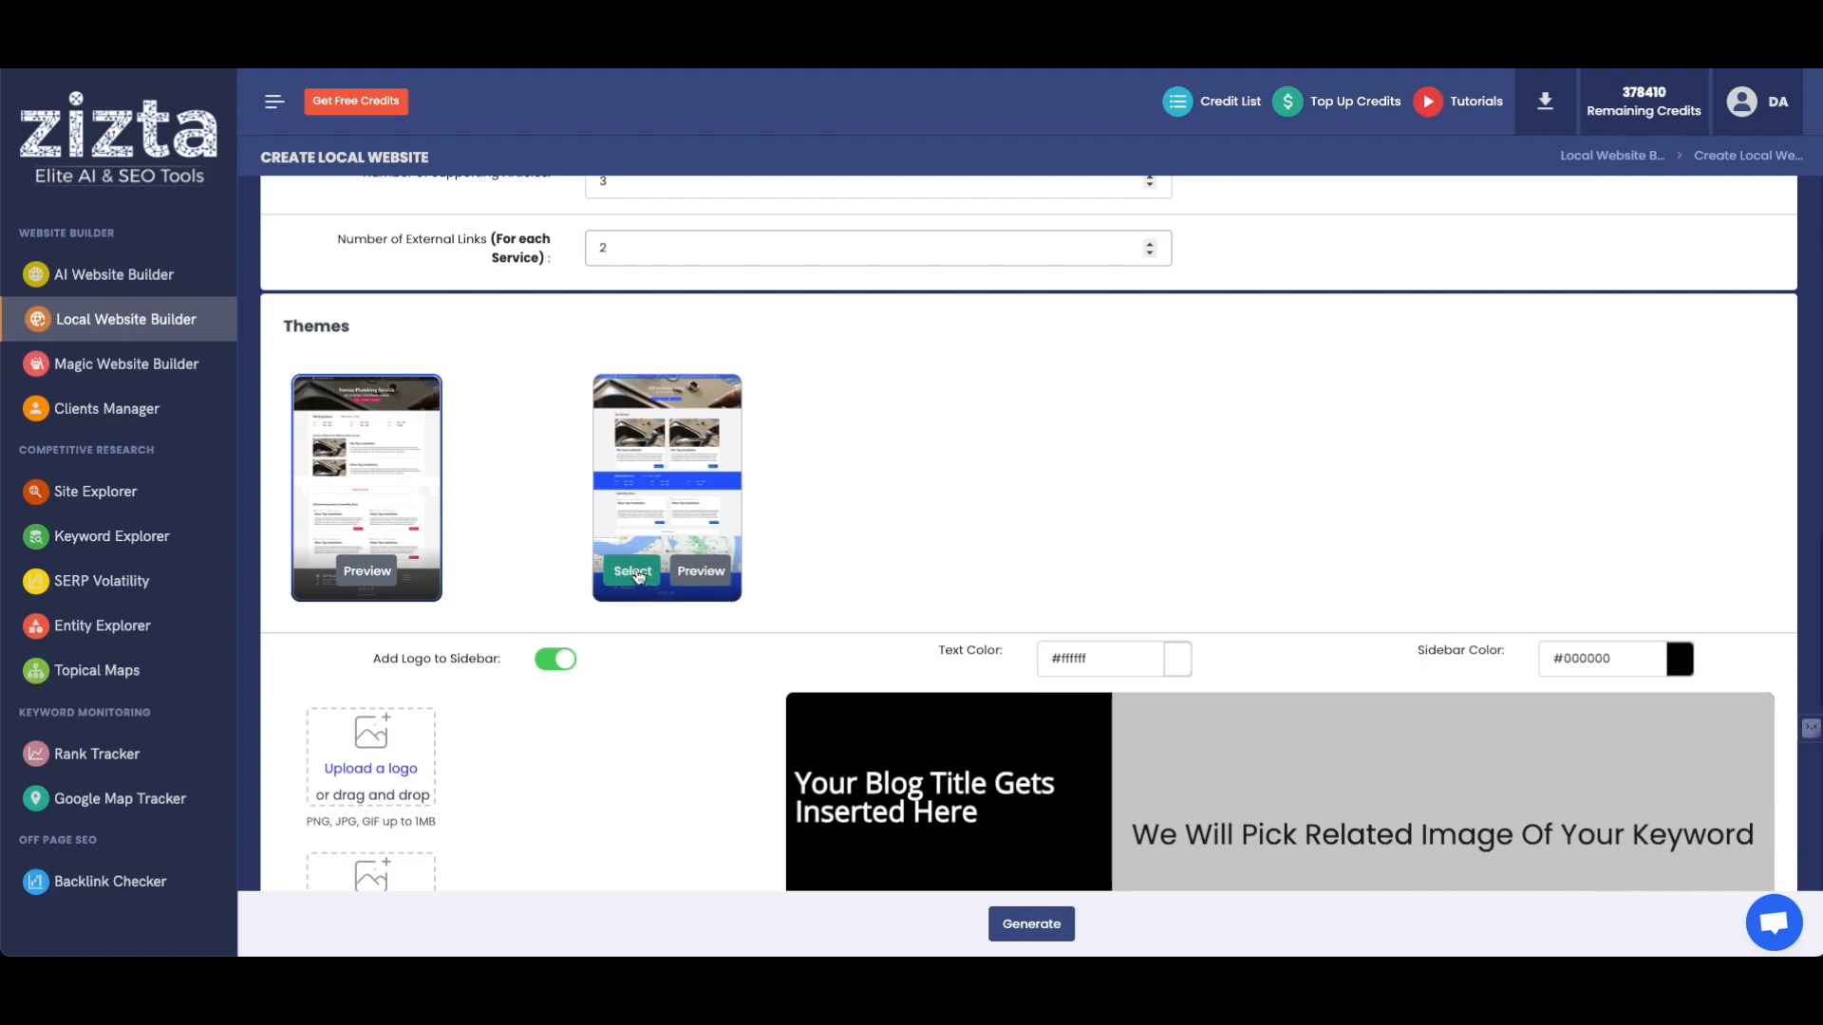
left_click(633, 571)
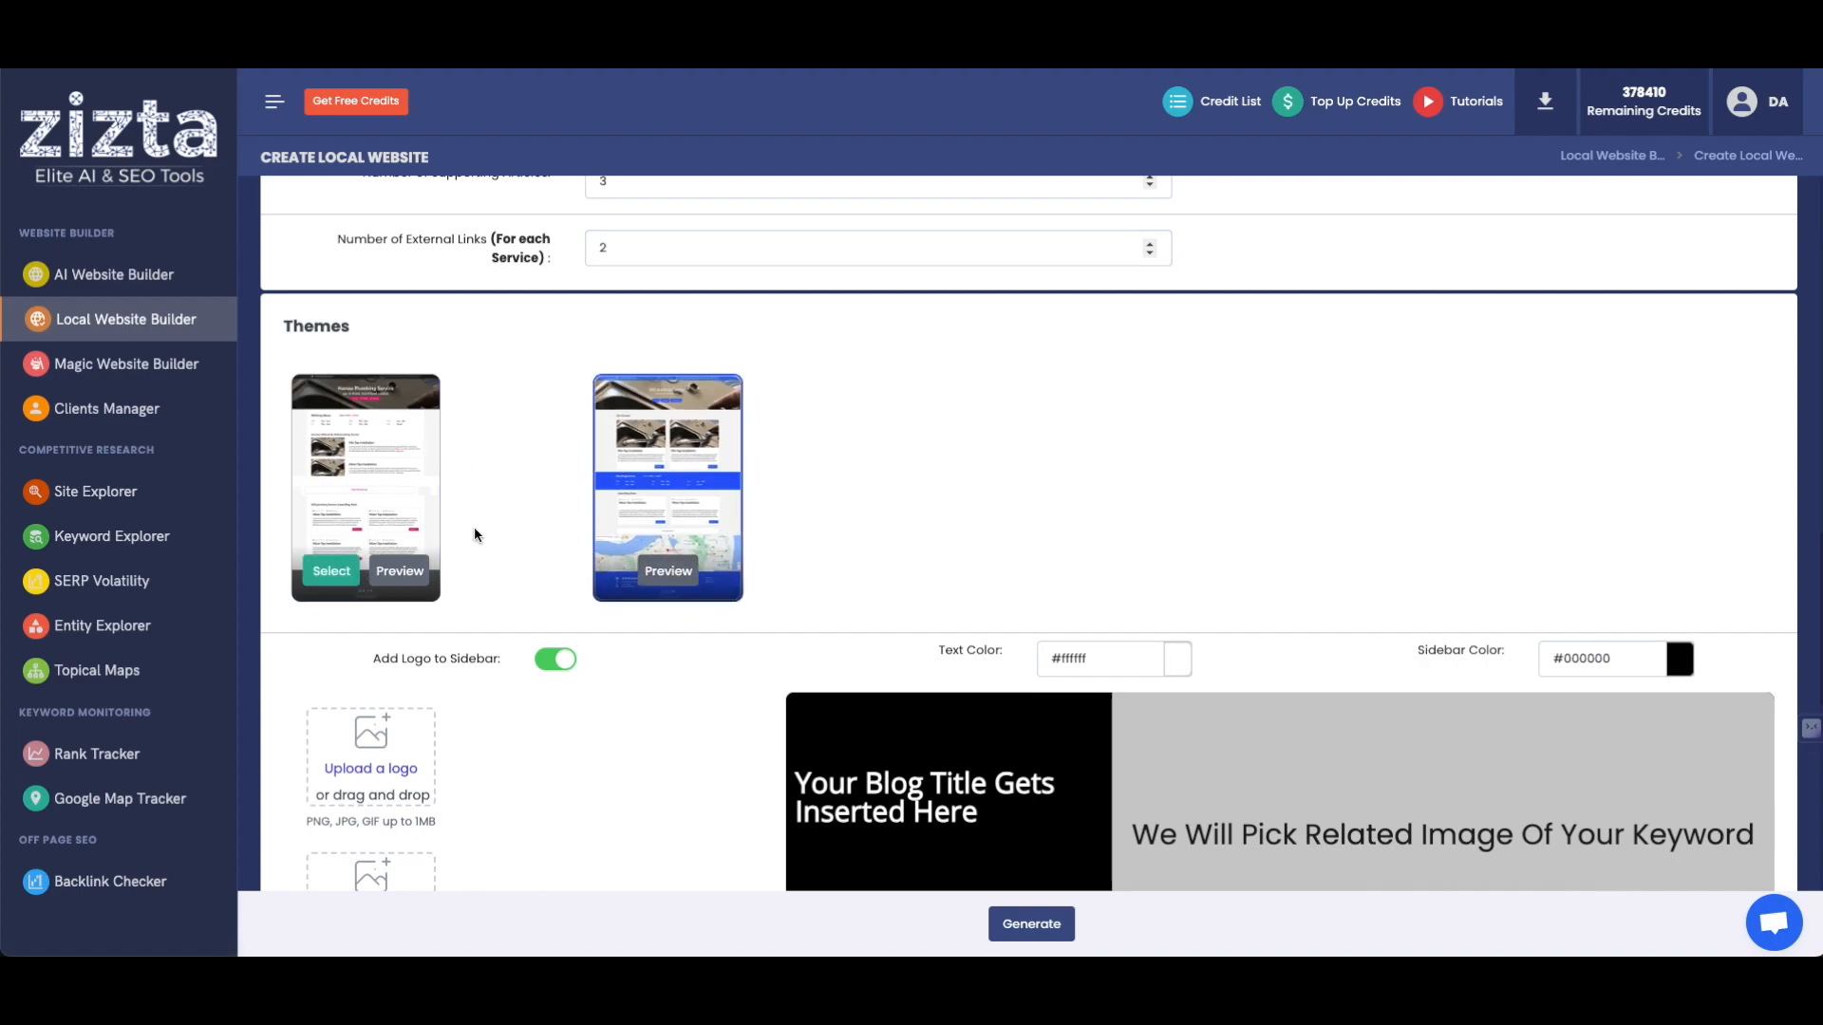
Examine the sidebar color choices, the blog title preview and the logo and favicon upload options.
scroll(619, 529, "down", 3)
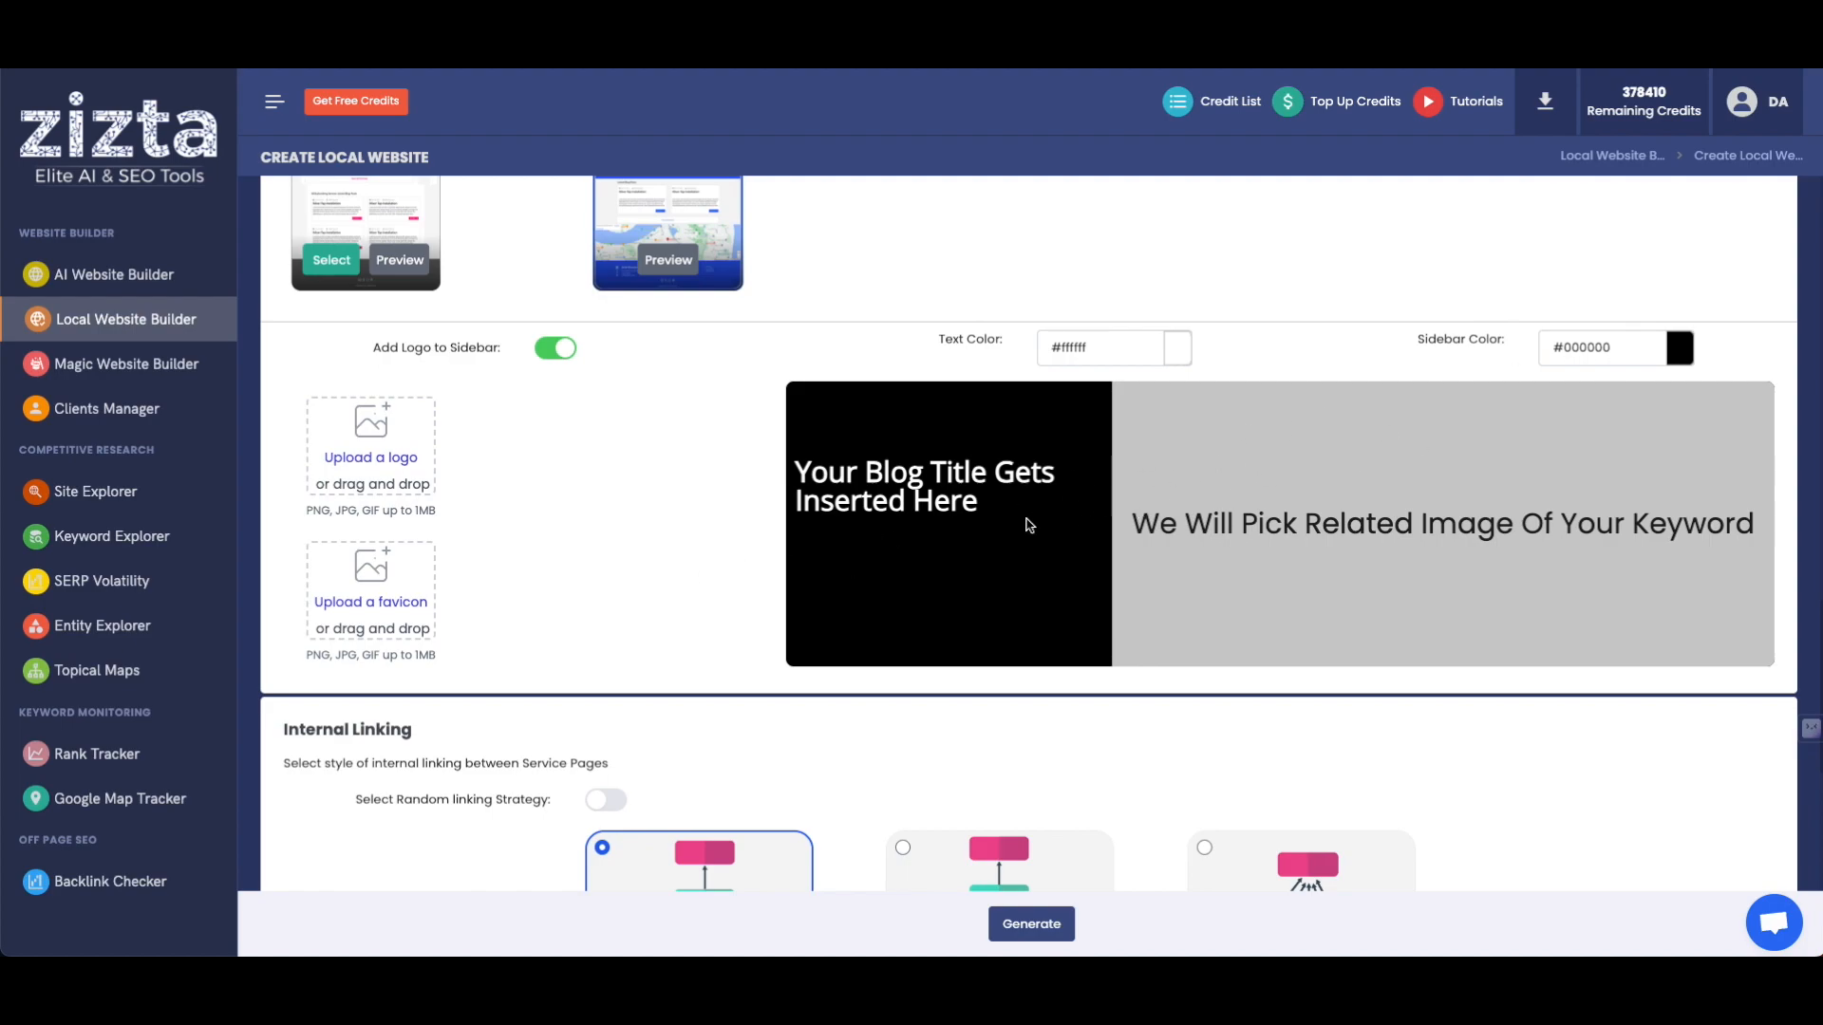
left_click(1680, 346)
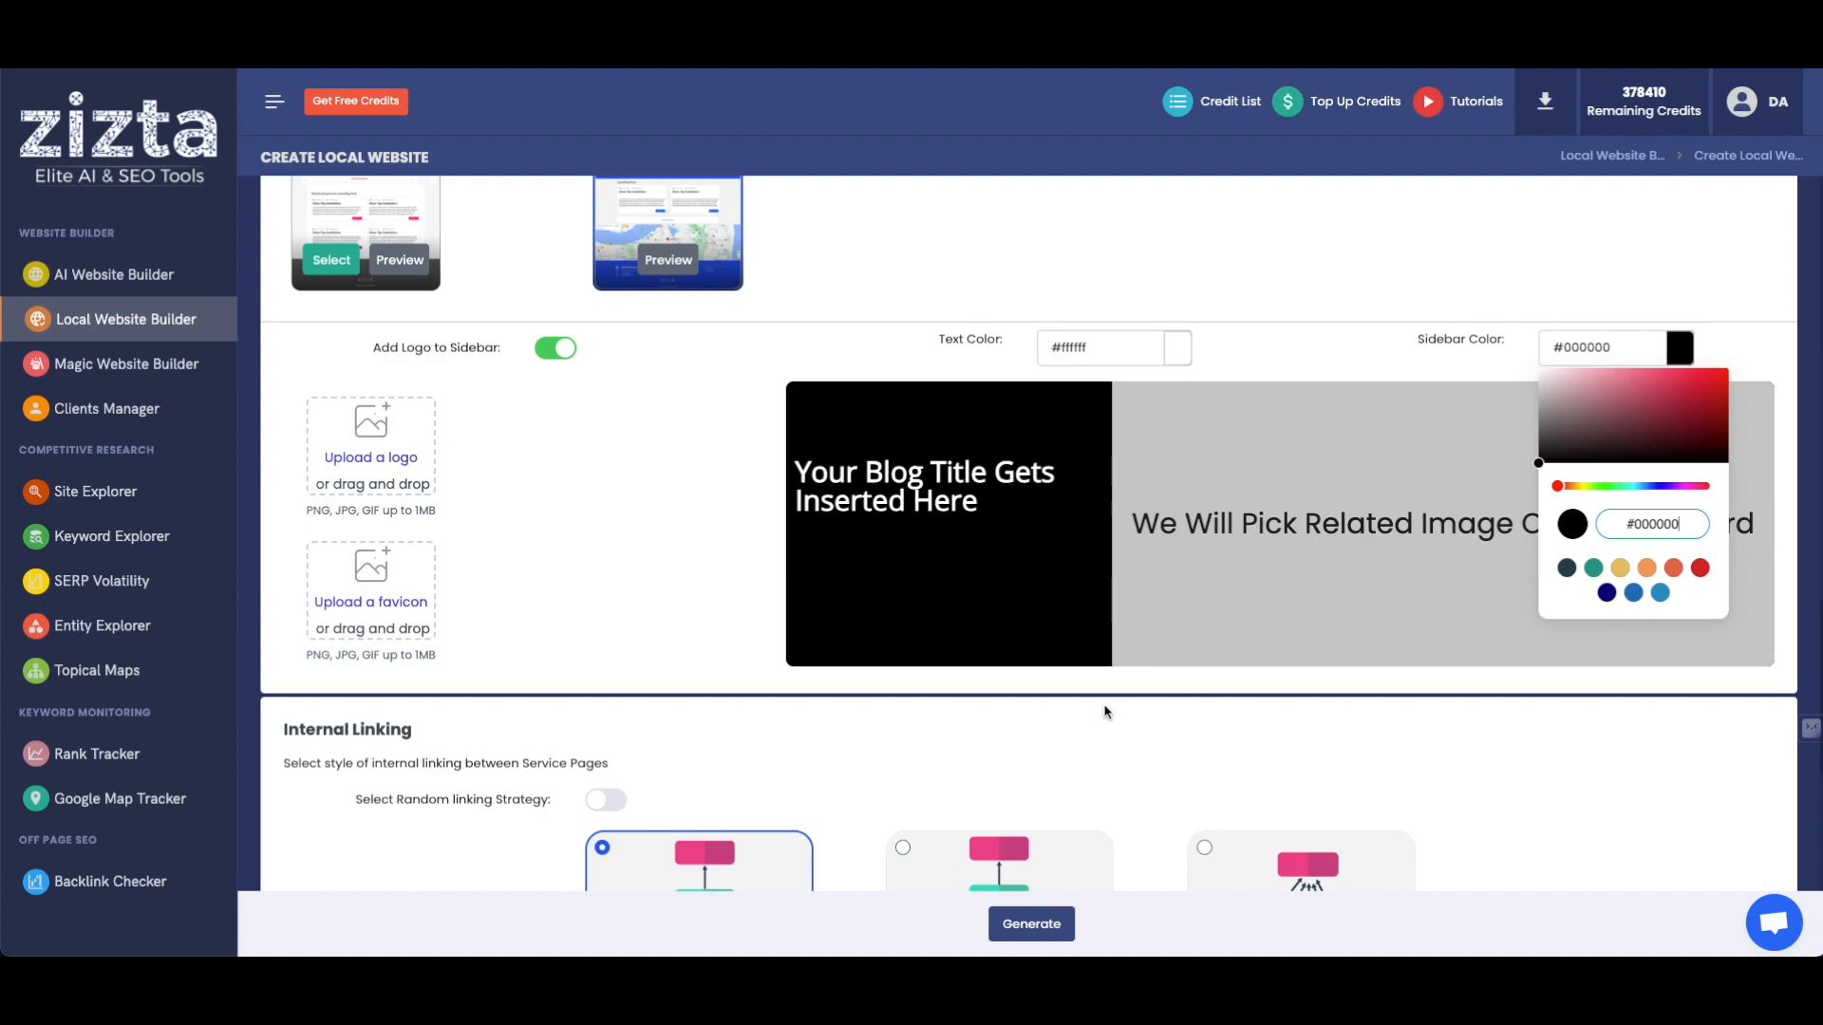
left_click(1107, 421)
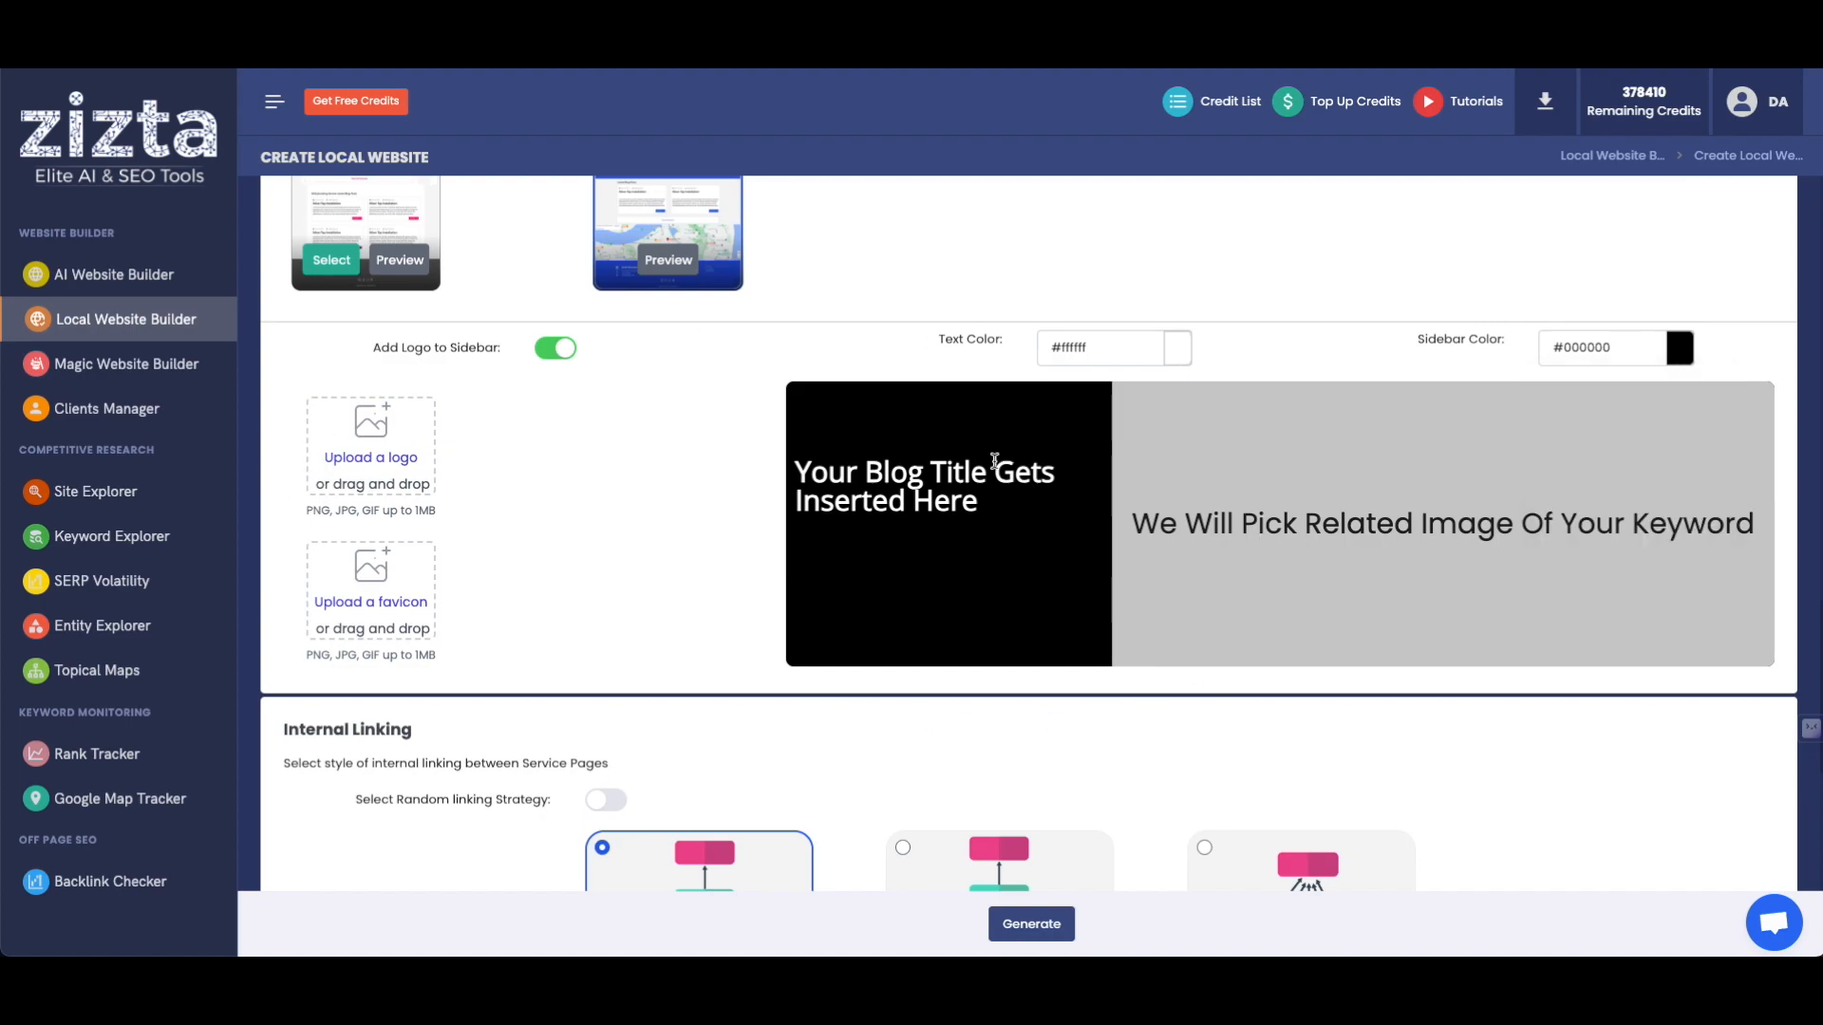
left_click_drag(1076, 528, 787, 421)
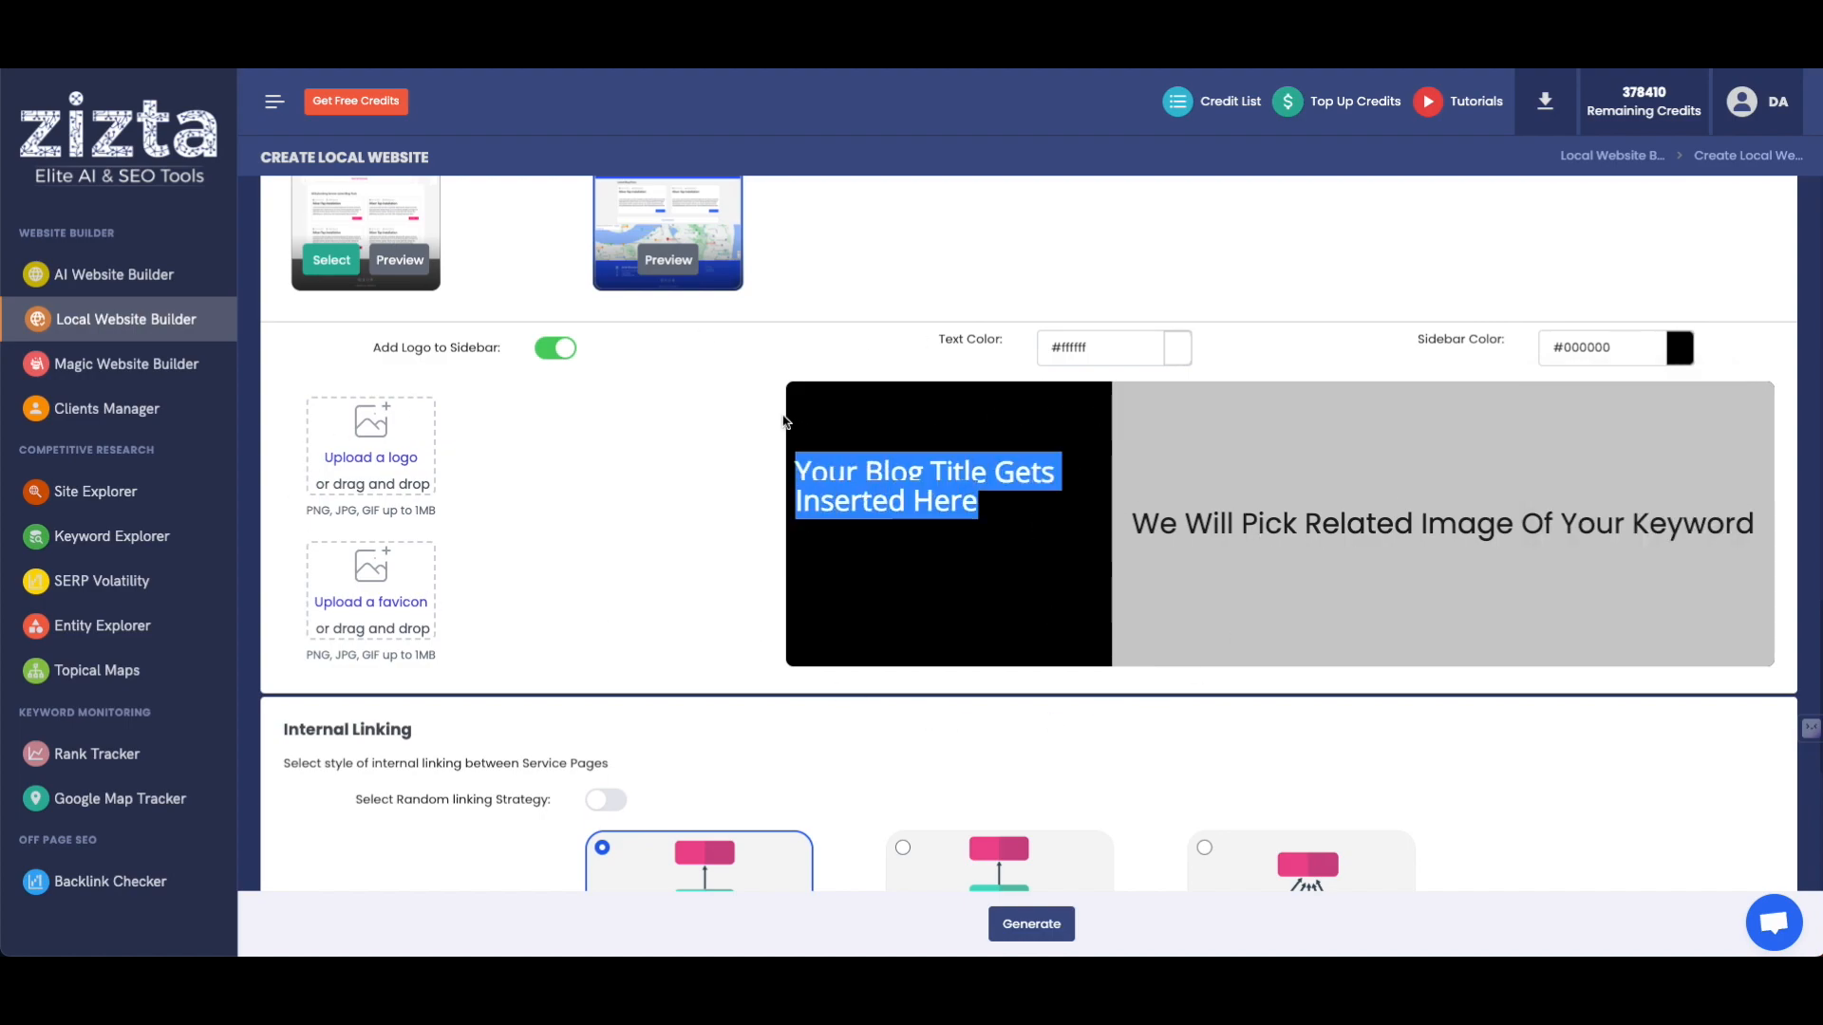
left_click(579, 537)
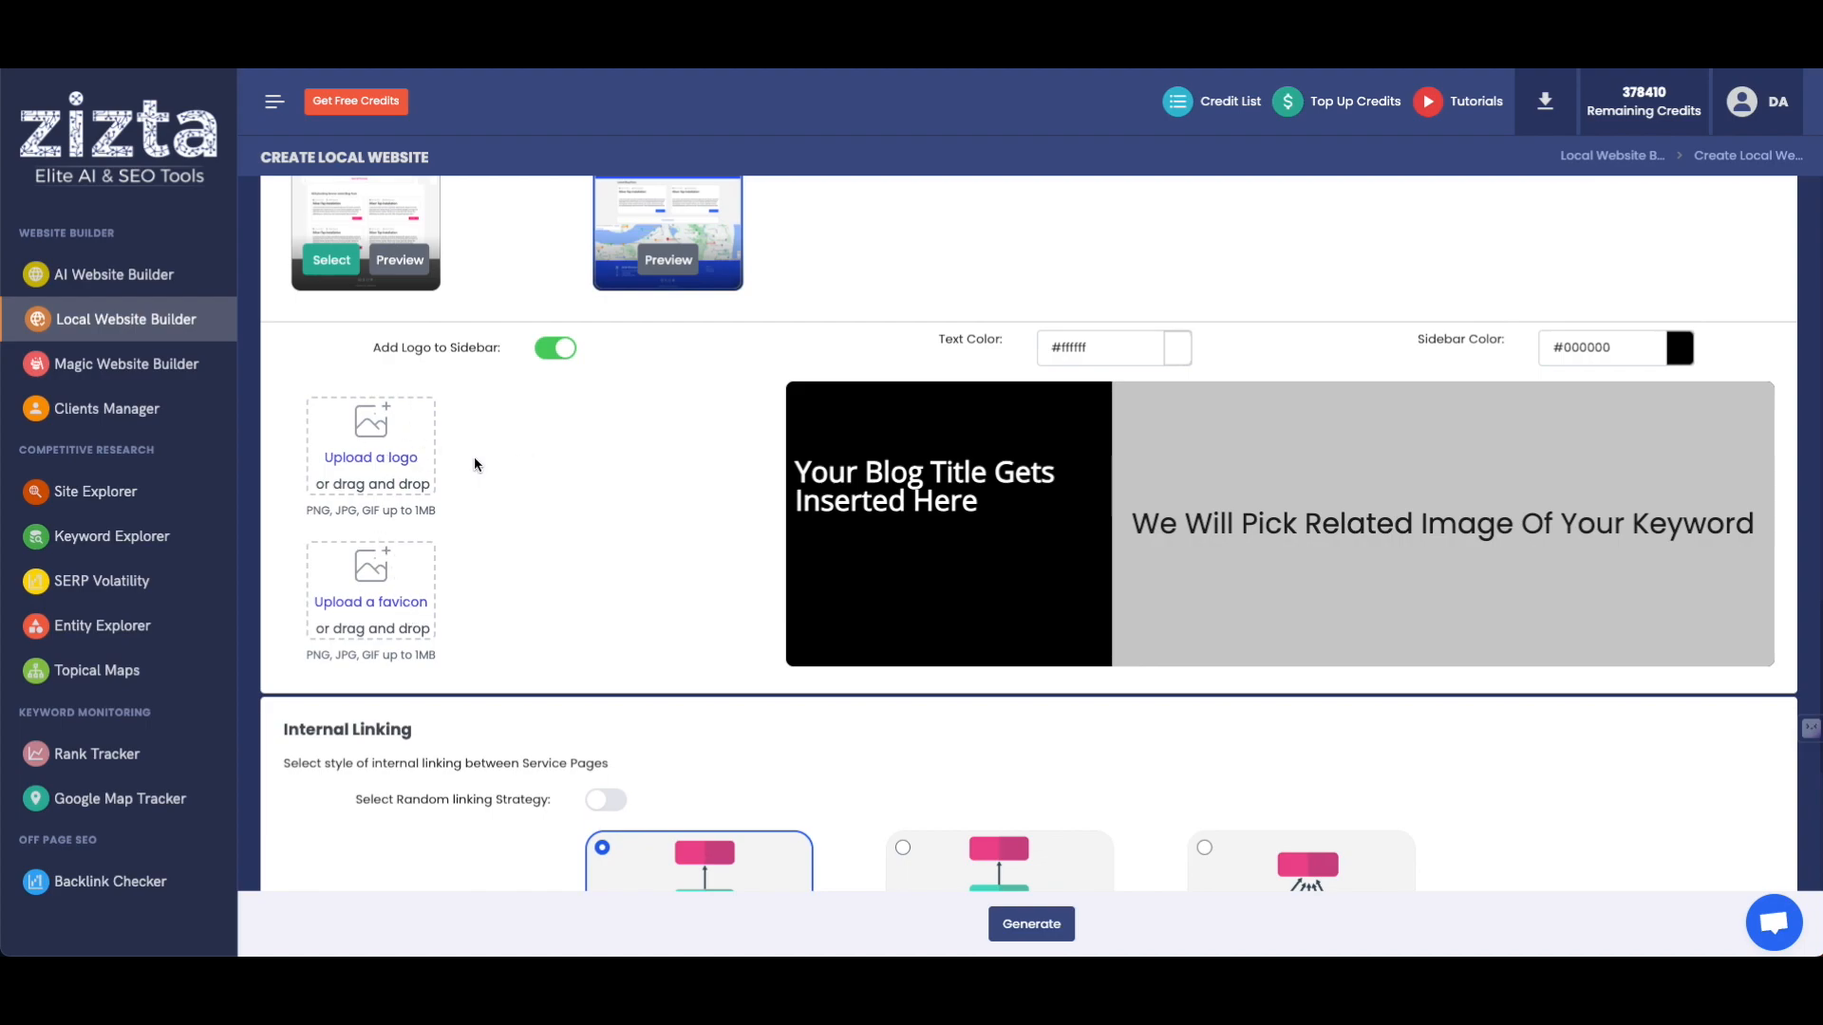
Choose Star Linking as the internal linking style between the service pages.
scroll(1017, 537, "down", 1)
scroll(1017, 537, "down", 5)
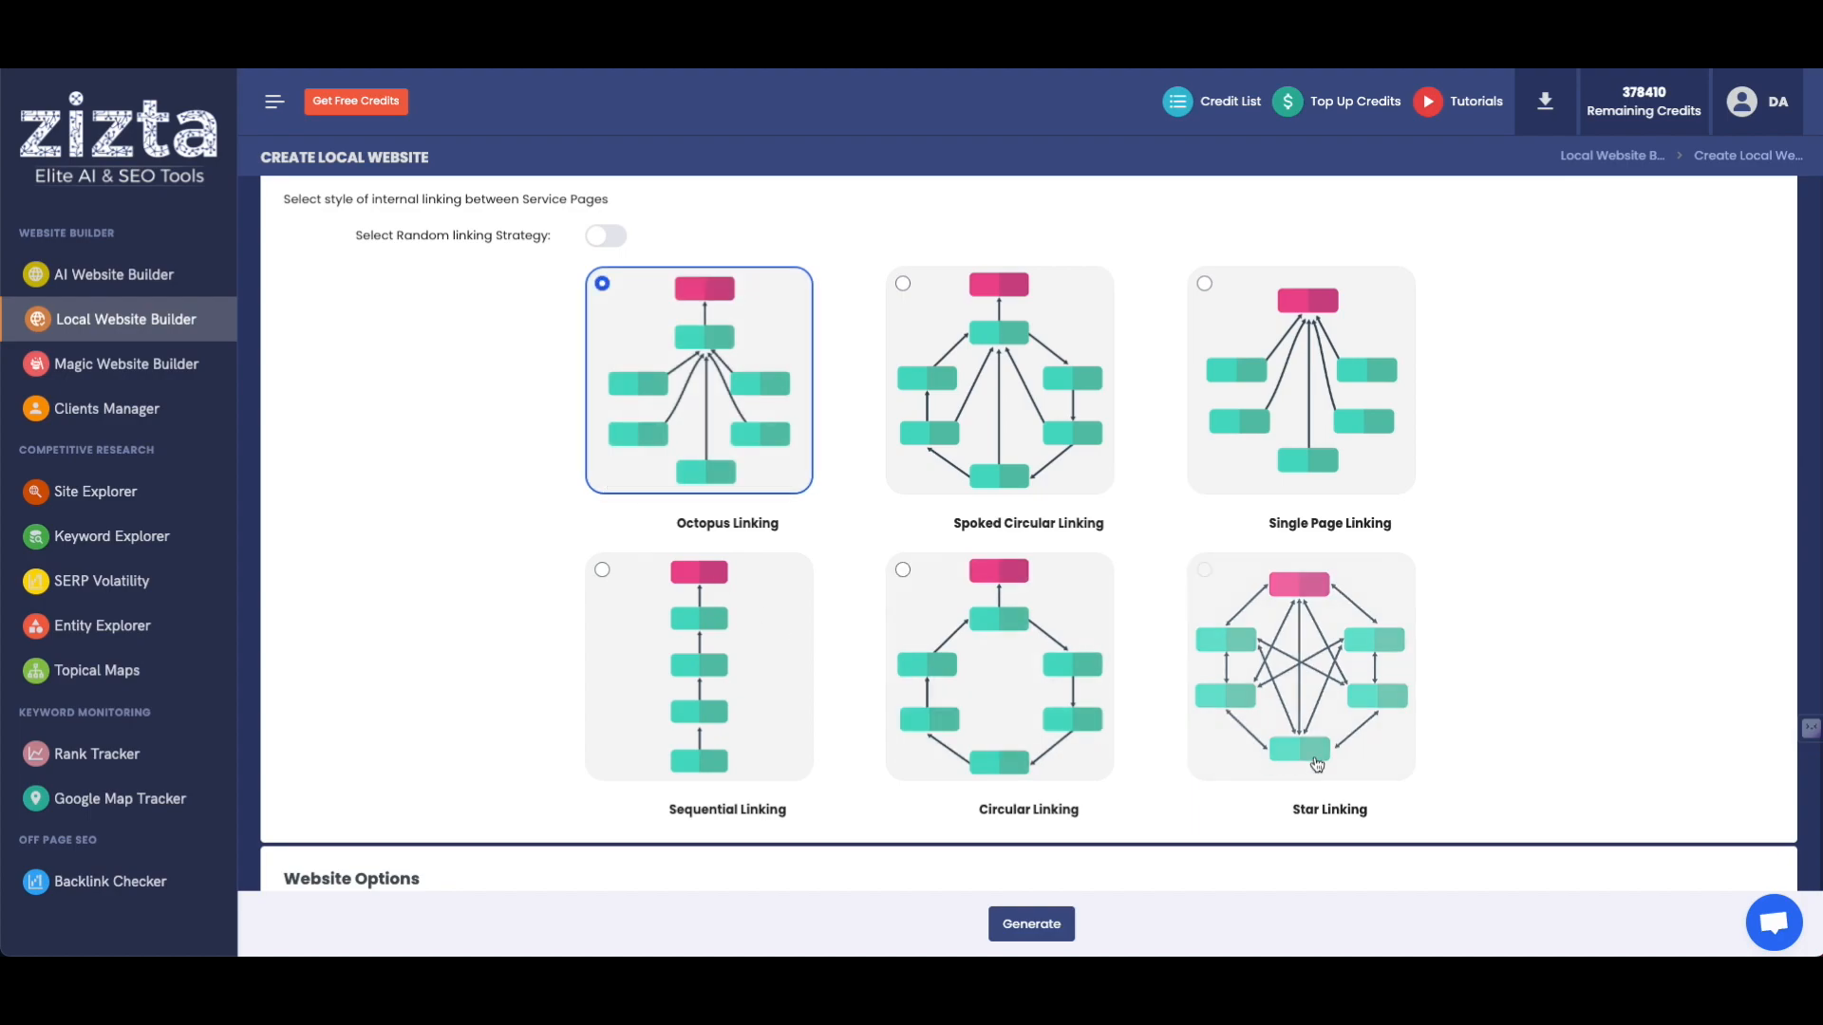
left_click(1335, 705)
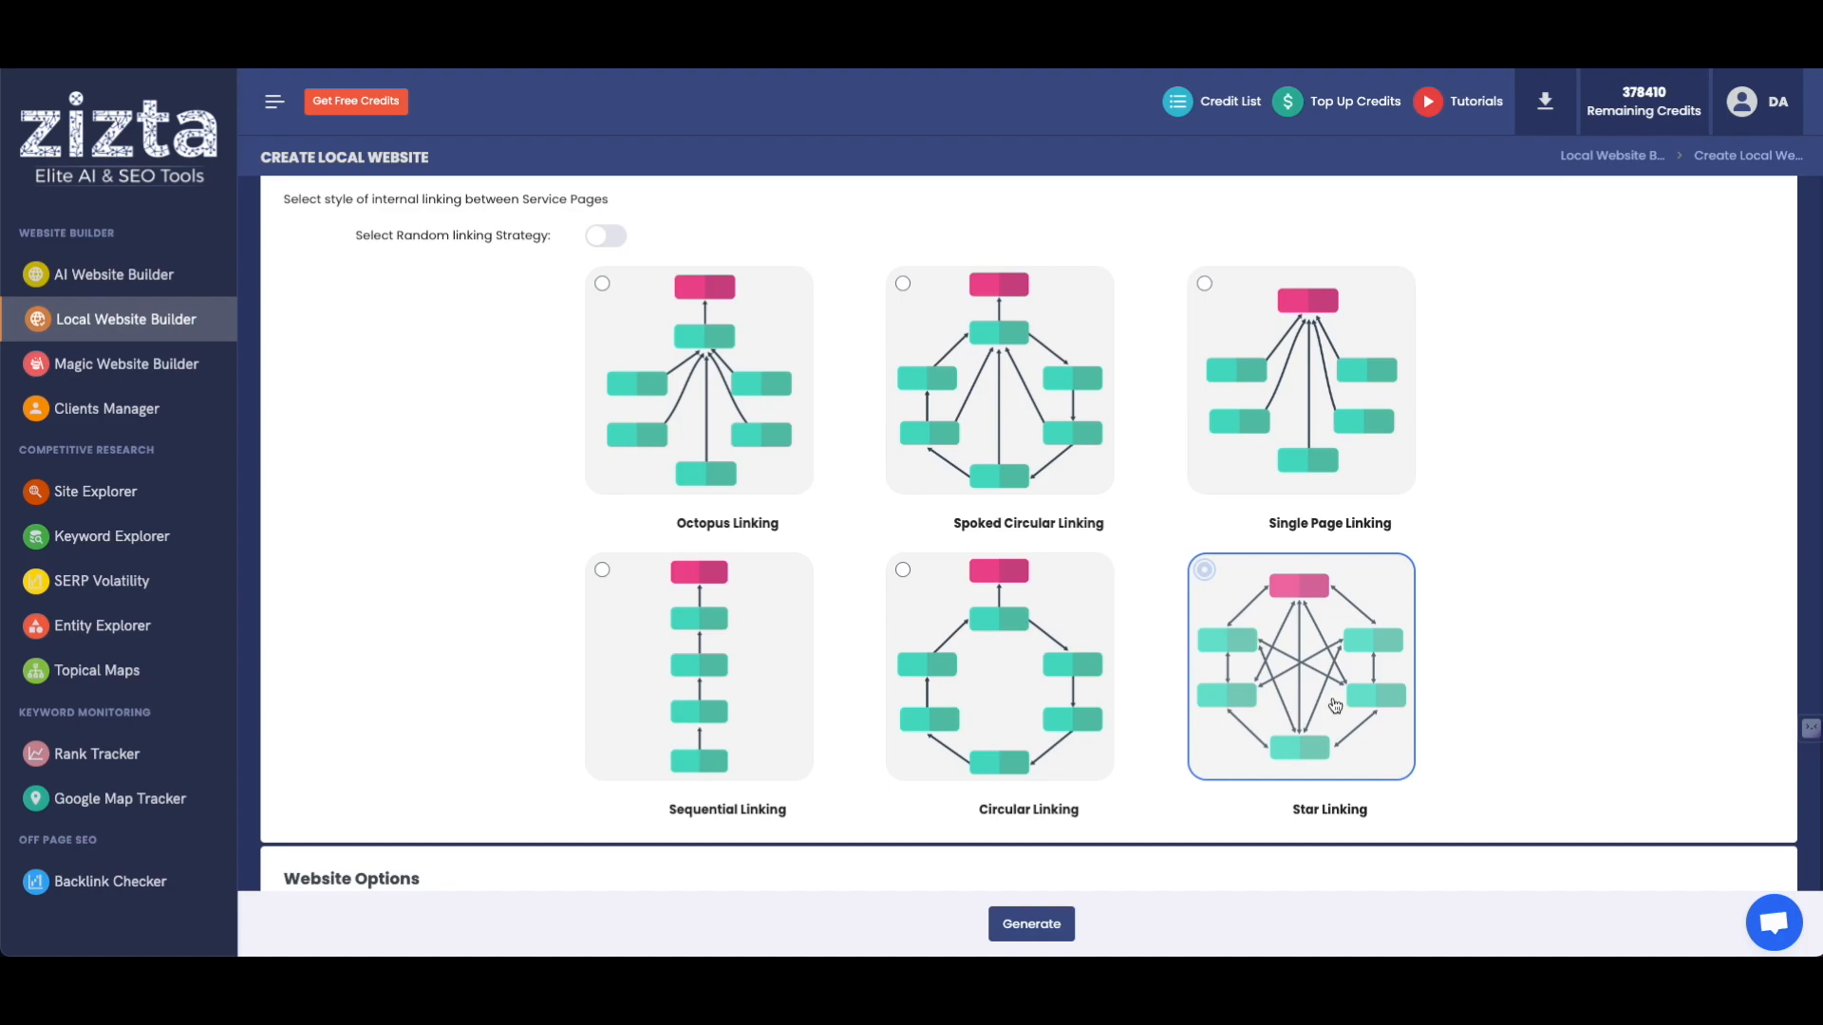
left_click(1335, 706)
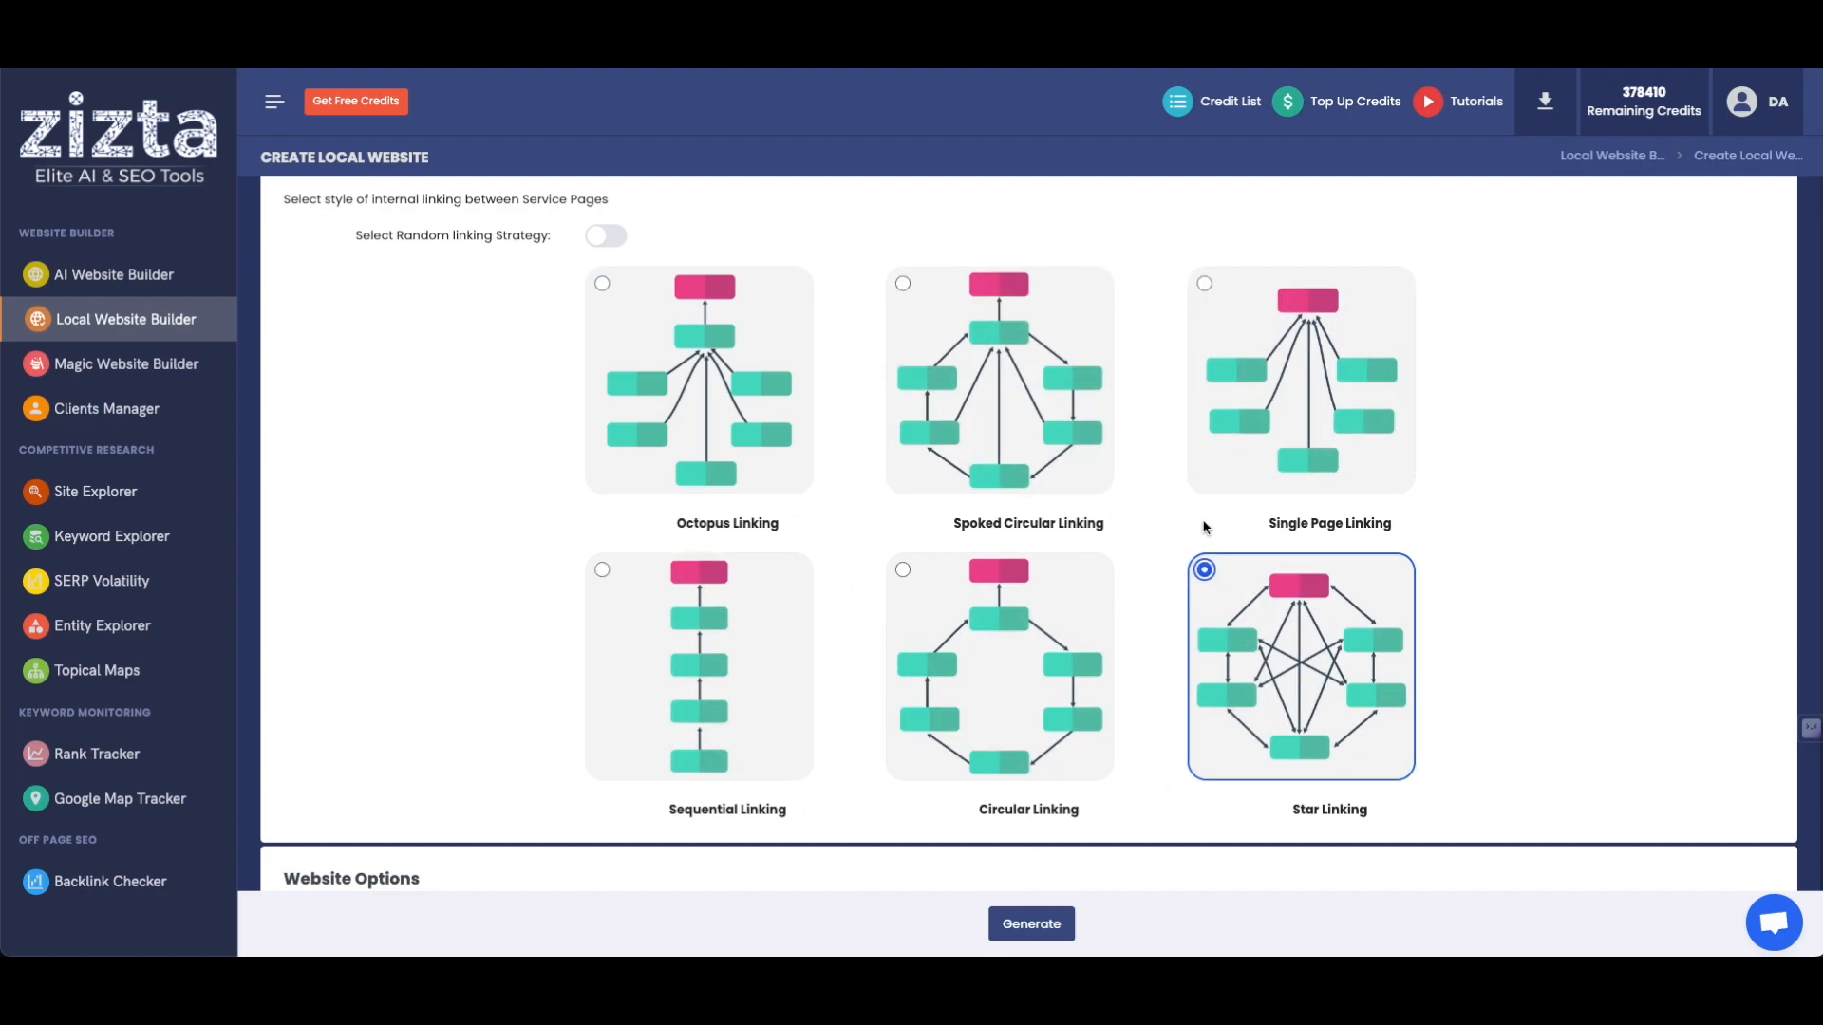
Try the random linking strategy and switch it back off.
left_click(604, 237)
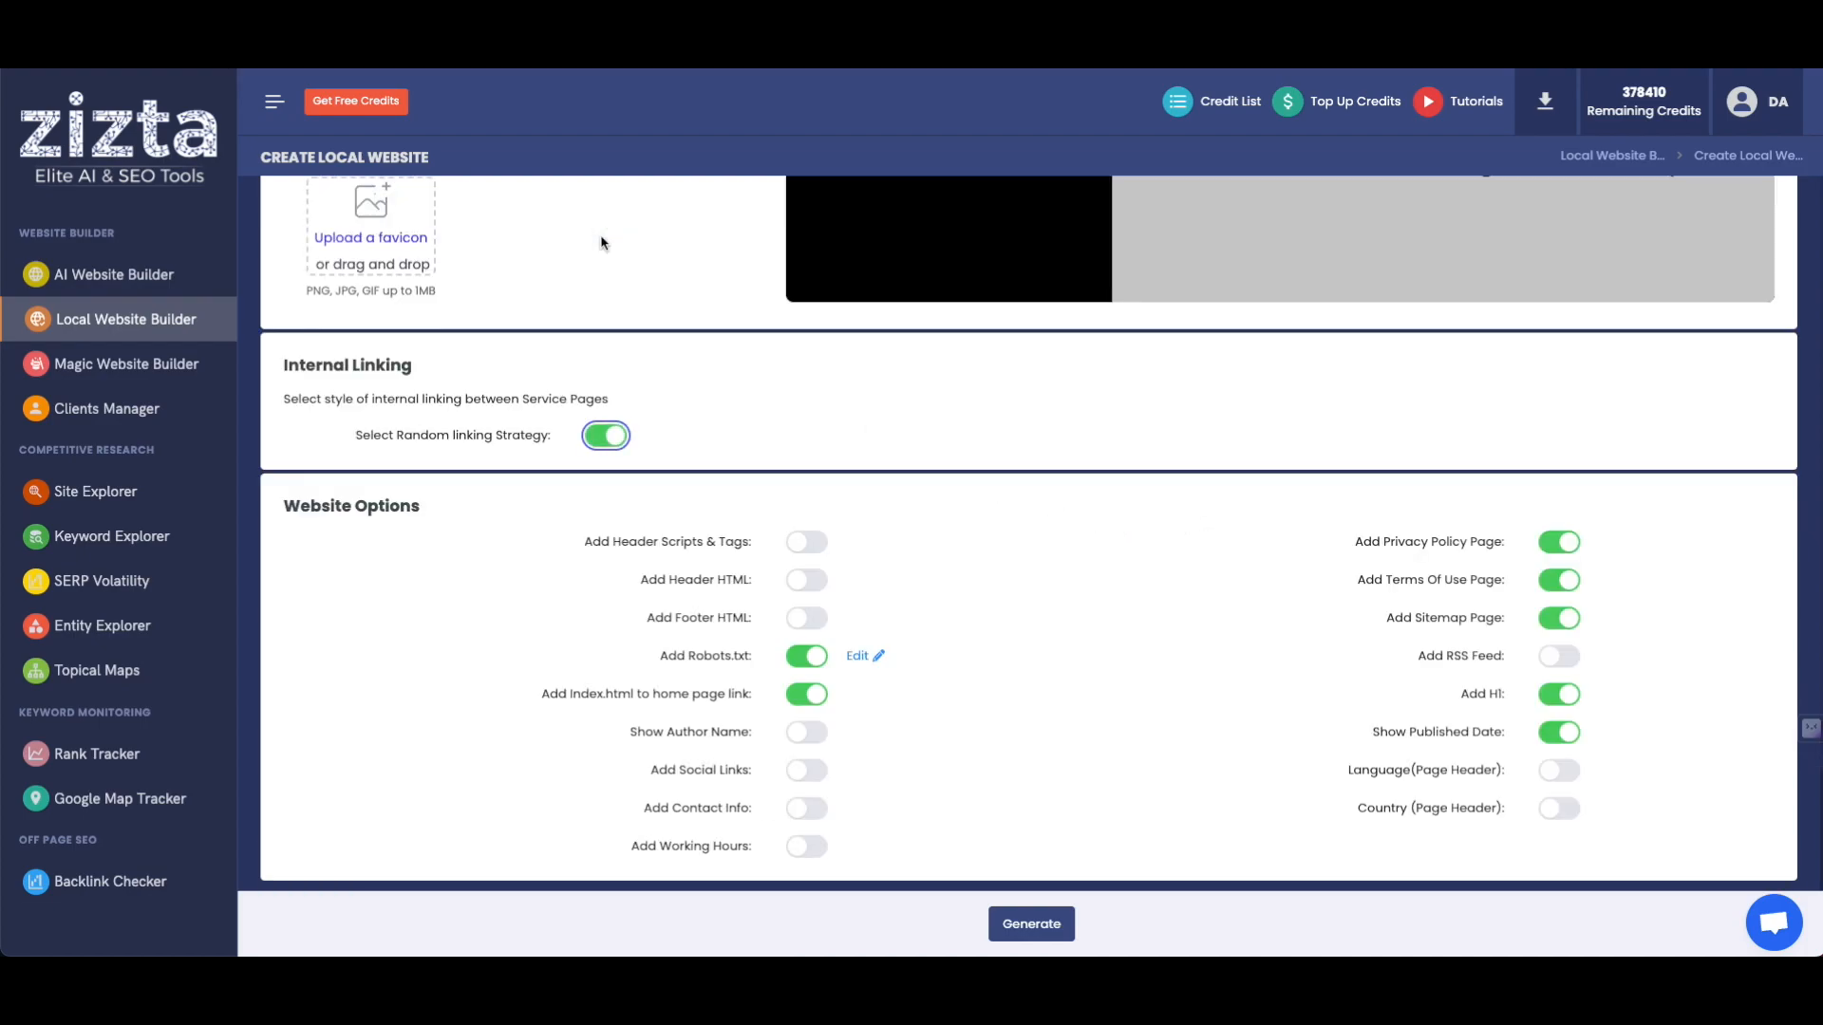
left_click(605, 436)
Examine the header scripts editor and the robots.txt content in the website options, leaving both unedited.
scroll(683, 601, "down", 4)
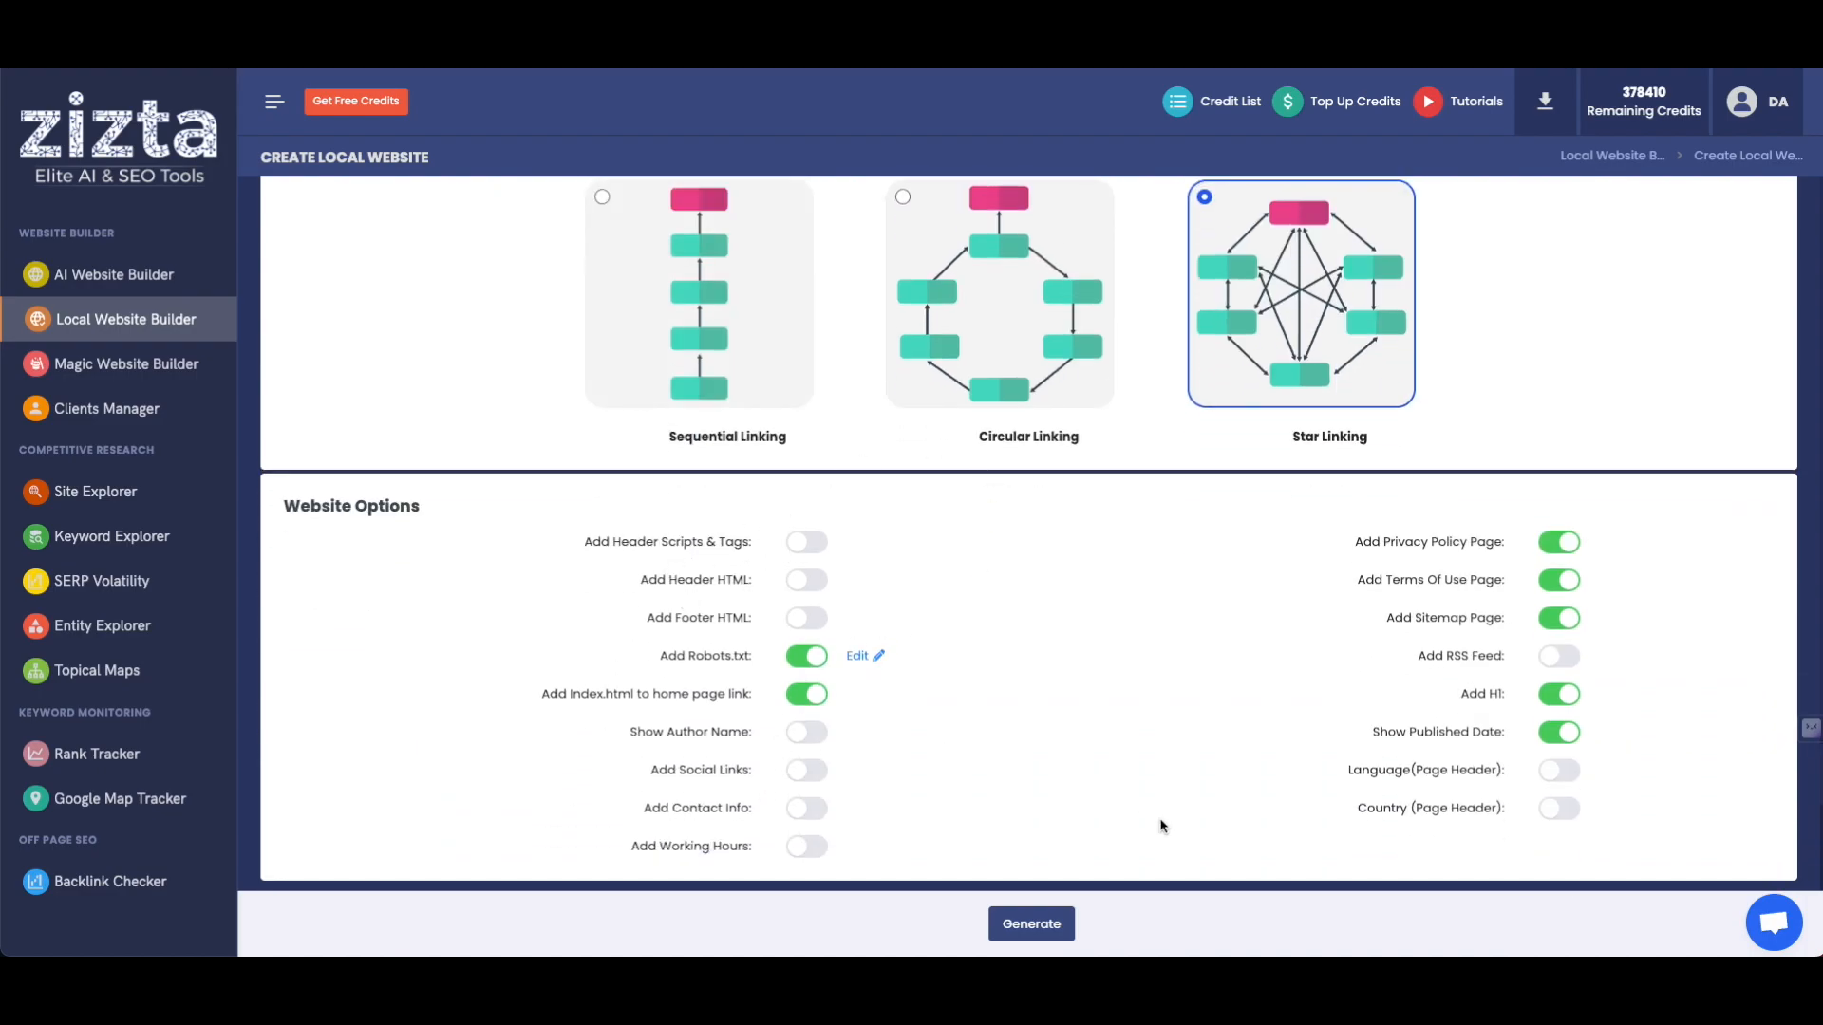
left_click(809, 542)
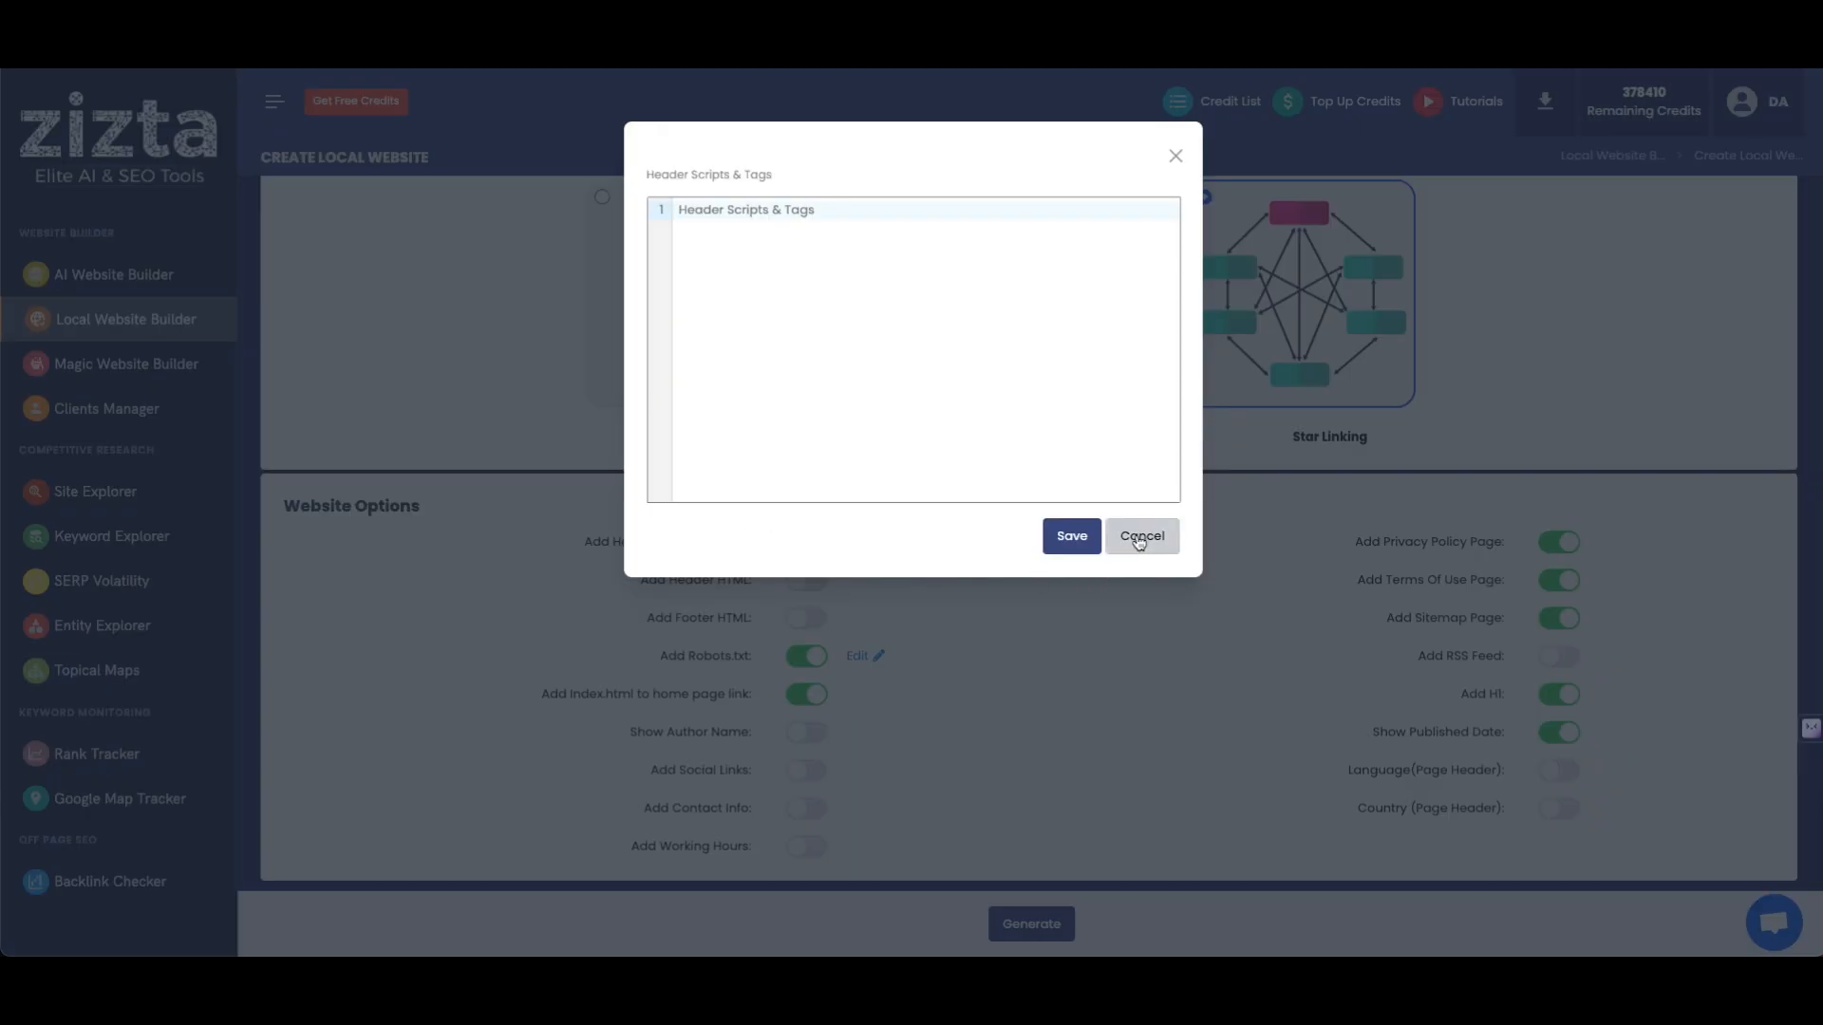
left_click(997, 238)
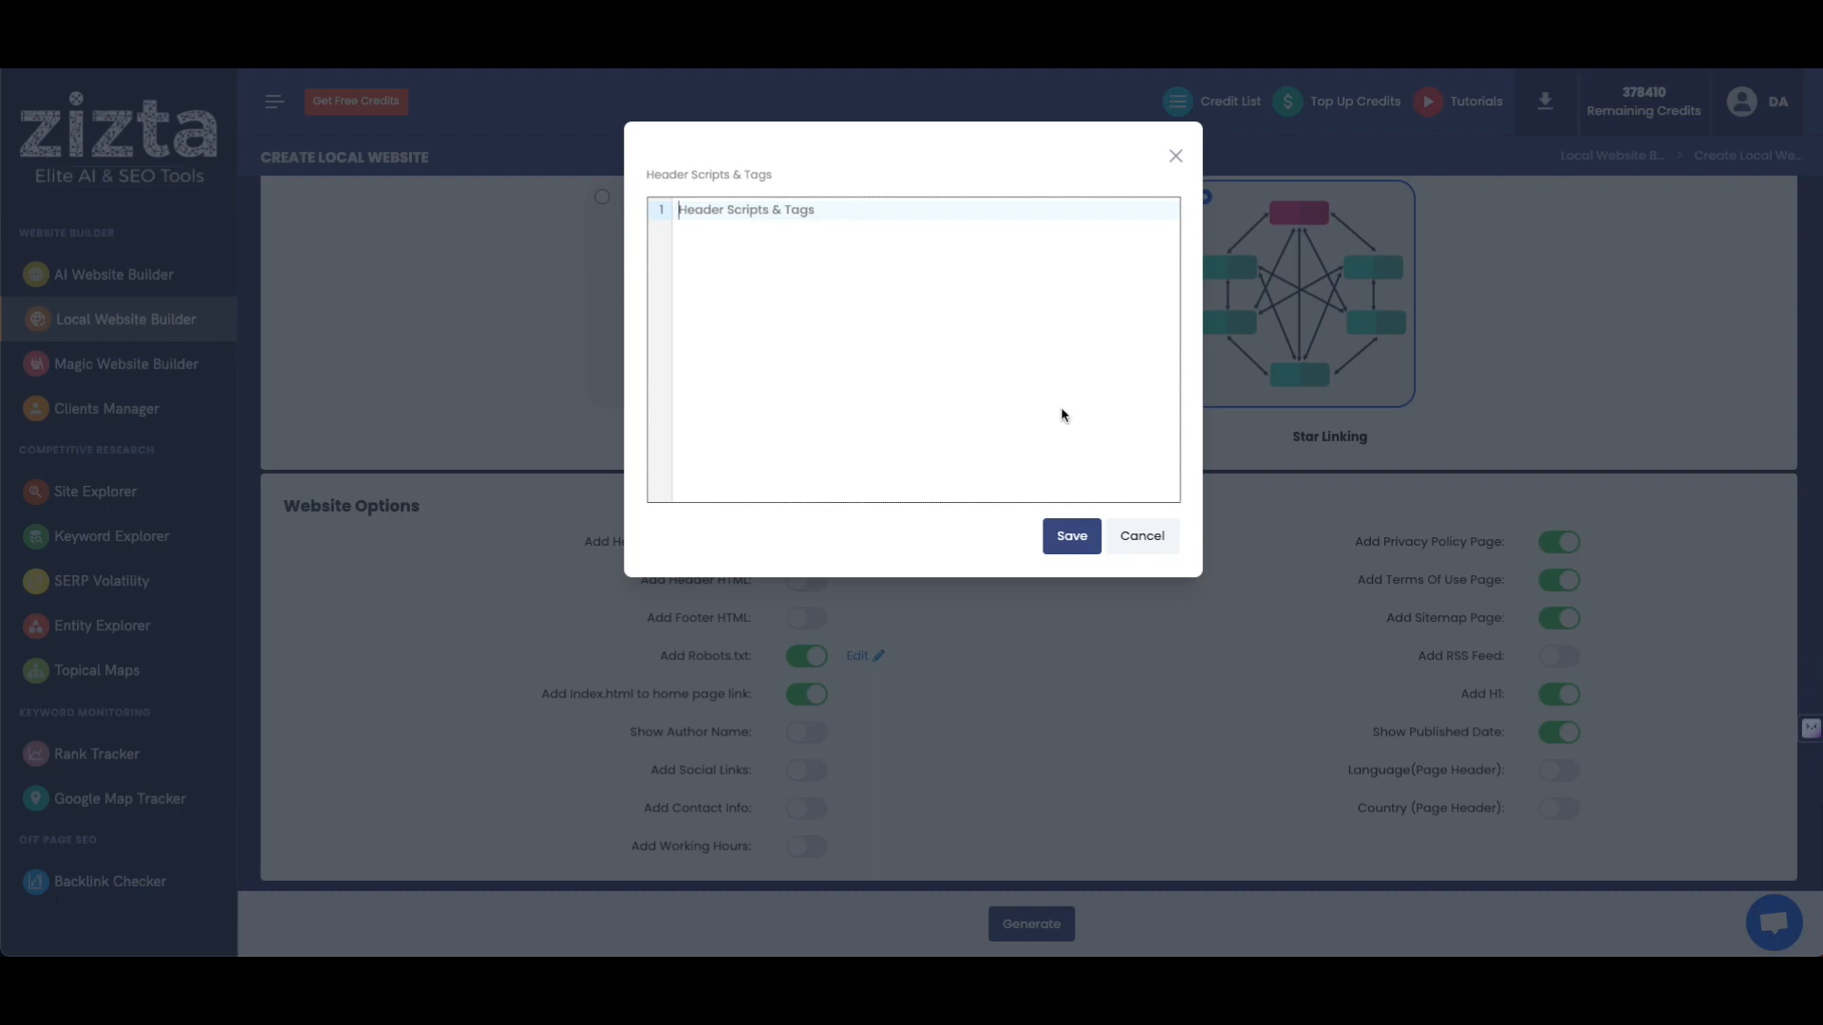
left_click(1127, 532)
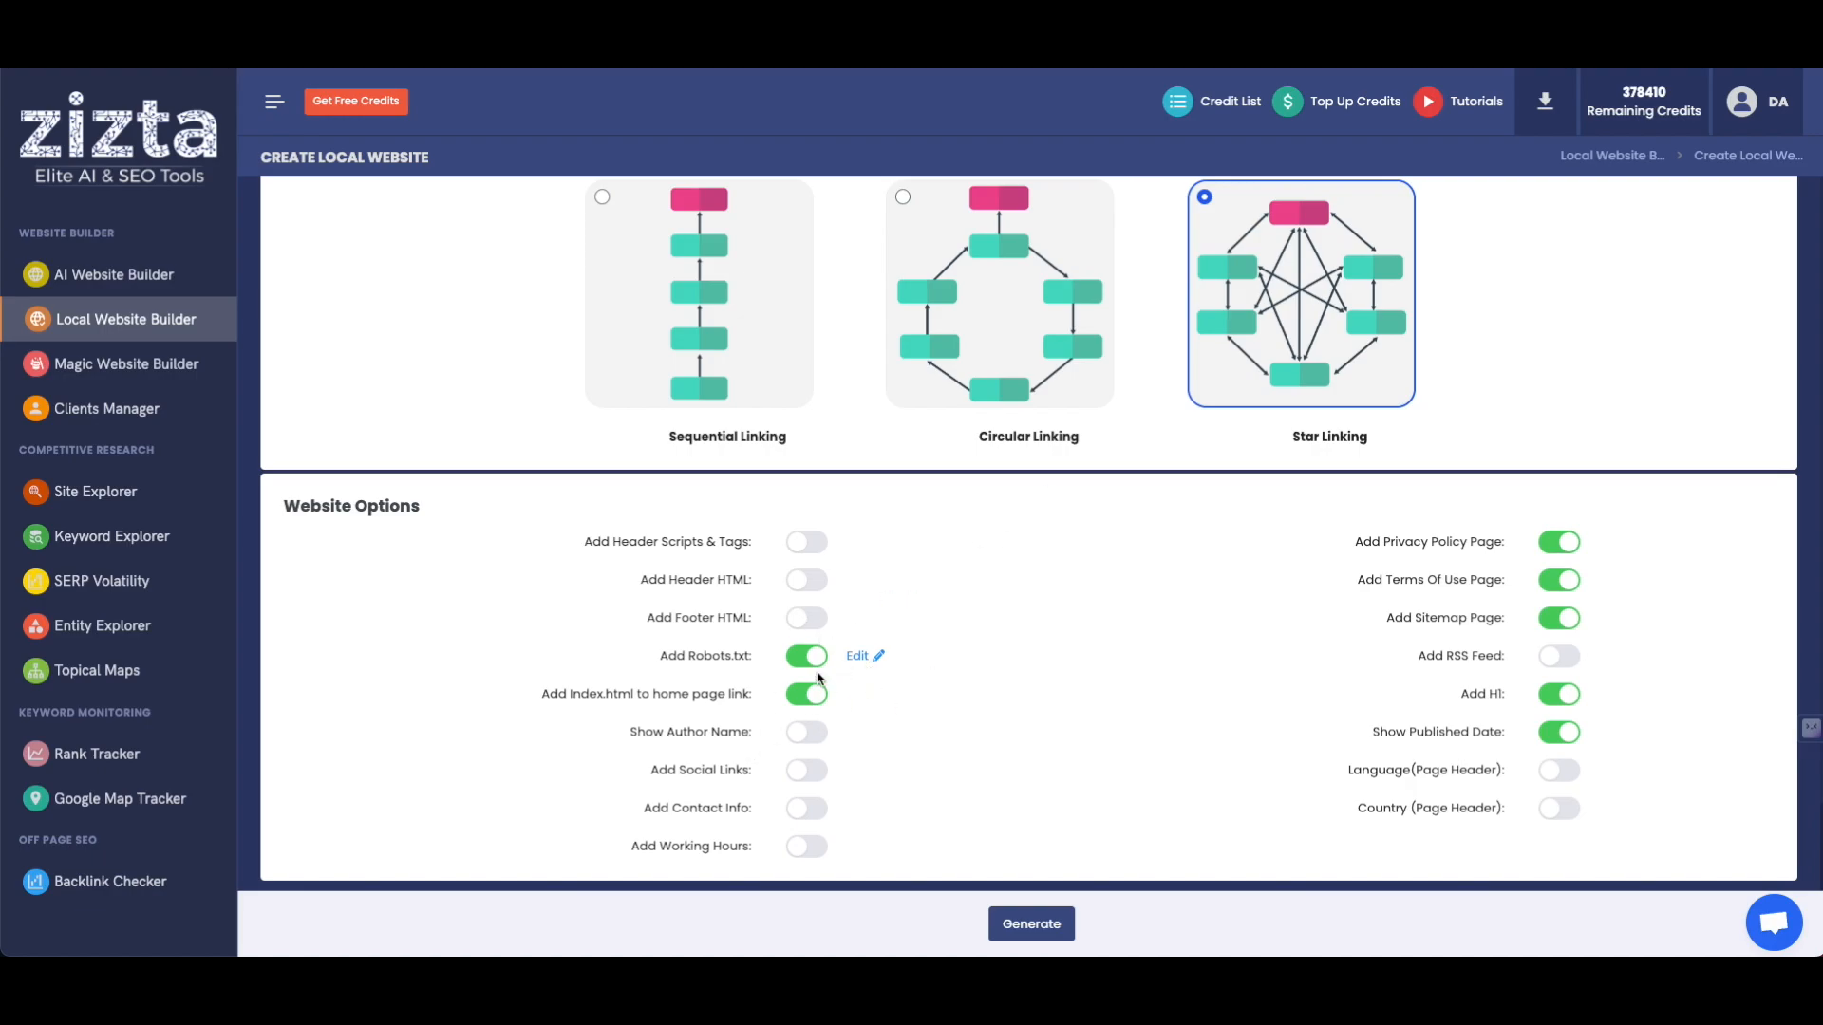
left_click(859, 656)
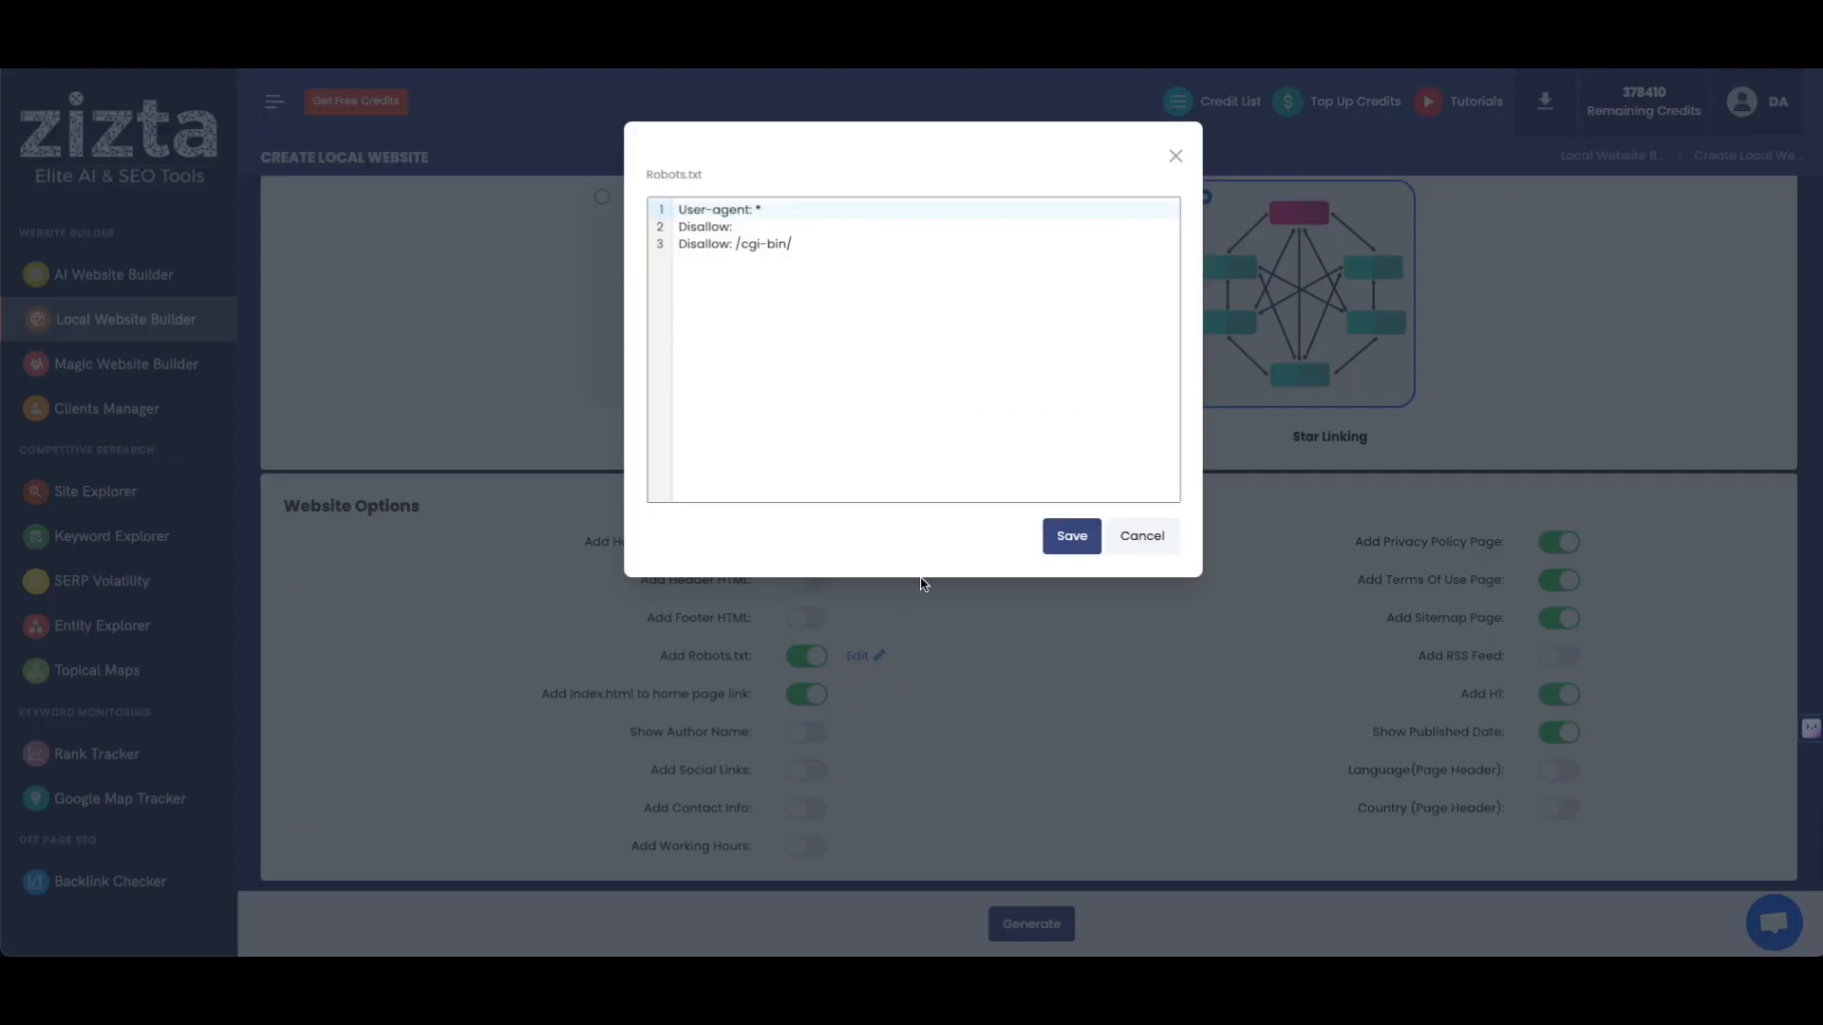
left_click(1176, 156)
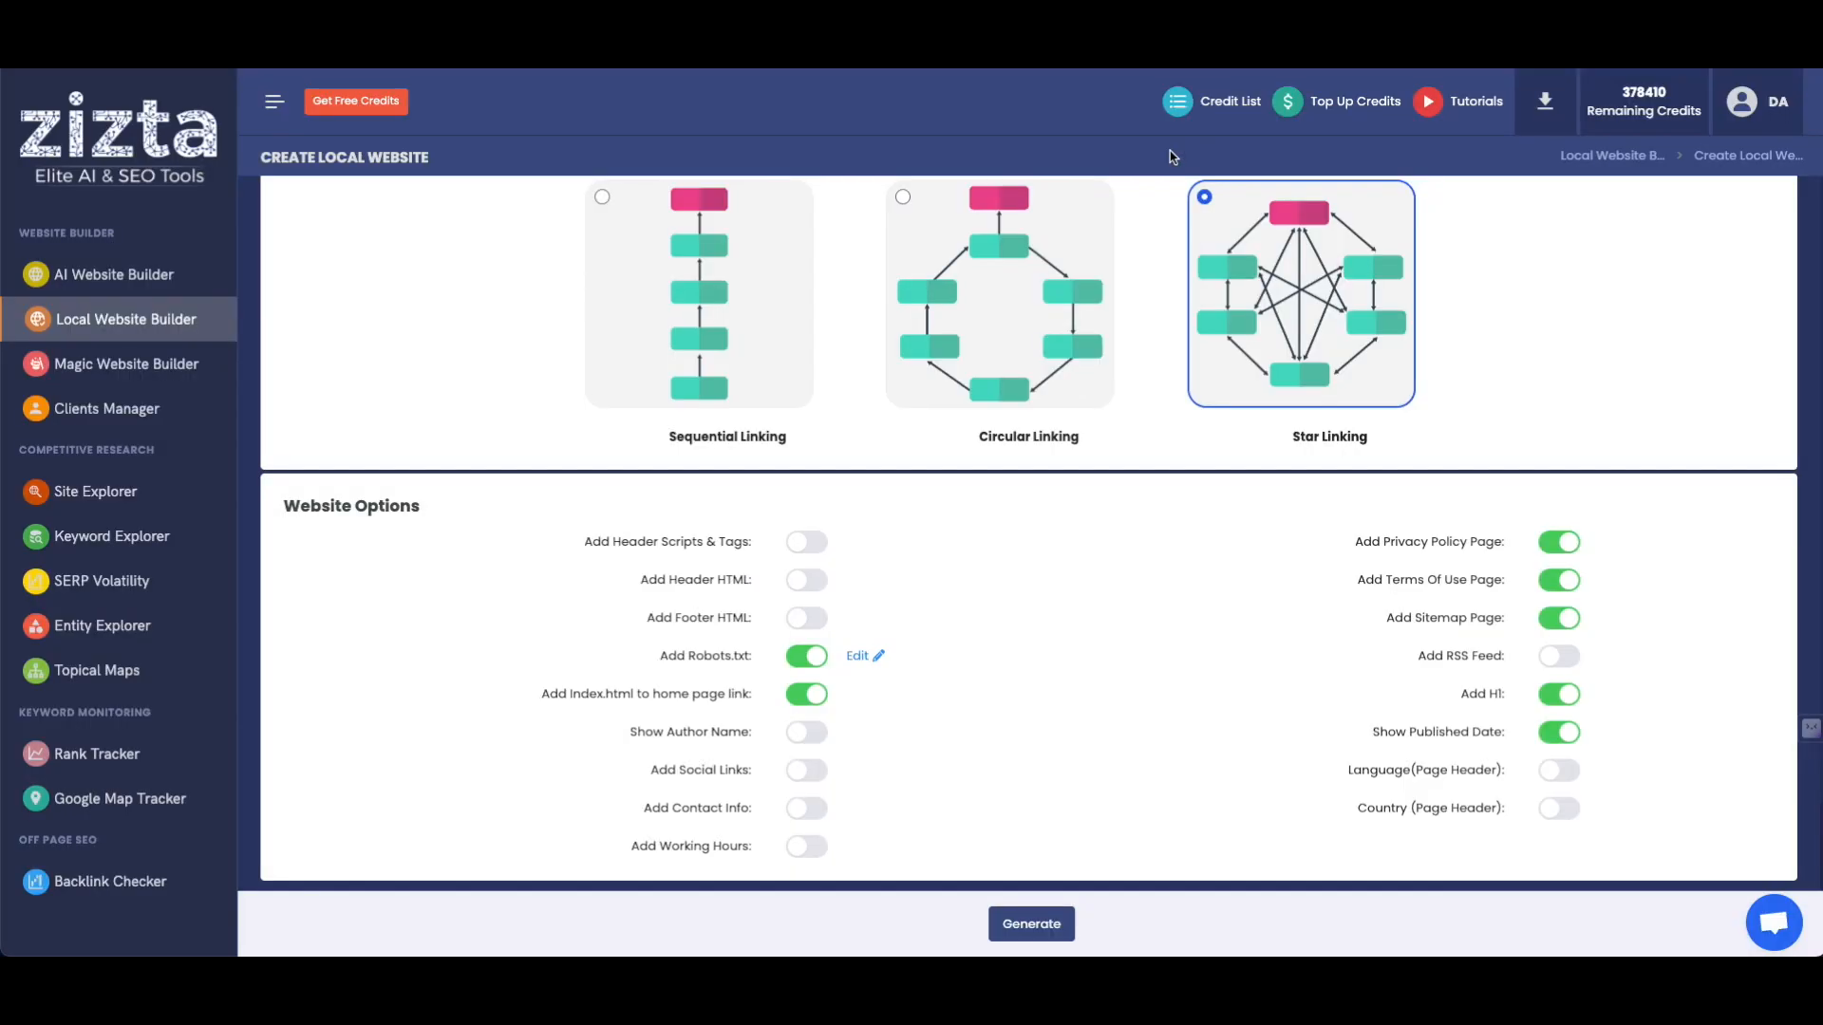
Try toggling the Index.html home page link and the author name option, cancelling the author name entry.
left_click(798, 698)
left_click(798, 699)
left_click(802, 733)
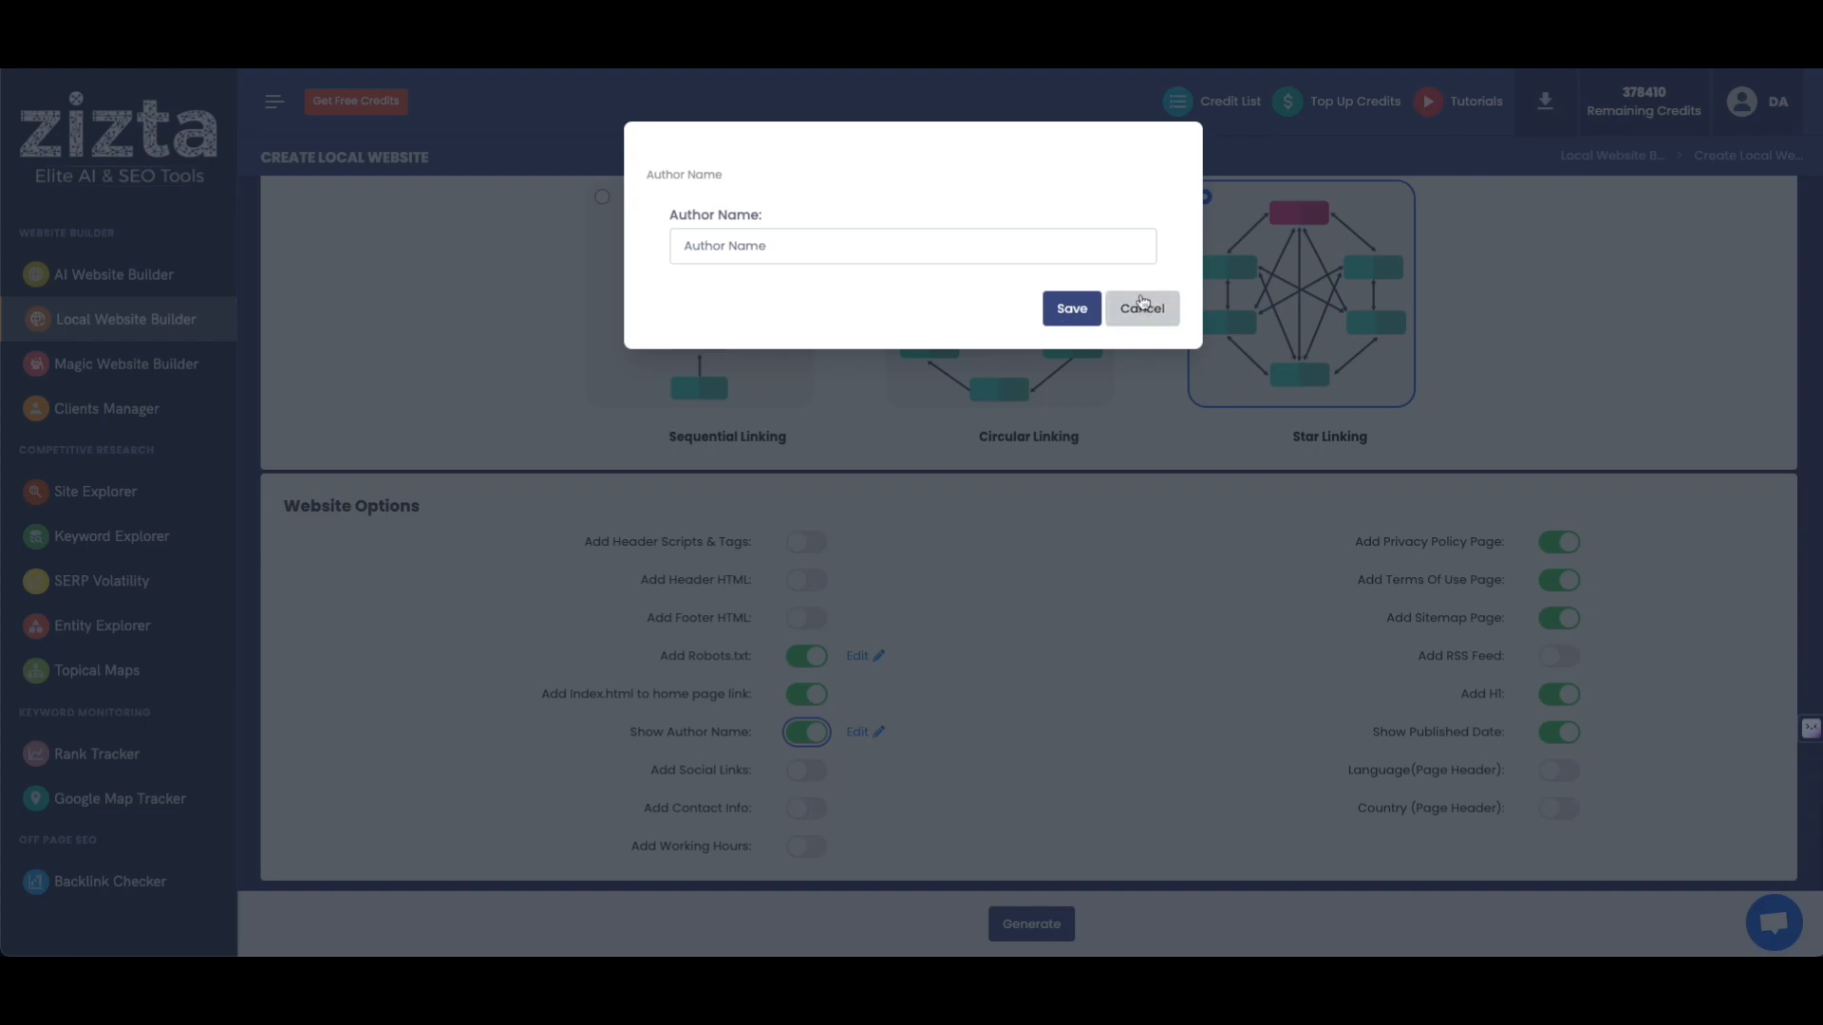
left_click(1149, 307)
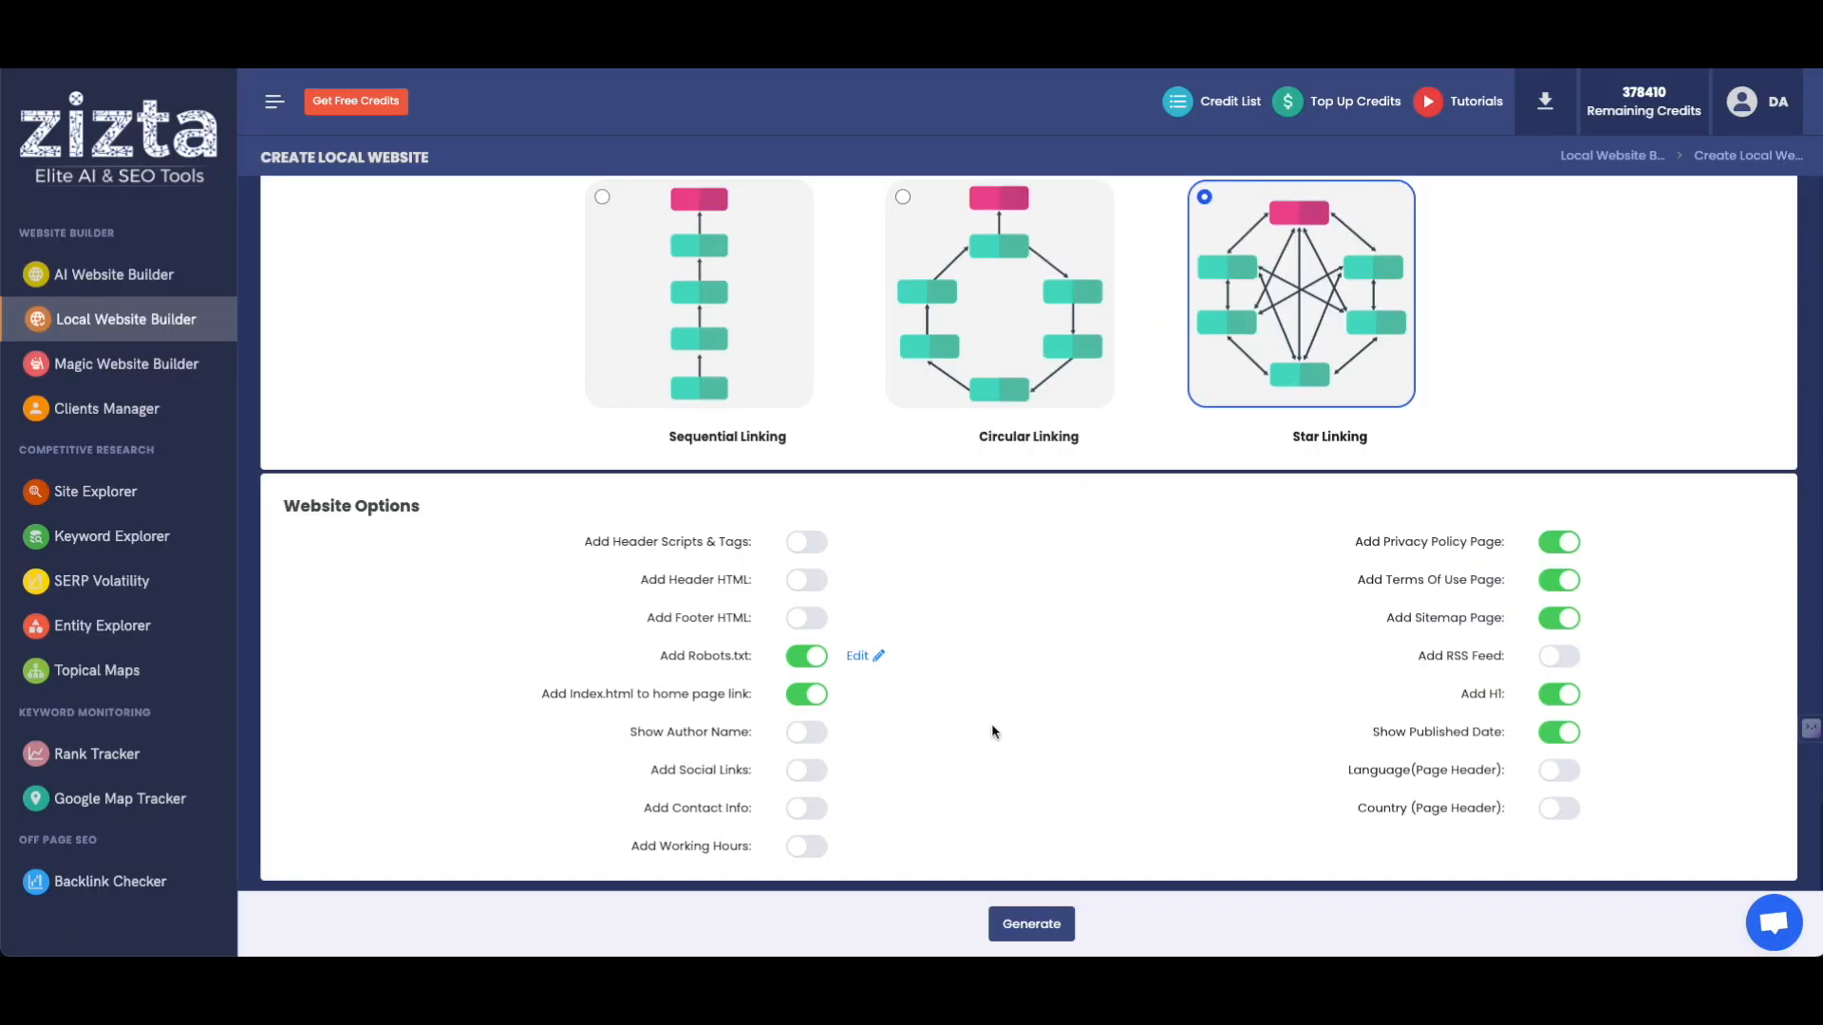
Try the social links option with its header and footer placements, and cancel it without entering any URLs.
left_click(802, 769)
left_click(853, 308)
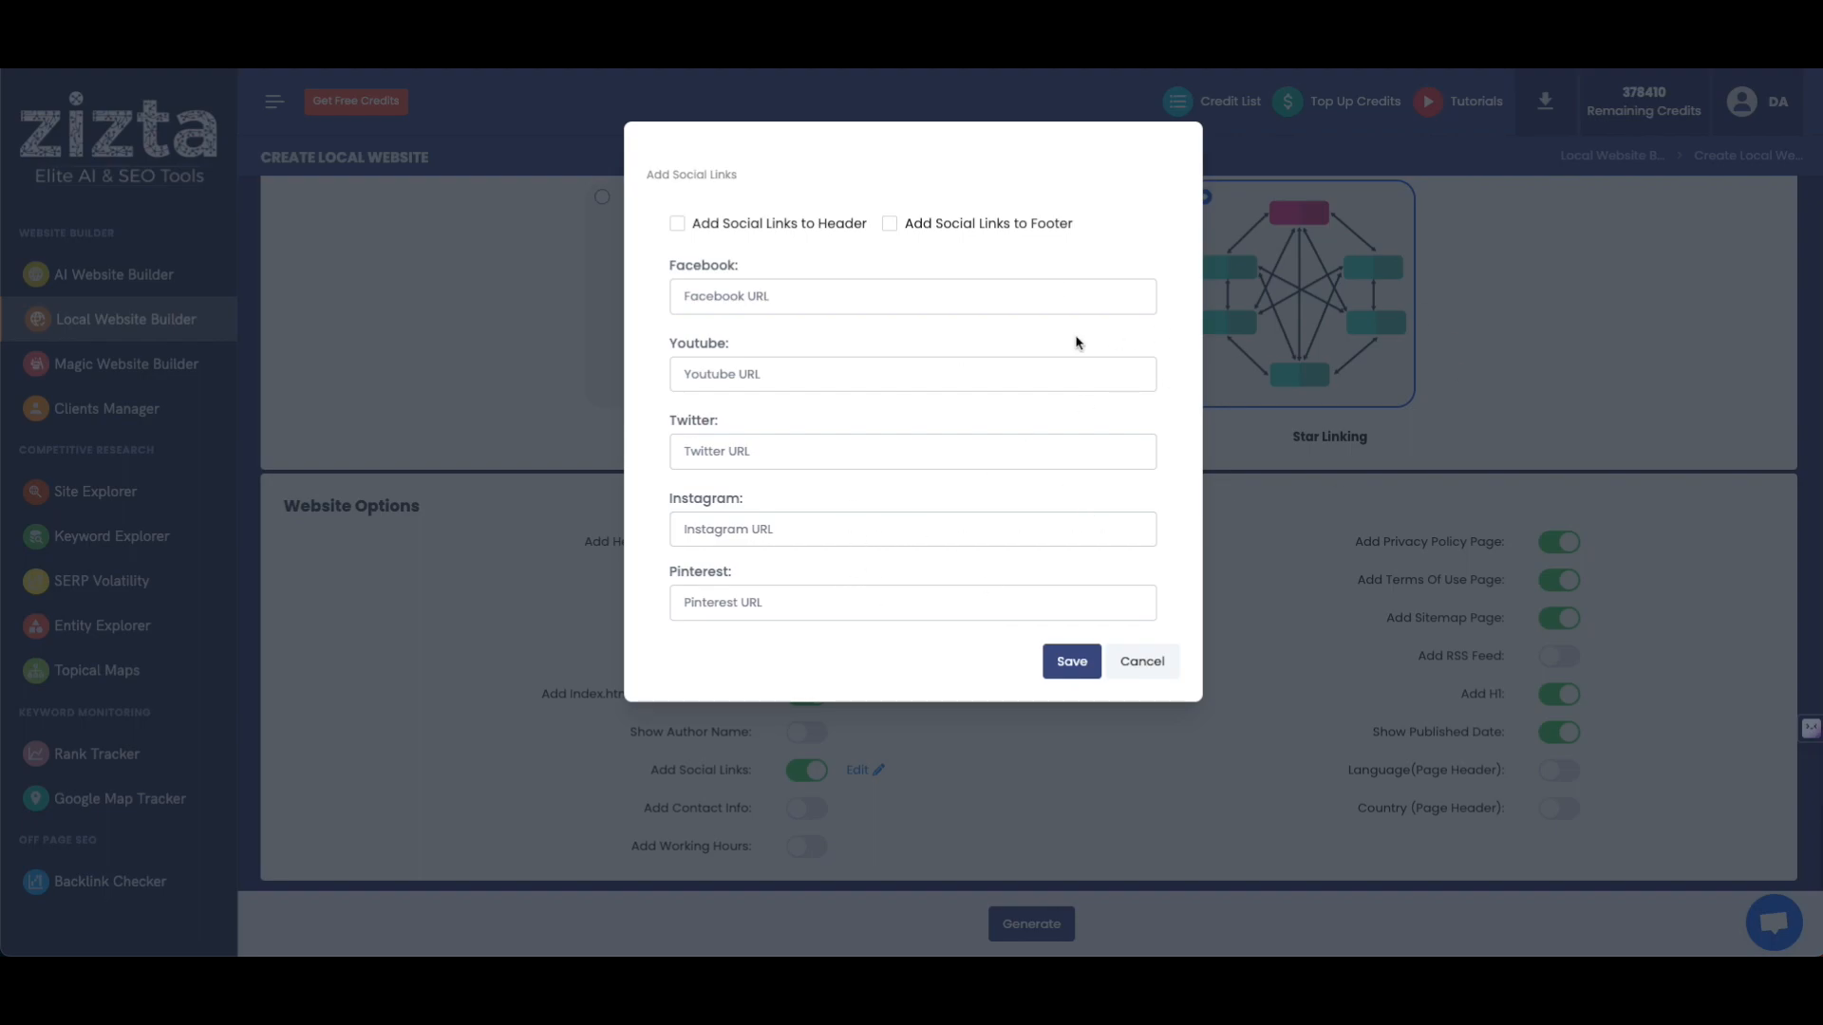
left_click(760, 225)
left_click(1012, 232)
left_click(825, 226)
left_click(936, 228)
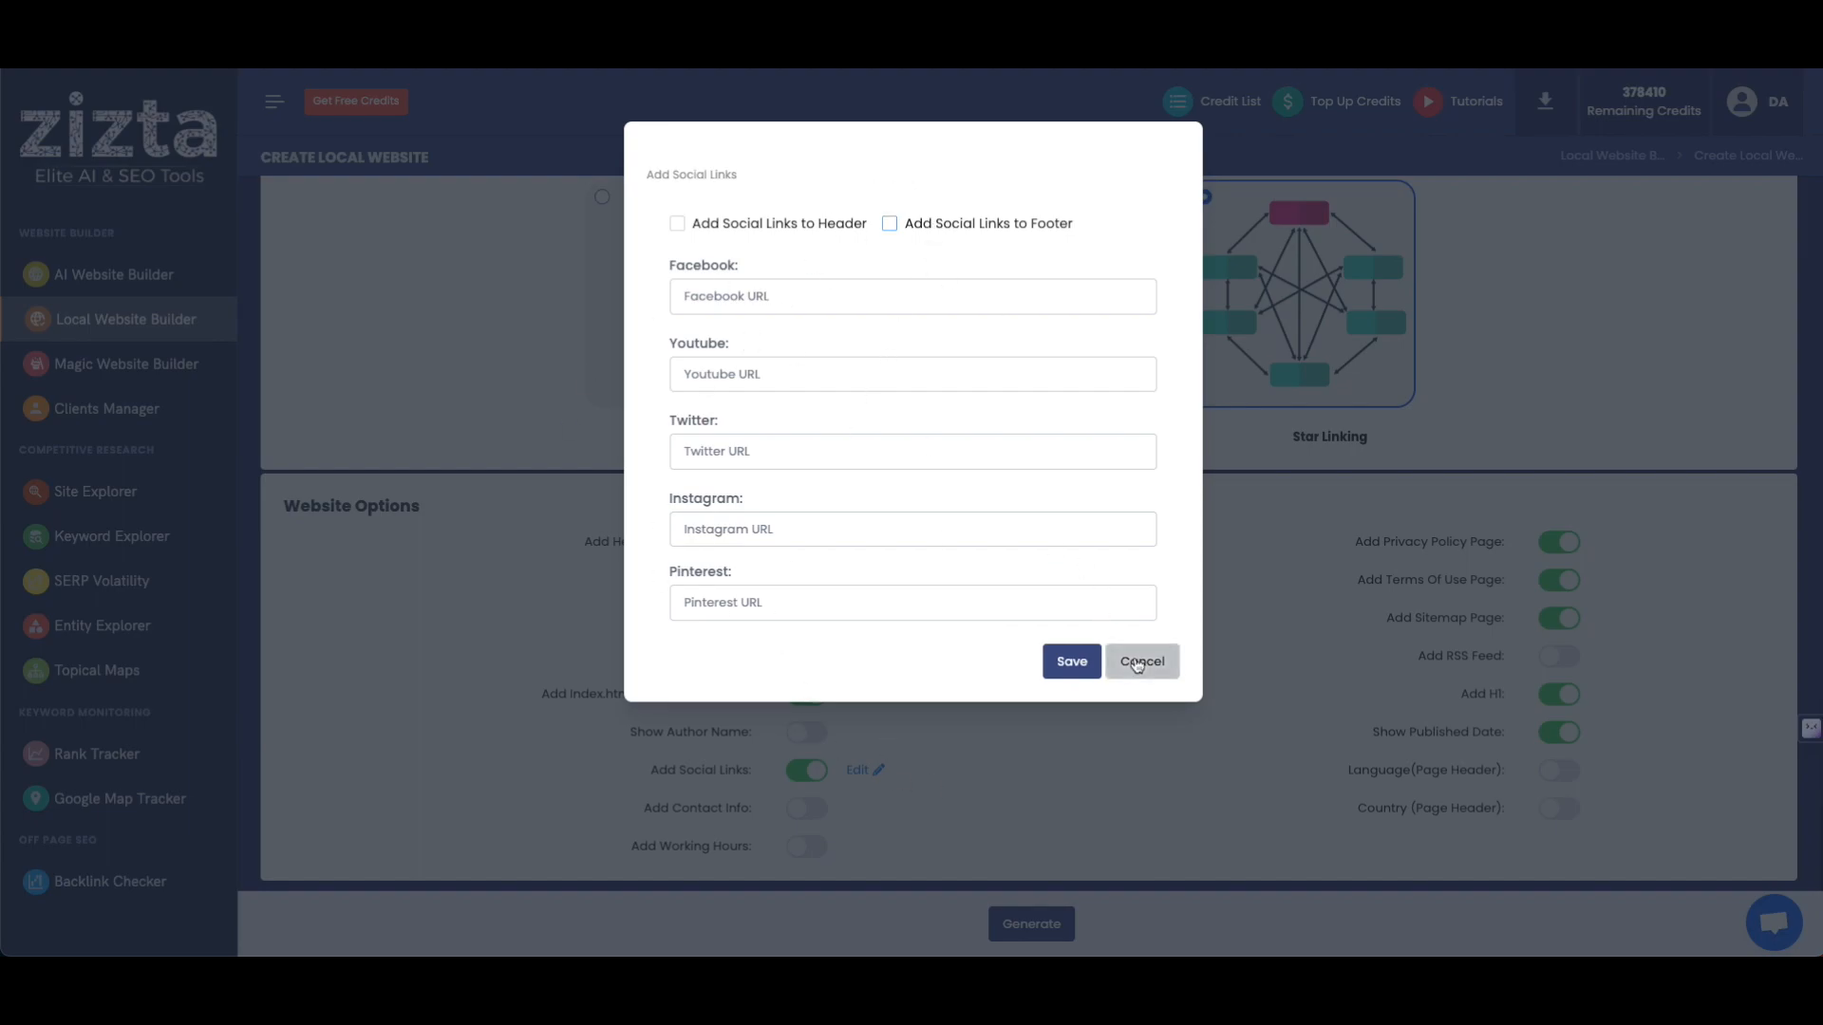
left_click(1138, 664)
Enable contact info for the website and review its prefilled email, phone, address and map fields.
left_click(799, 810)
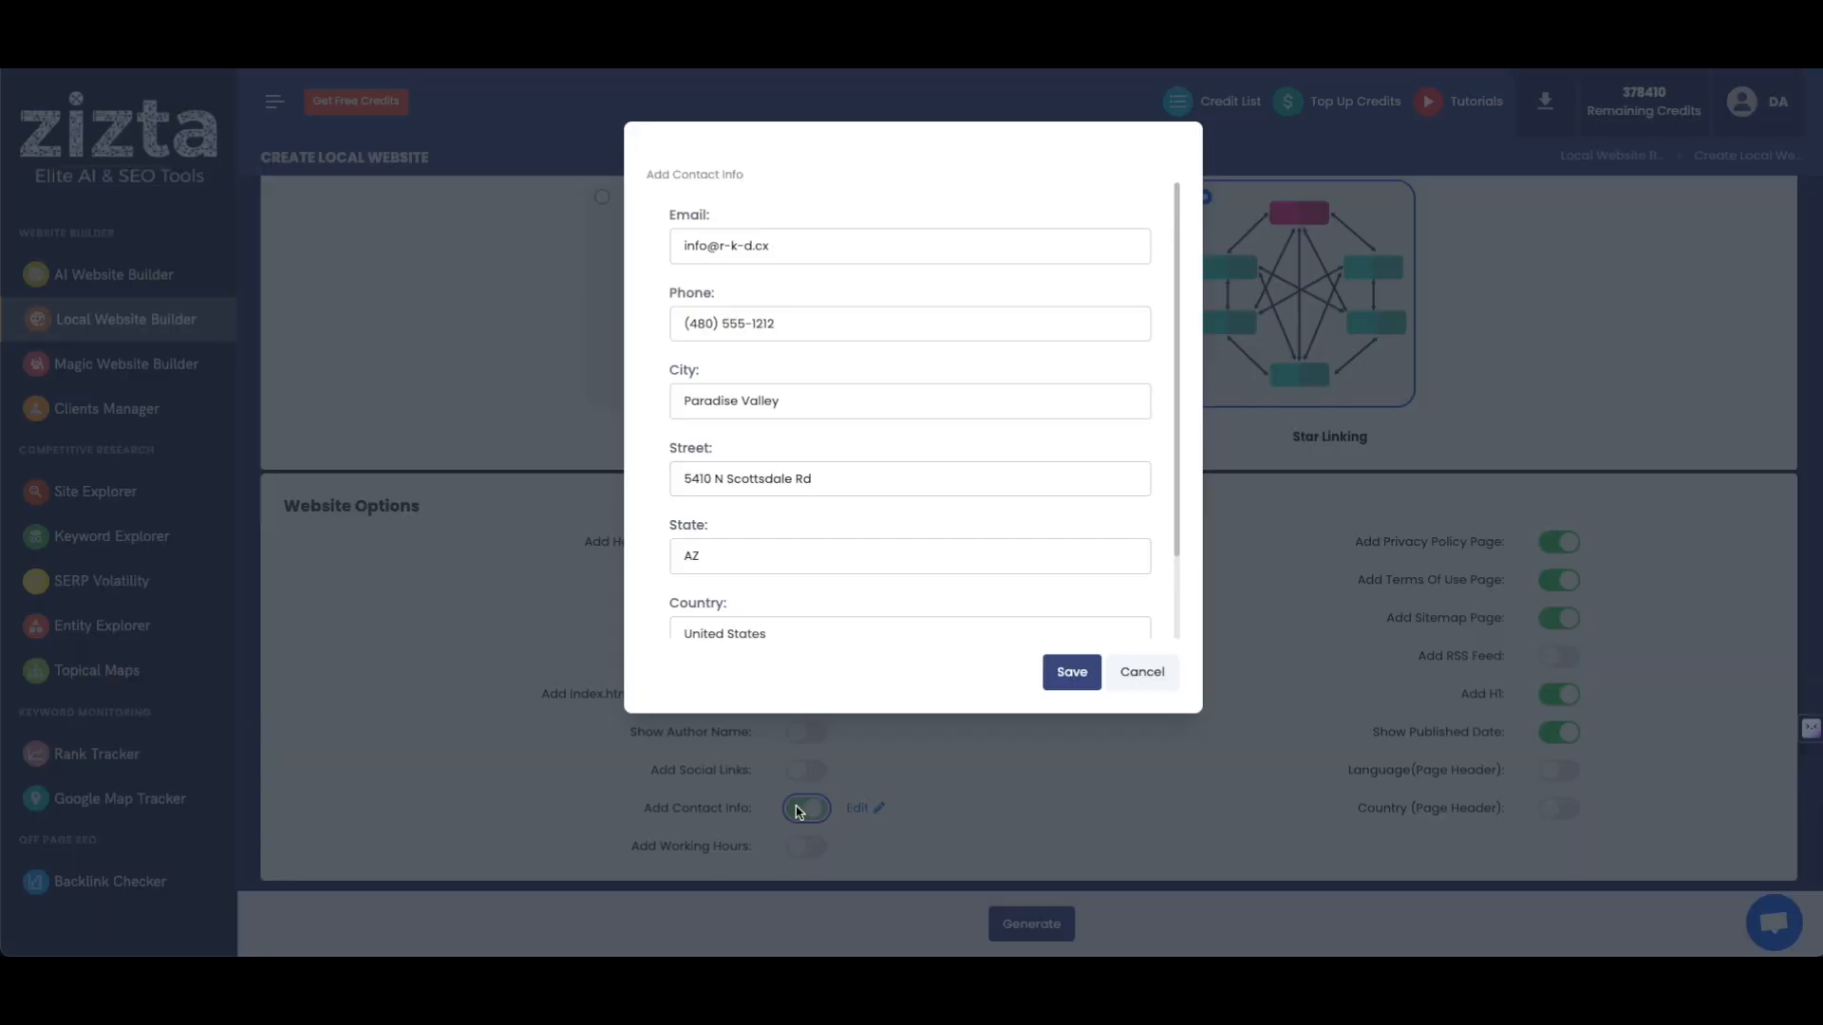
scroll(863, 443, "down", 2)
scroll(863, 442, "up", 2)
scroll(961, 506, "down", 1)
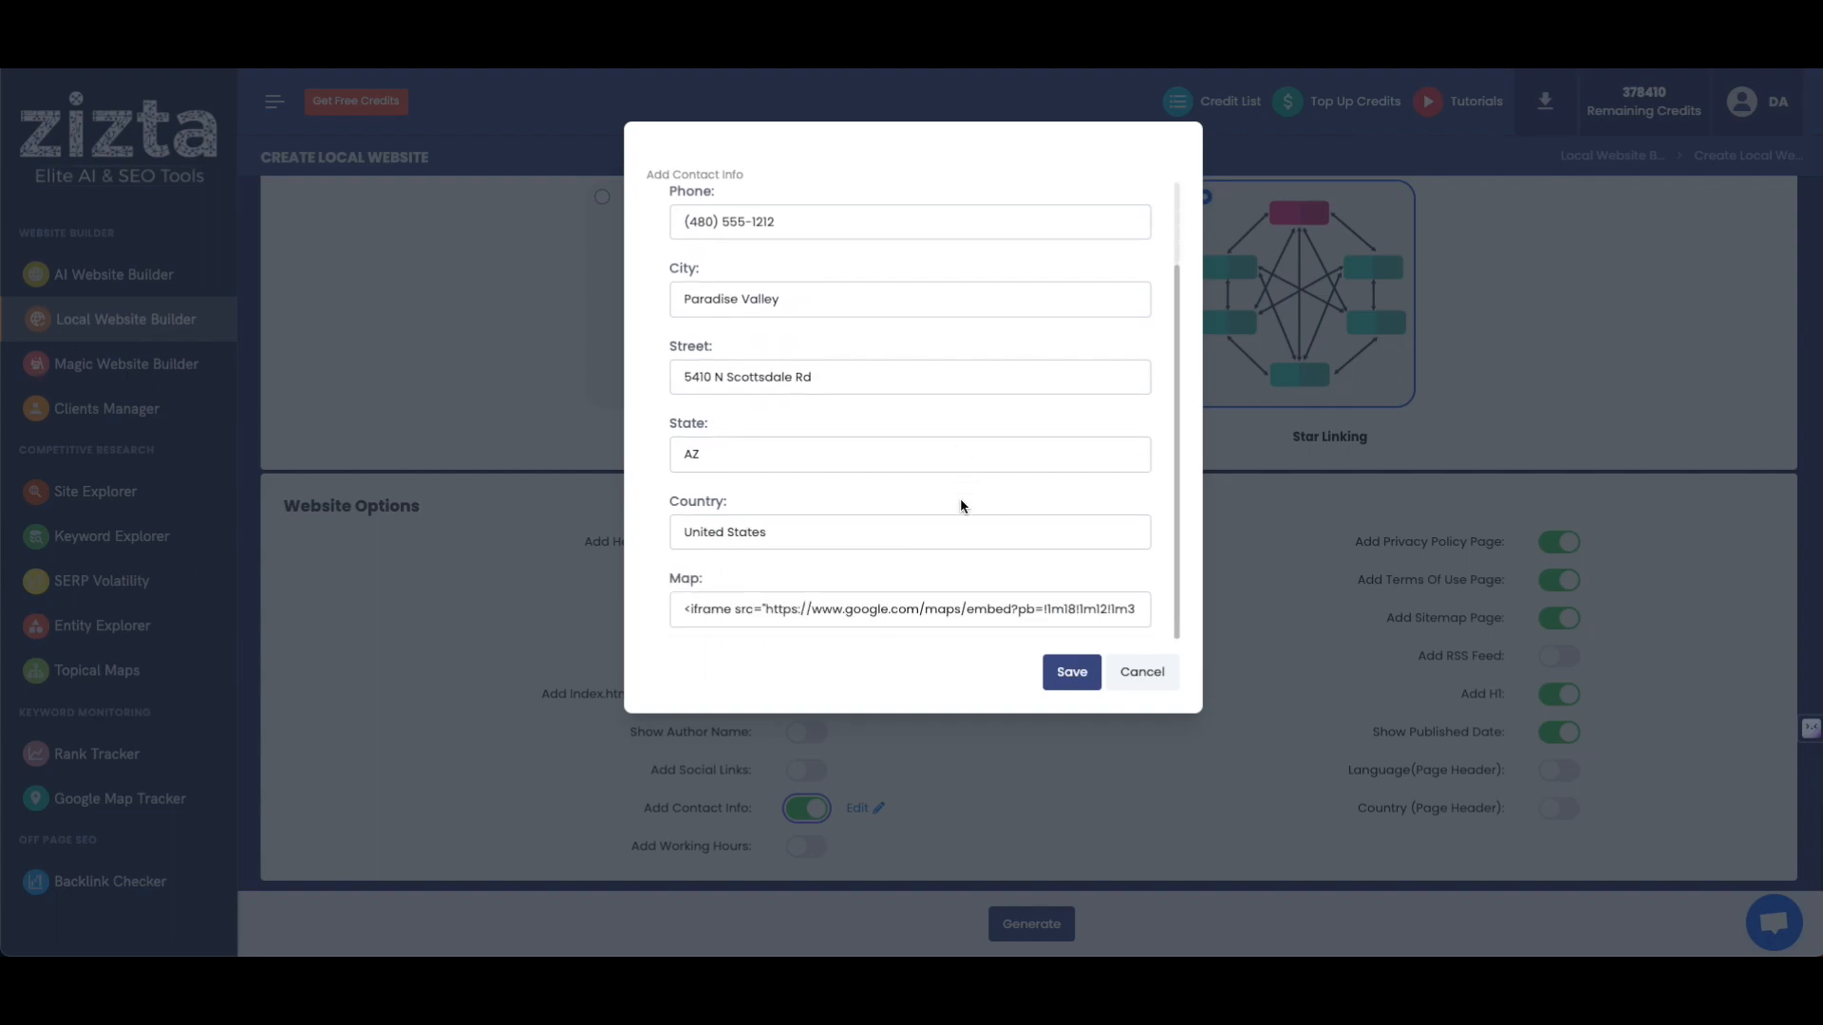
scroll(960, 506, "up", 1)
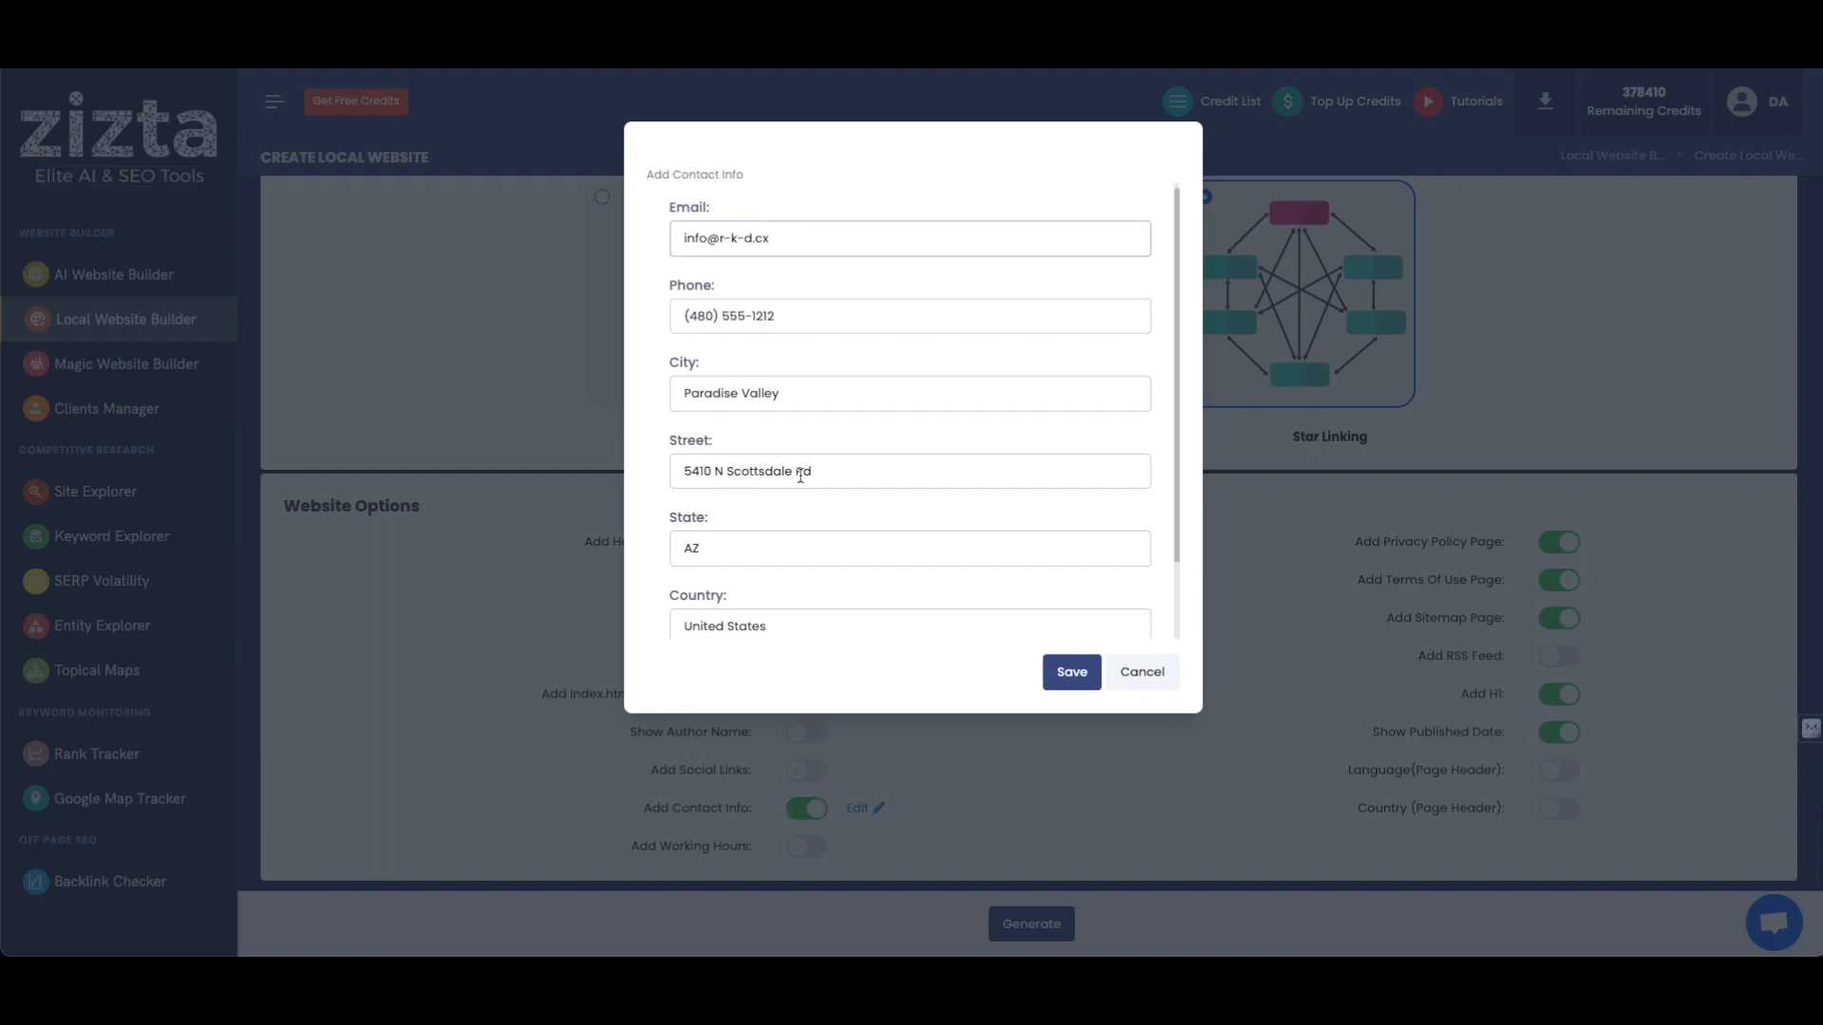
scroll(794, 451, "down", 1)
scroll(794, 453, "up", 1)
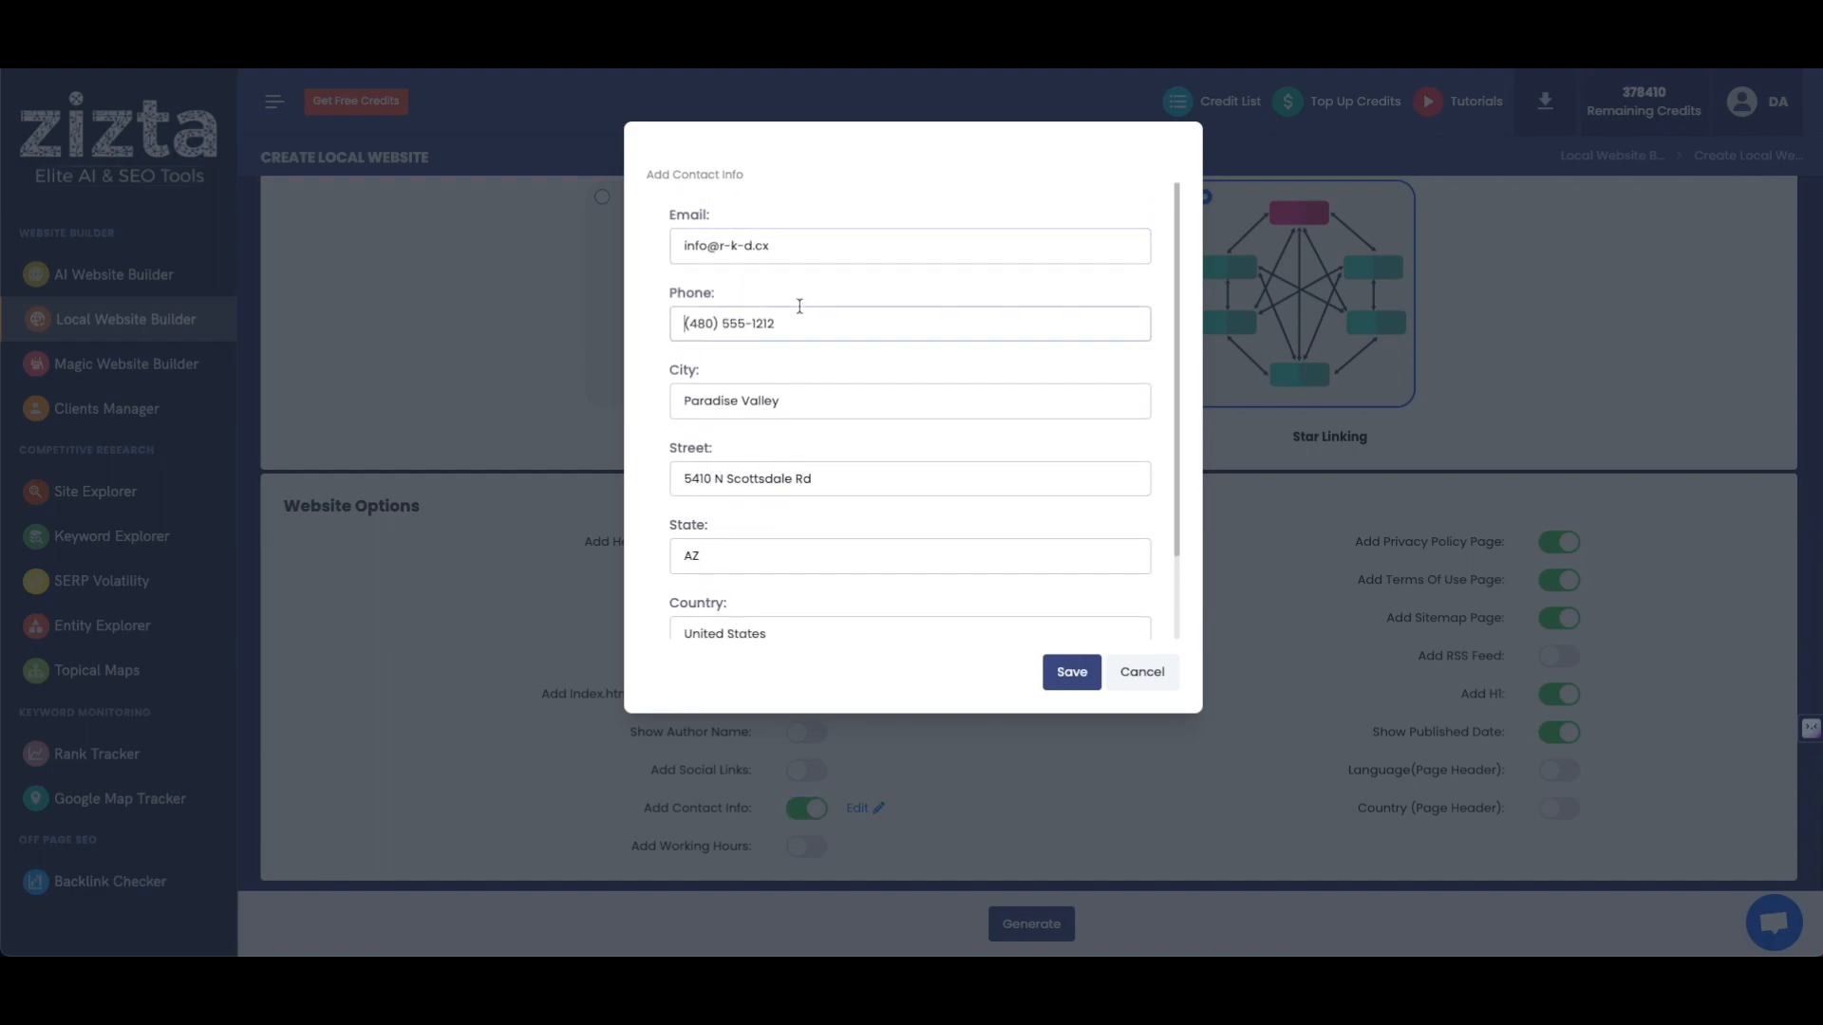
scroll(802, 439, "down", 1)
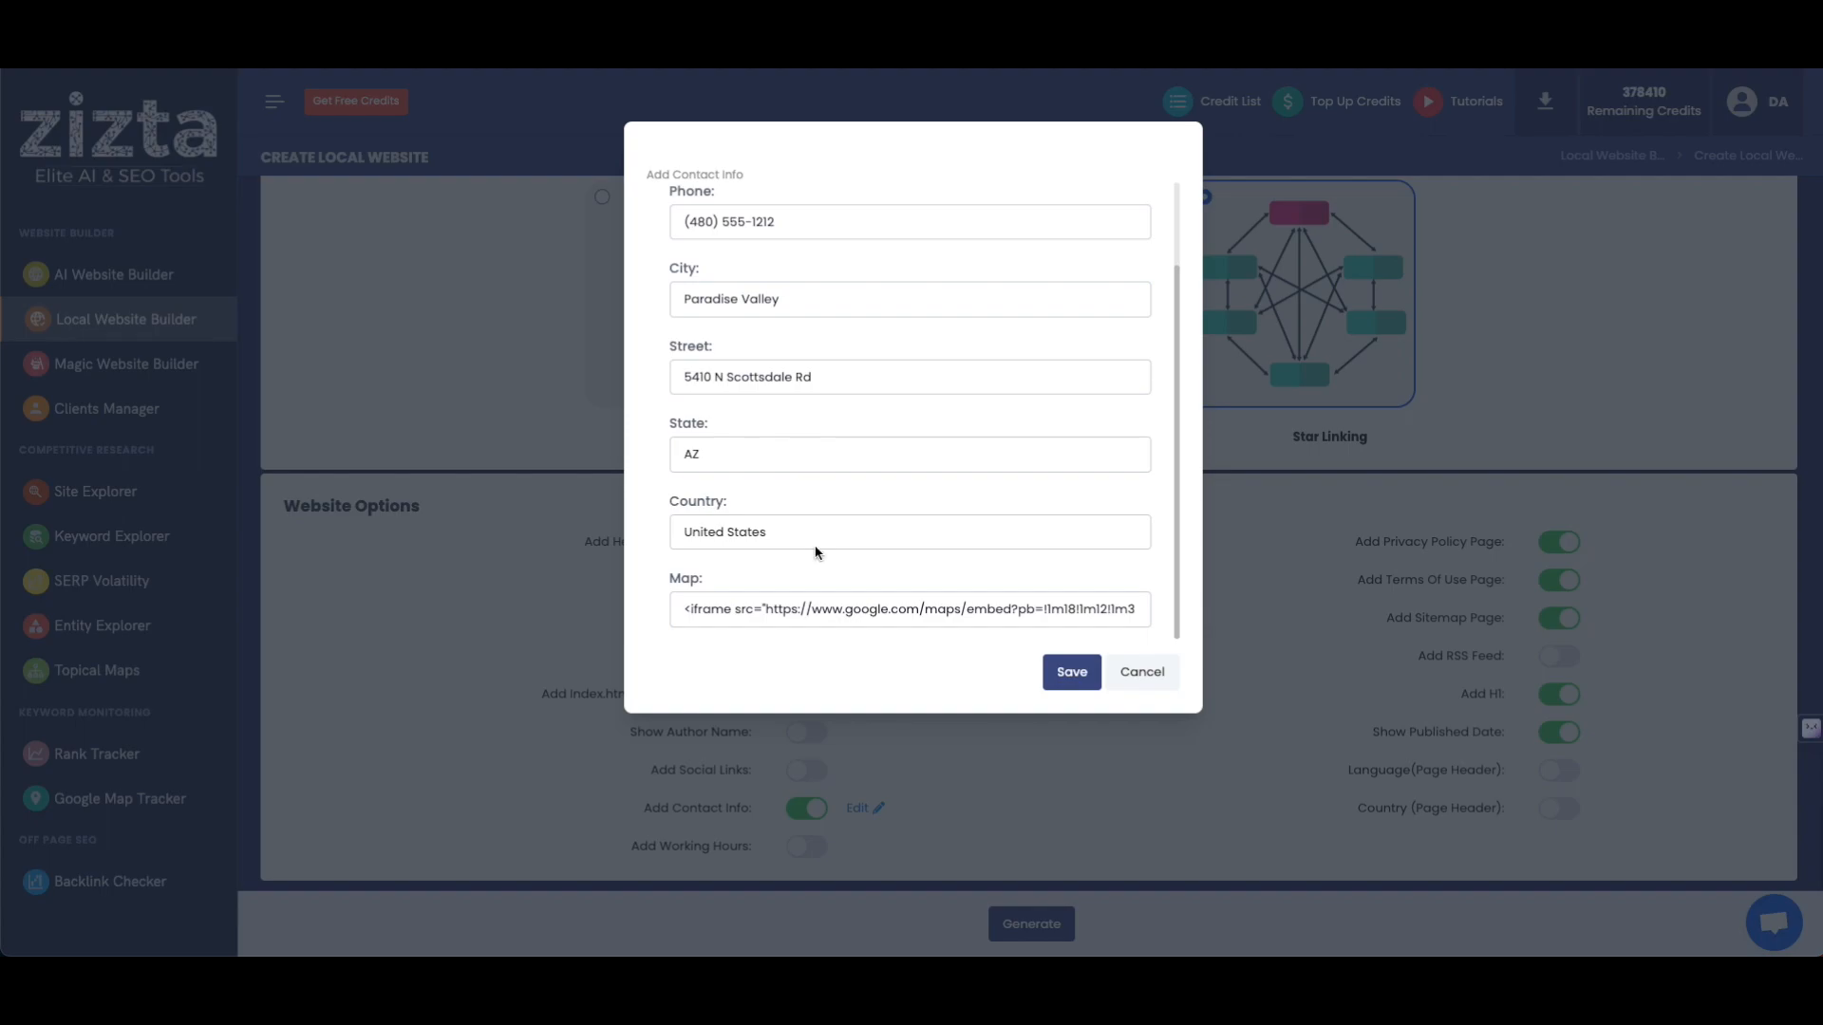
Inspect the full map embed code in the contact info by highlighting it from start to end.
left_click_drag(682, 609, 1153, 615)
left_click(906, 610)
left_click_drag(906, 610, 1168, 618)
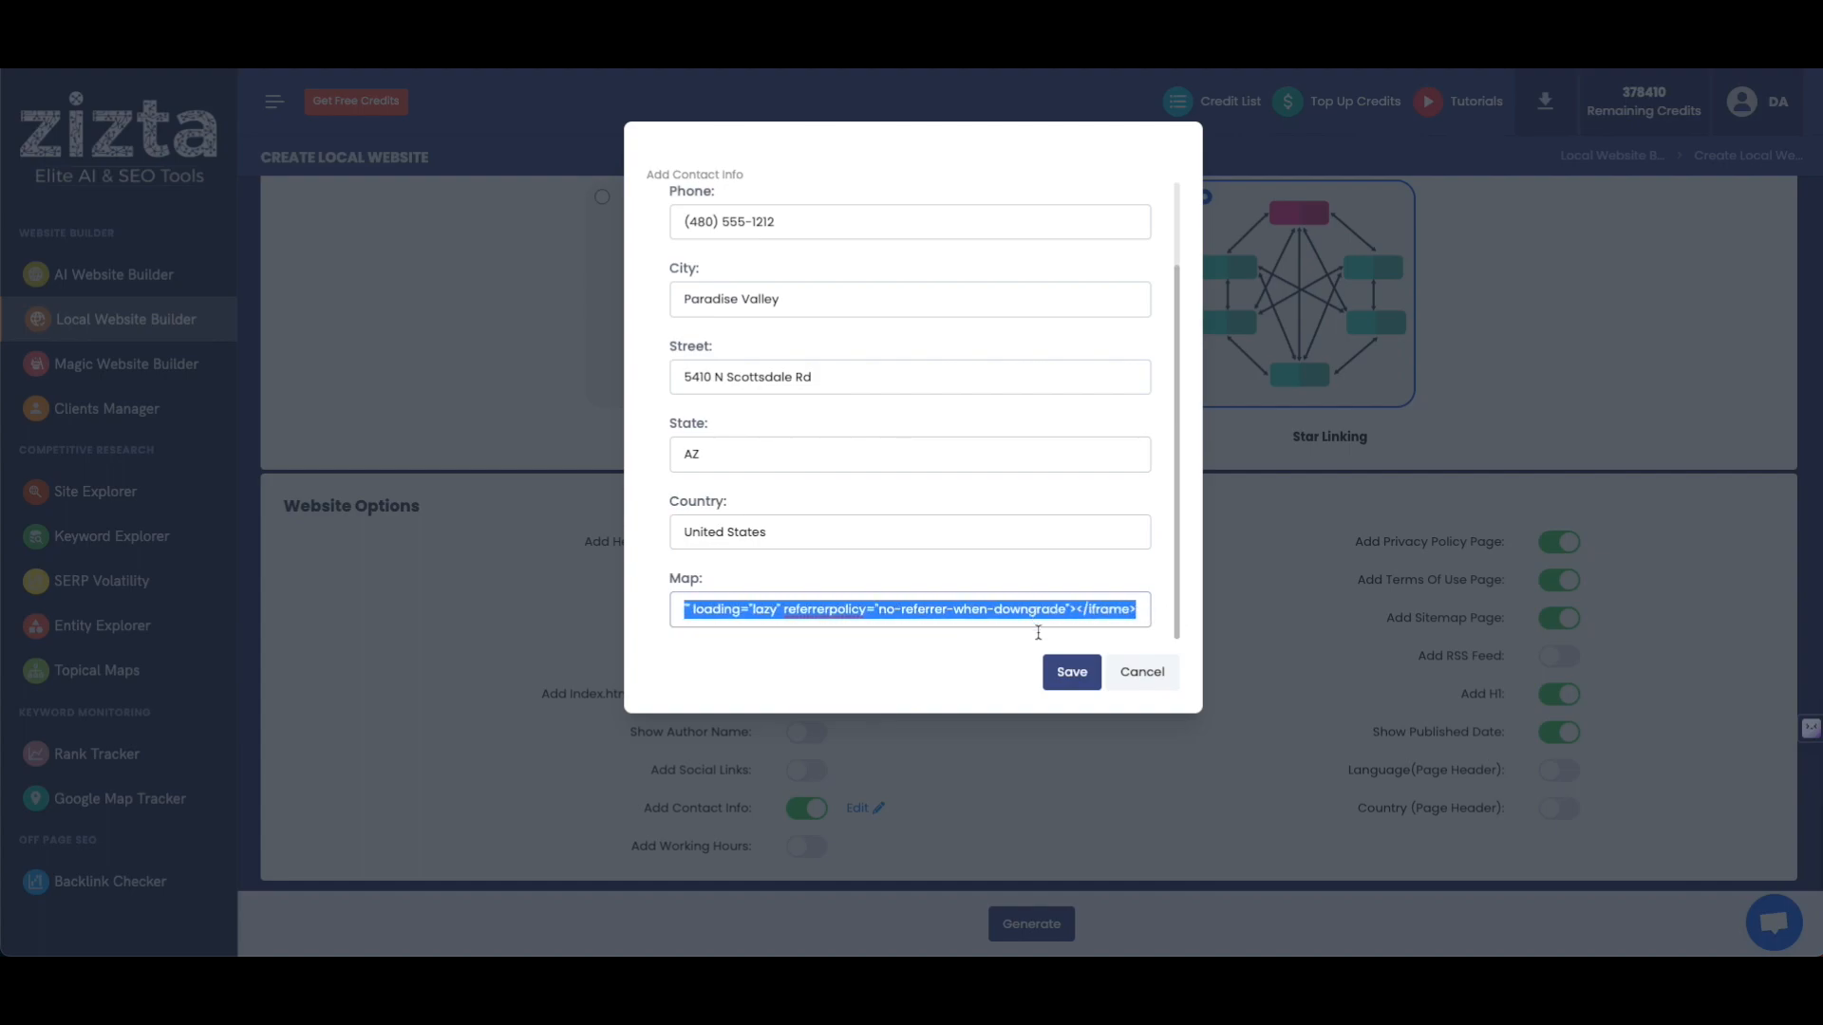
left_click(1082, 609)
left_click_drag(1082, 609, 676, 611)
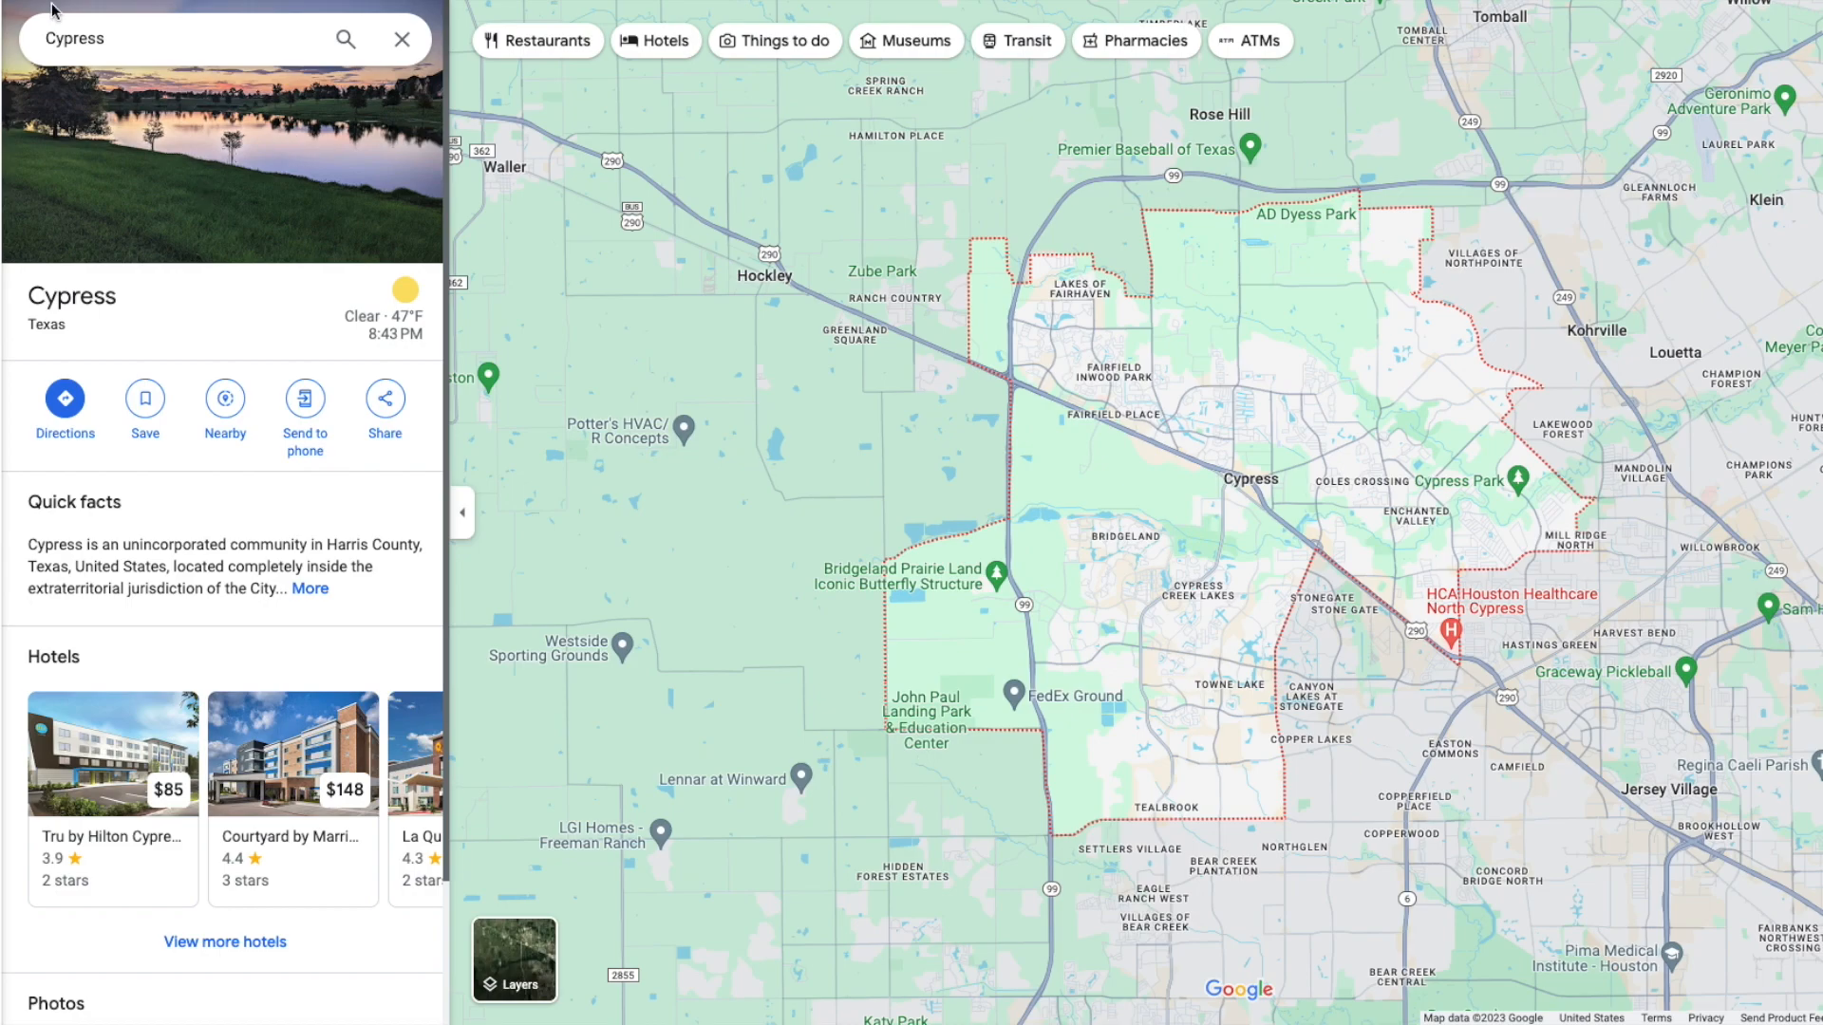
Switch to Google Maps and copy the medium-size map embed HTML for Cypress, Texas.
left_click(385, 410)
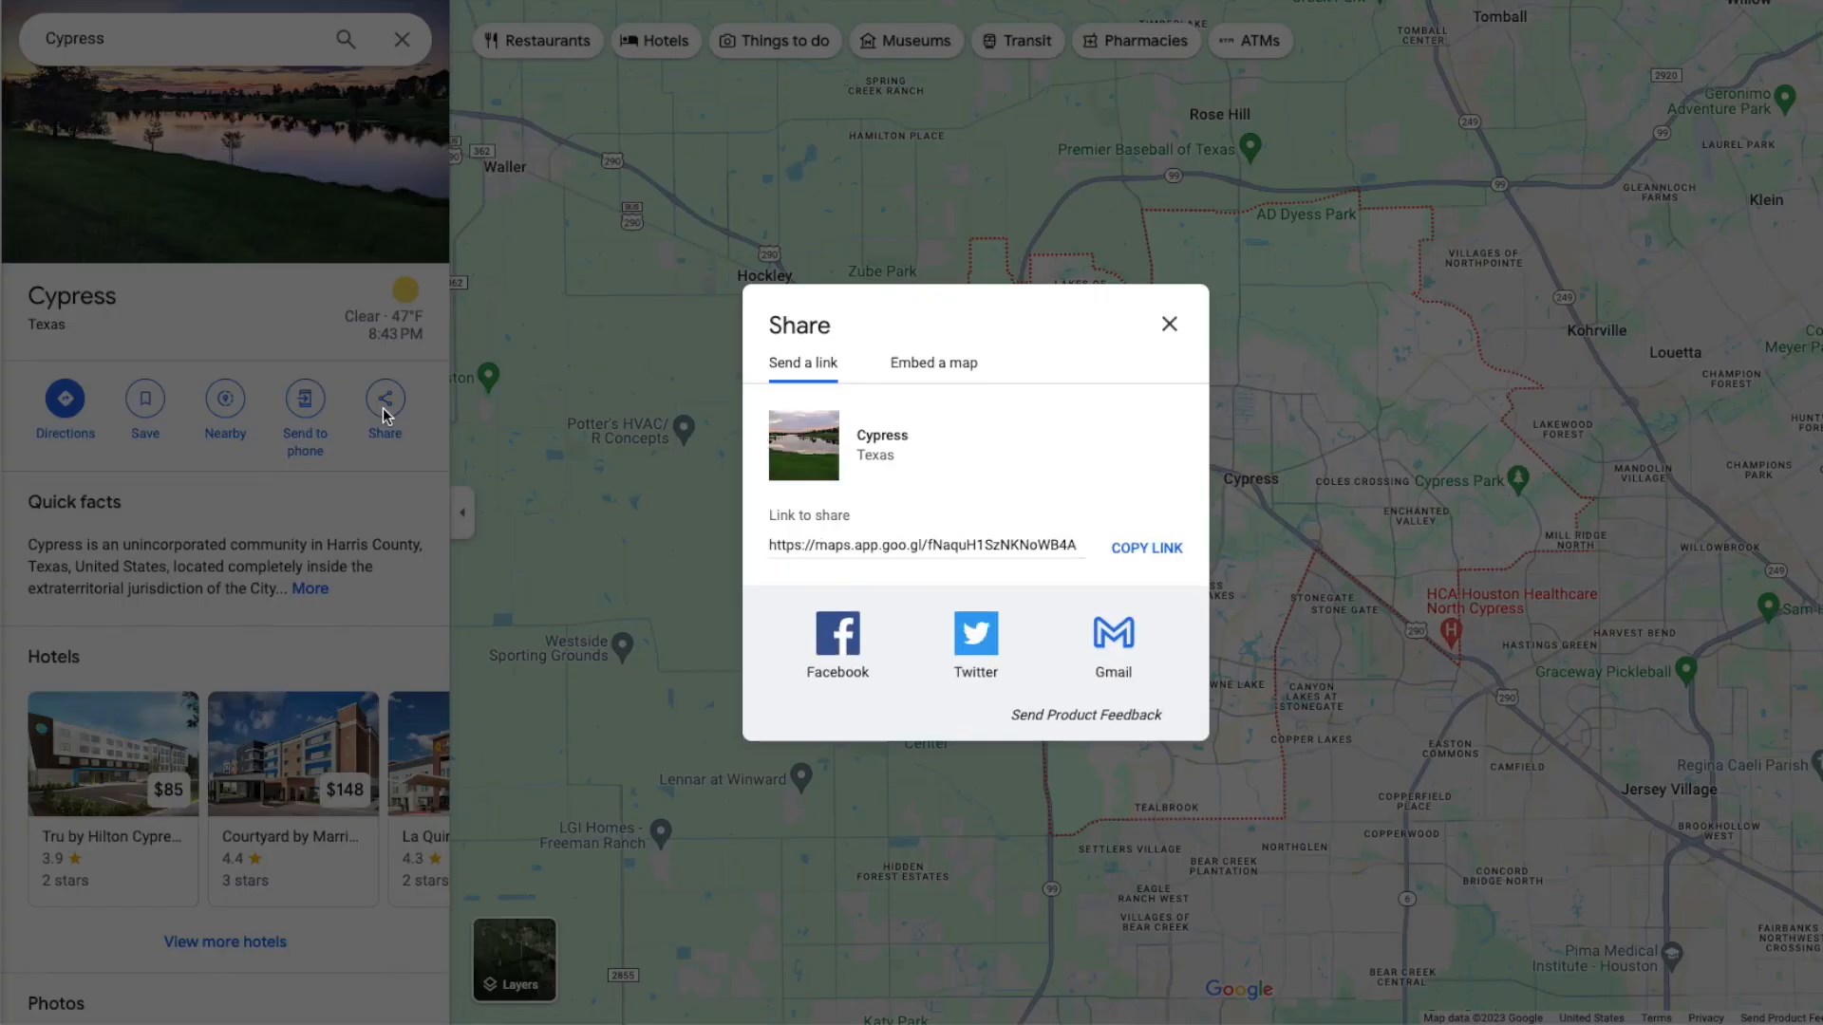
left_click(948, 376)
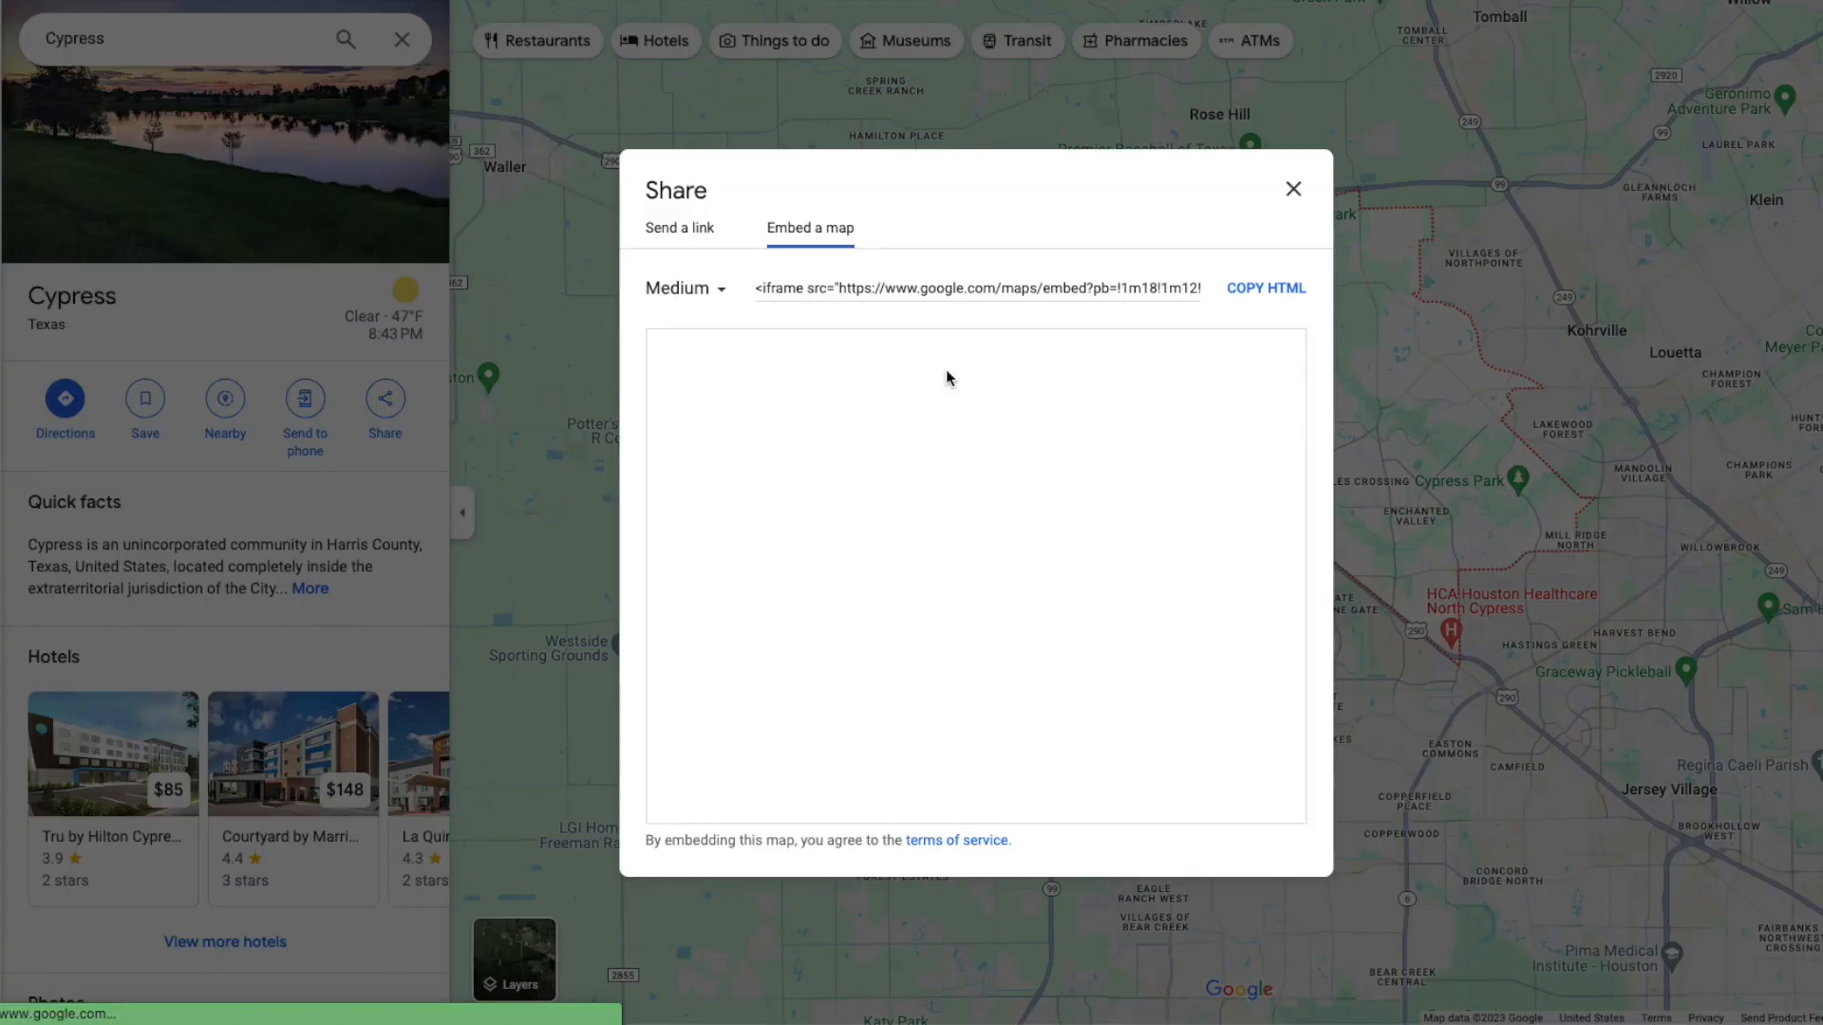
left_click(1252, 293)
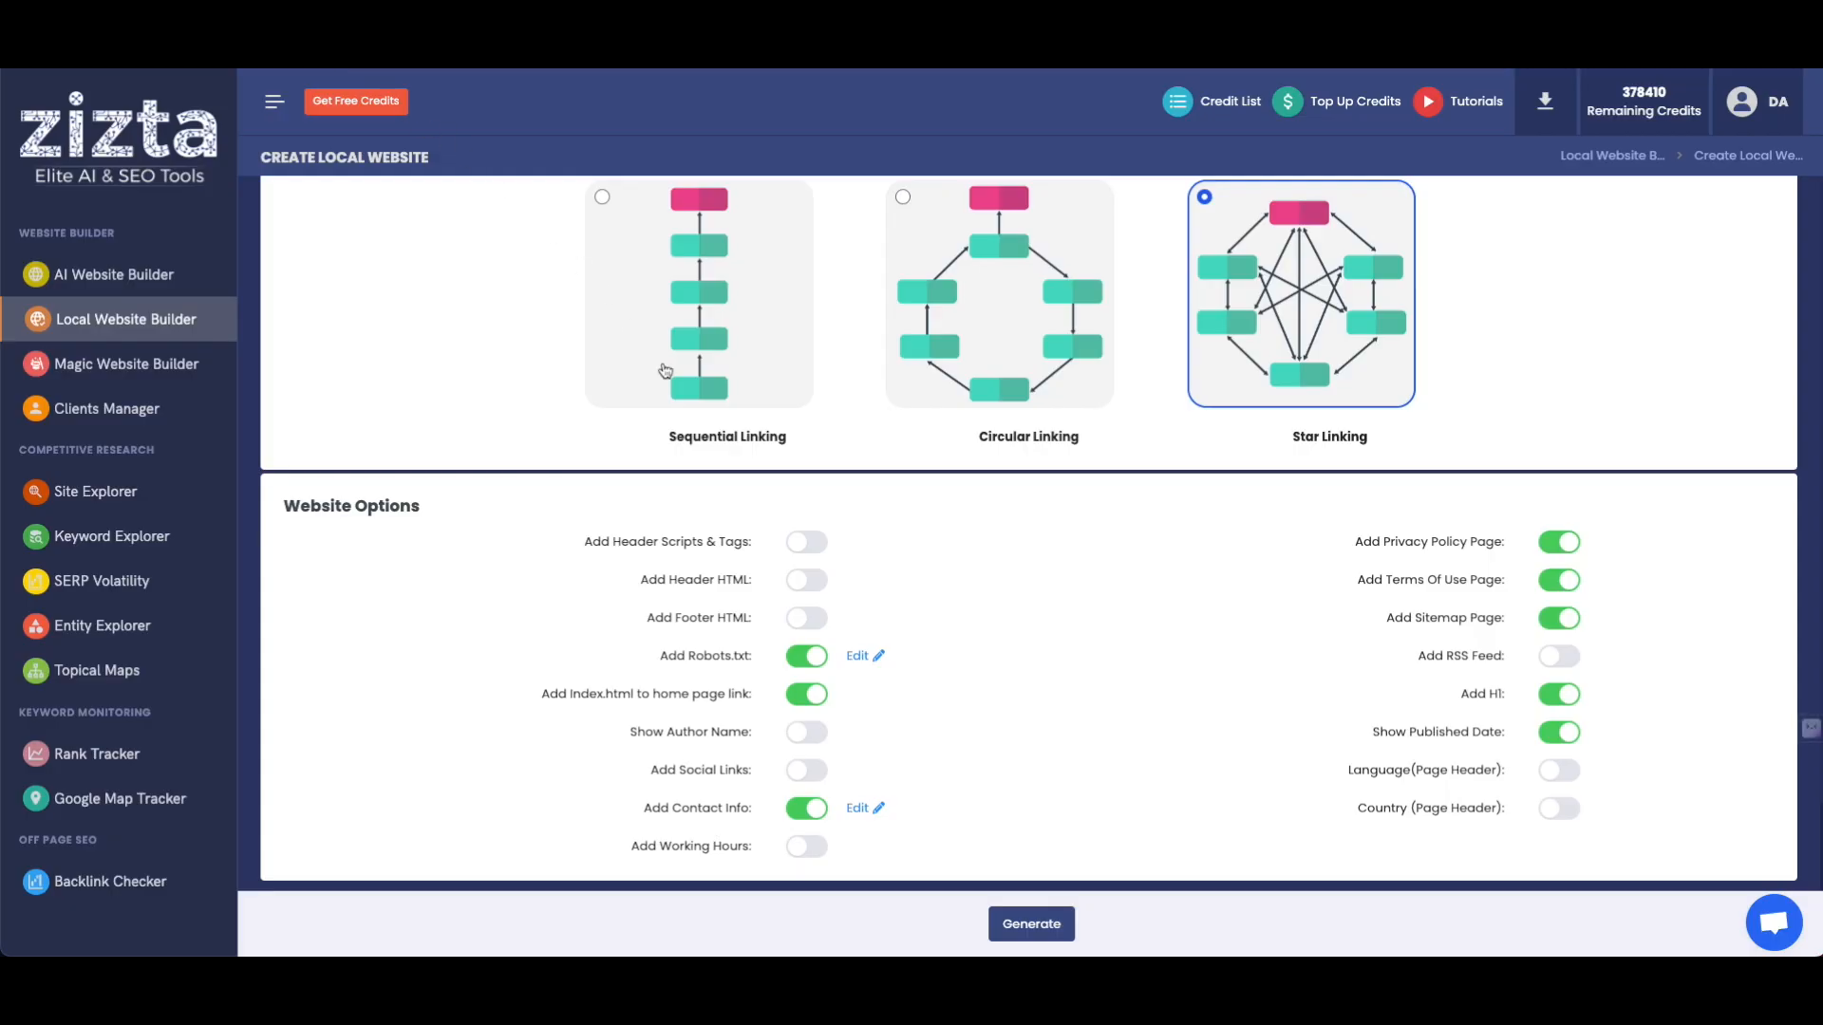
Return to the website's contact info, select the map embed code and save the contact details.
left_click(860, 808)
scroll(867, 447, "down", 2)
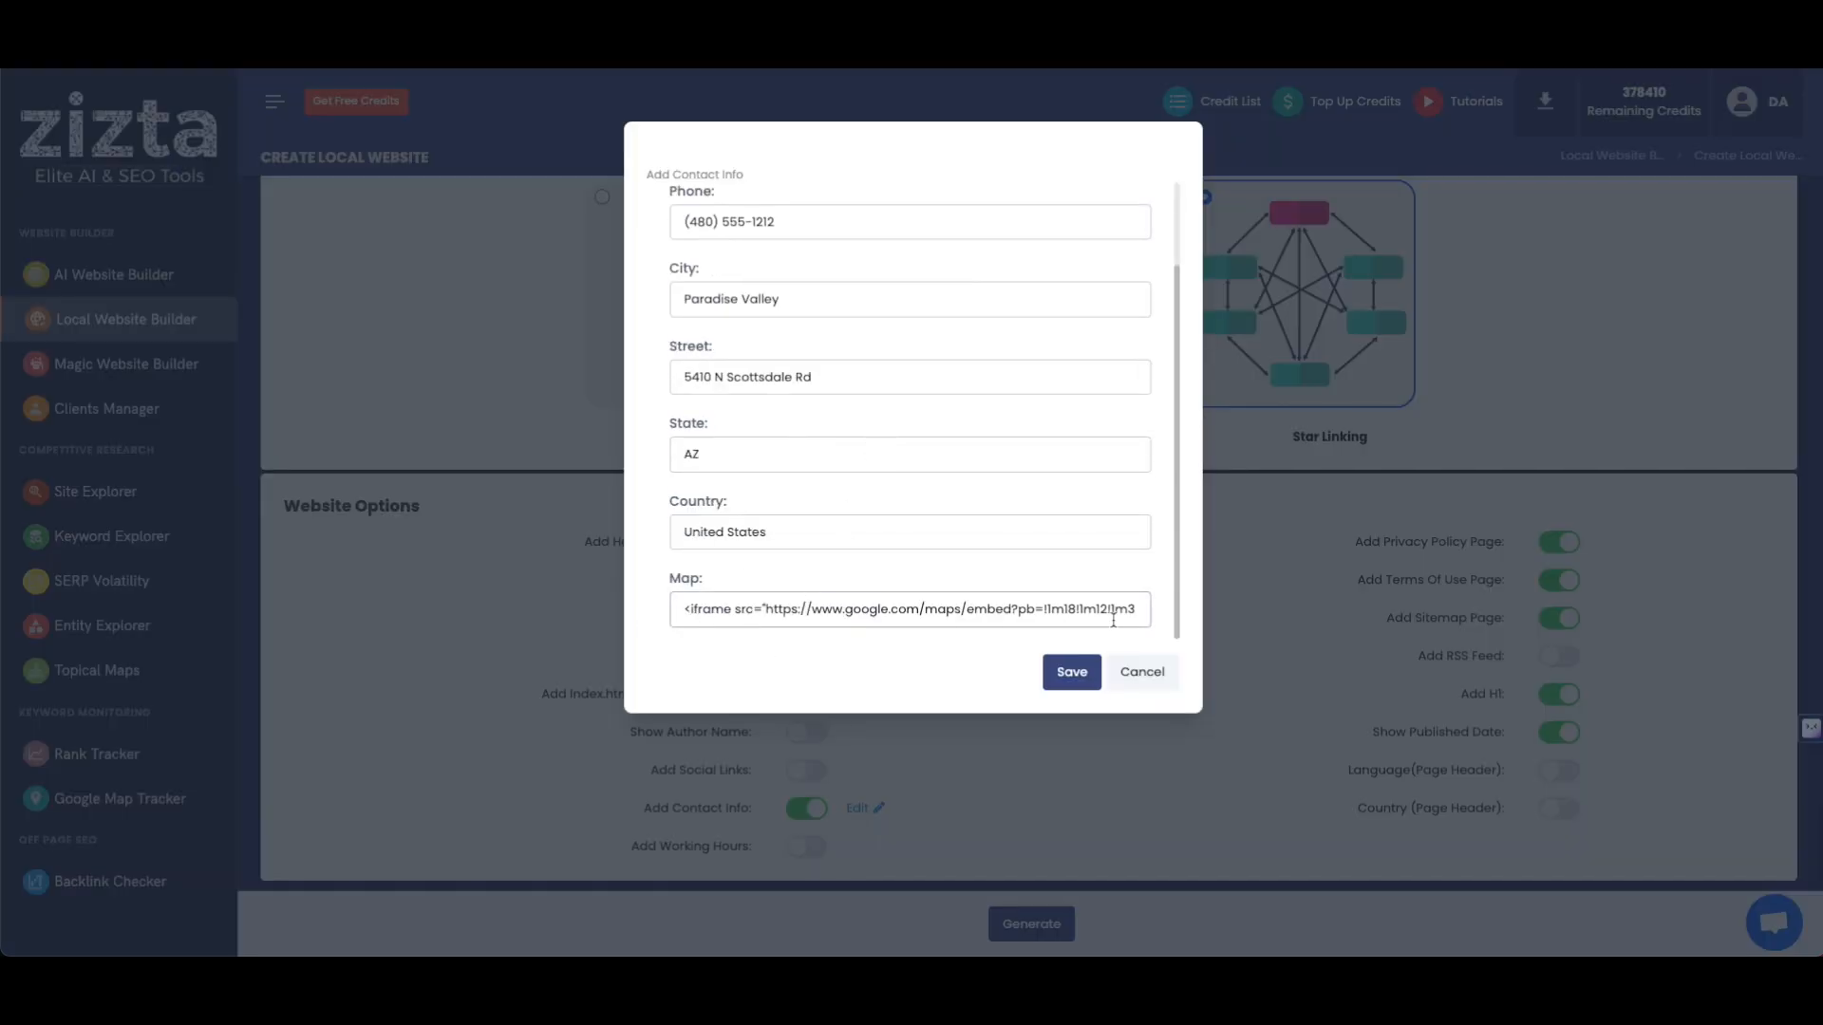
left_click_drag(797, 609, 1156, 617)
left_click(1072, 672)
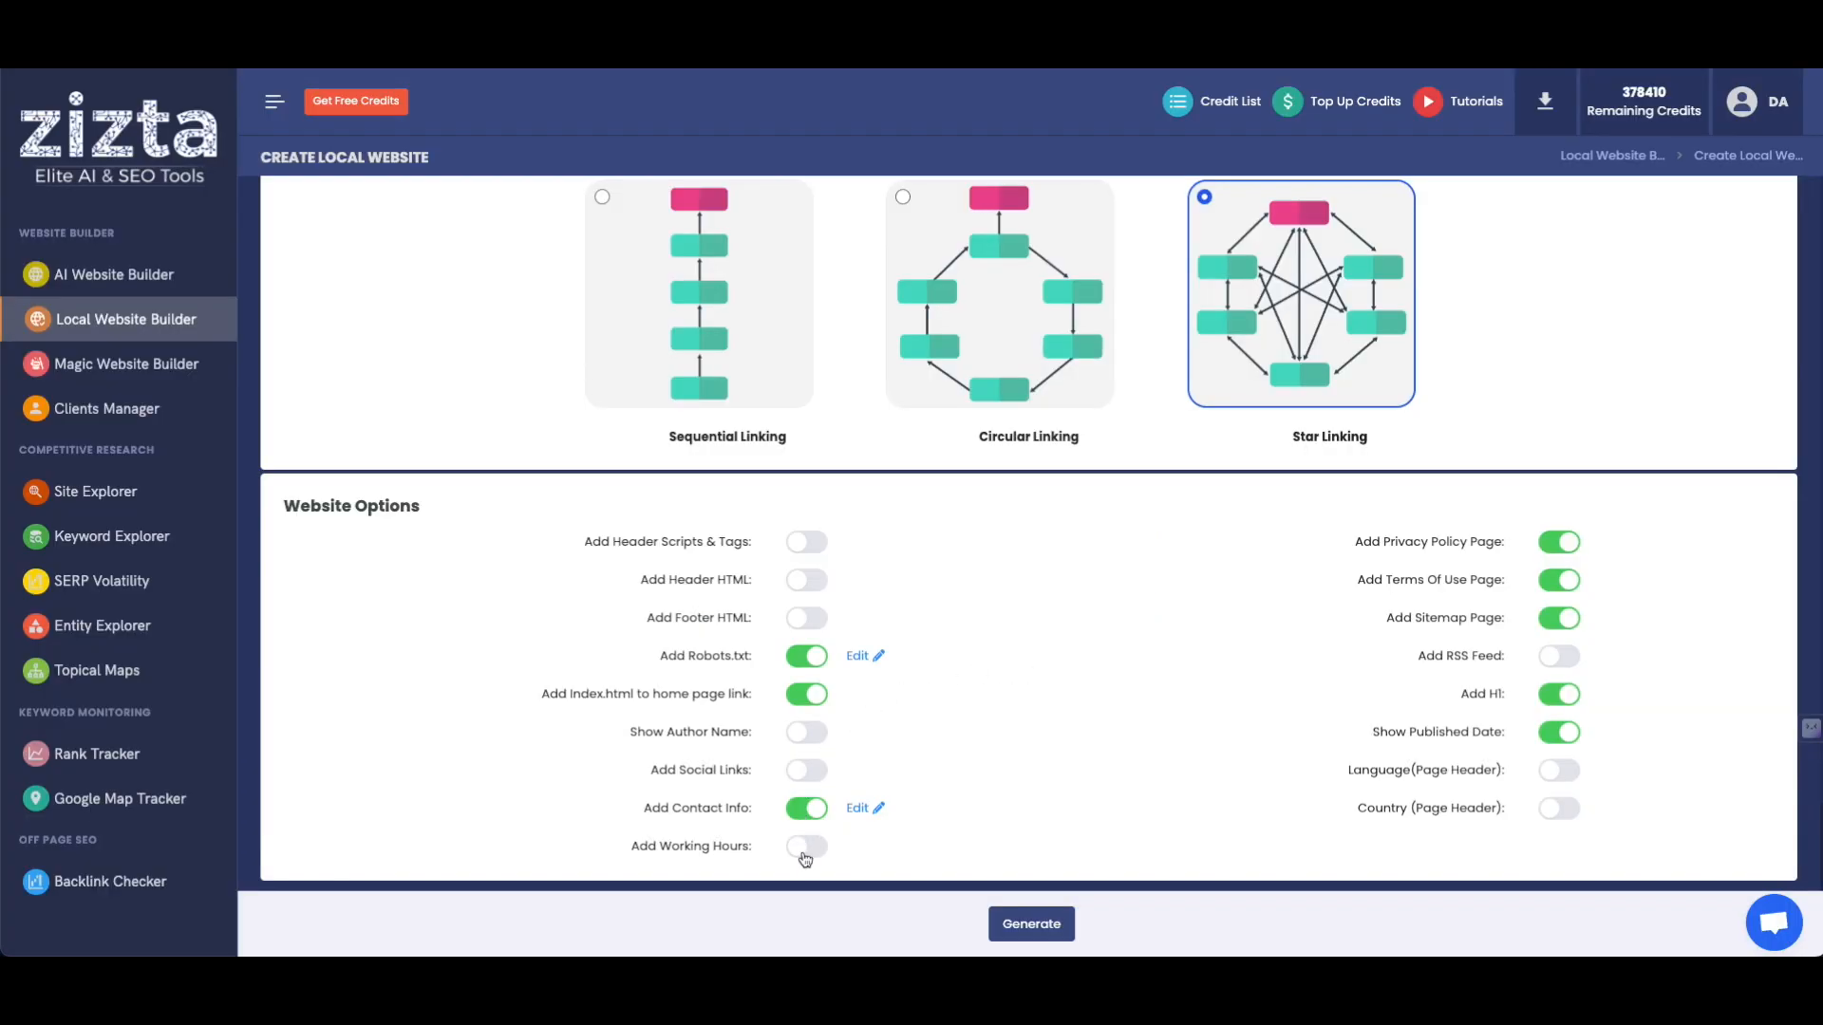
Enable working hours and save the 09:00 AM to 06:00 PM schedule with Sunday as a holiday.
left_click(805, 857)
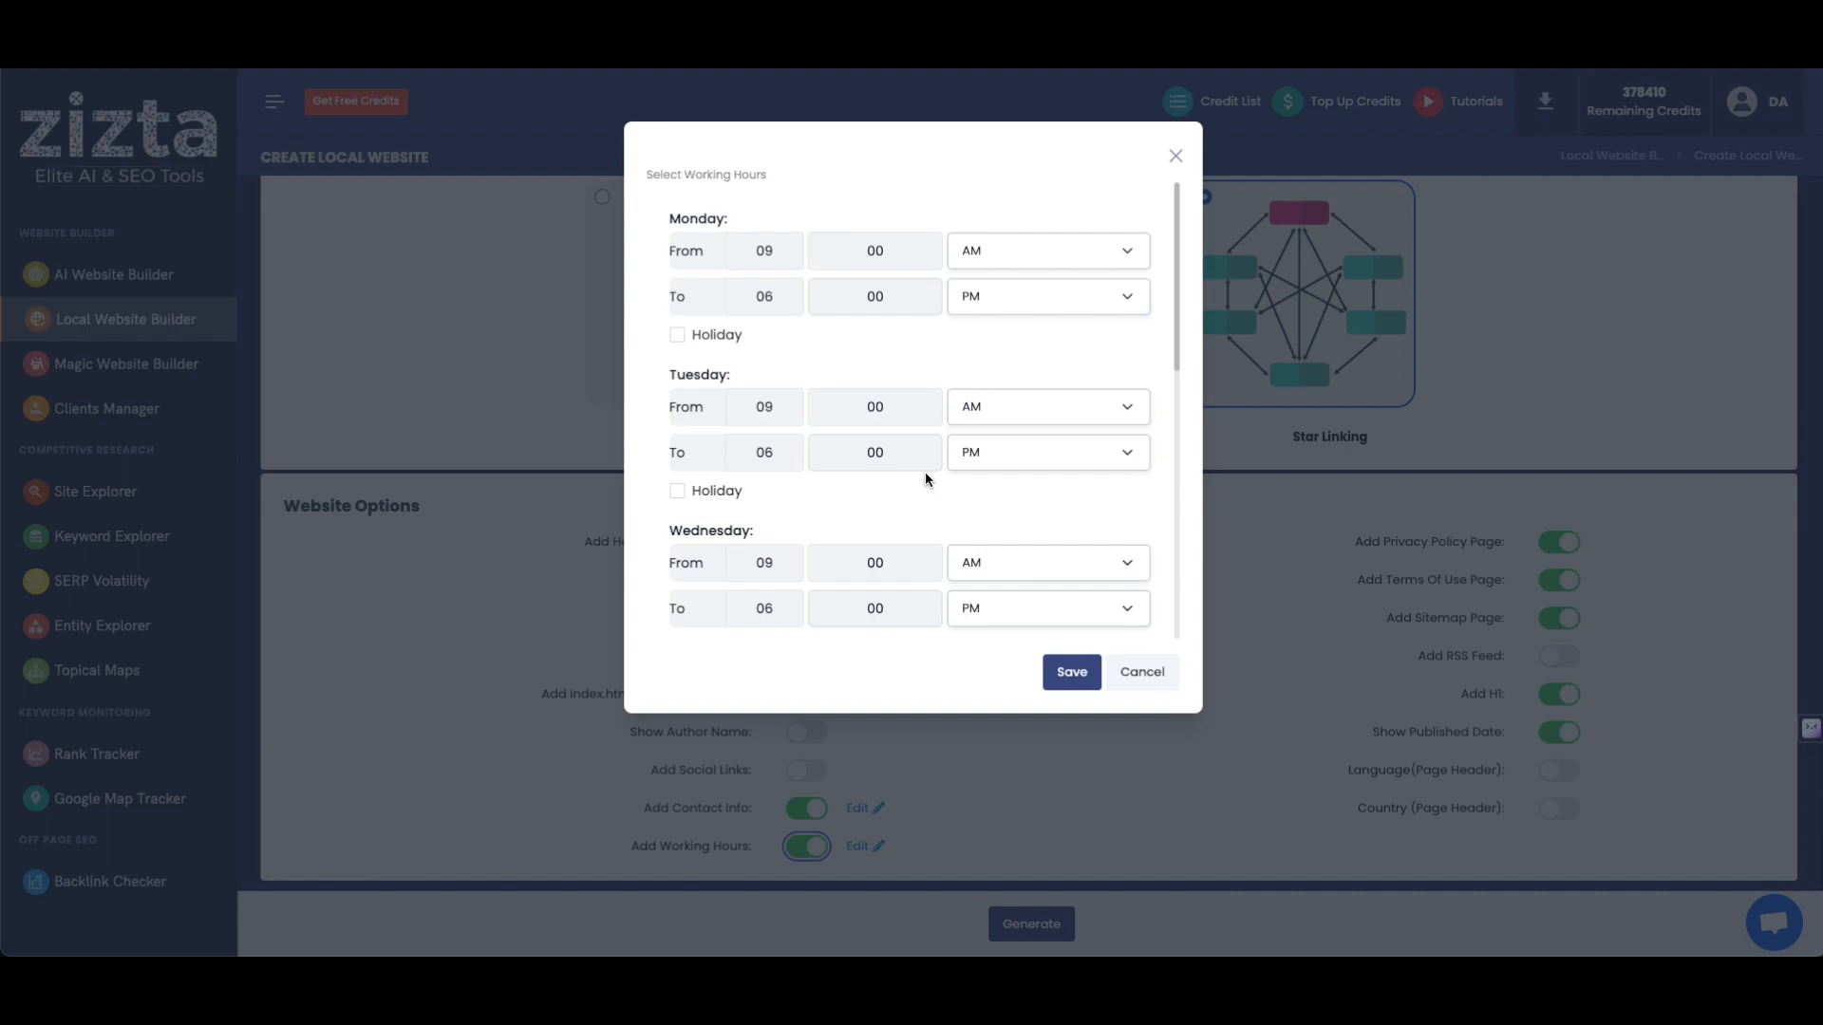
scroll(949, 473, "down", 7)
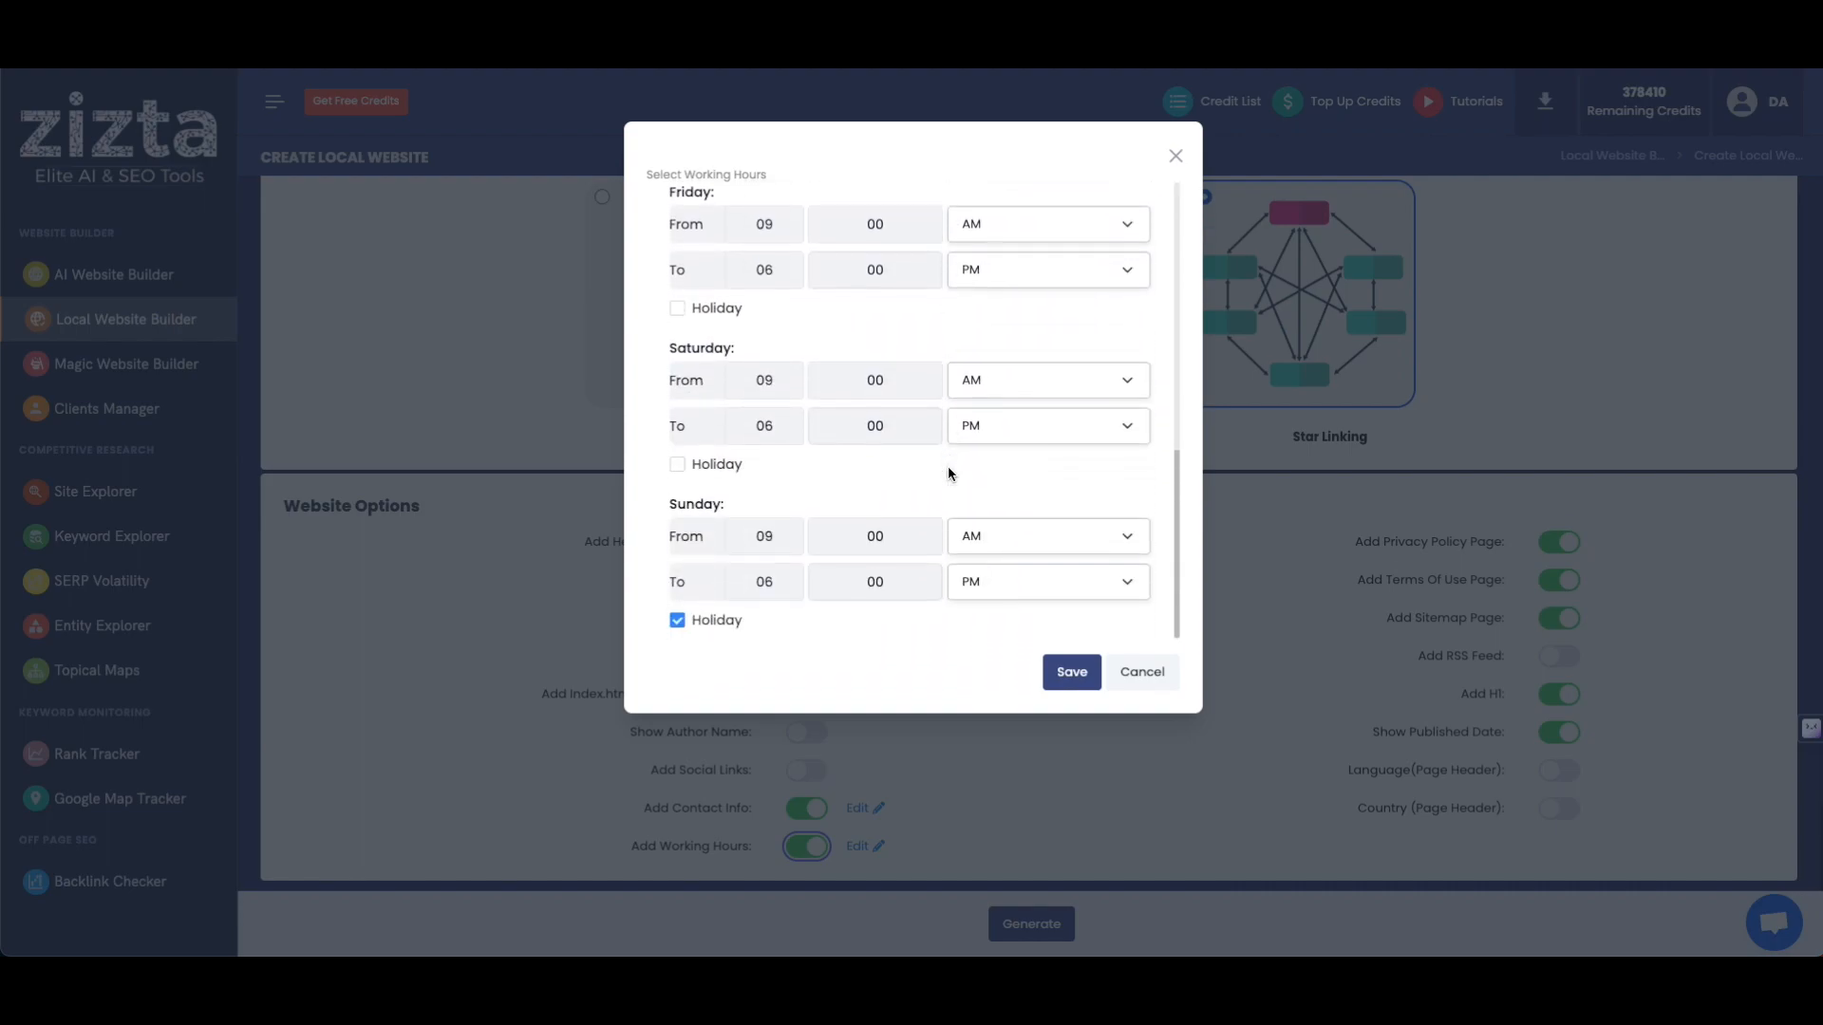
scroll(949, 473, "up", 1)
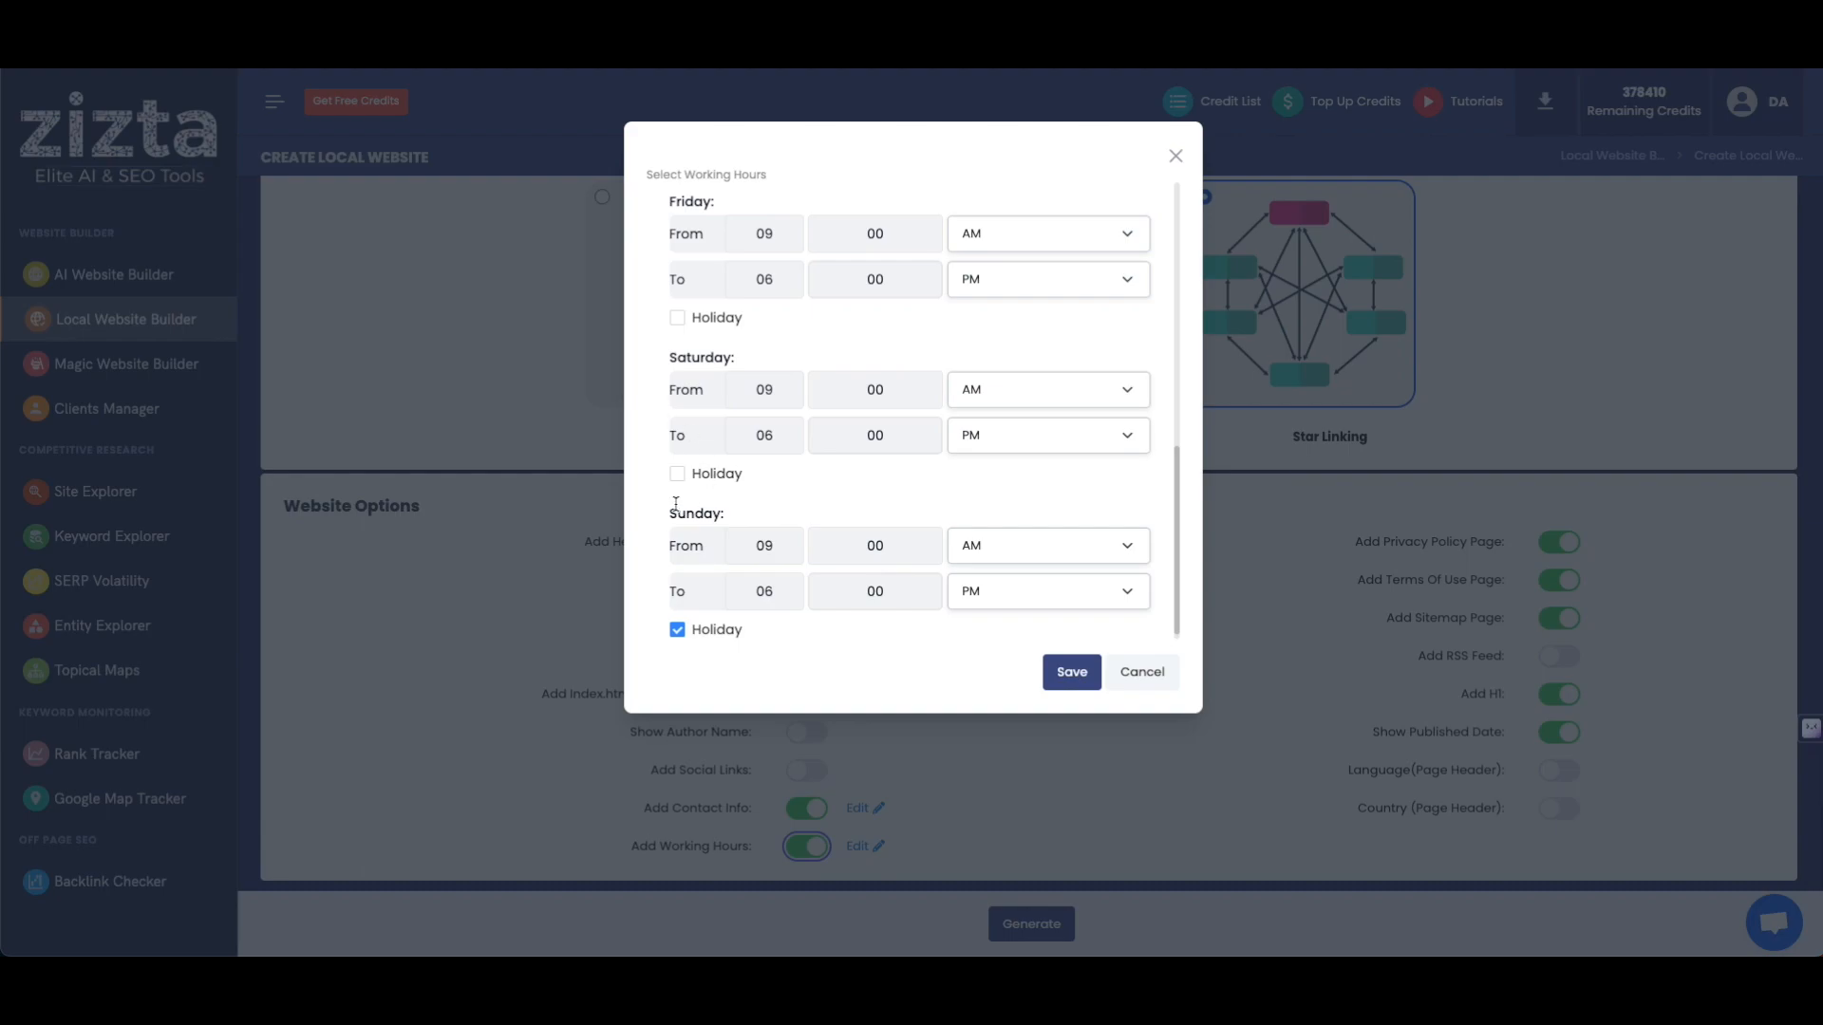
left_click(1072, 673)
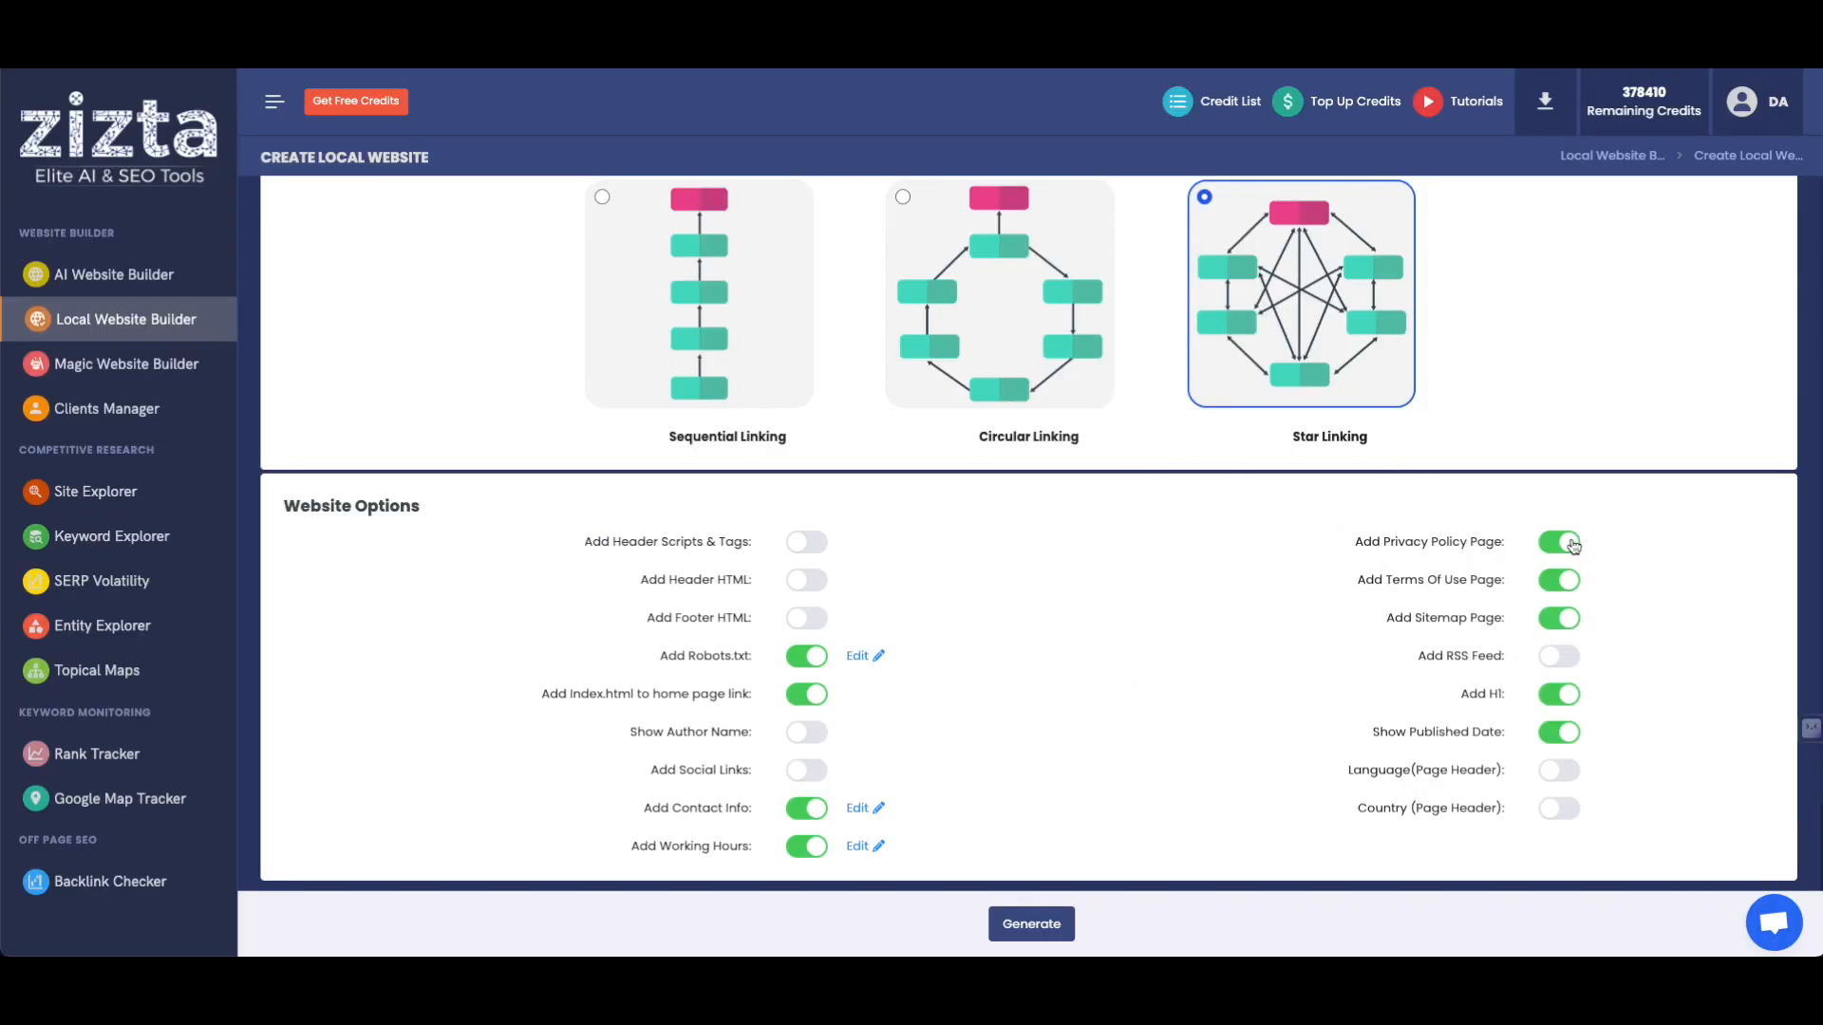
Try the RSS feed, H1 and published date options by toggling each of them.
left_click(1557, 659)
left_click(1557, 659)
left_click(1562, 696)
left_click(1562, 696)
left_click(1575, 742)
left_click(1576, 742)
left_click(1576, 741)
left_click(1185, 730)
Generate the configured local website and check its entry in the website list.
left_click(1031, 924)
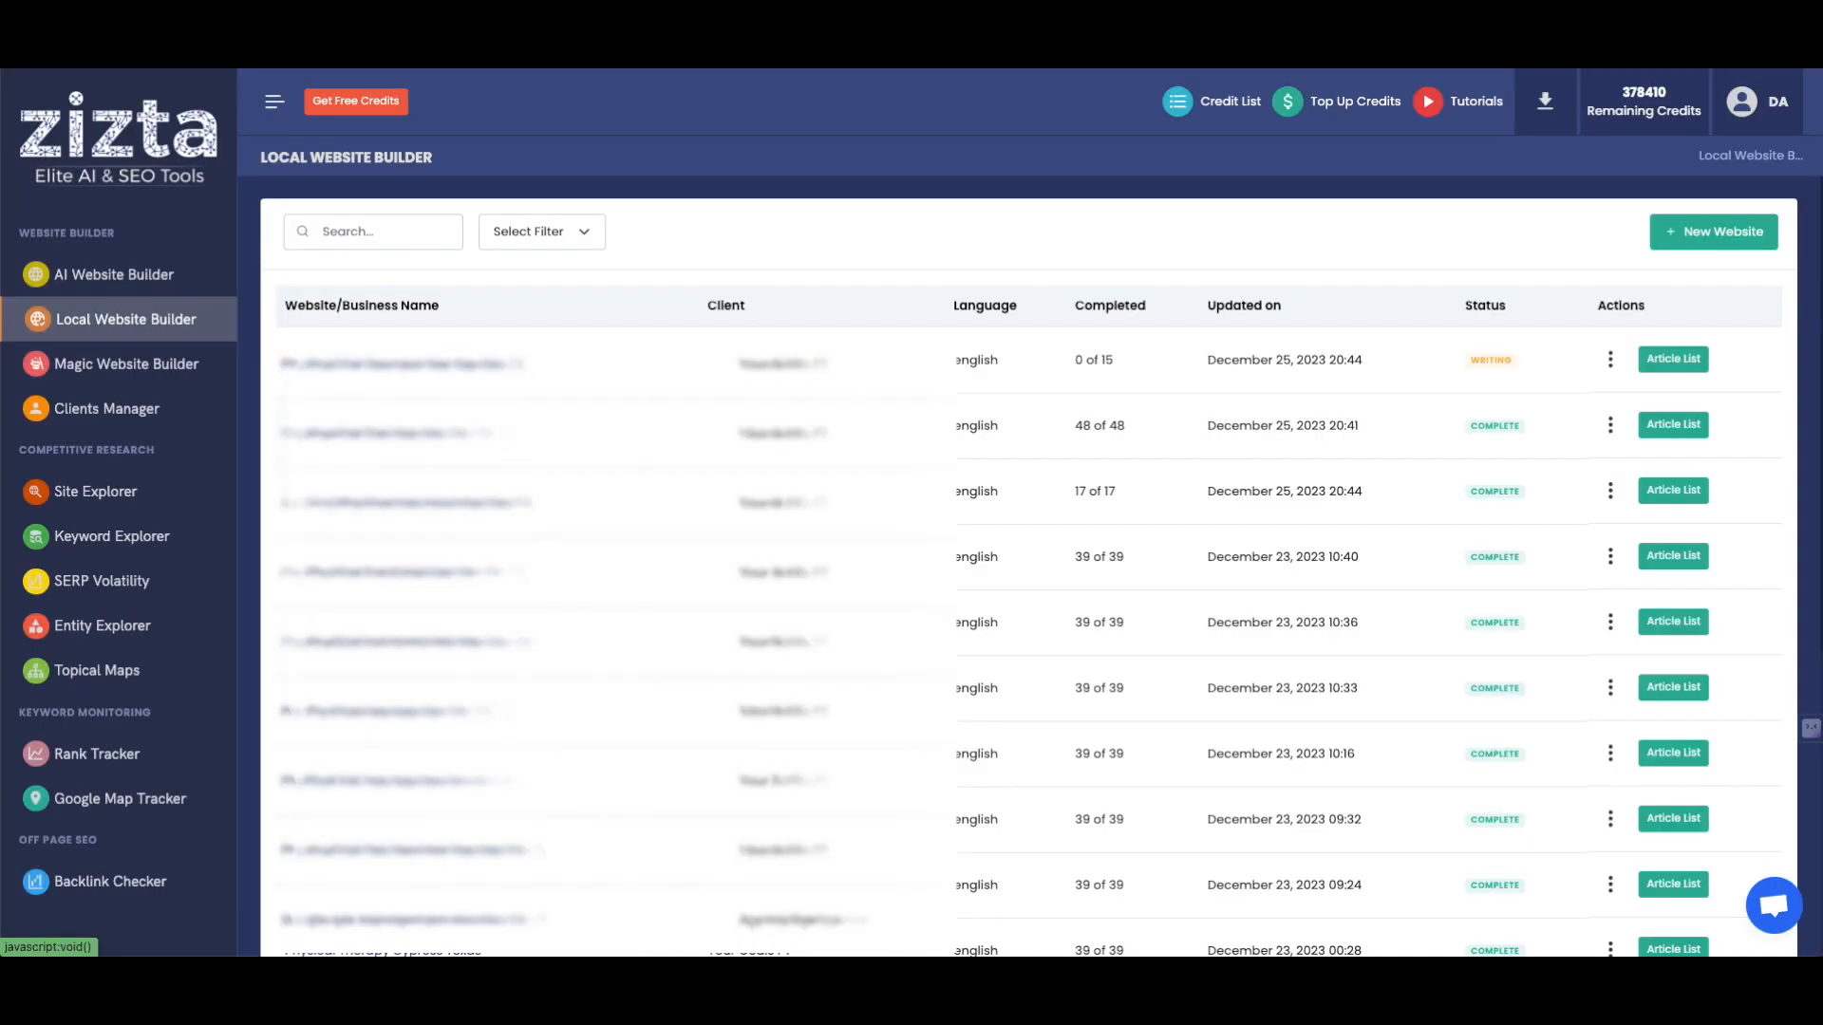
left_click(466, 360)
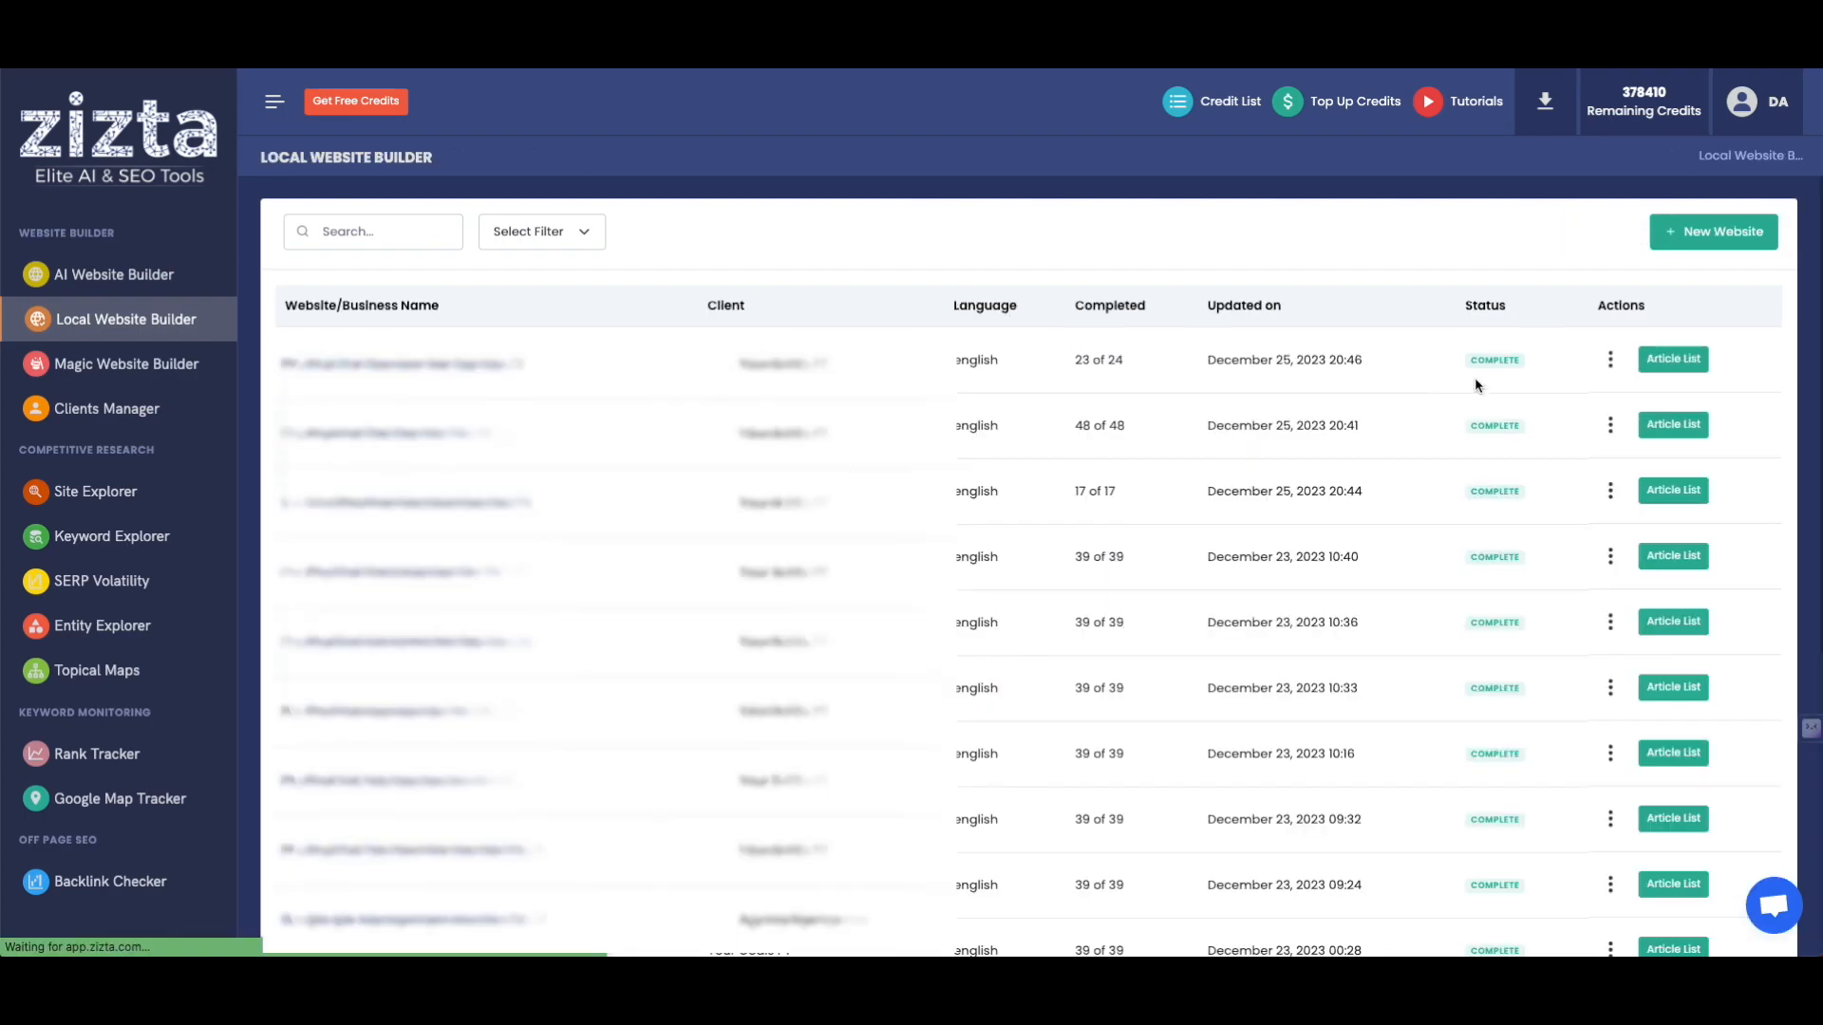
Generate the preview of the newest website in the list and open it.
left_click(1611, 359)
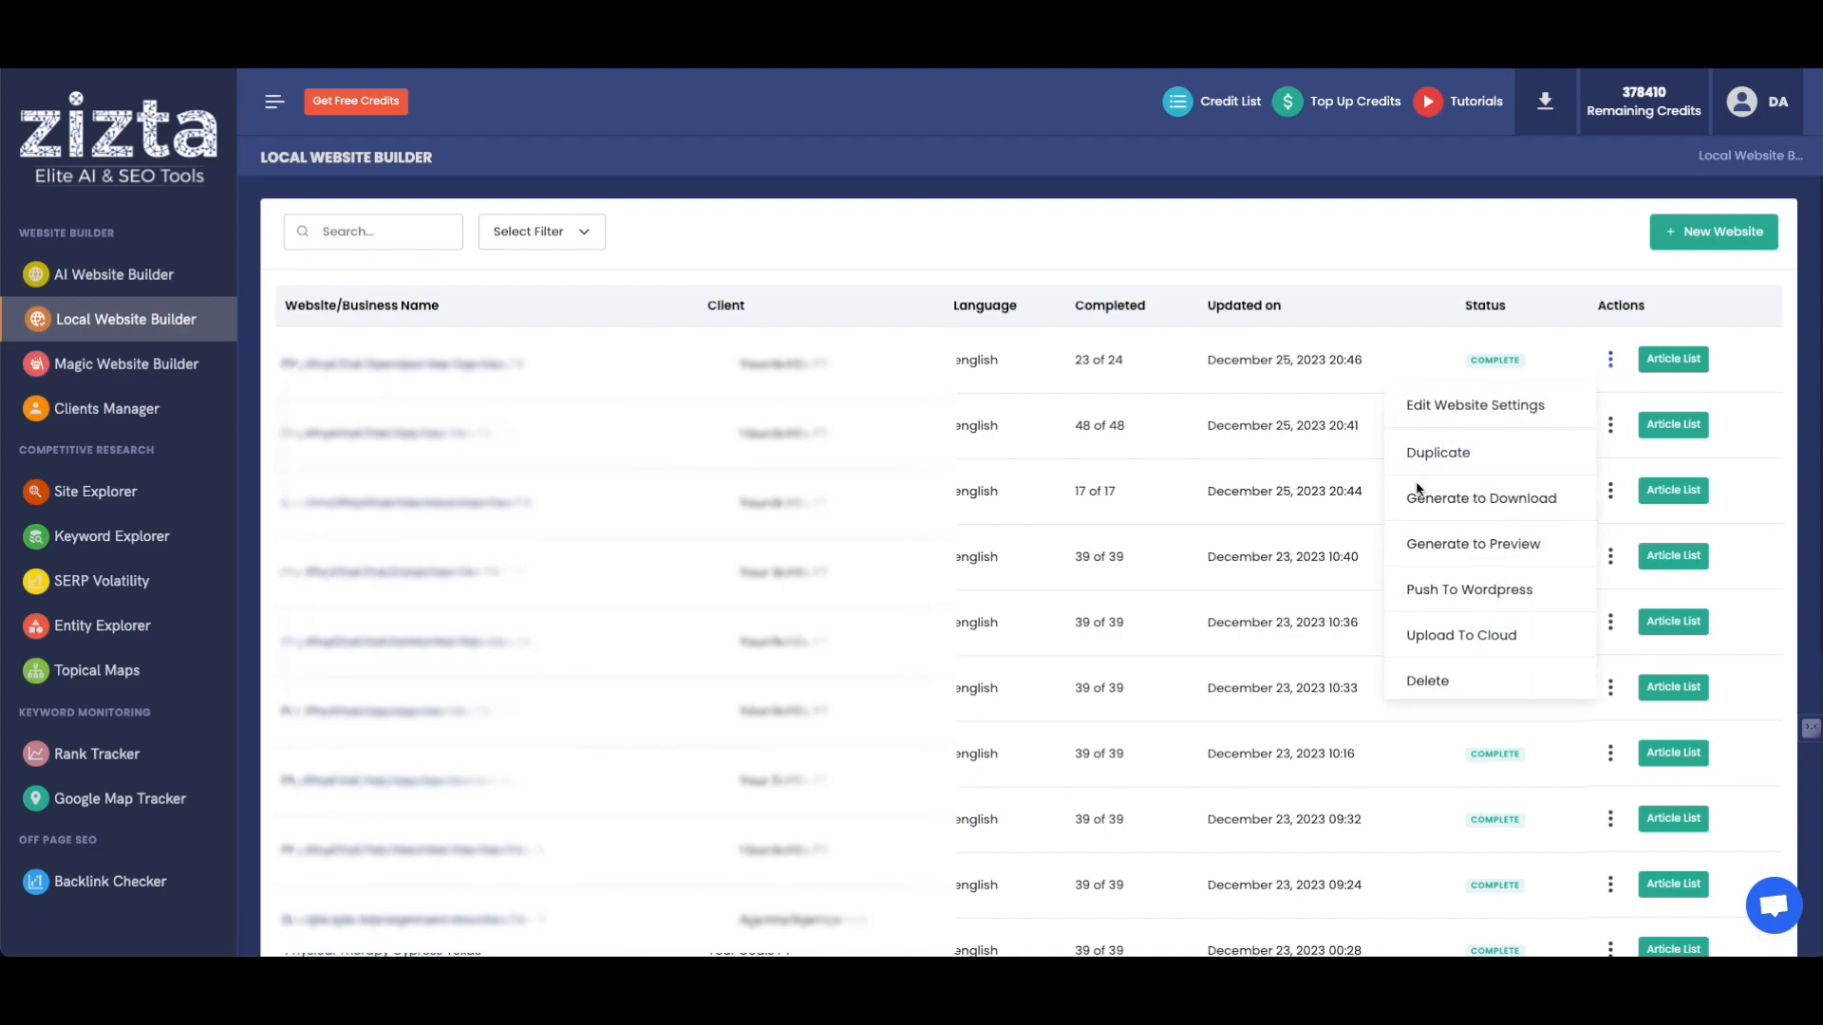
left_click(1462, 543)
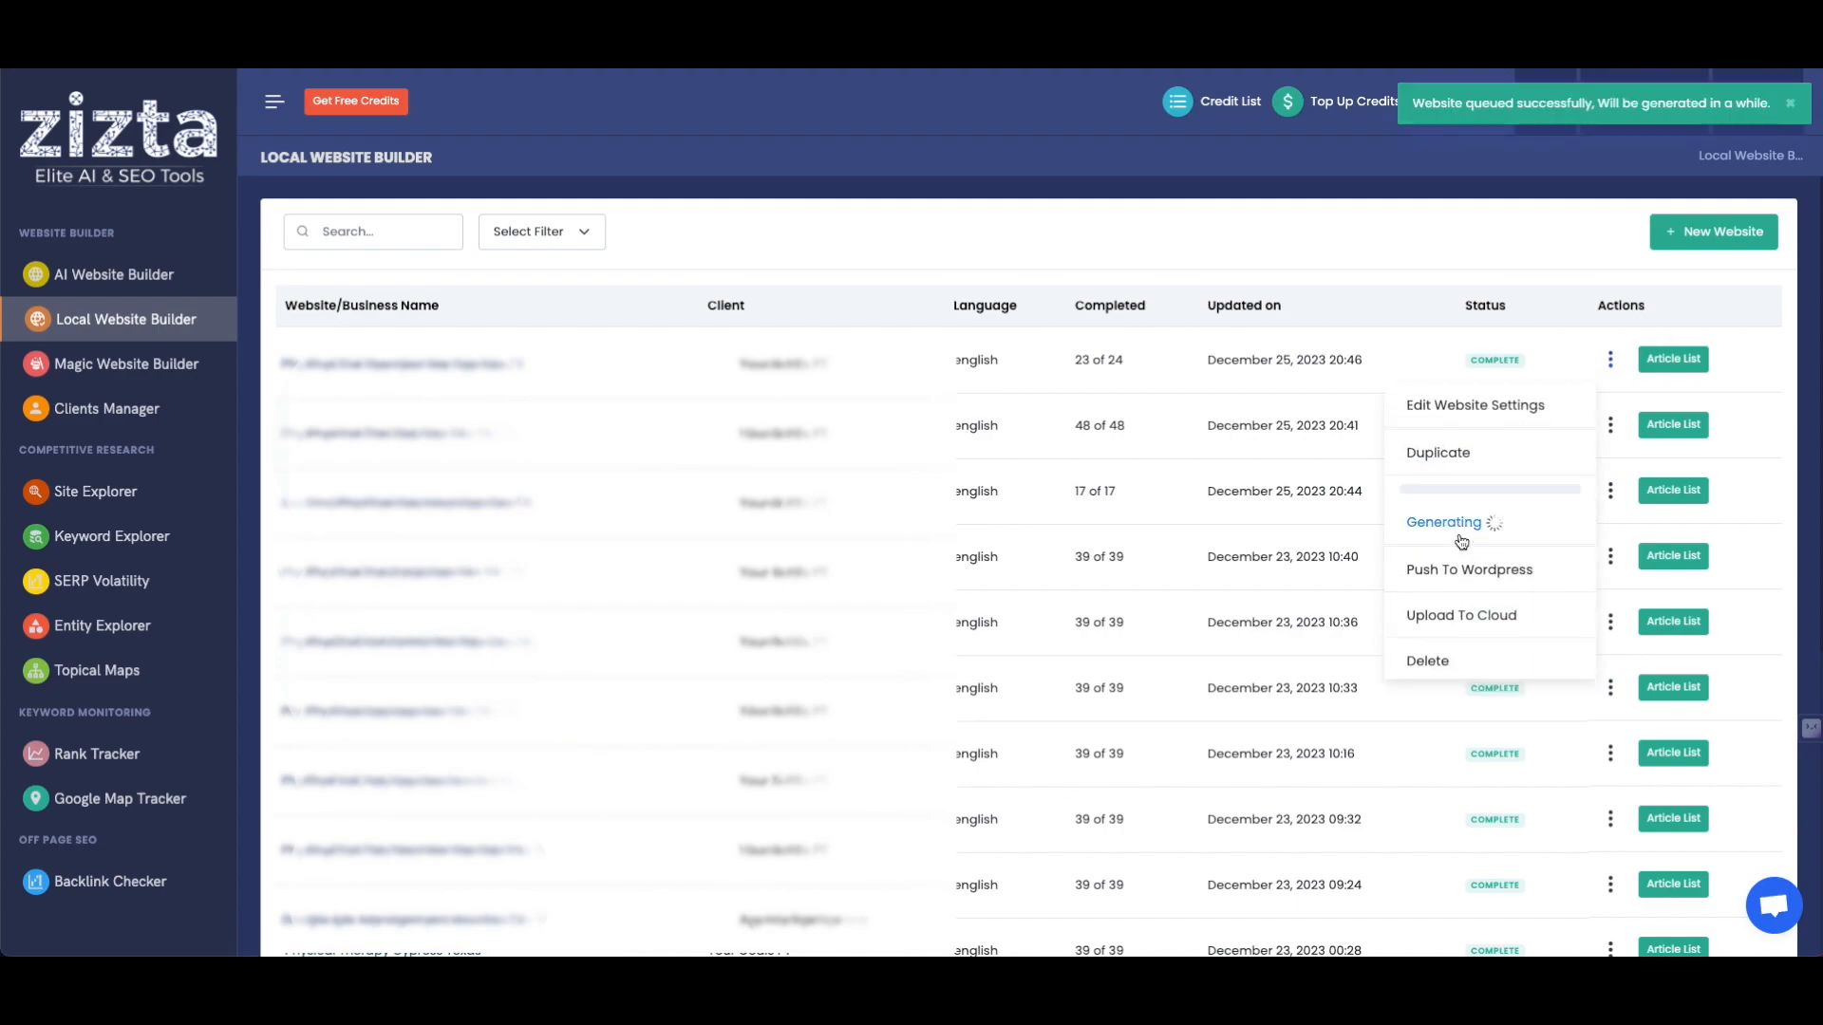
left_click(1470, 240)
left_click(1610, 359)
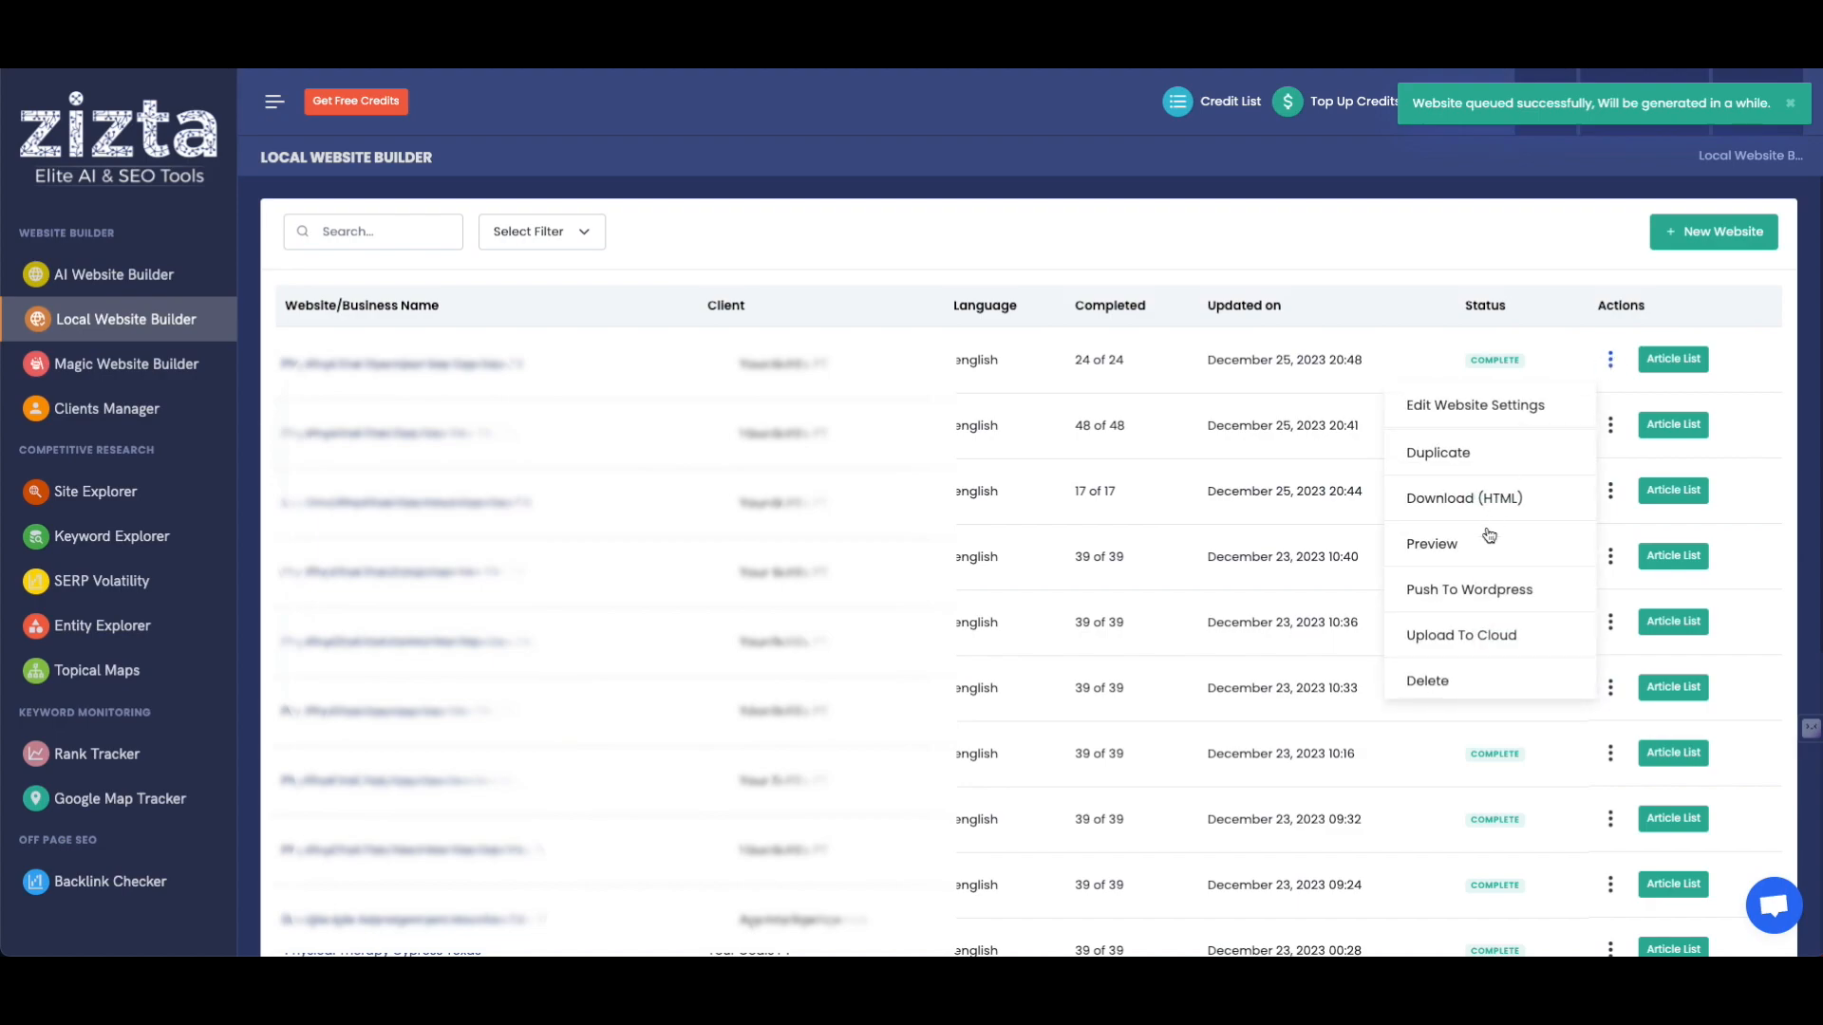
left_click(1432, 546)
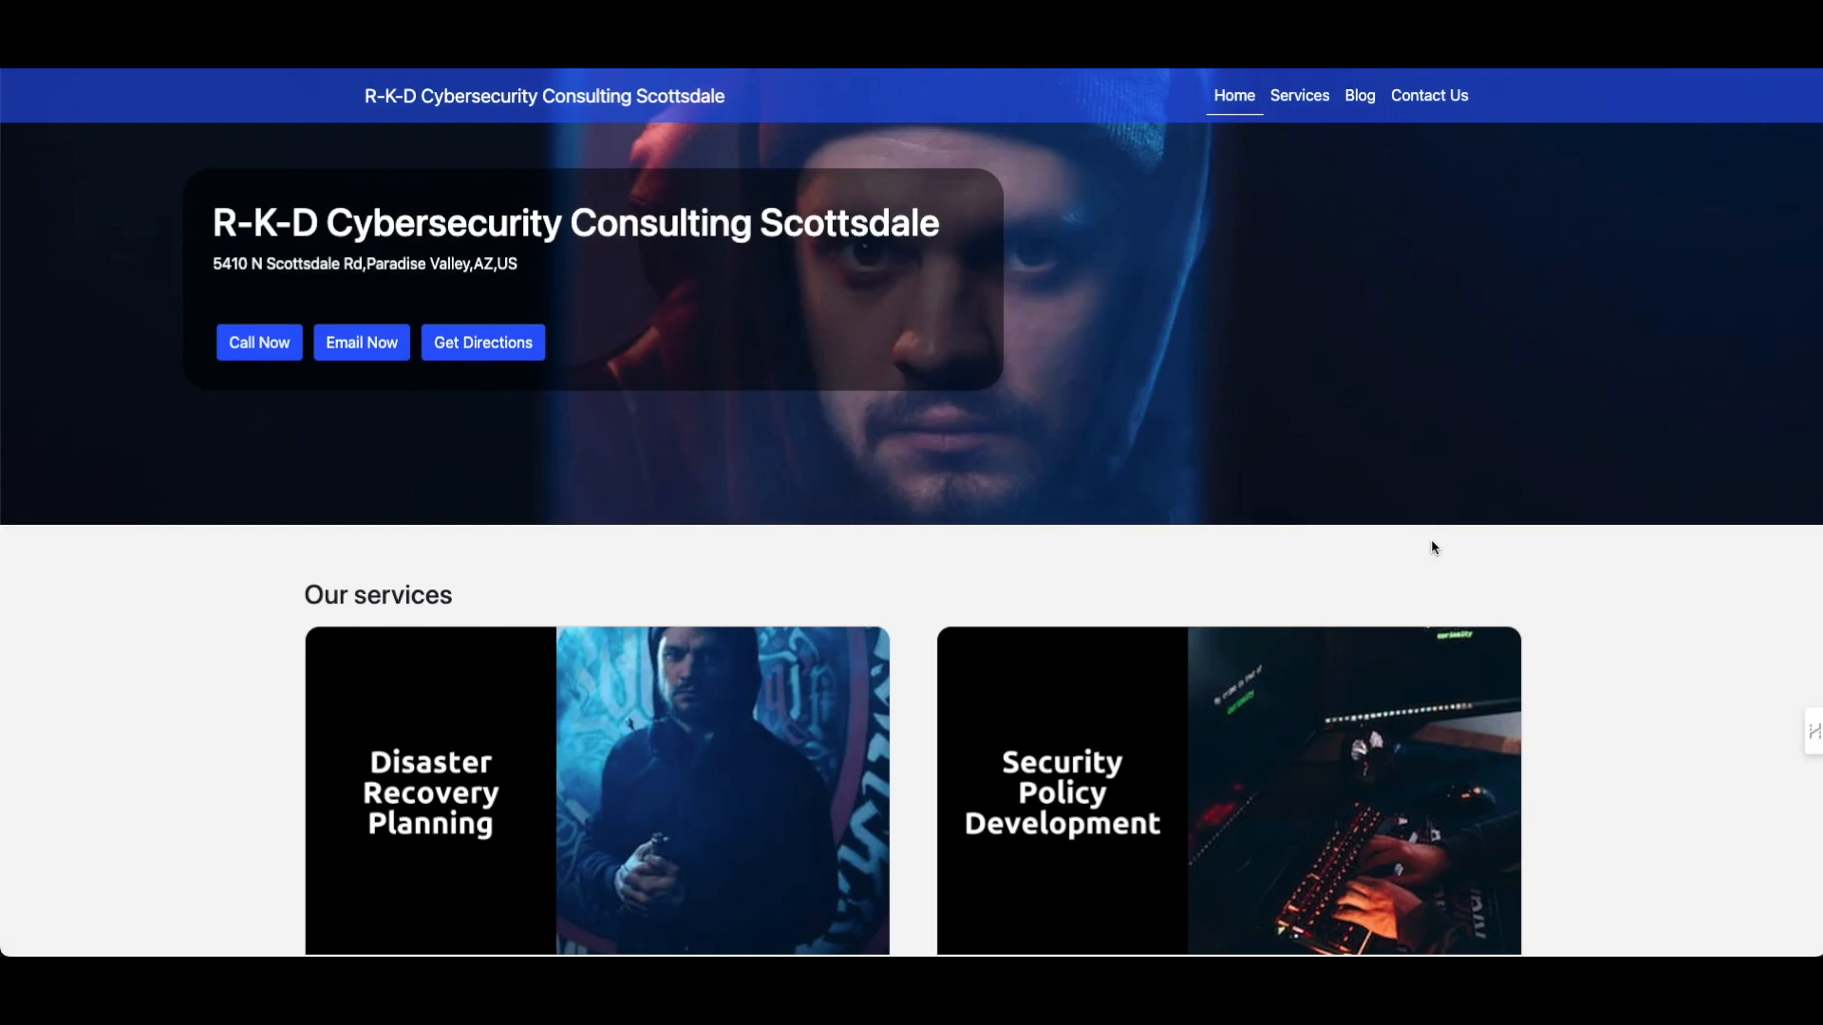
Examine the previewed home page from the business header through the service cards.
scroll(1431, 550, "down", 1)
scroll(1405, 556, "up", 1)
scroll(767, 383, "down", 15)
scroll(769, 385, "up", 8)
scroll(769, 386, "up", 8)
scroll(769, 386, "down", 4)
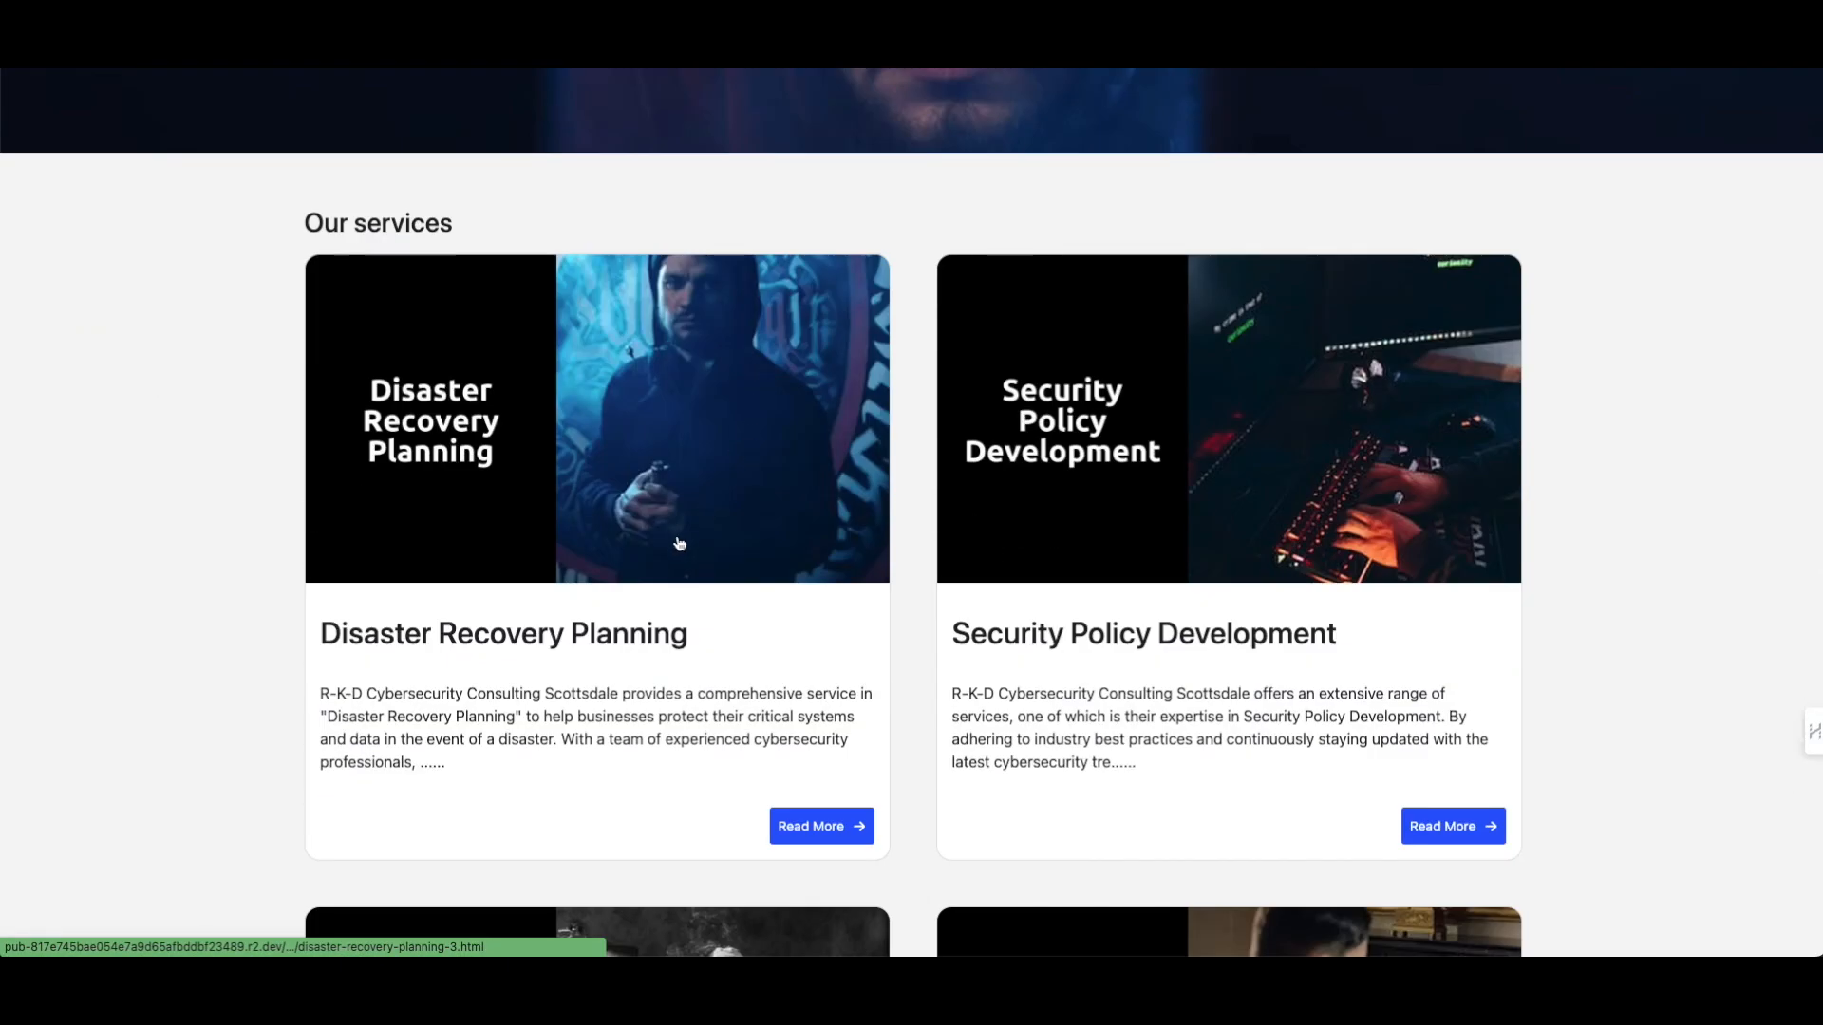
scroll(680, 543, "down", 1)
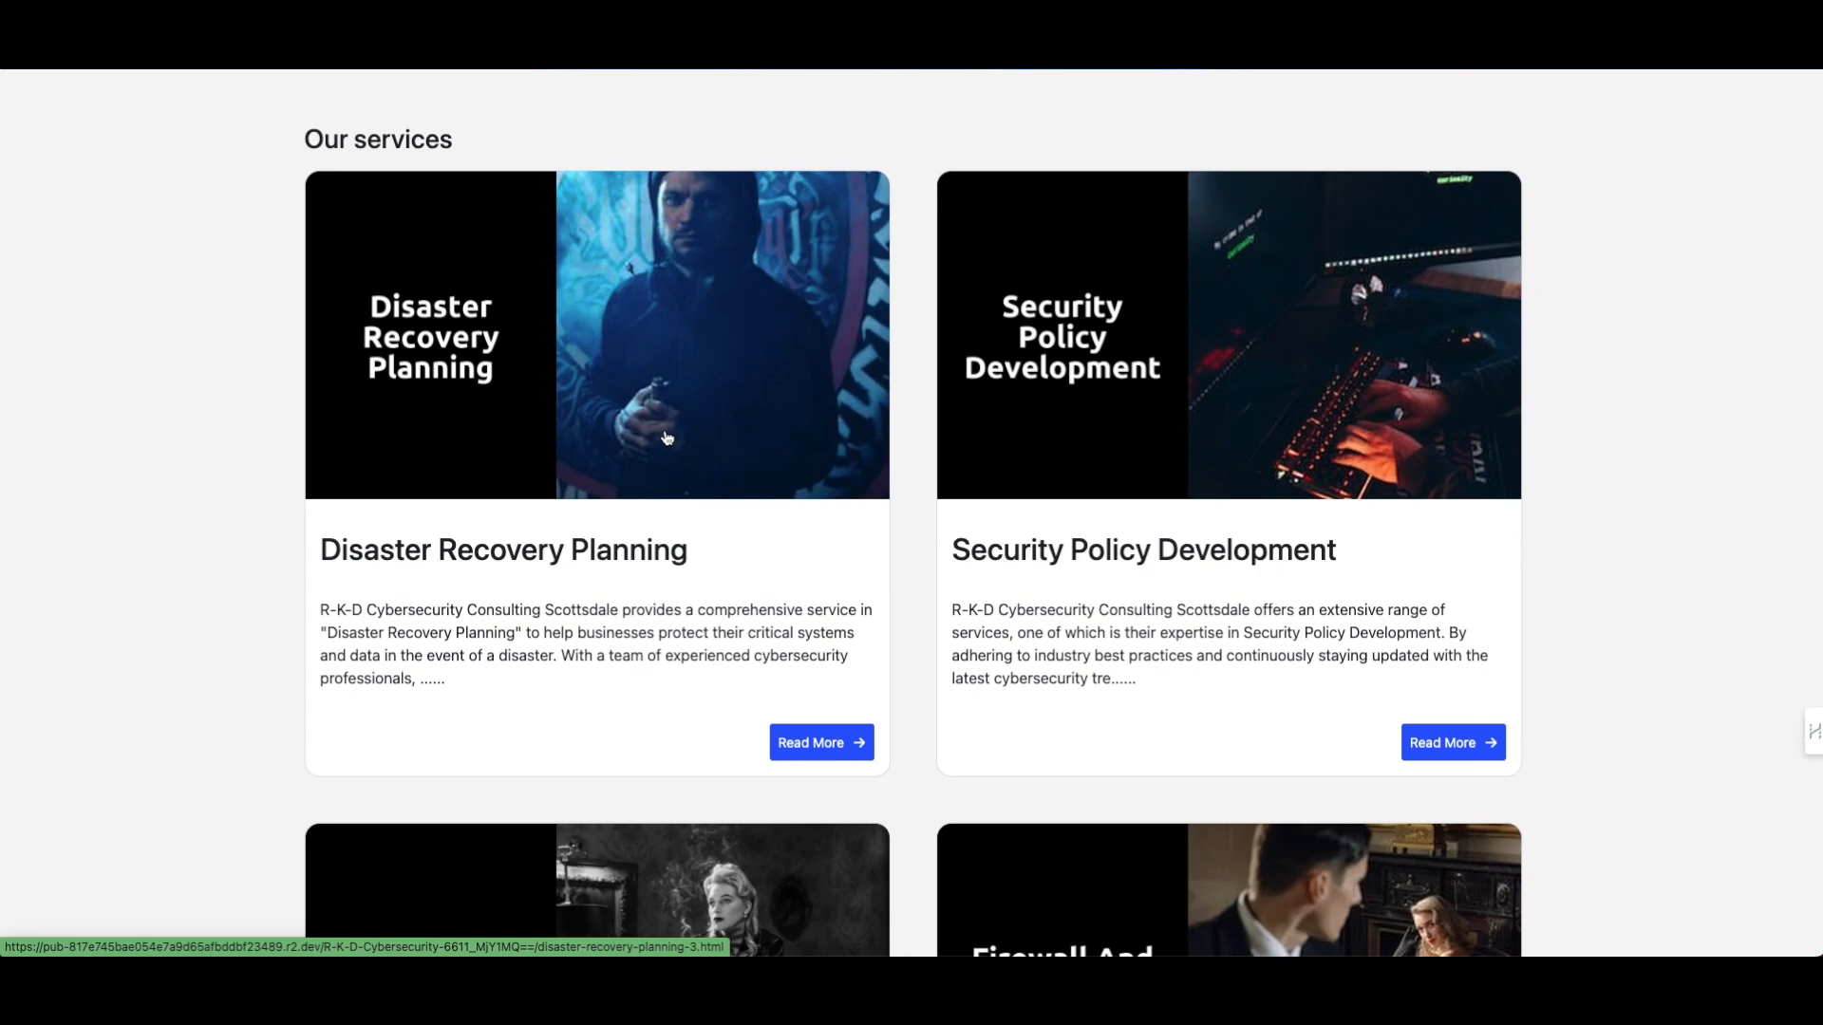
Open the Disaster Recovery Planning service page and examine its article, FAQ, served areas and related links.
left_click(667, 438)
scroll(668, 438, "down", 10)
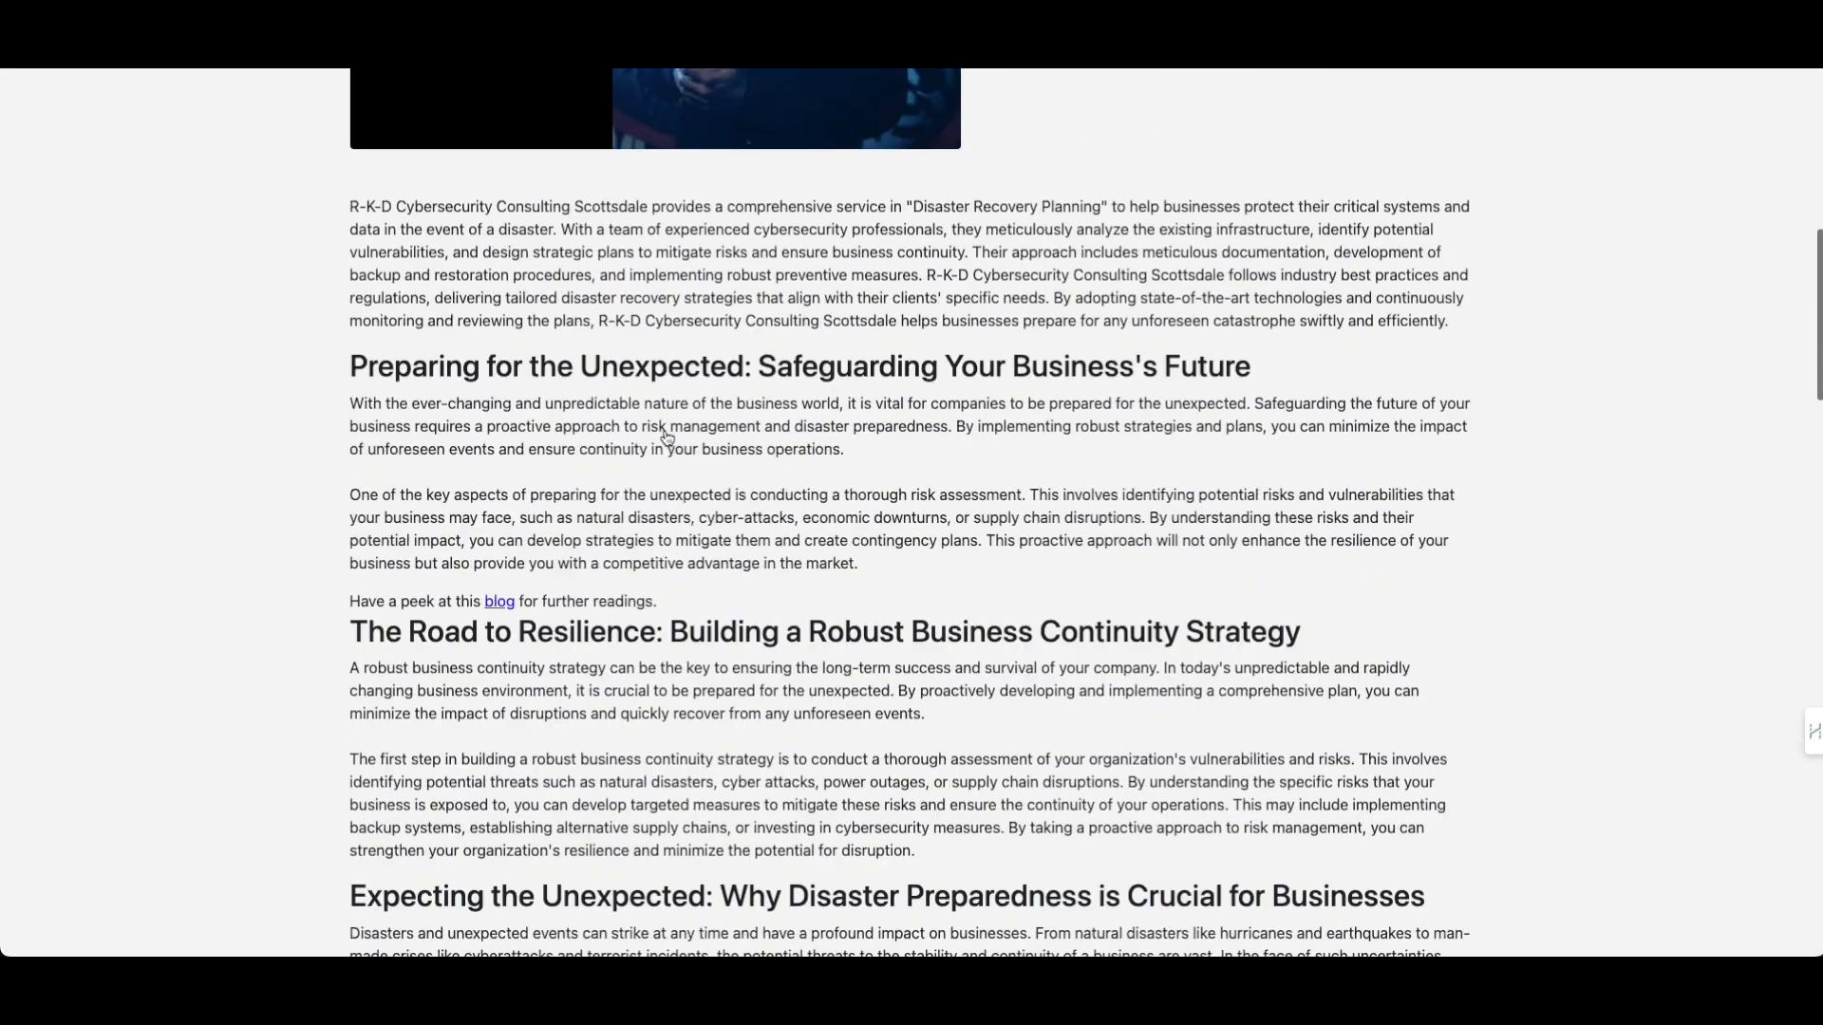
scroll(668, 437, "down", 20)
scroll(668, 437, "down", 7)
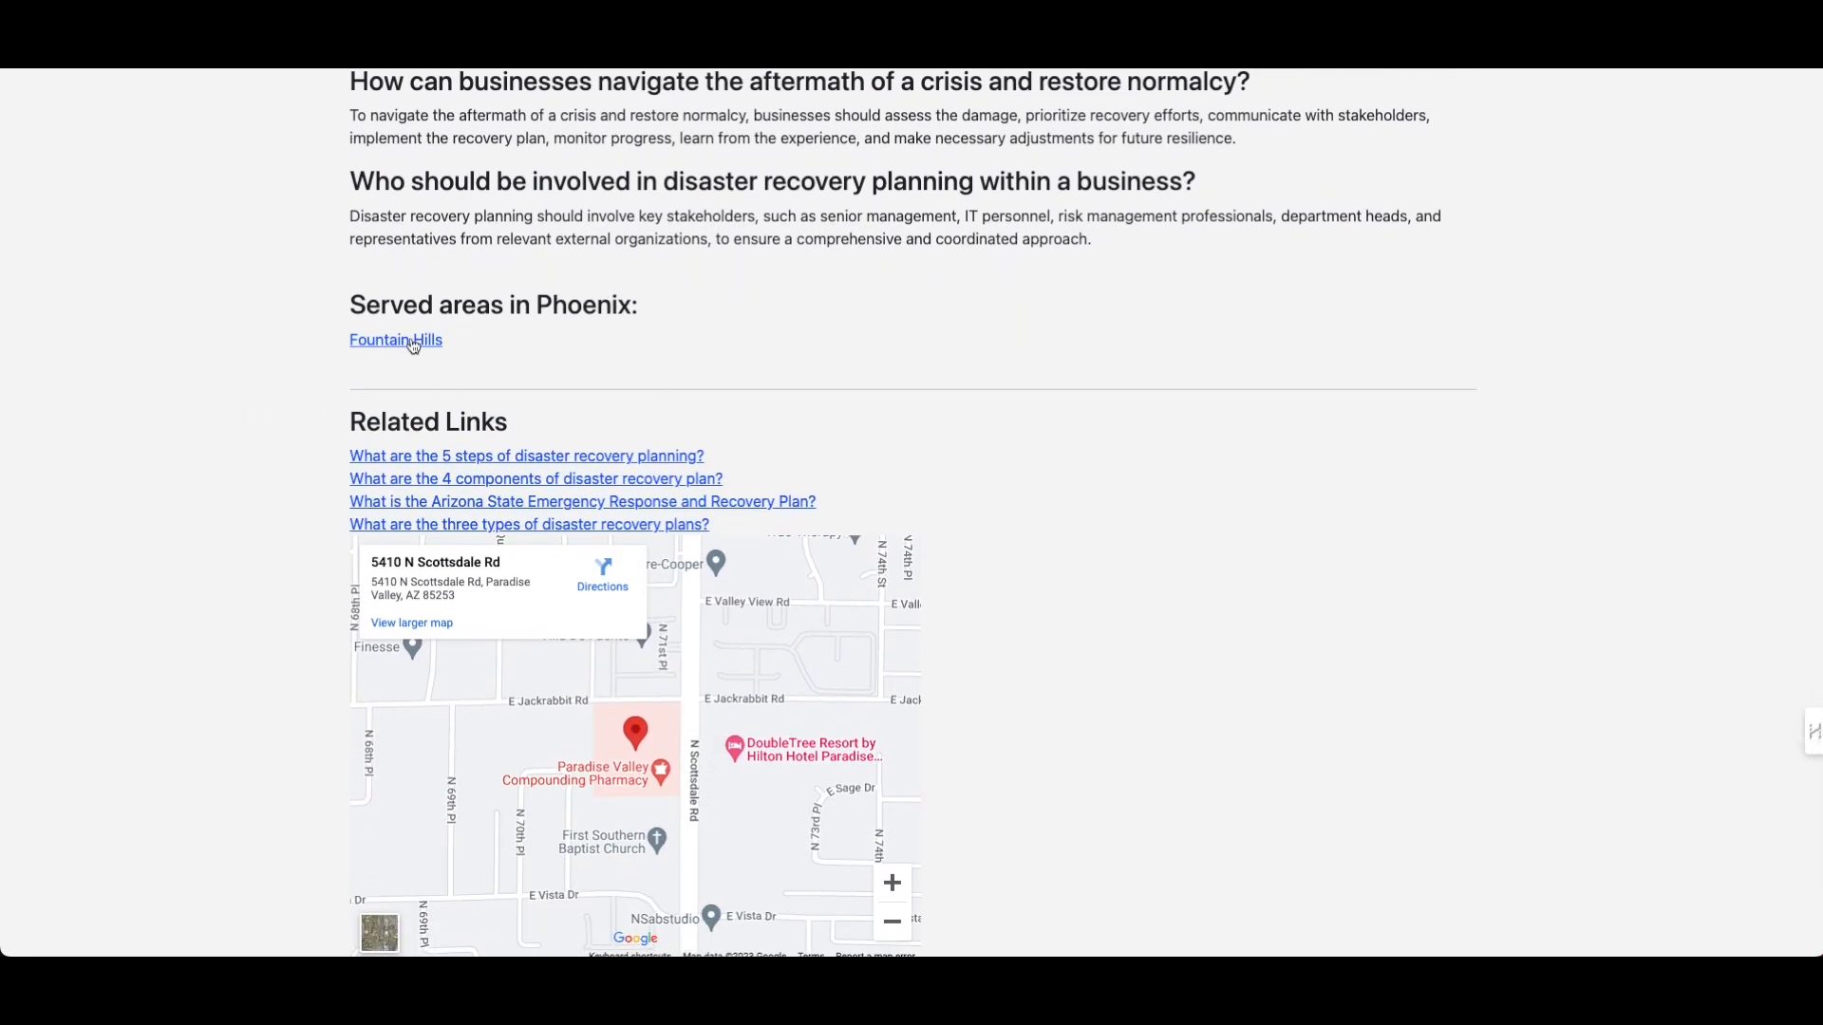
scroll(413, 346, "down", 1)
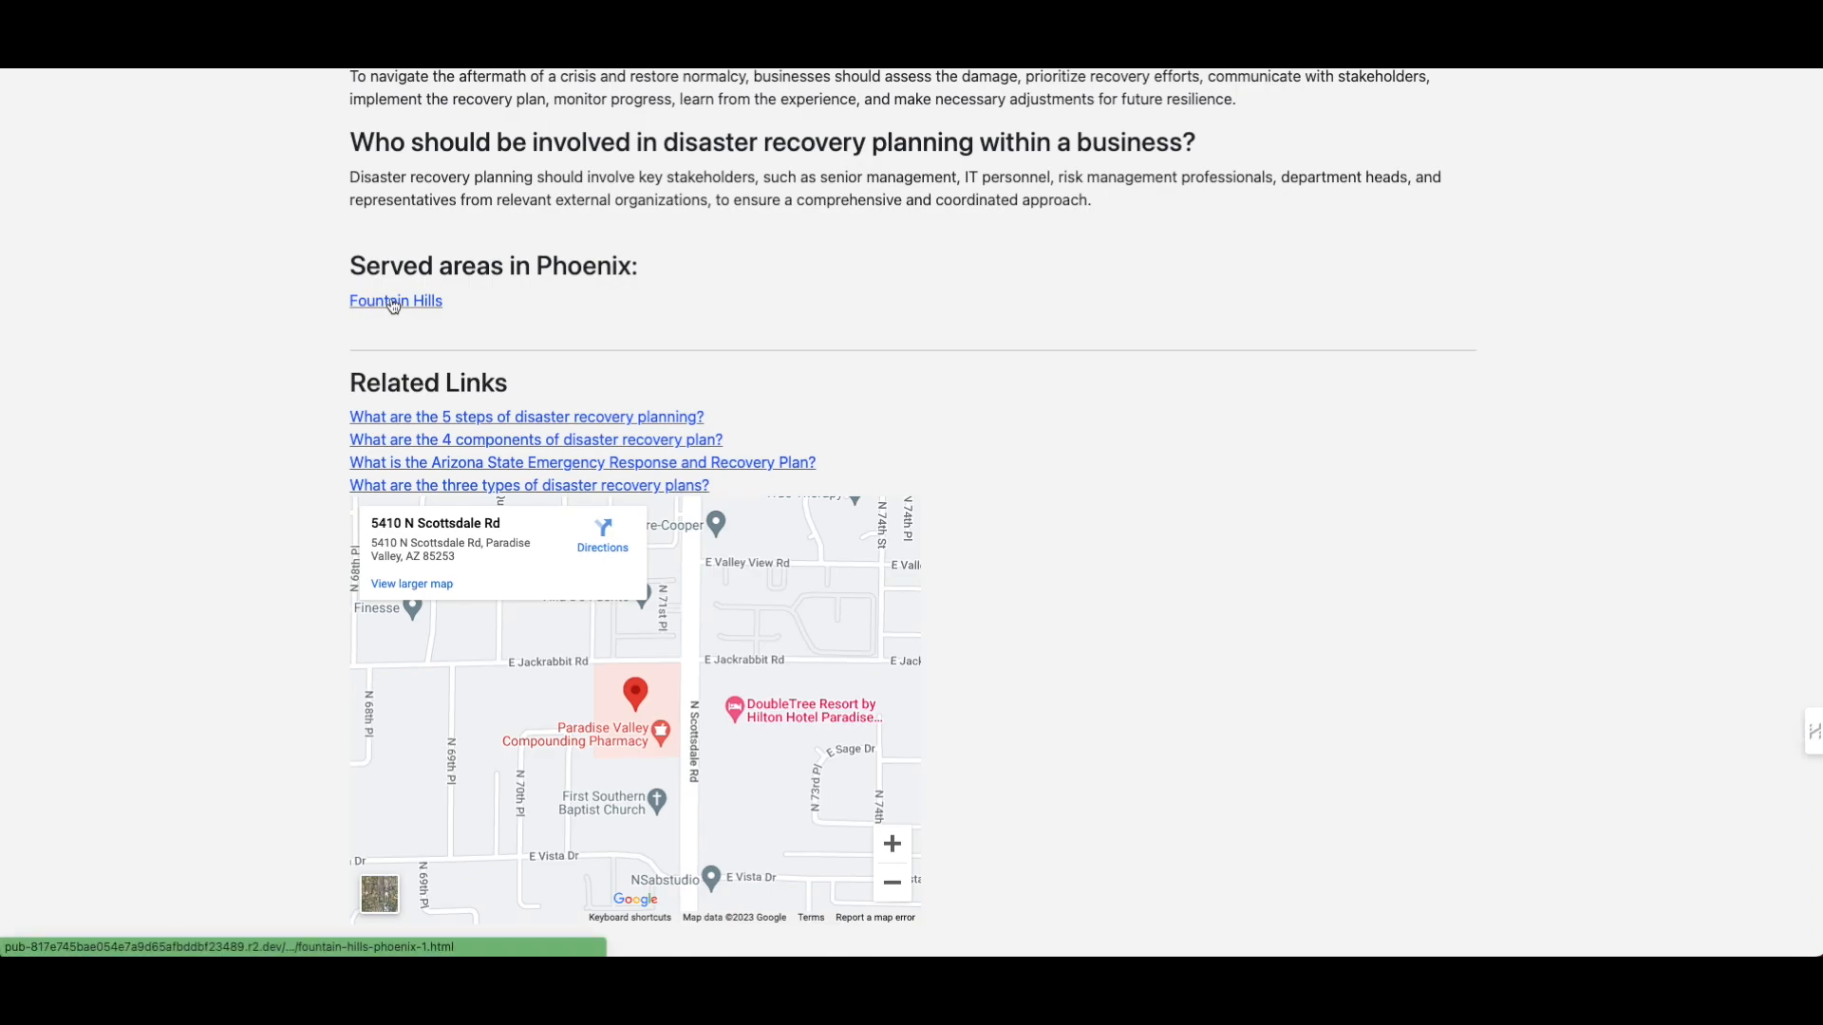
scroll(300, 408, "down", 1)
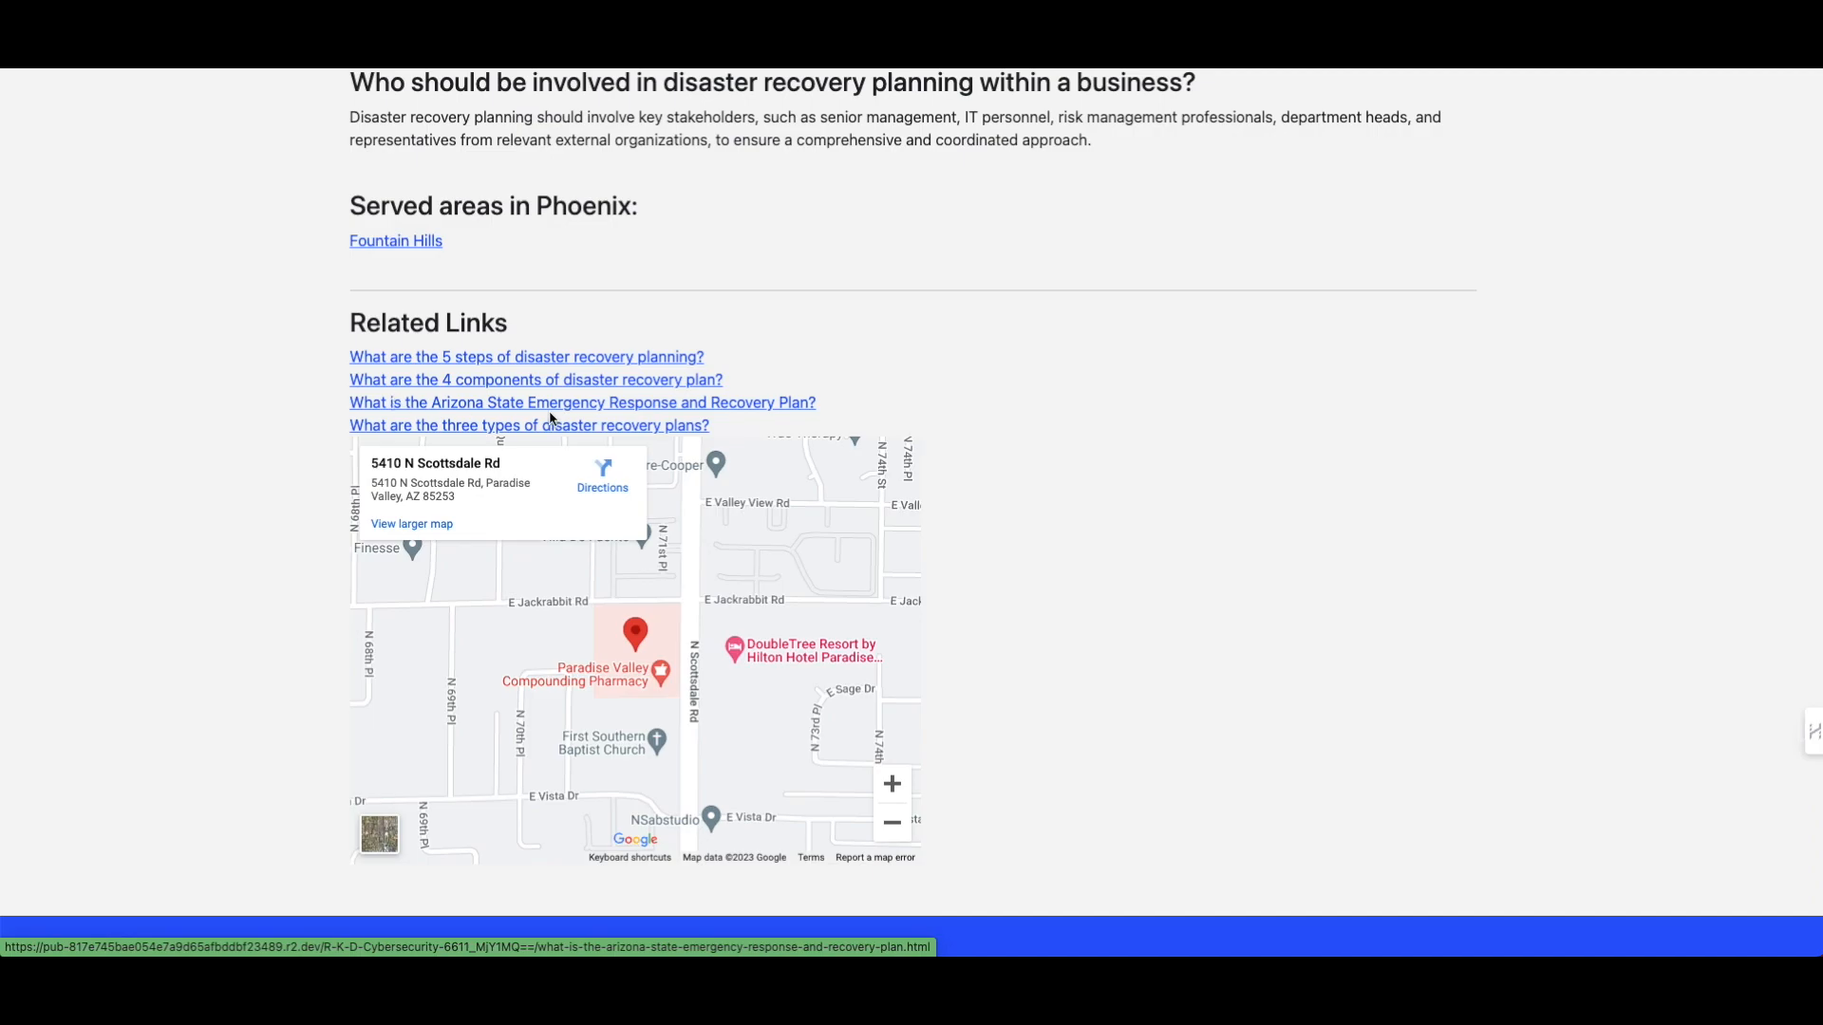
Open the Fountain Hills served-area page and examine it through the list of services provided there.
left_click(385, 250)
scroll(339, 604, "down", 6)
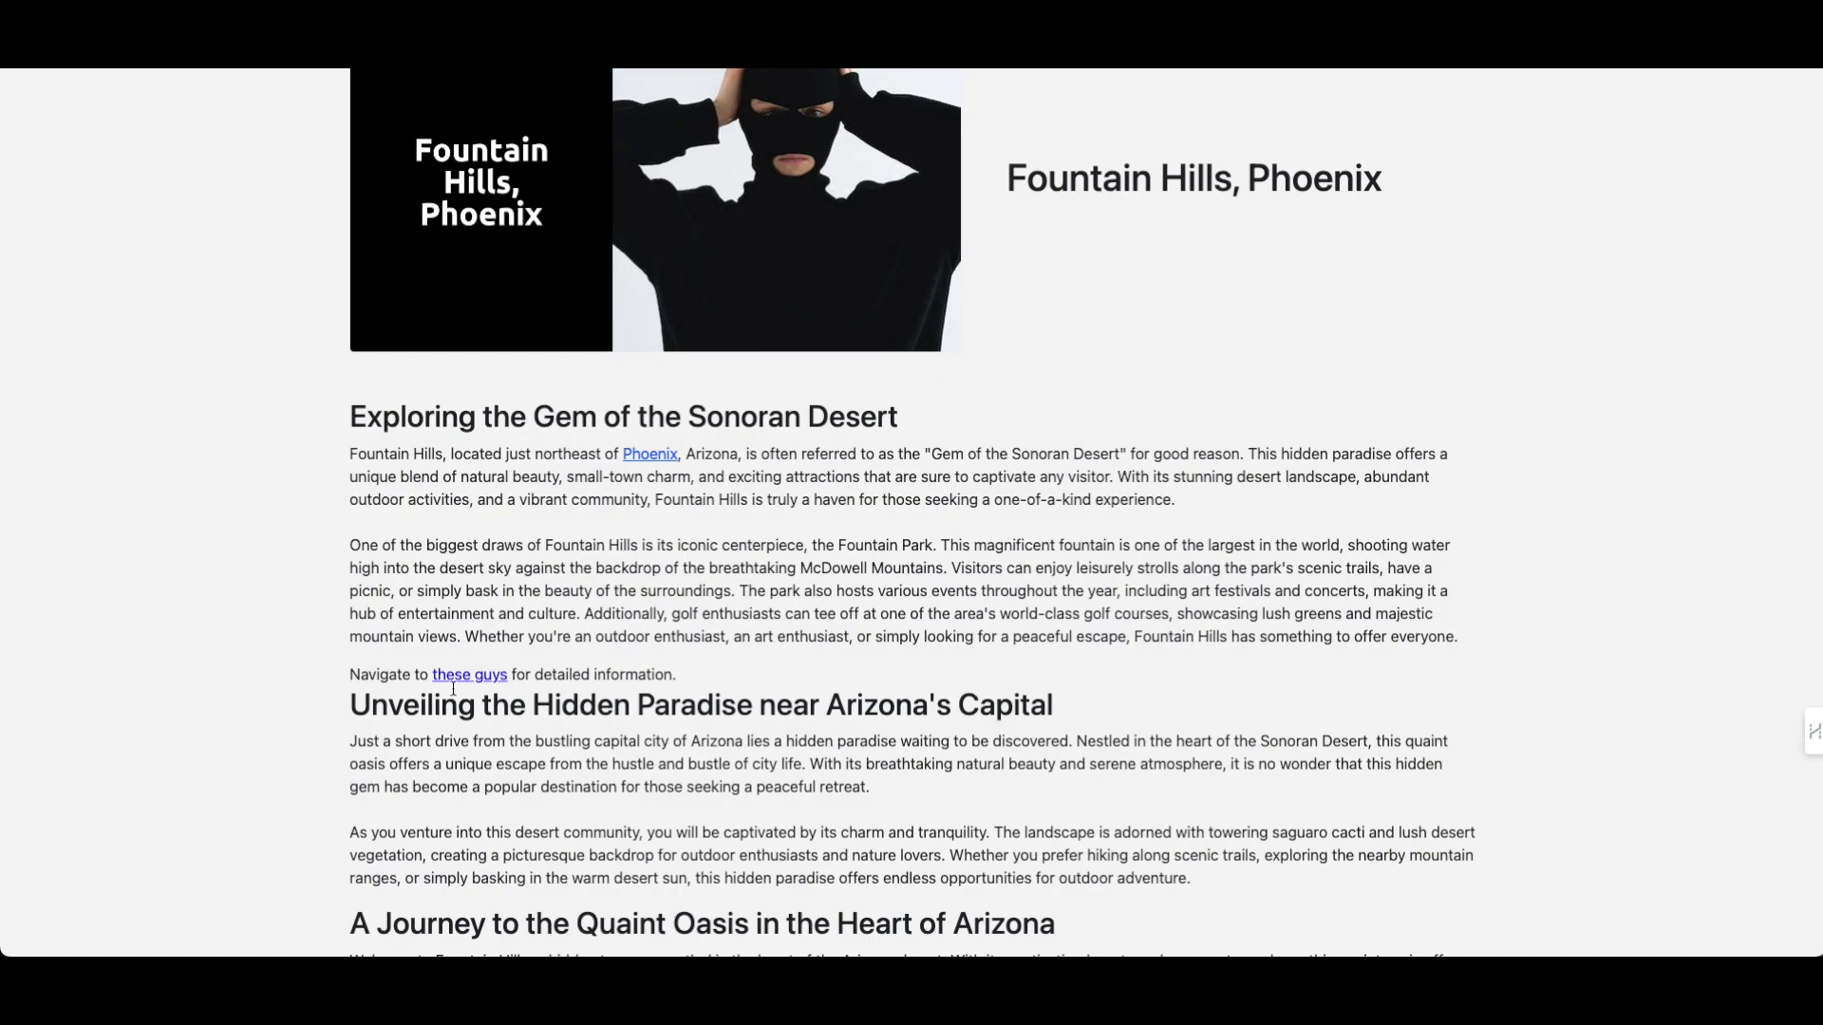
scroll(452, 688, "down", 8)
scroll(452, 695, "down", 20)
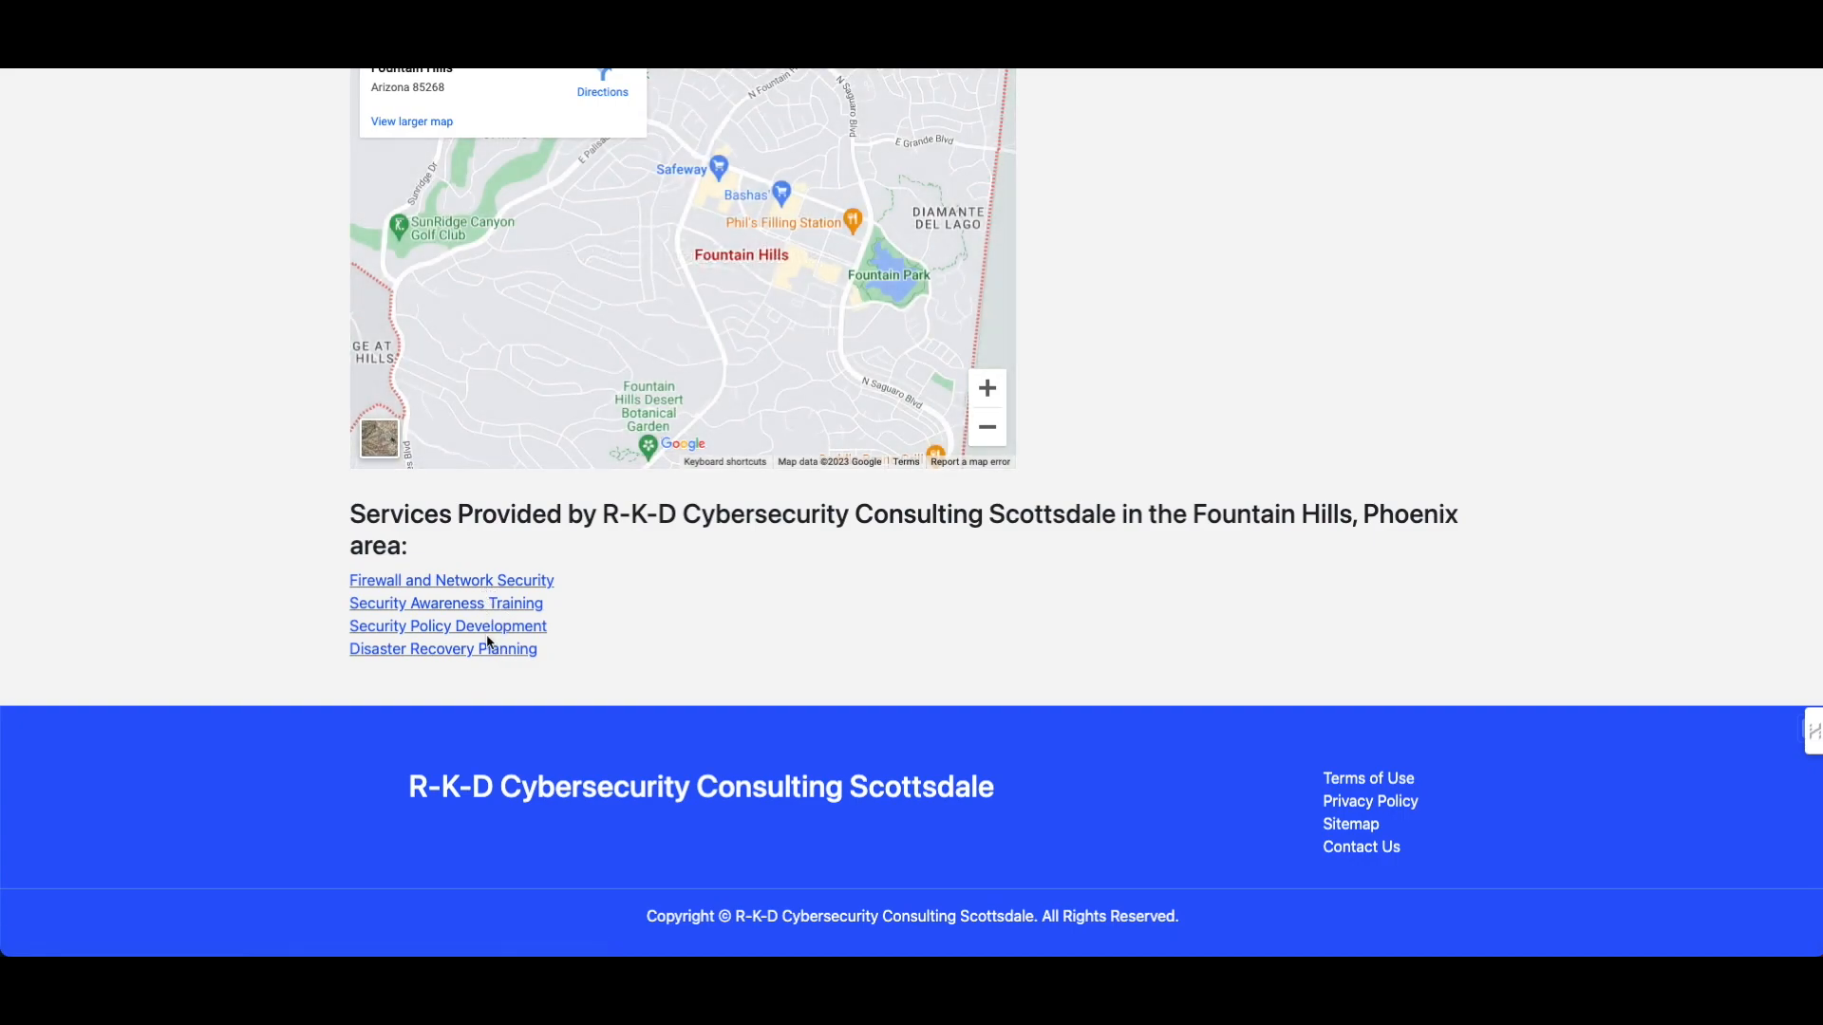
Open Firewall and Network Security from the Fountain Hills service list and review the page through its related links.
left_click(448, 587)
scroll(448, 590, "down", 10)
scroll(448, 591, "down", 15)
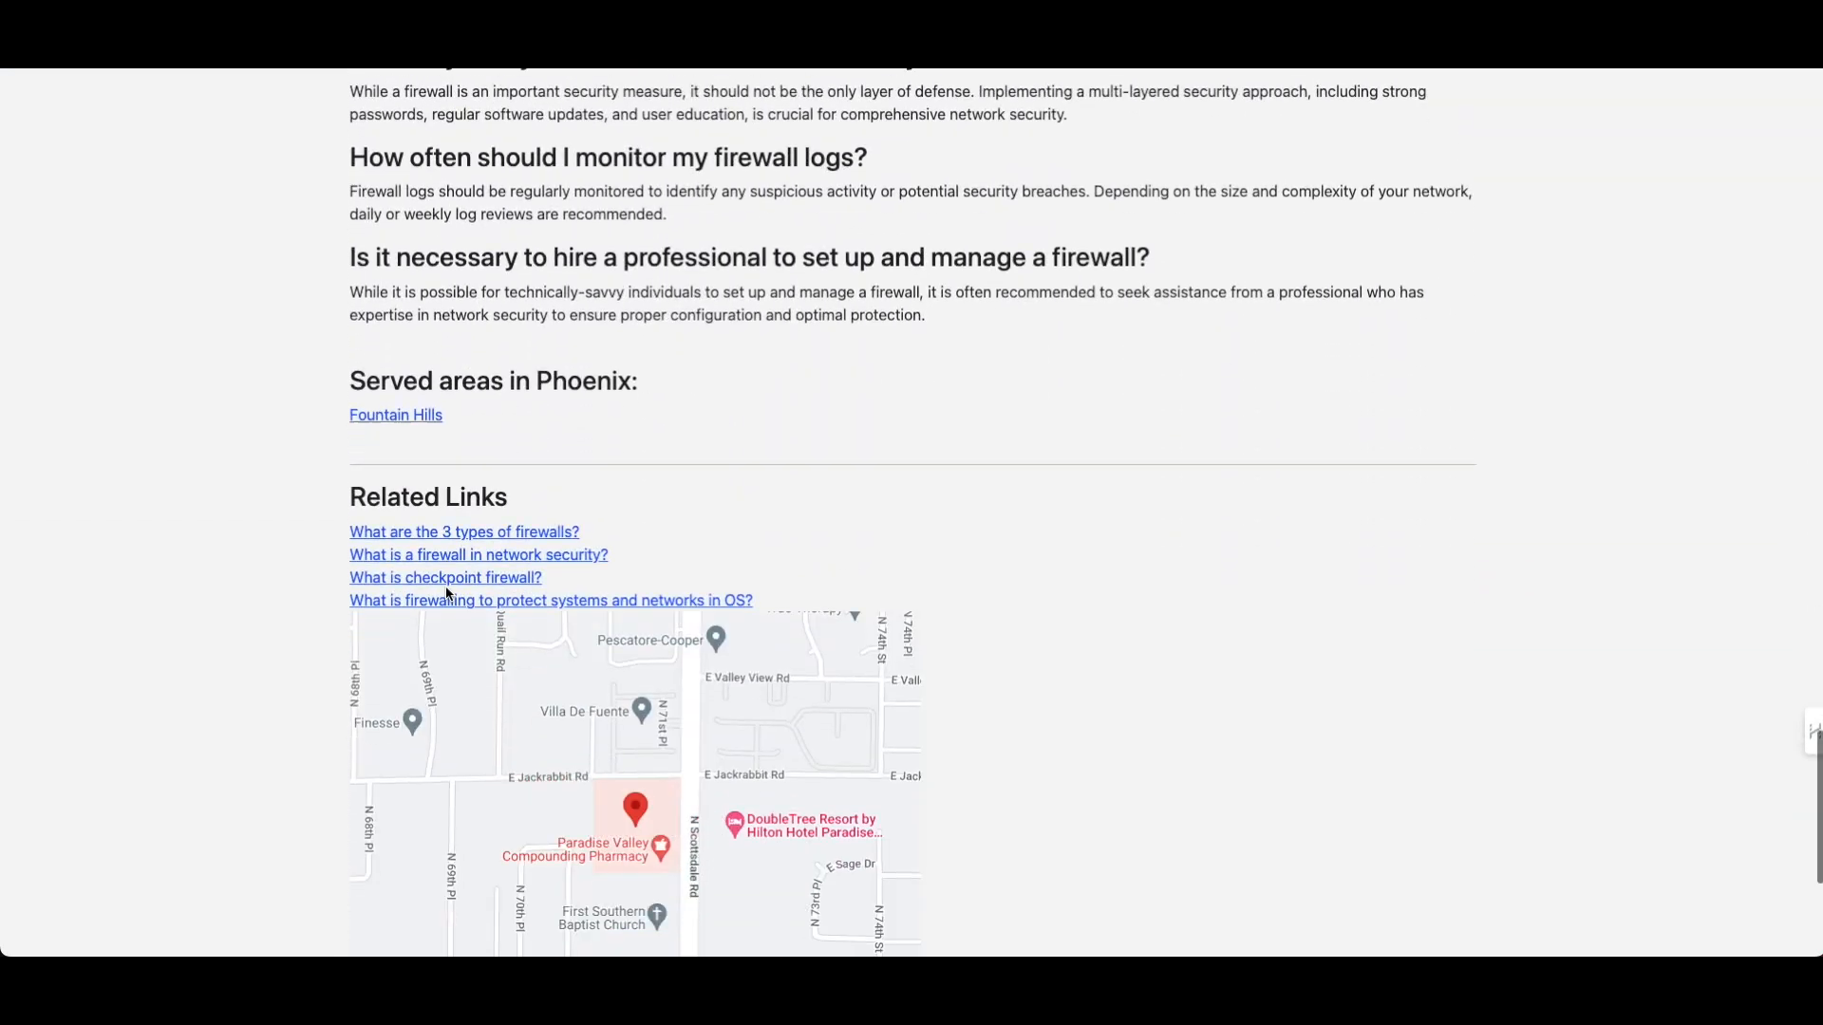
Open the related article "What are the 3 types of firewalls?" and examine it through its related links.
left_click(422, 538)
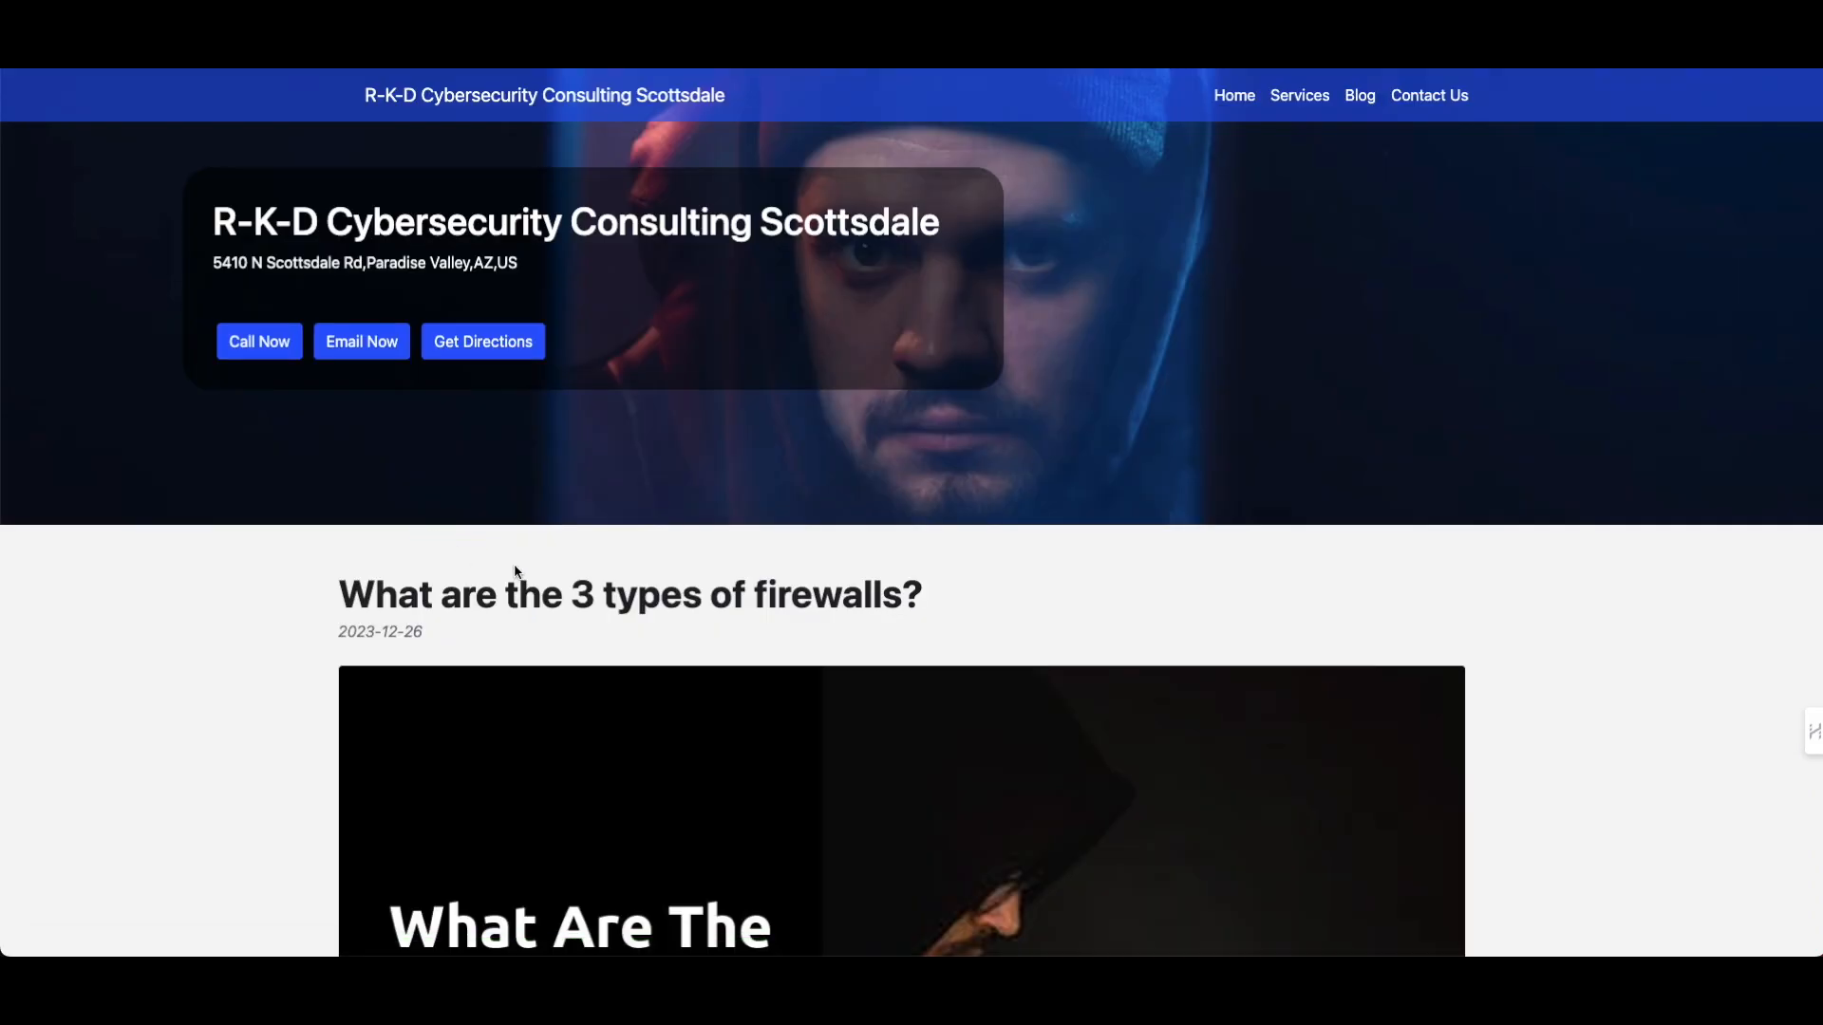
scroll(844, 661, "down", 8)
scroll(844, 659, "down", 15)
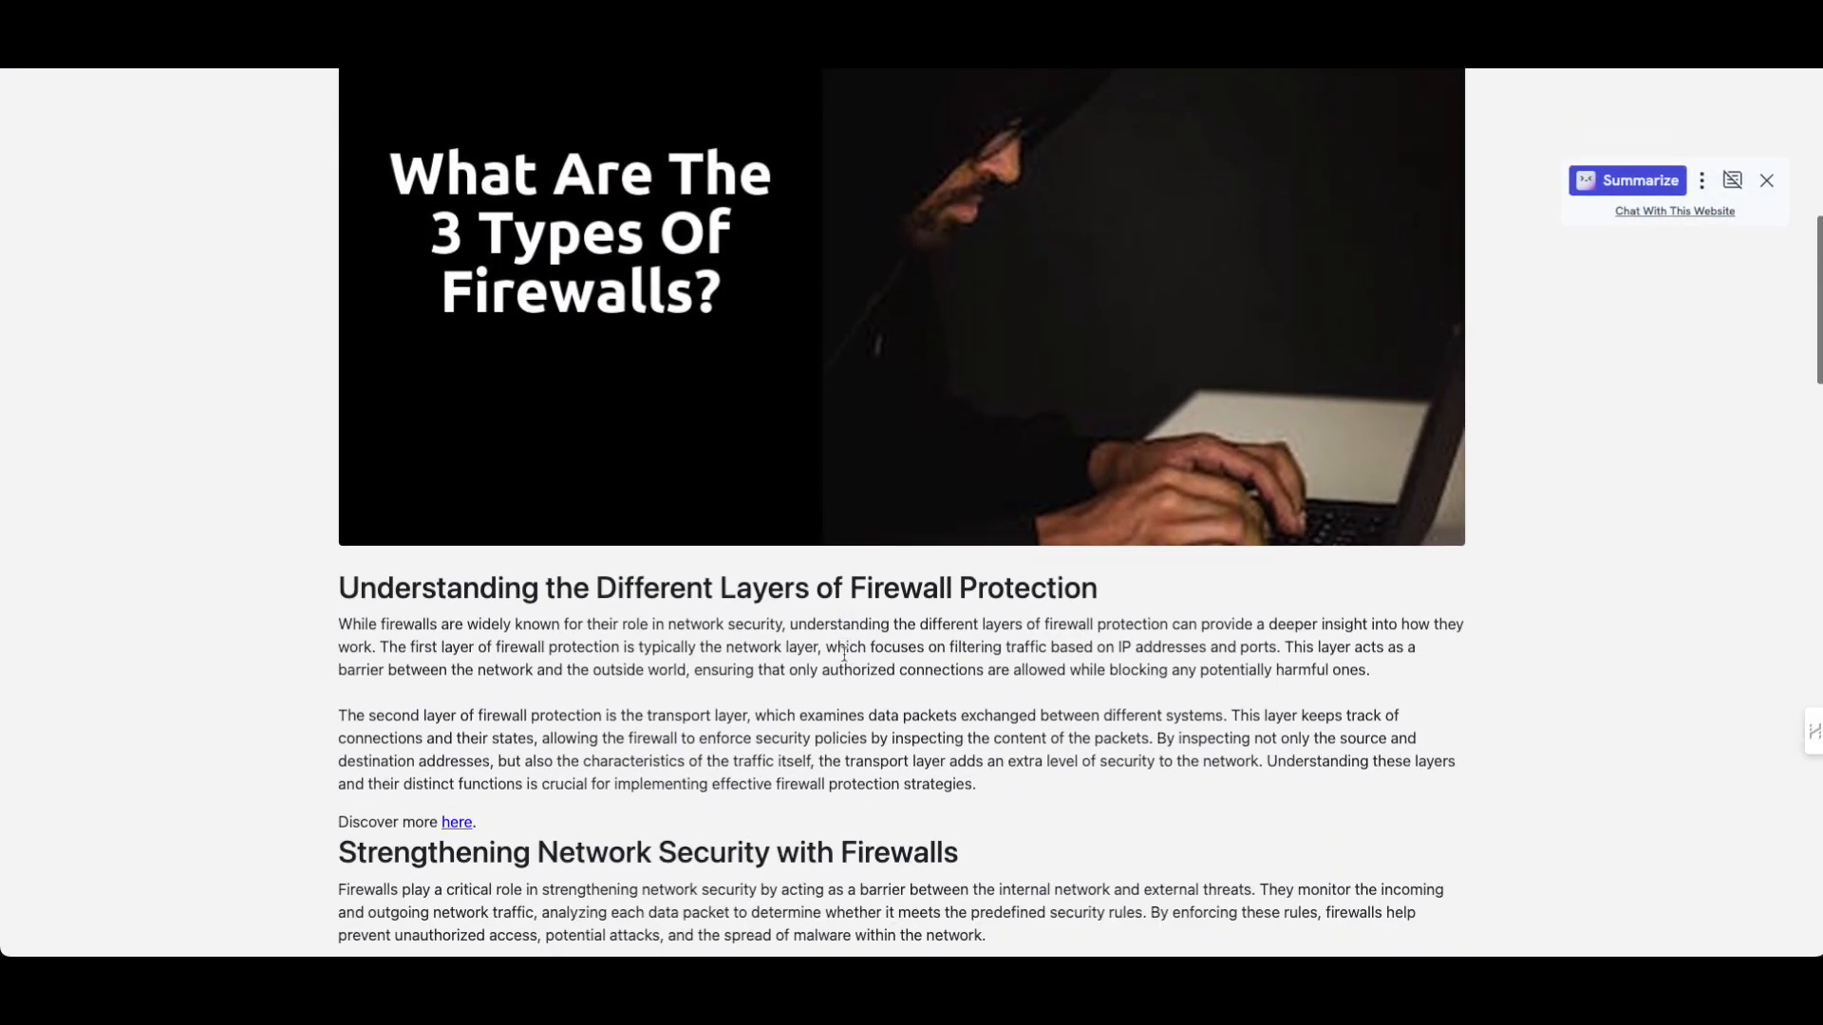
scroll(845, 654, "down", 15)
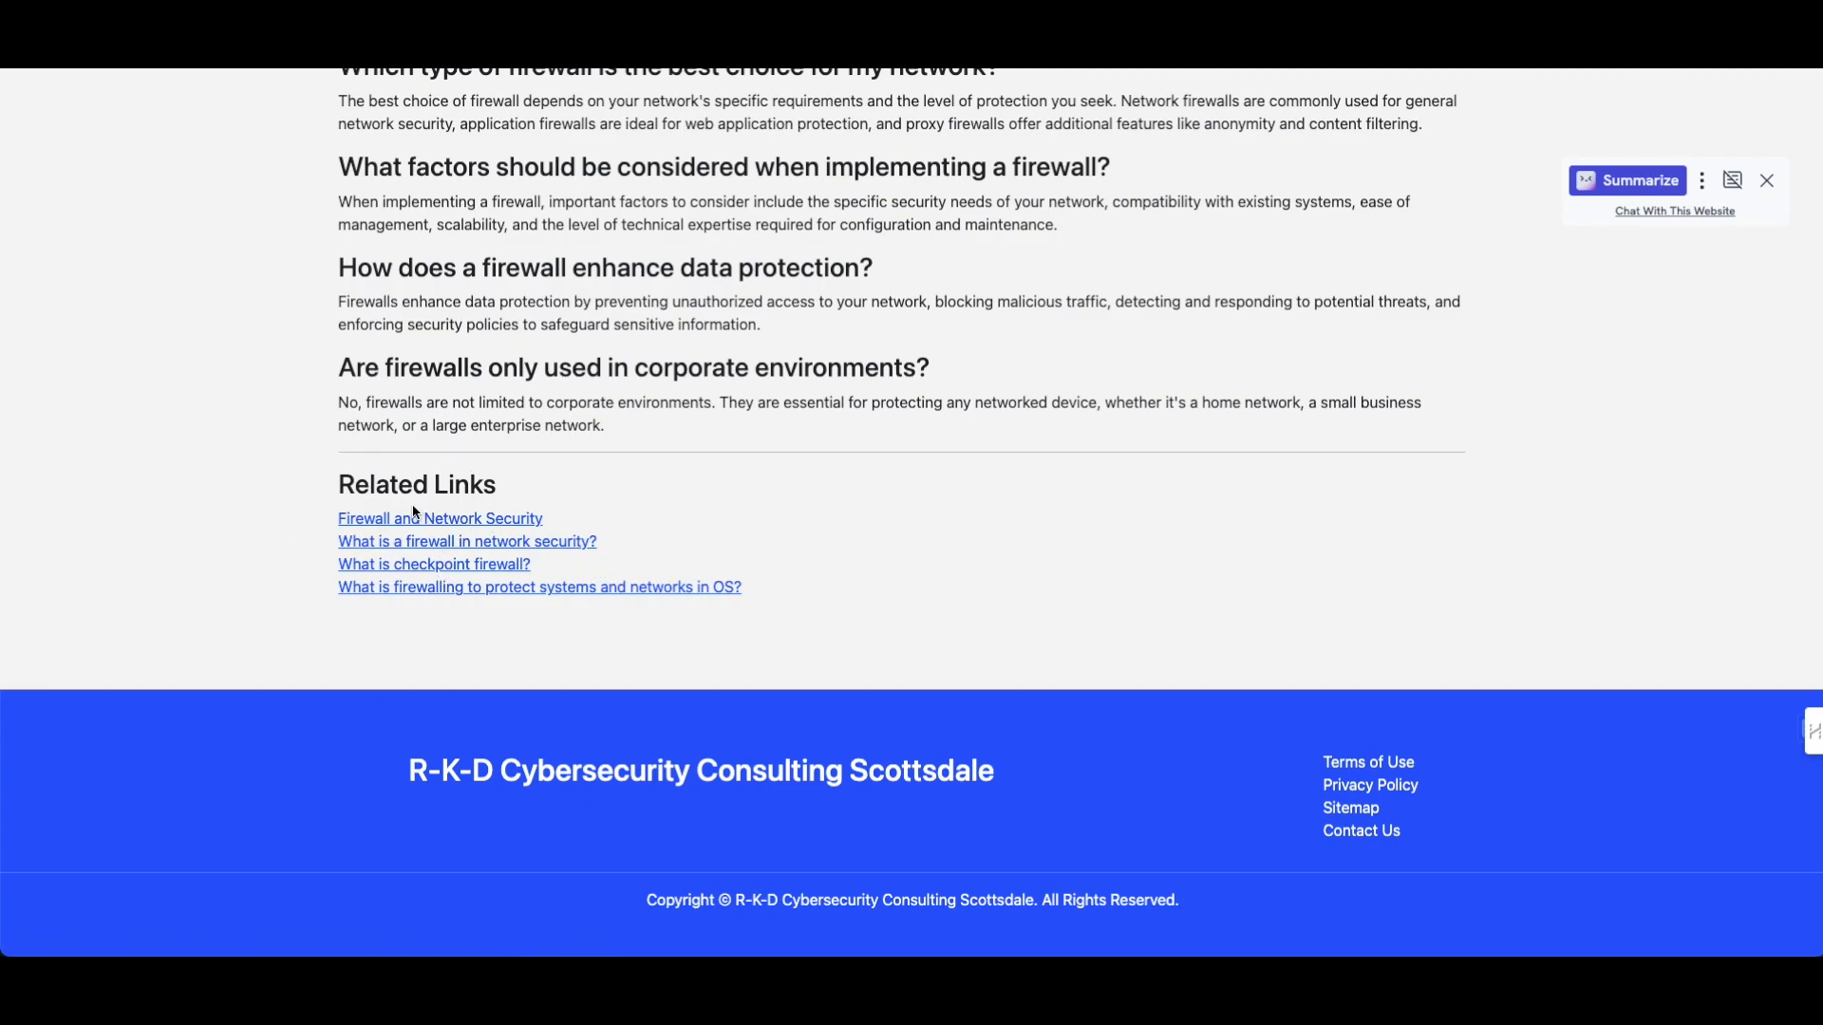
Follow the article's related link back to Firewall and Network Security and review its FAQ and served areas.
left_click(381, 519)
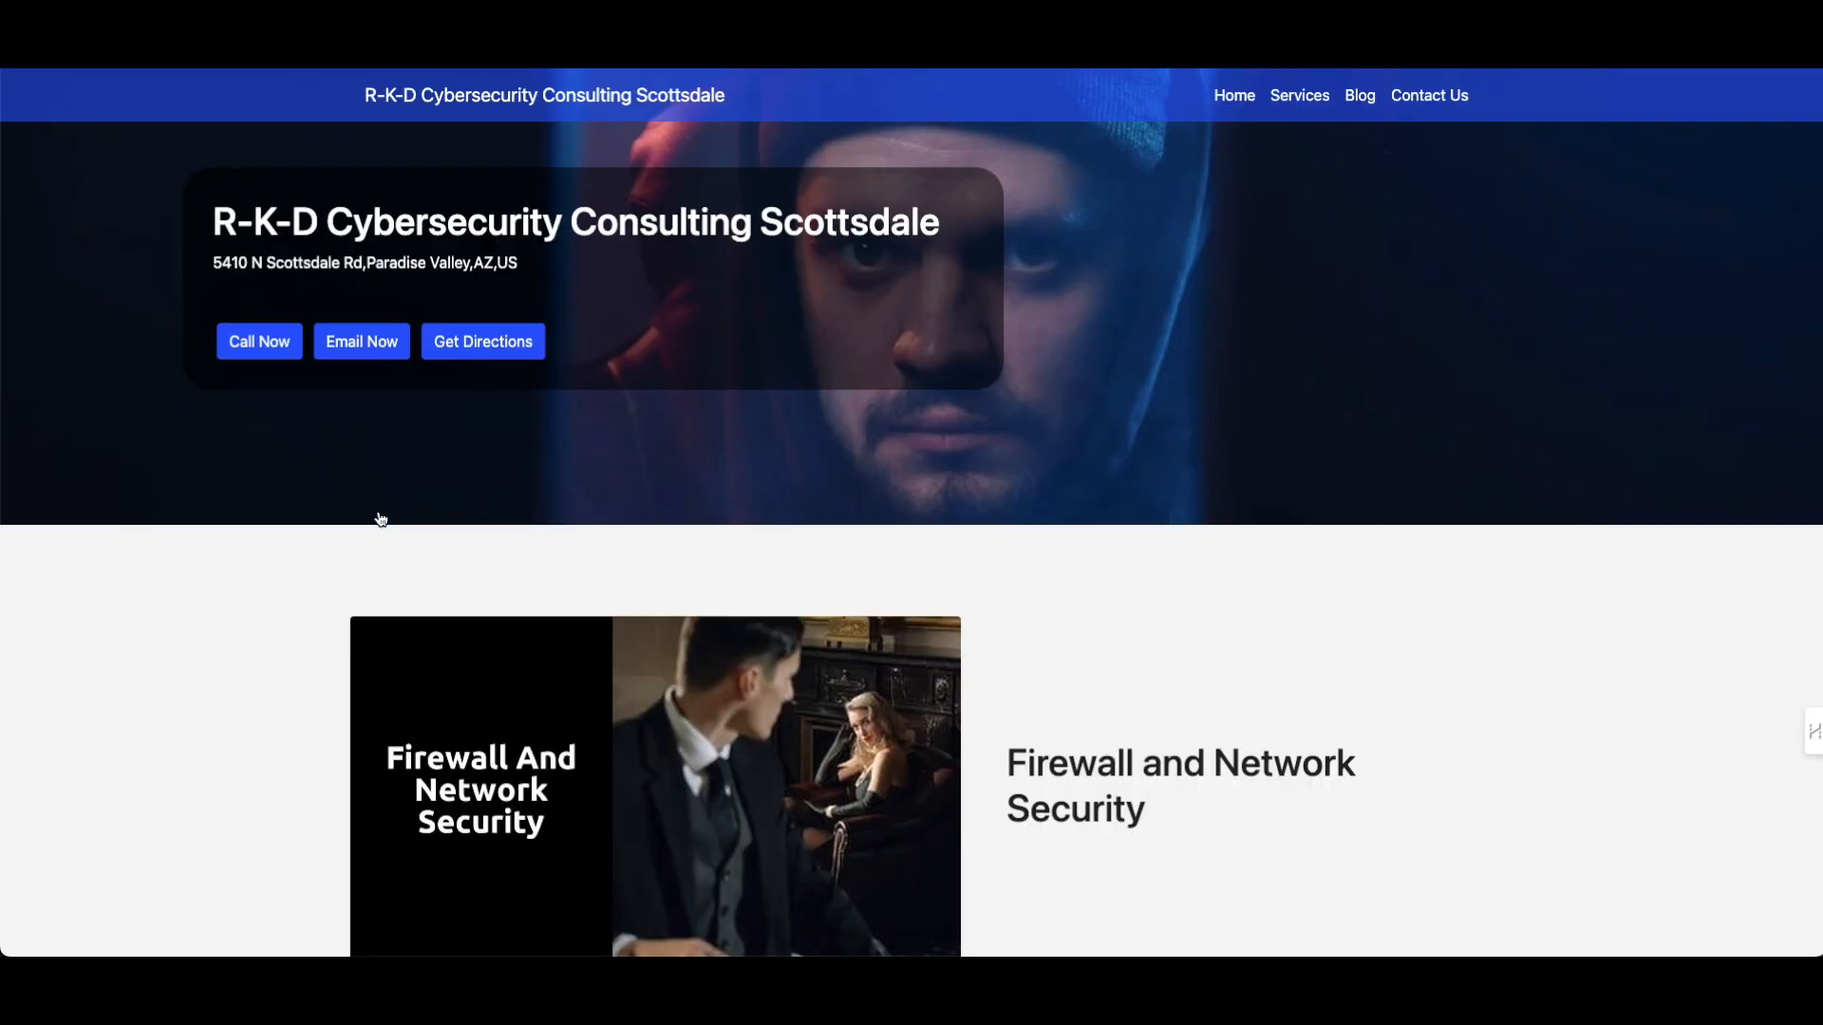
scroll(381, 519, "down", 5)
scroll(379, 519, "down", 20)
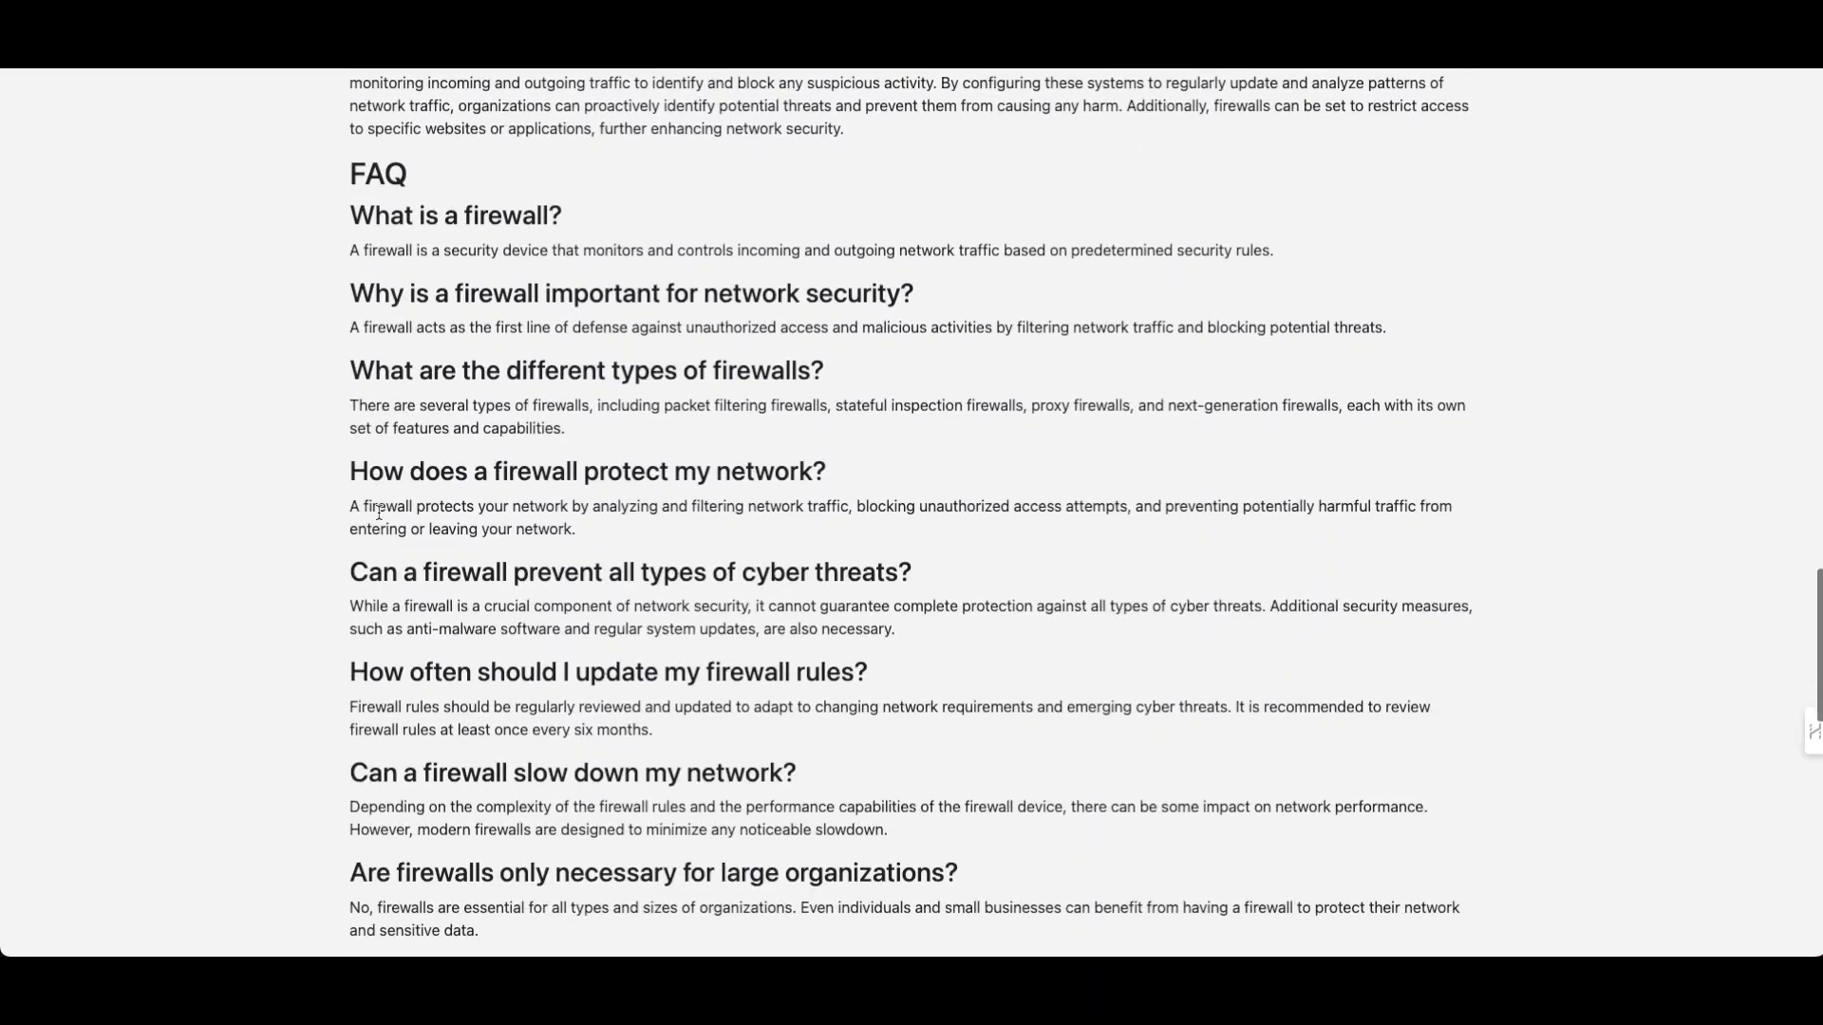
scroll(379, 518, "down", 5)
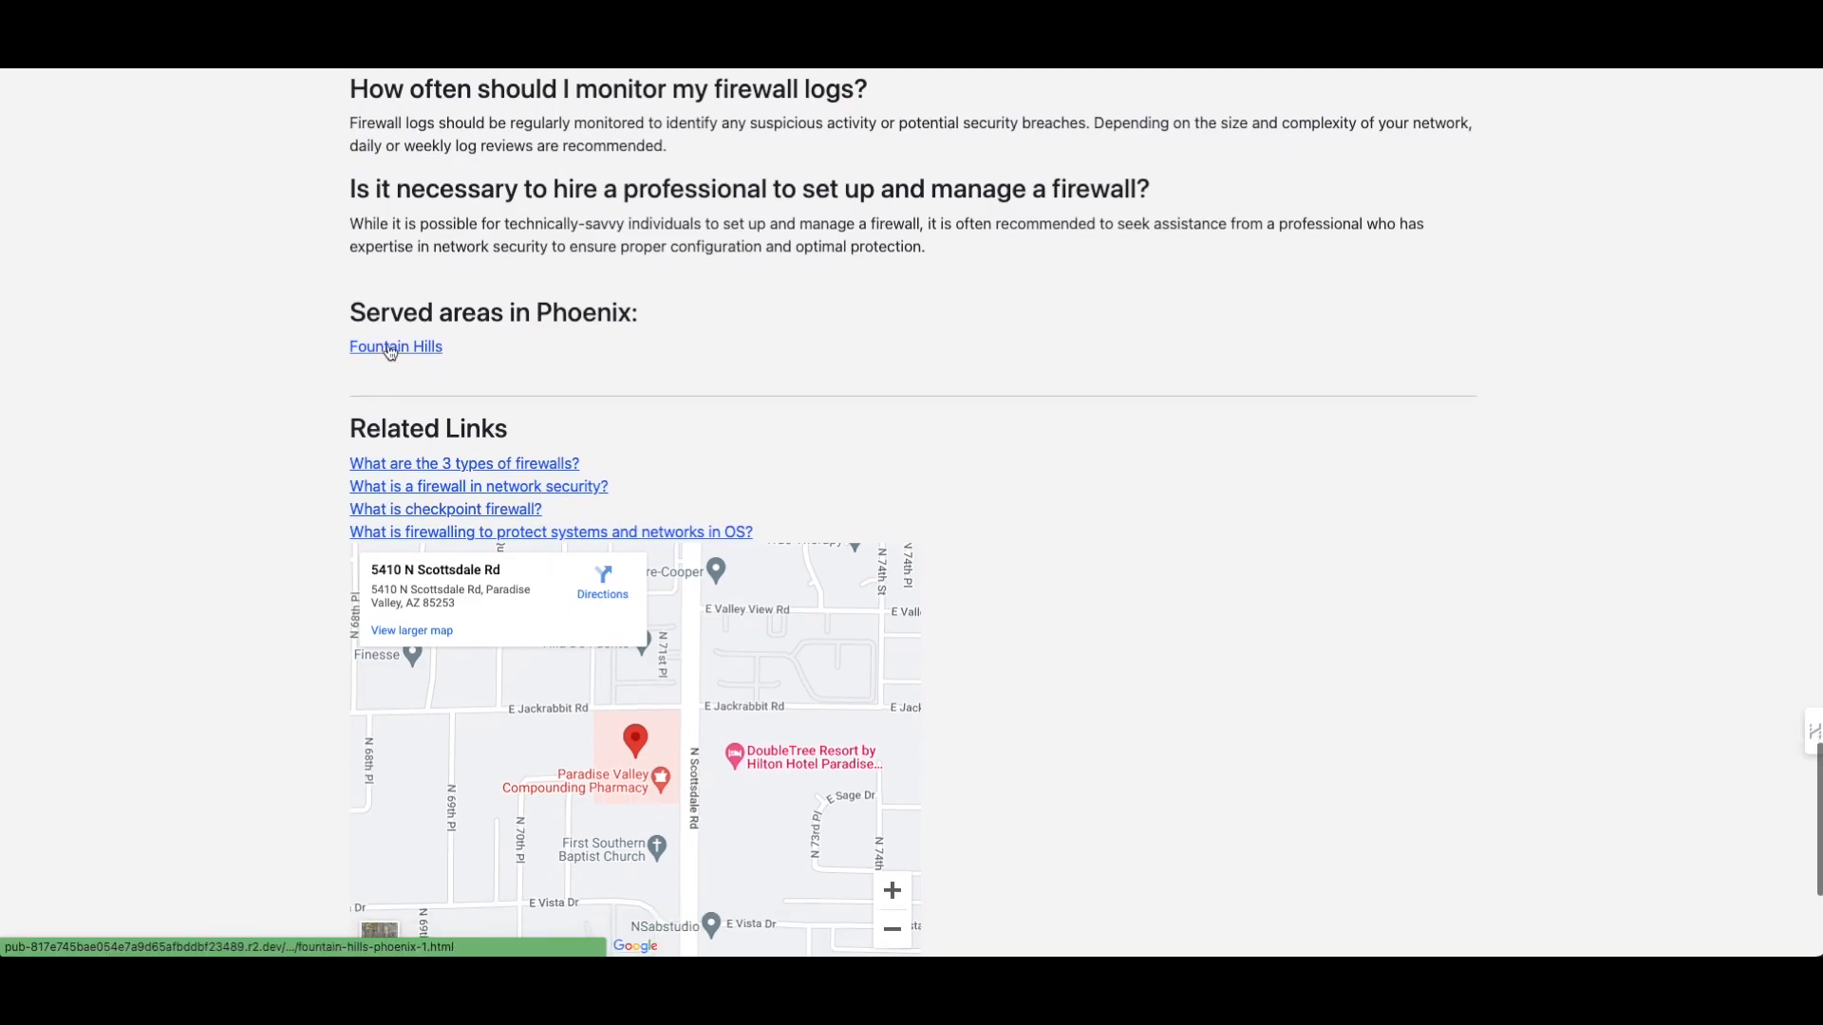
Go through the Fountain Hills page to the linked Phoenix page and examine it through its services list.
left_click(392, 348)
scroll(392, 347, "down", 5)
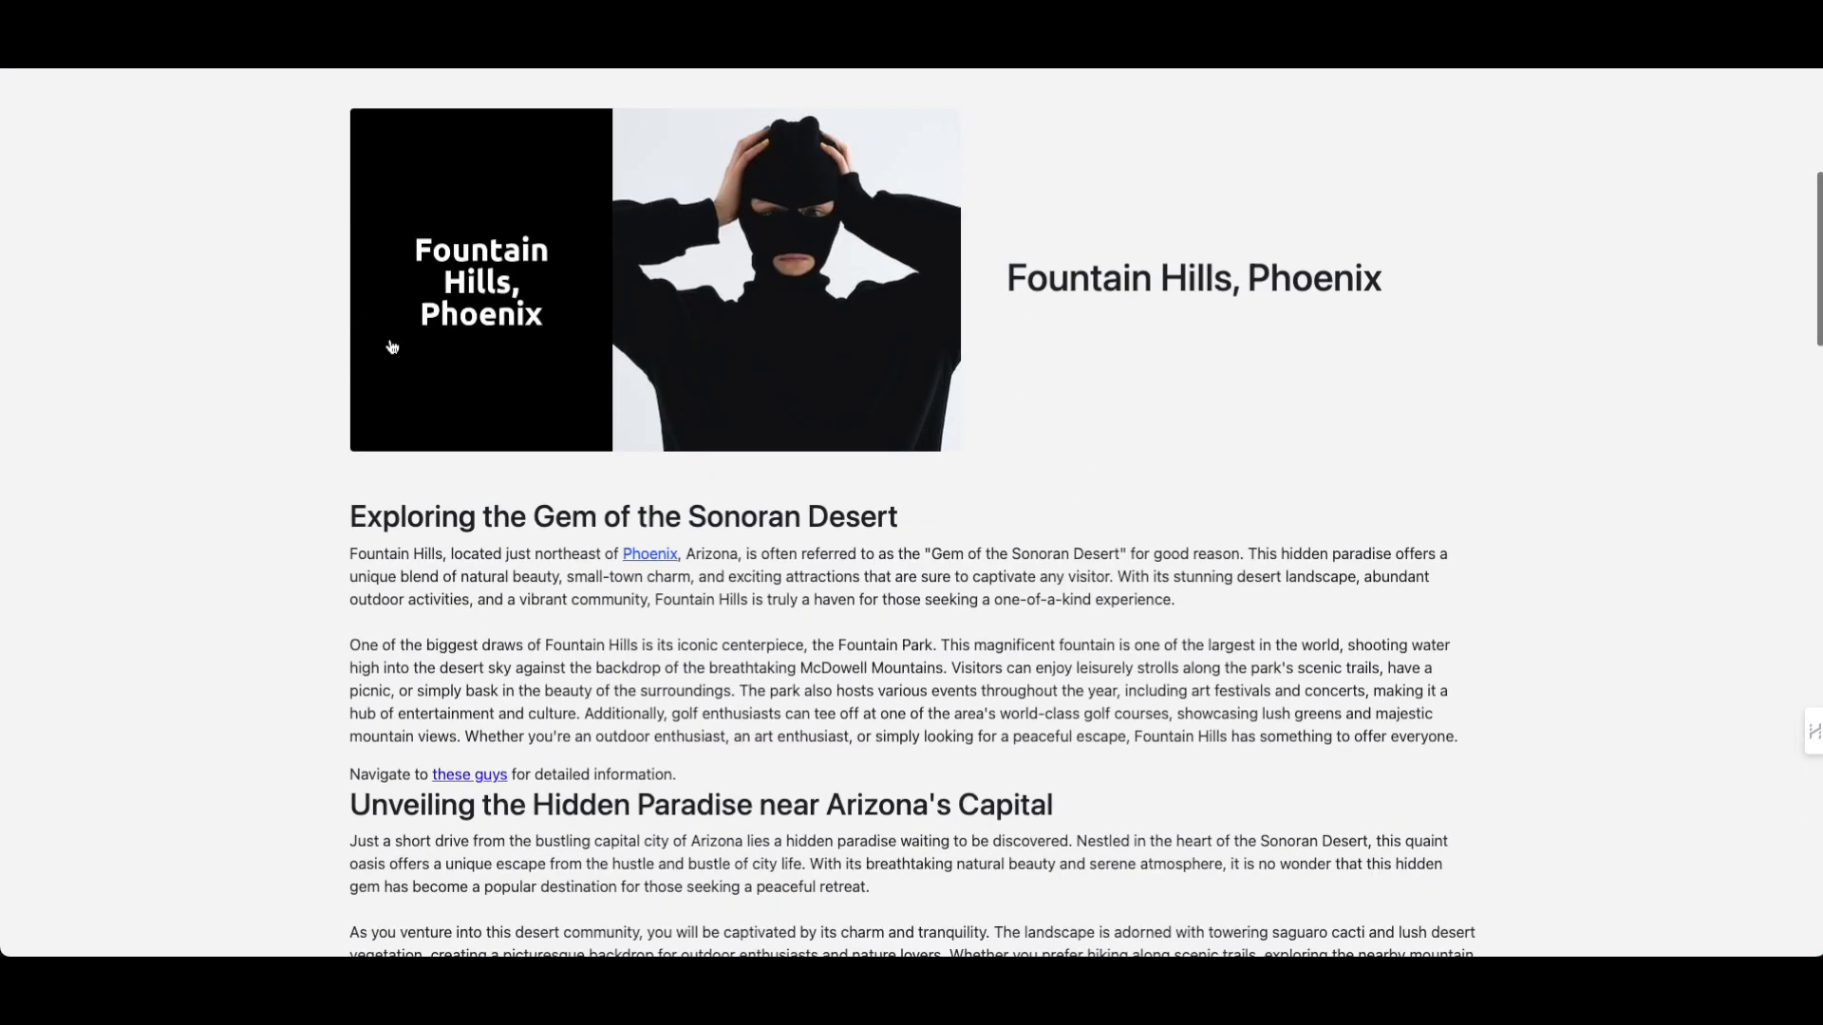
left_click(638, 555)
scroll(638, 555, "down", 9)
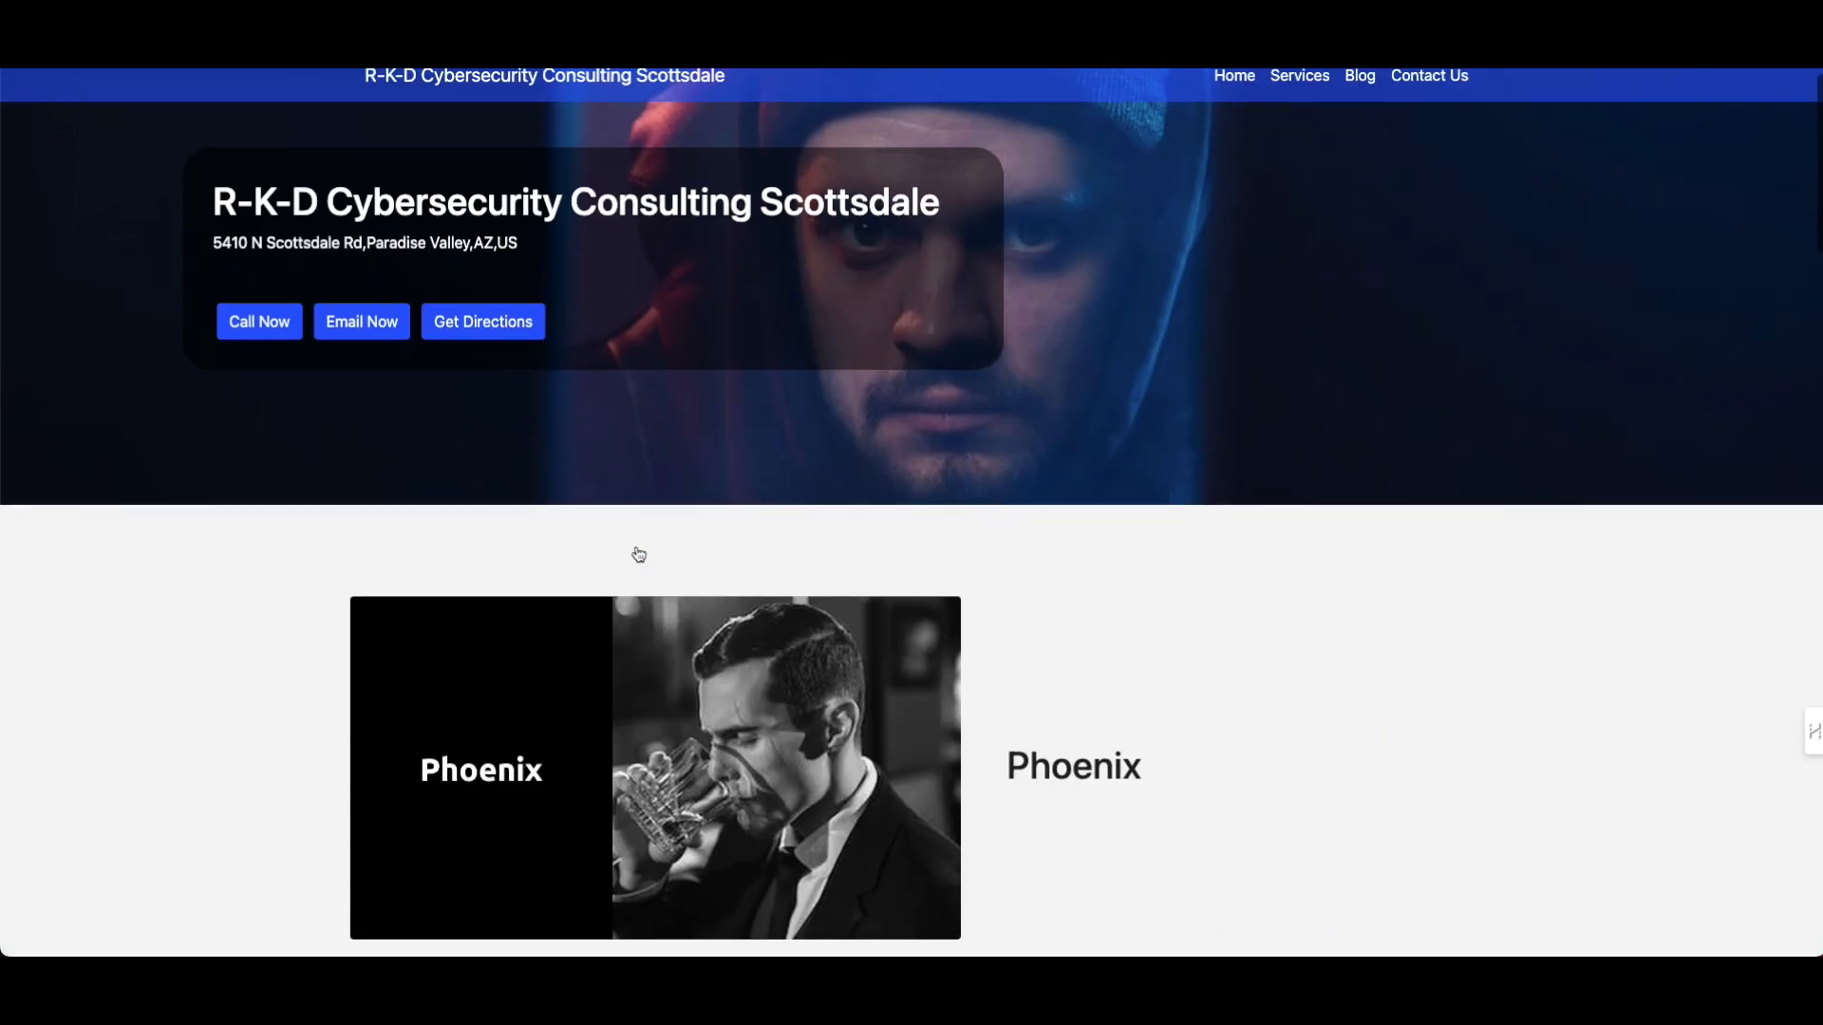
scroll(638, 555, "down", 20)
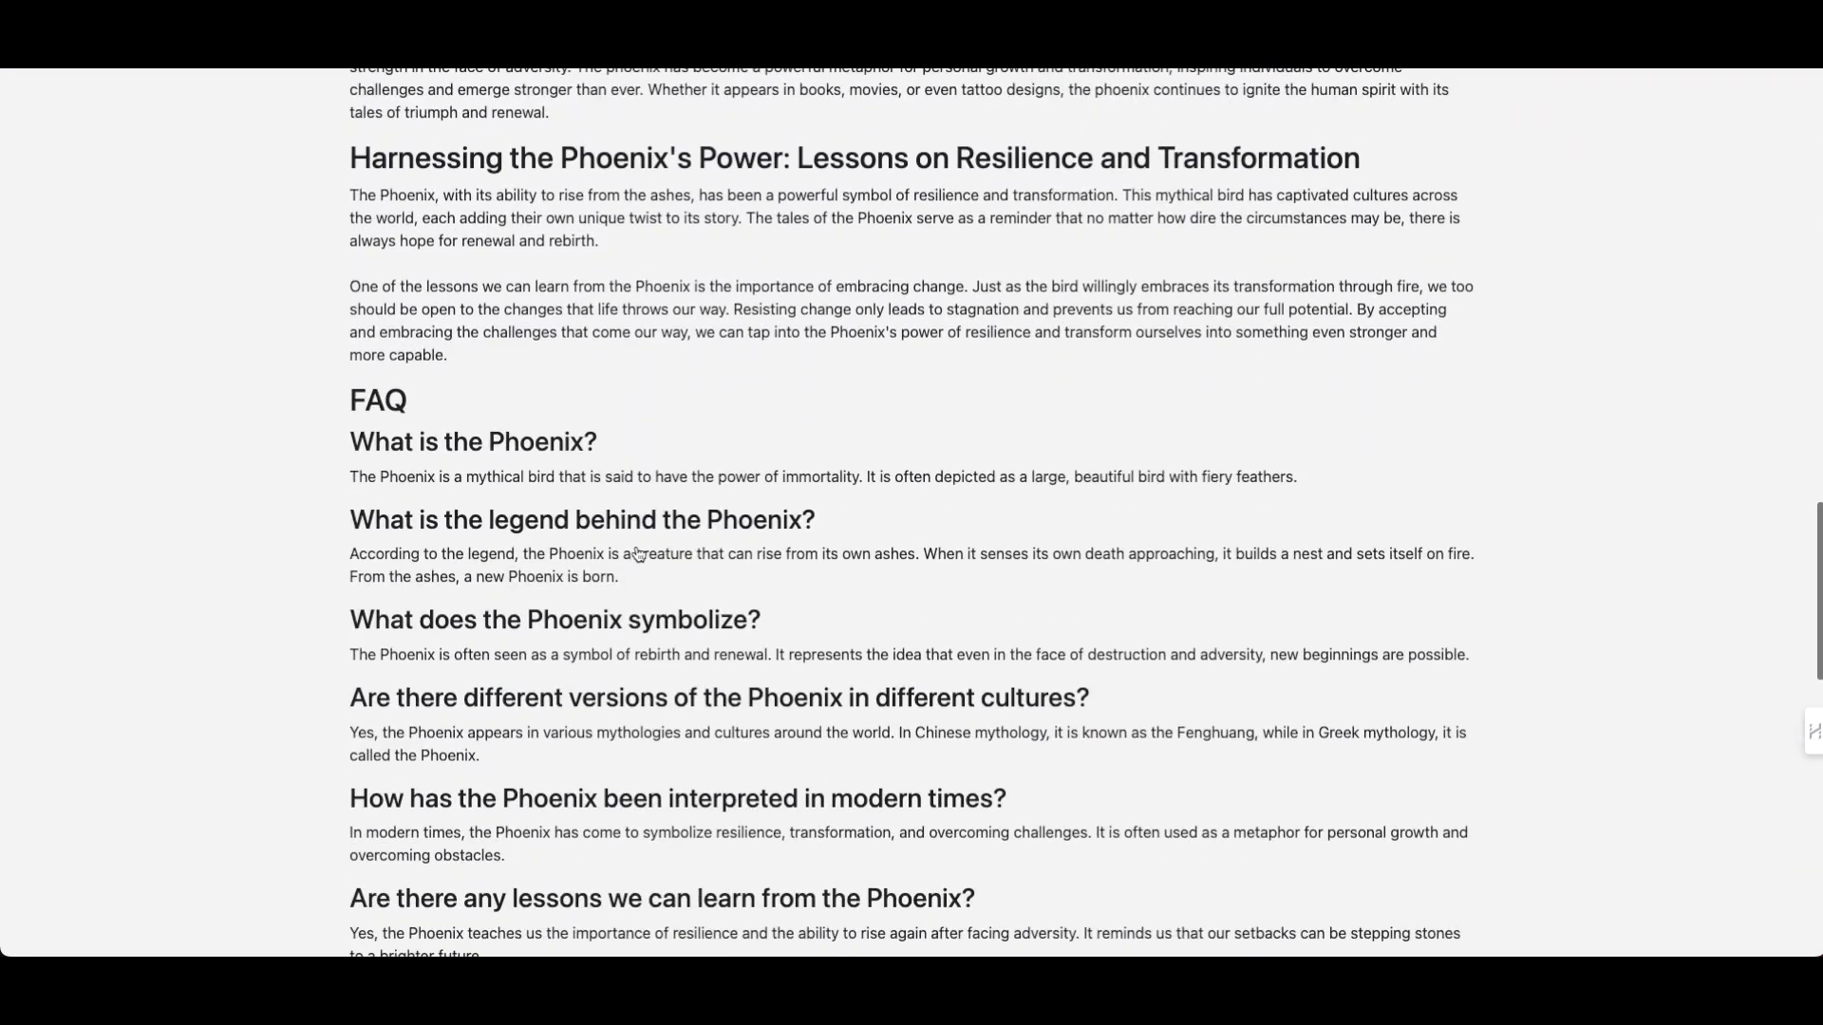
scroll(638, 555, "down", 6)
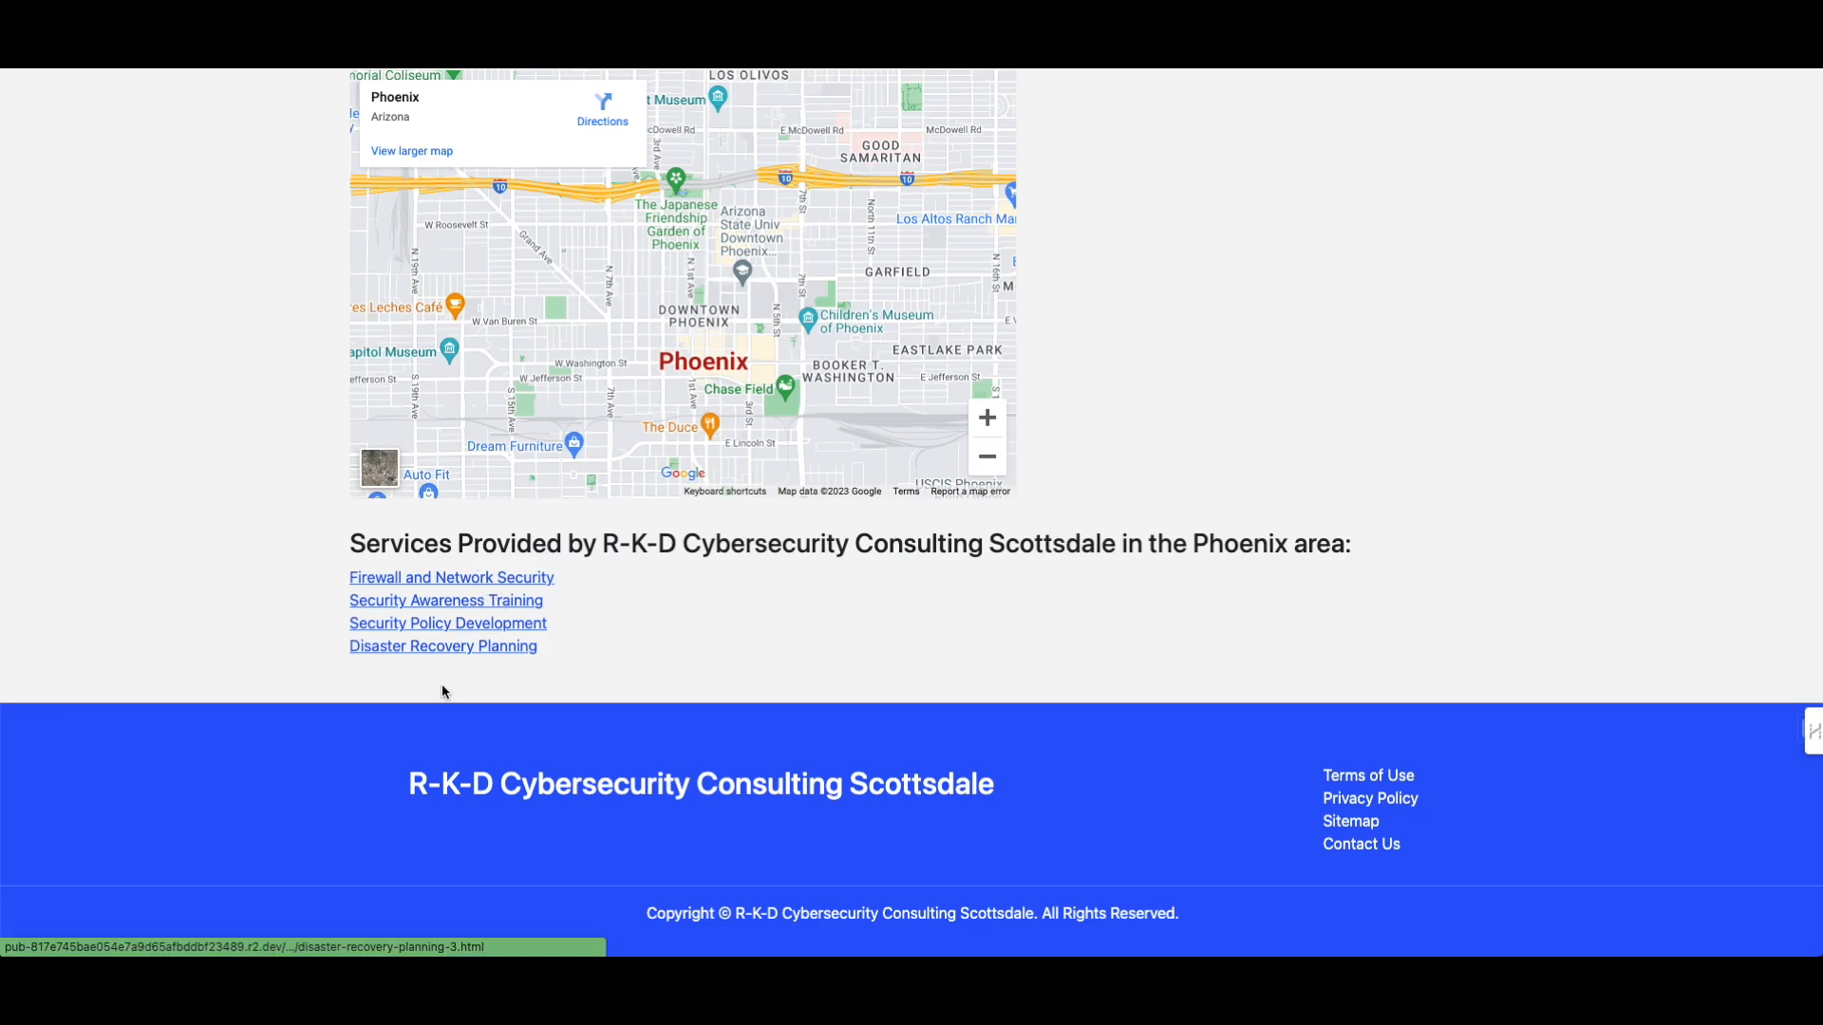
Open Firewall and Network Security from the Phoenix service list and examine its header and opening sections.
left_click(469, 591)
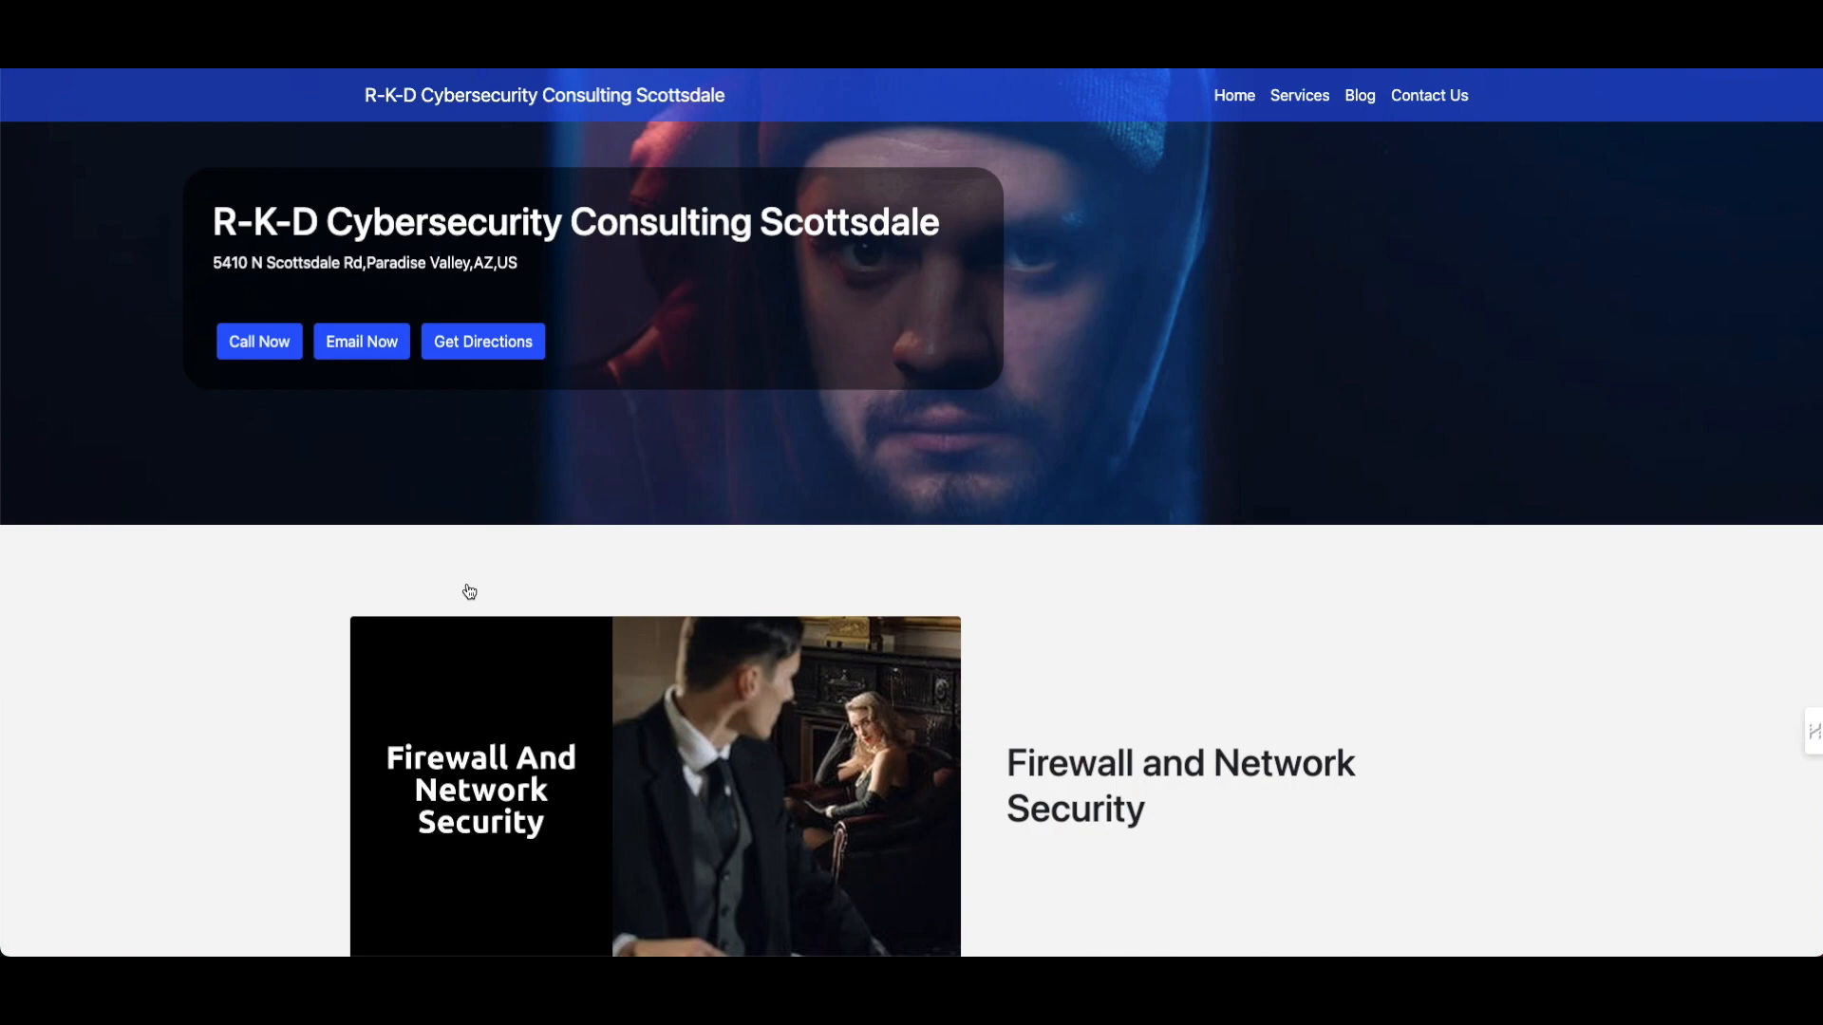
scroll(1246, 702, "down", 1)
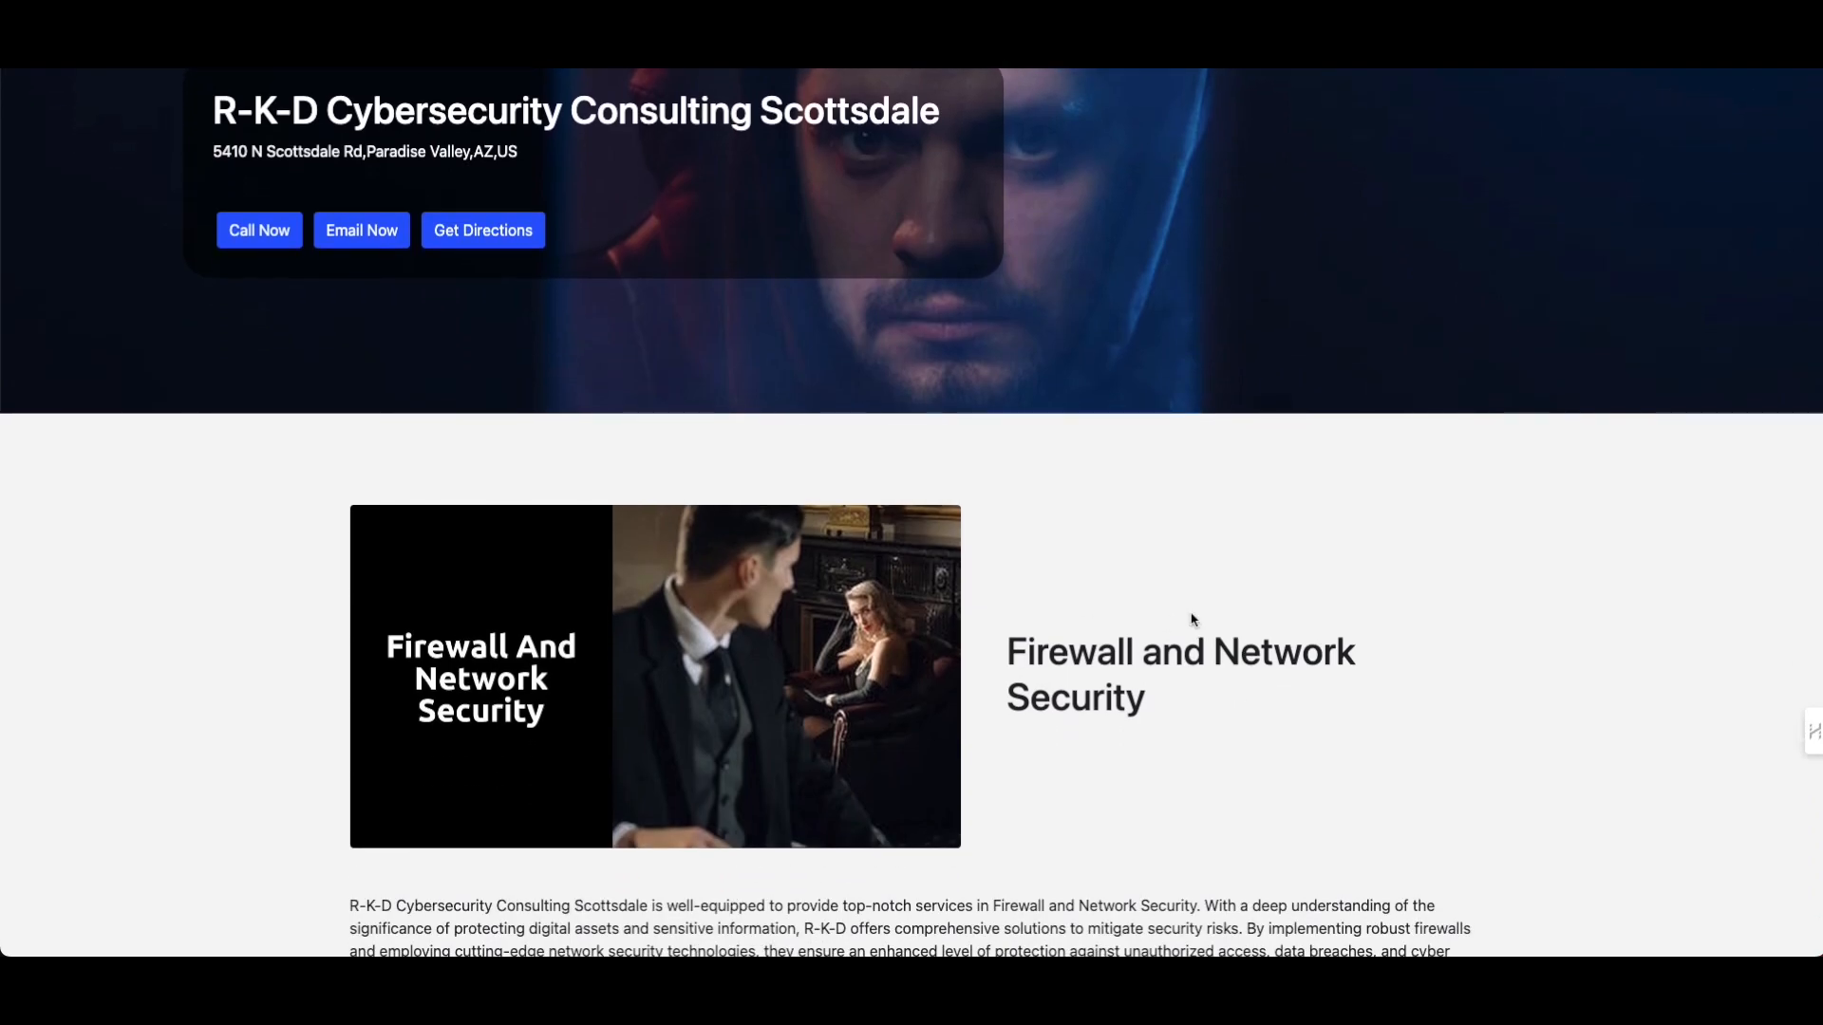
scroll(1194, 619, "down", 5)
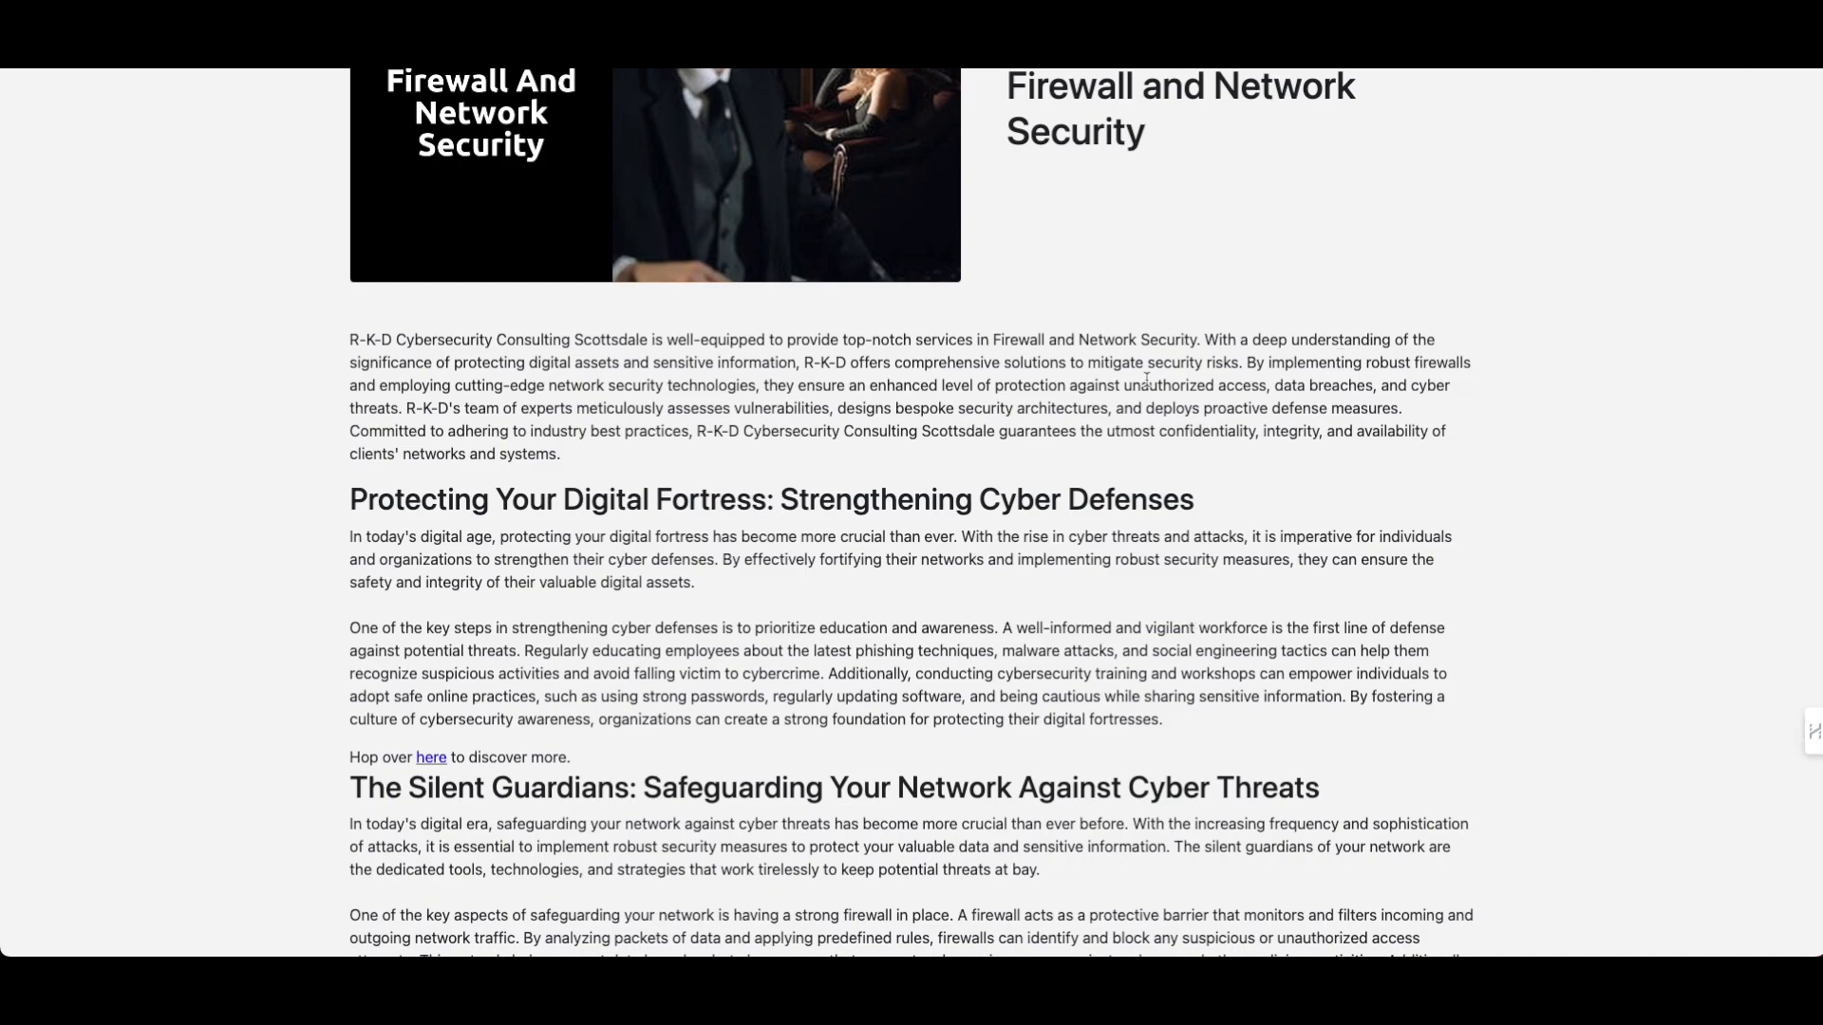
scroll(1146, 378, "up", 6)
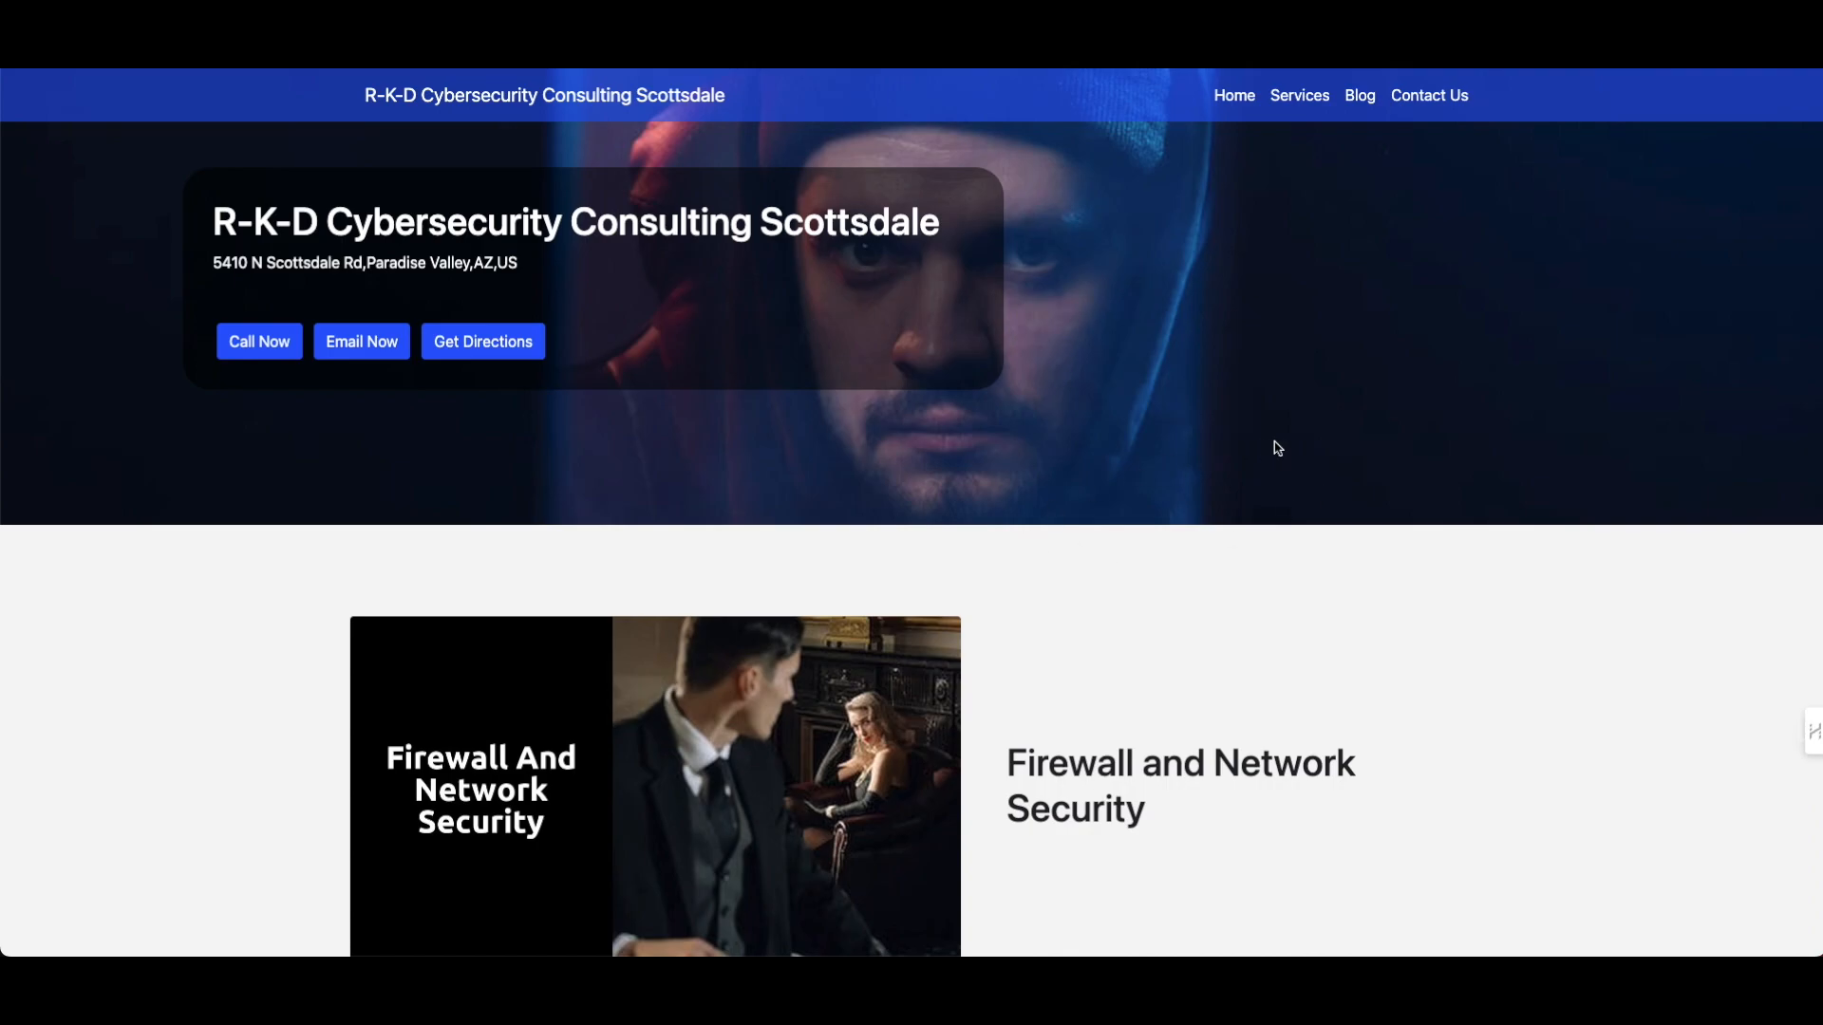
Open the website's sitemap from the page footer and display the URL list in sitemap_page.html.
scroll(1278, 448, "down", 20)
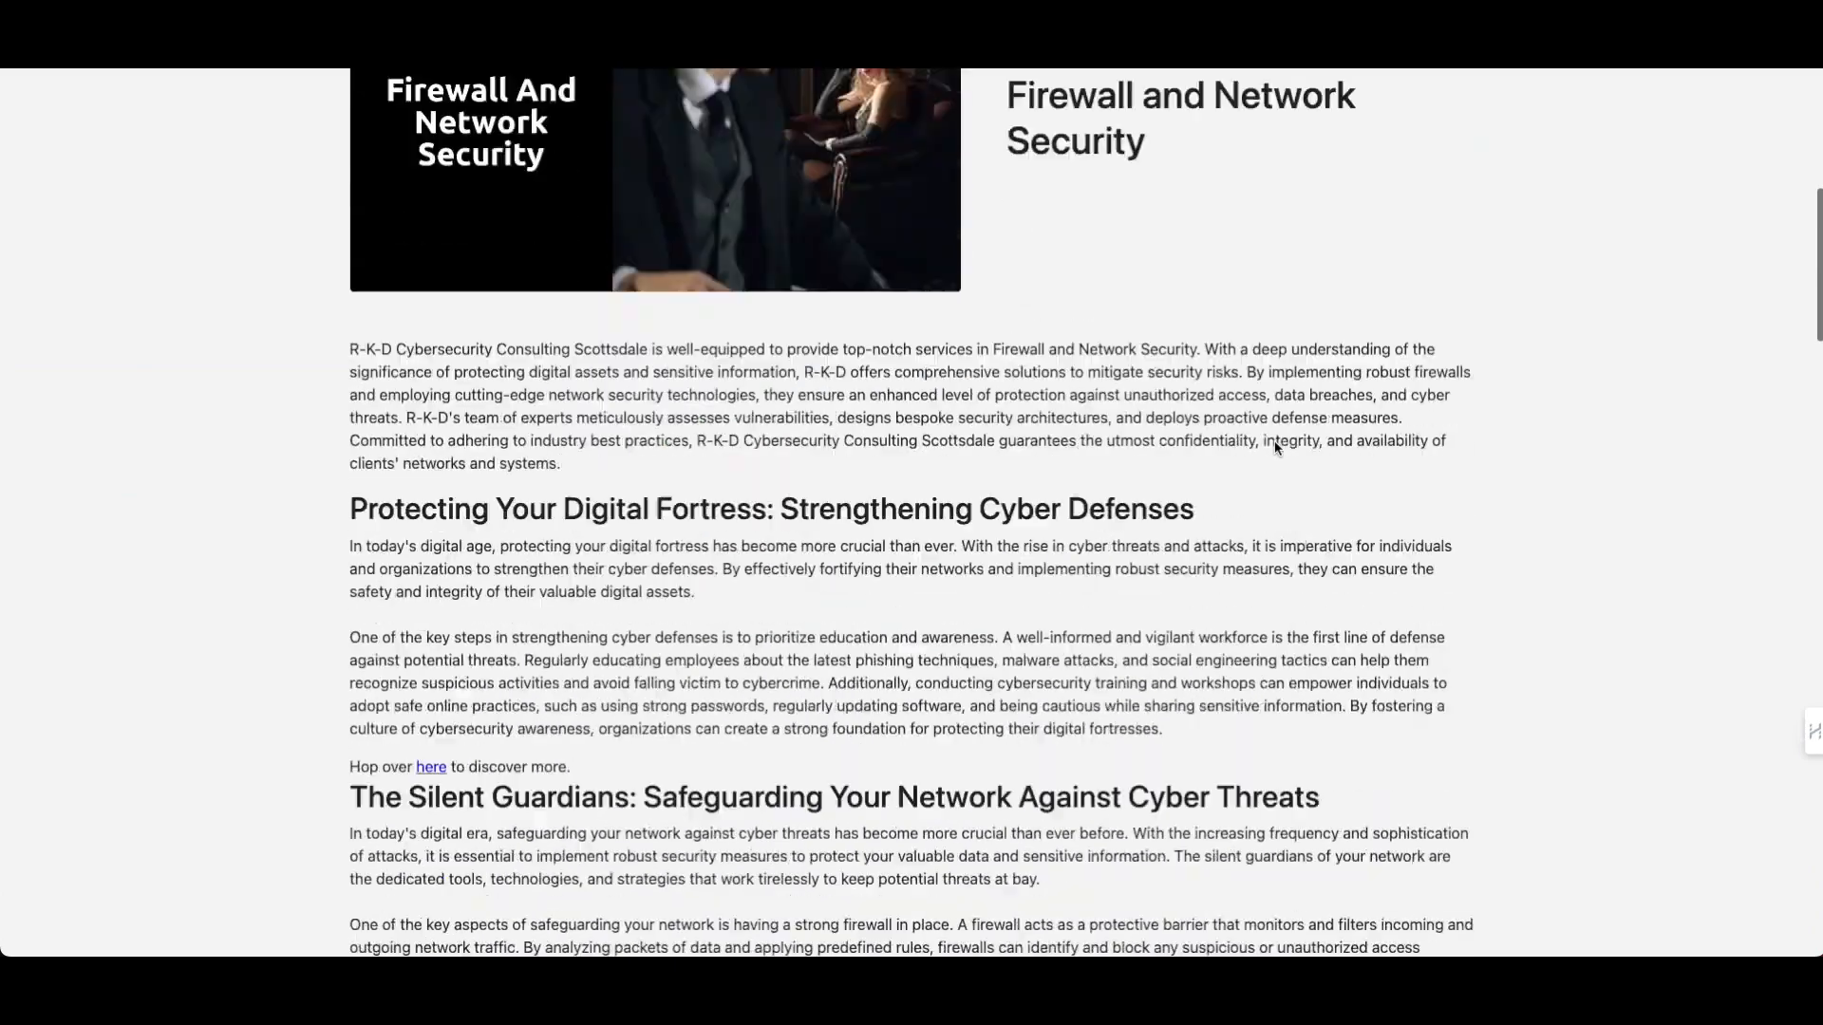
scroll(1278, 448, "down", 12)
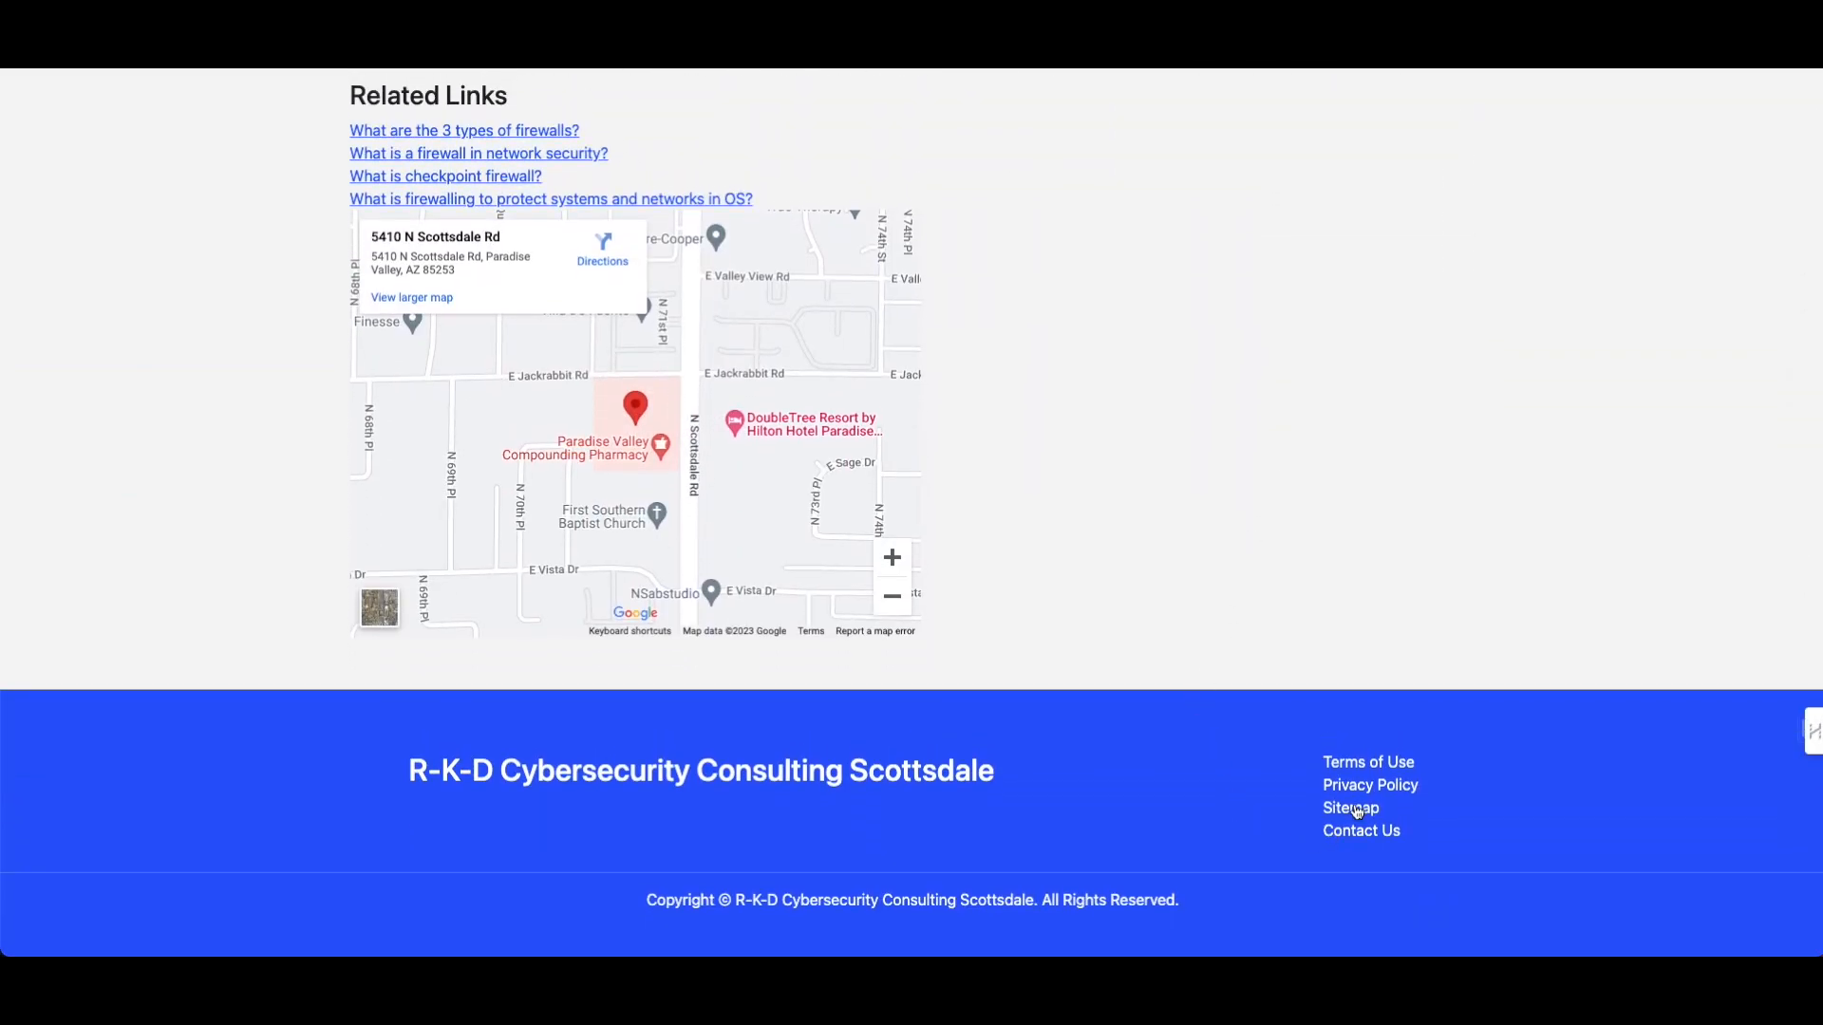
left_click(1358, 814)
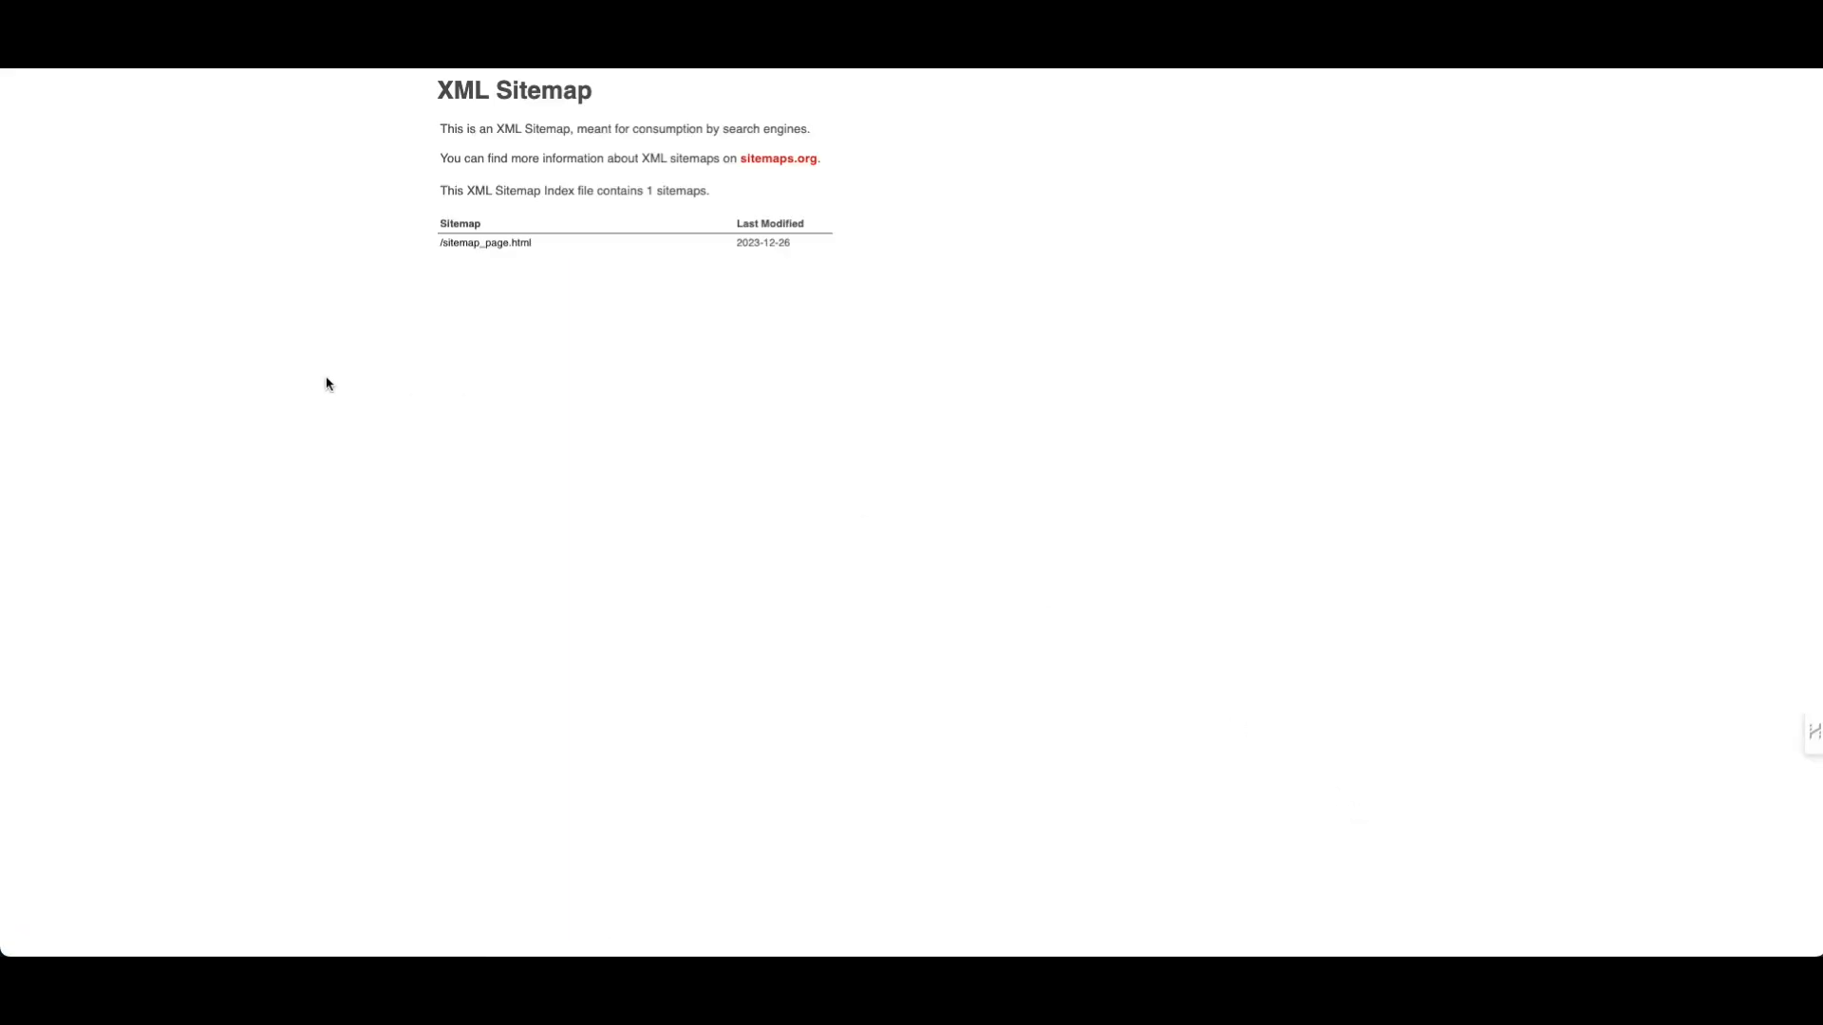
left_click(475, 245)
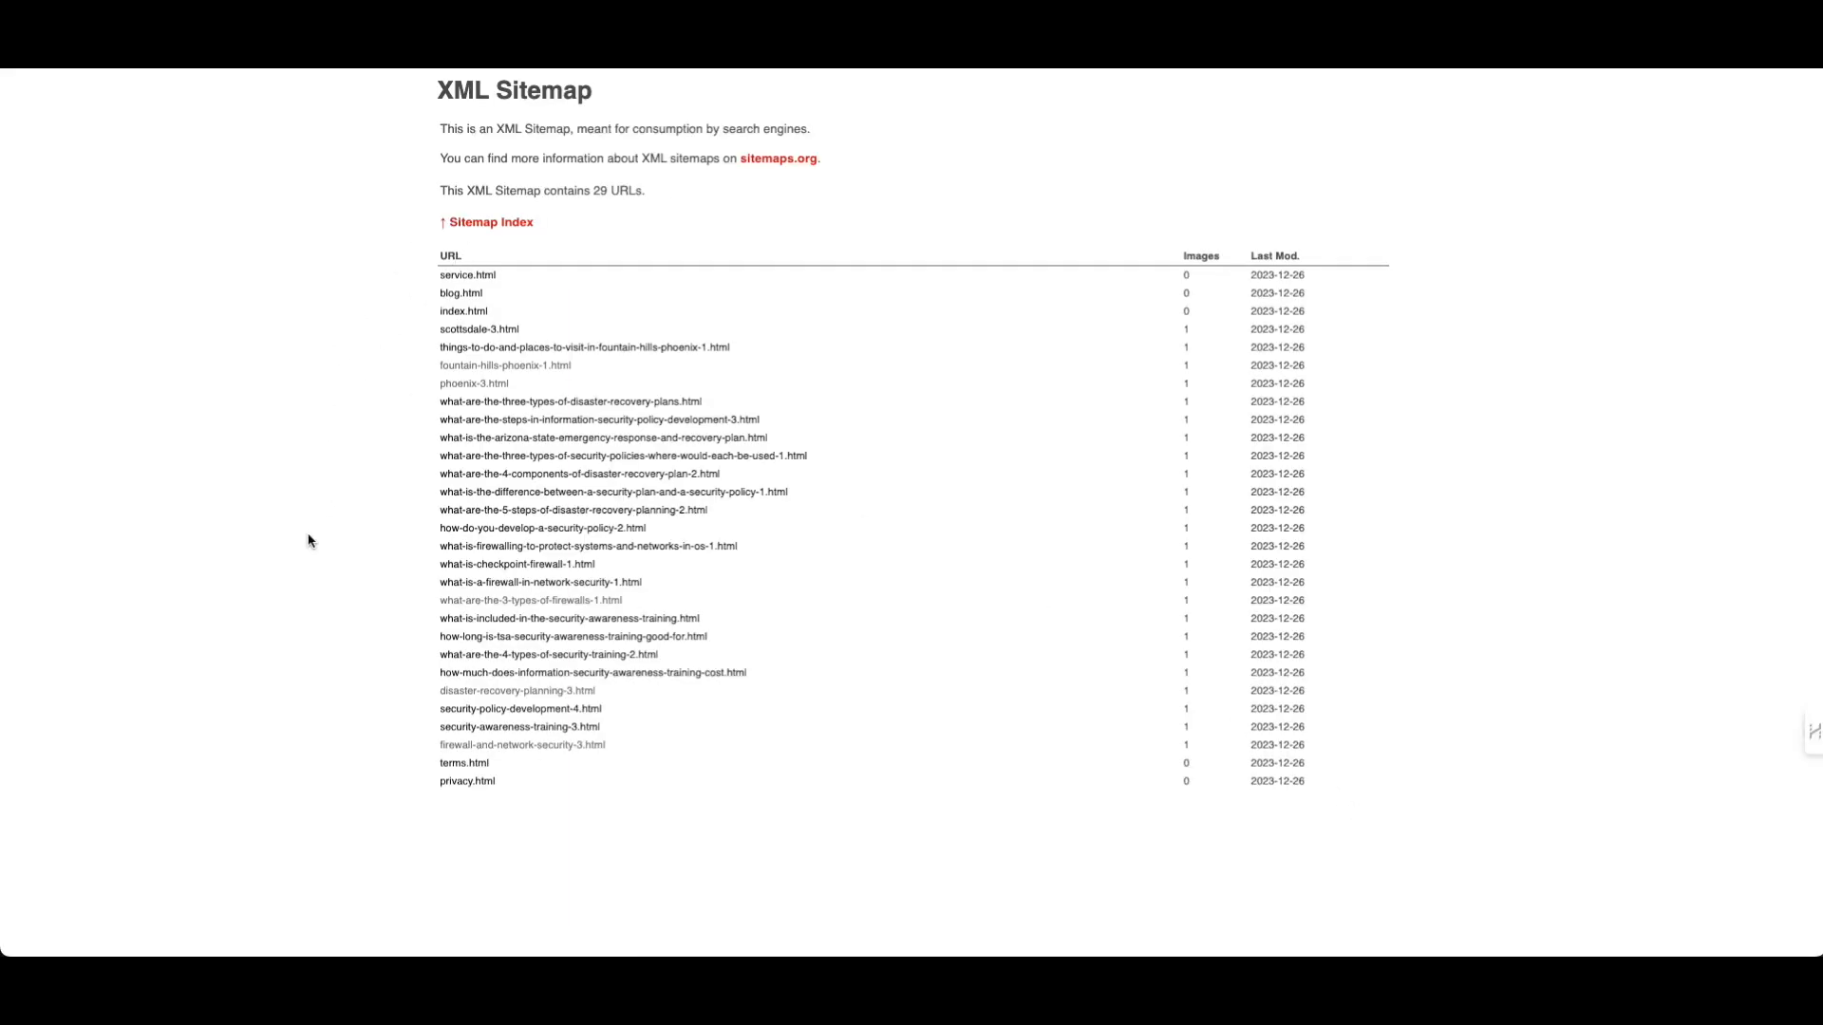
Open the things to do in Fountain Hills page from the sitemap and examine its McDowell Mountain Regional Park section.
left_click(564, 349)
scroll(544, 597, "down", 5)
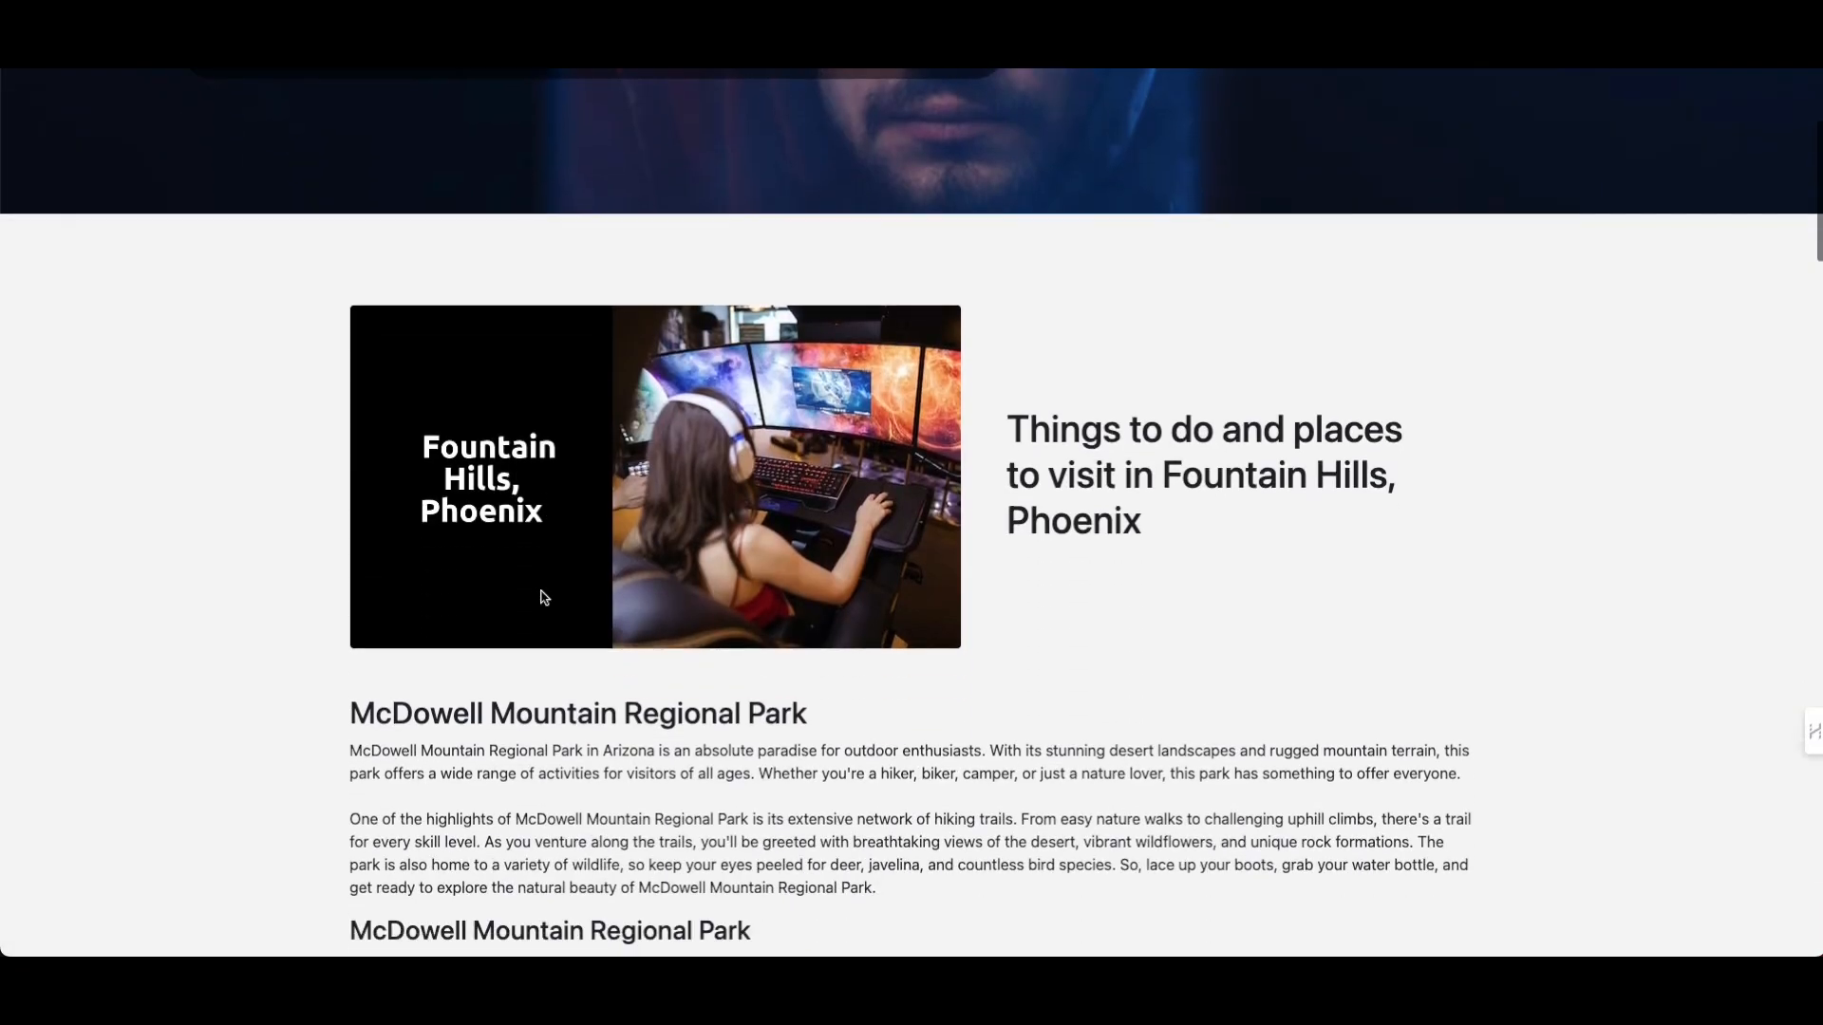
scroll(542, 592, "down", 1)
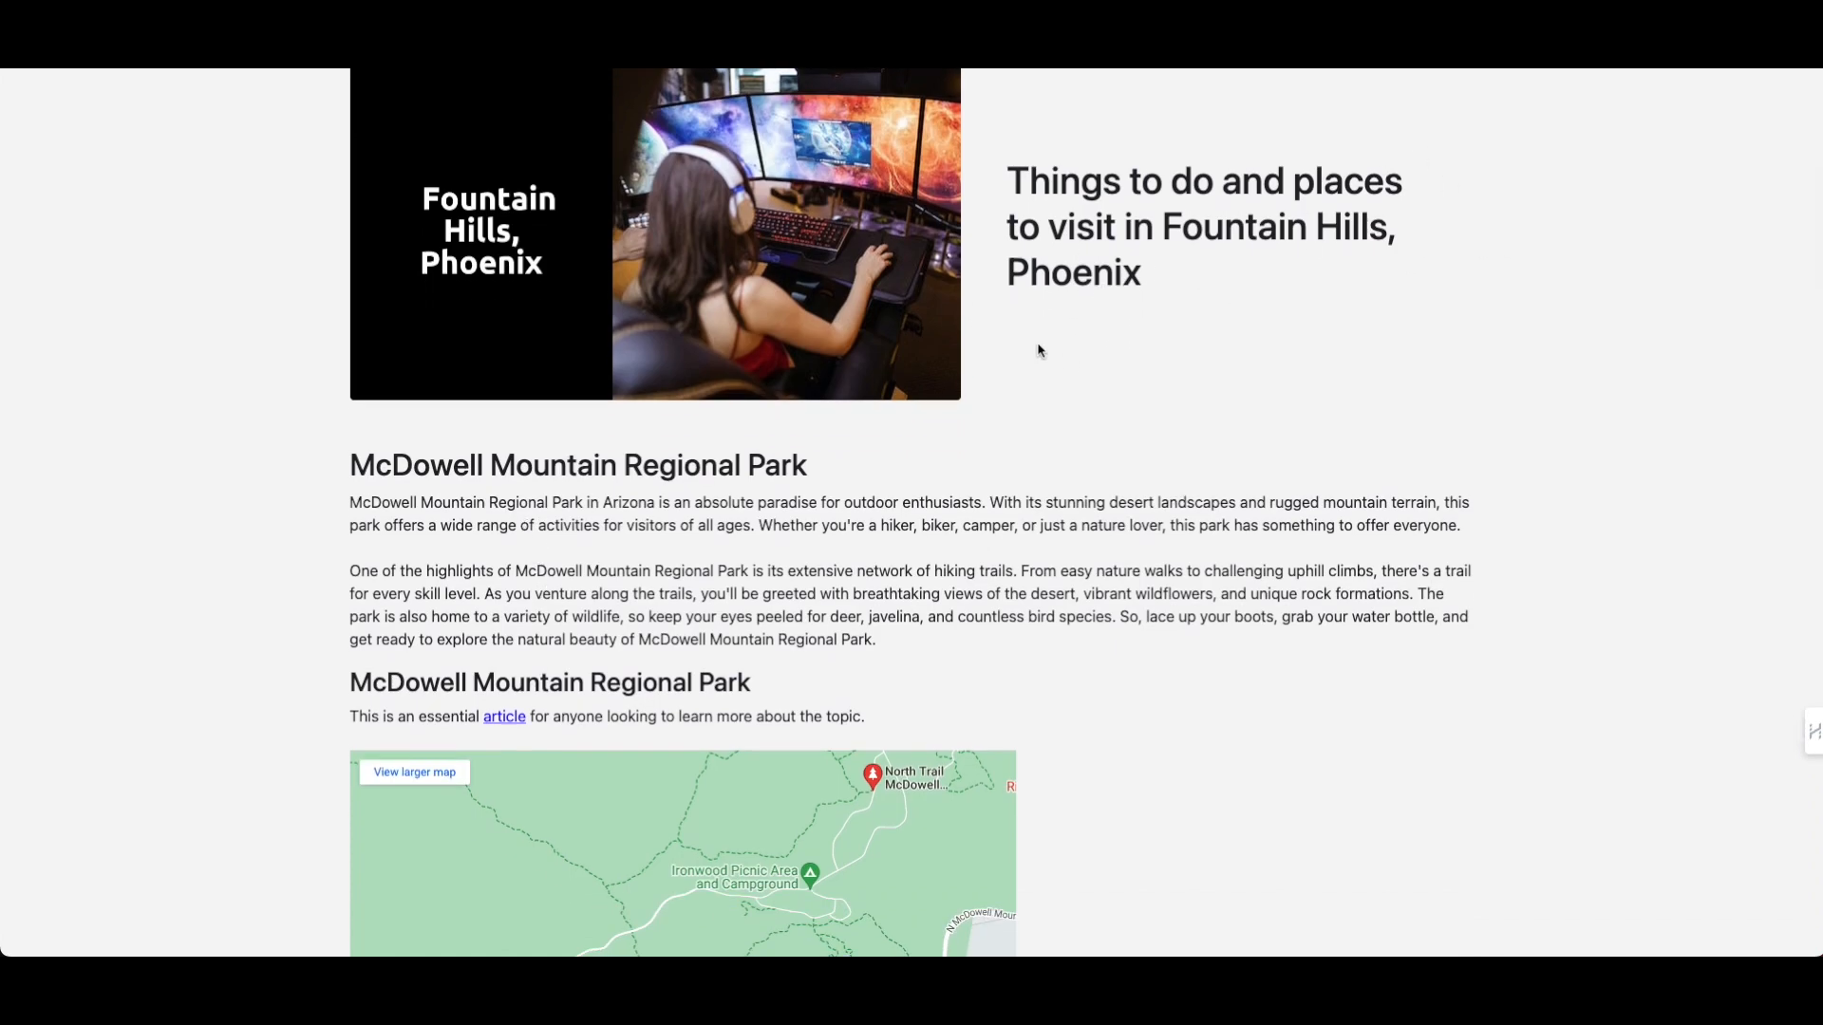
scroll(634, 452, "down", 2)
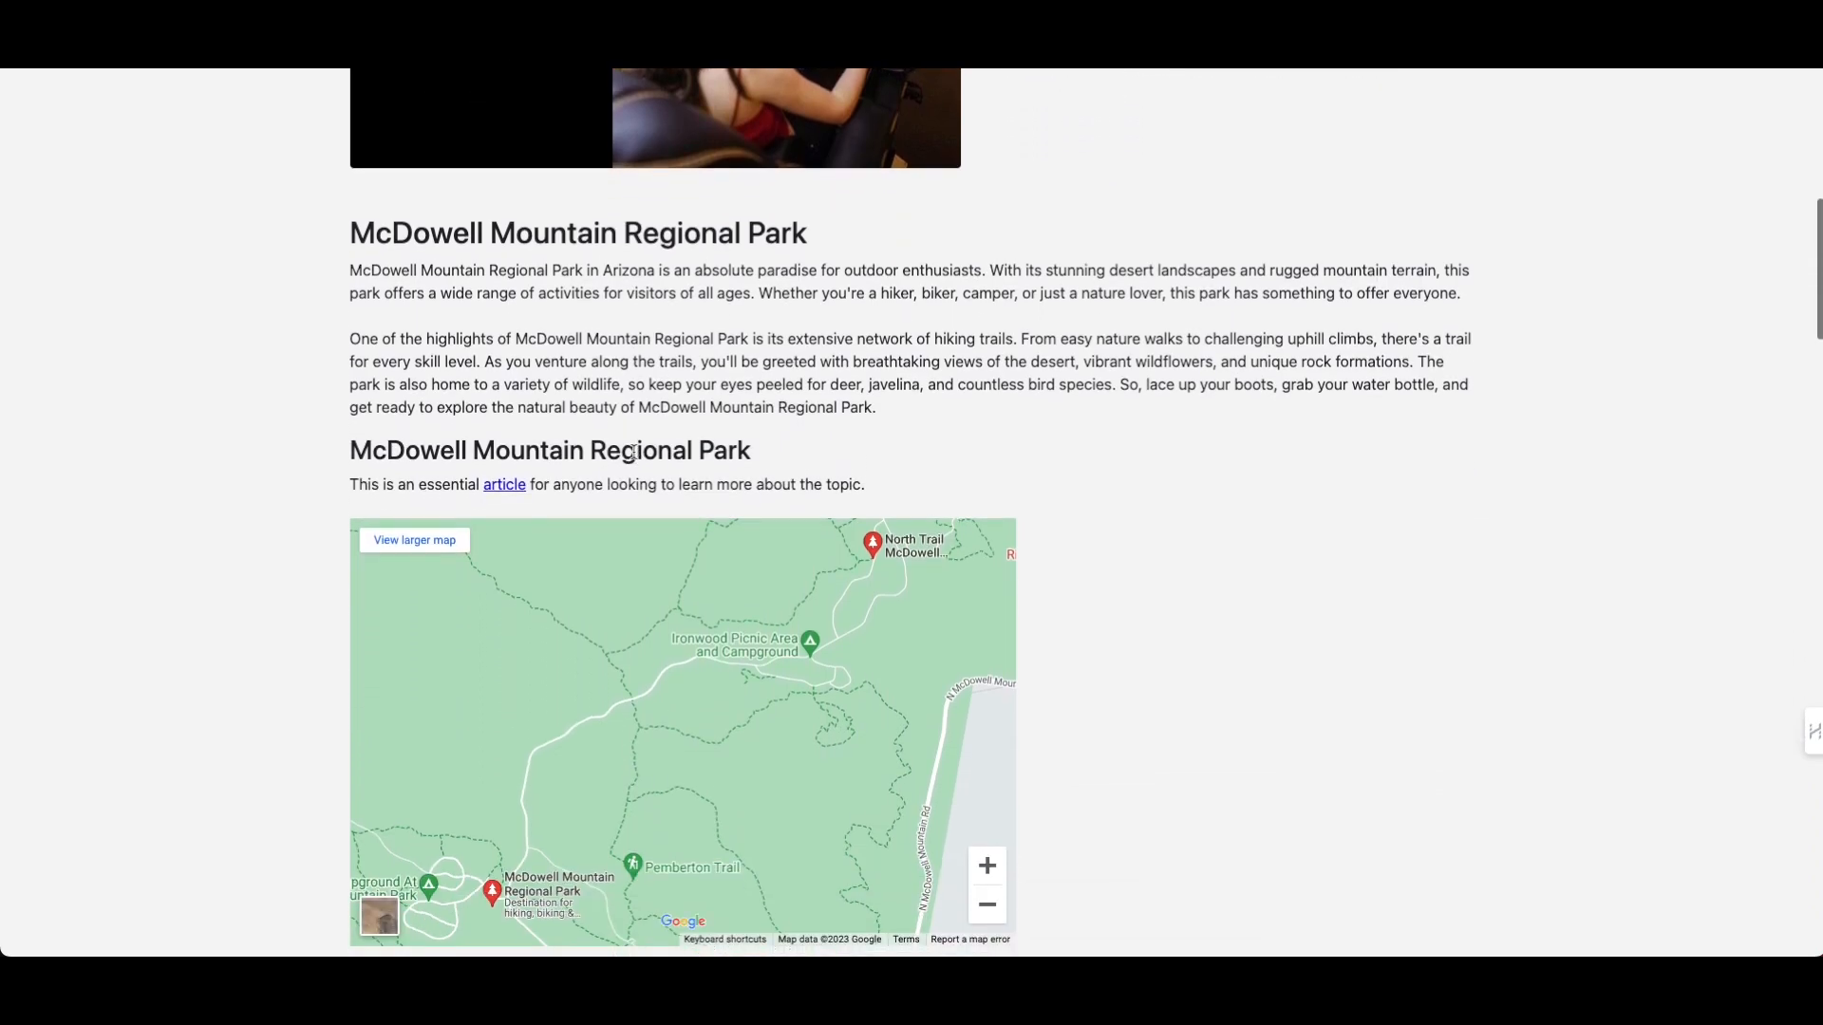
left_click_drag(235, 226, 925, 400)
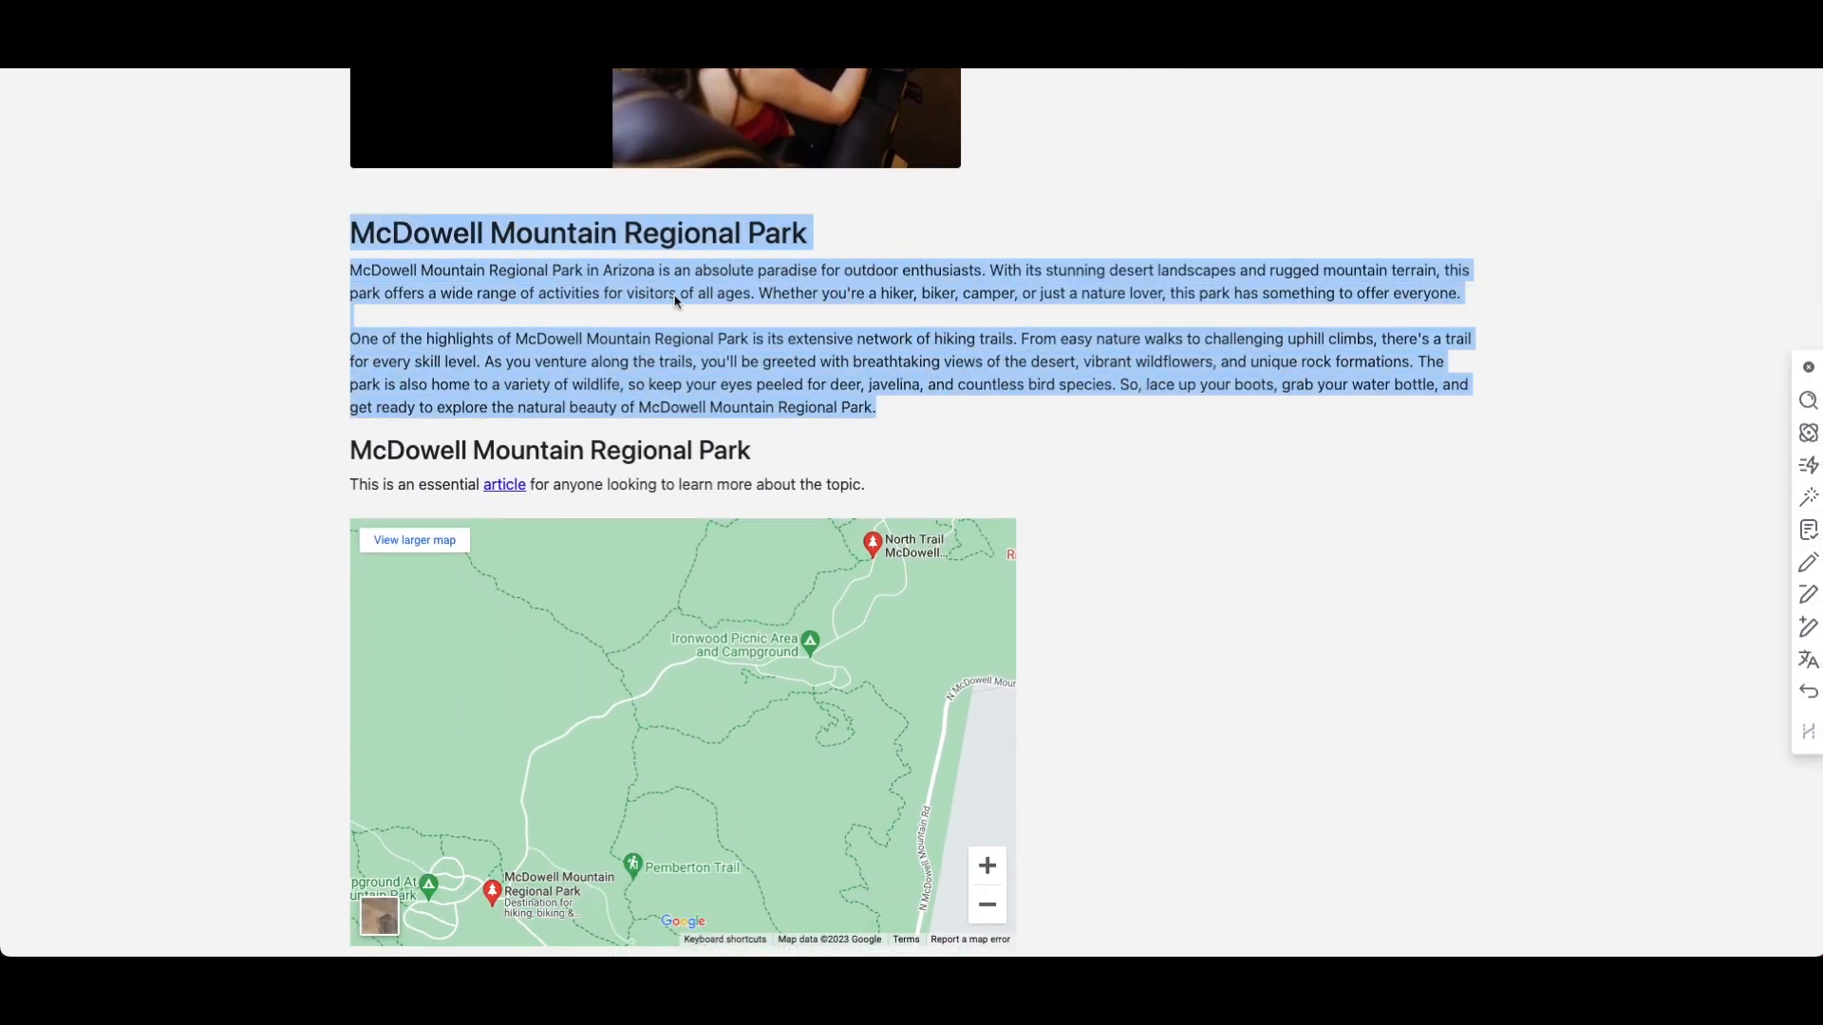
left_click(1039, 481)
scroll(1039, 480, "down", 2)
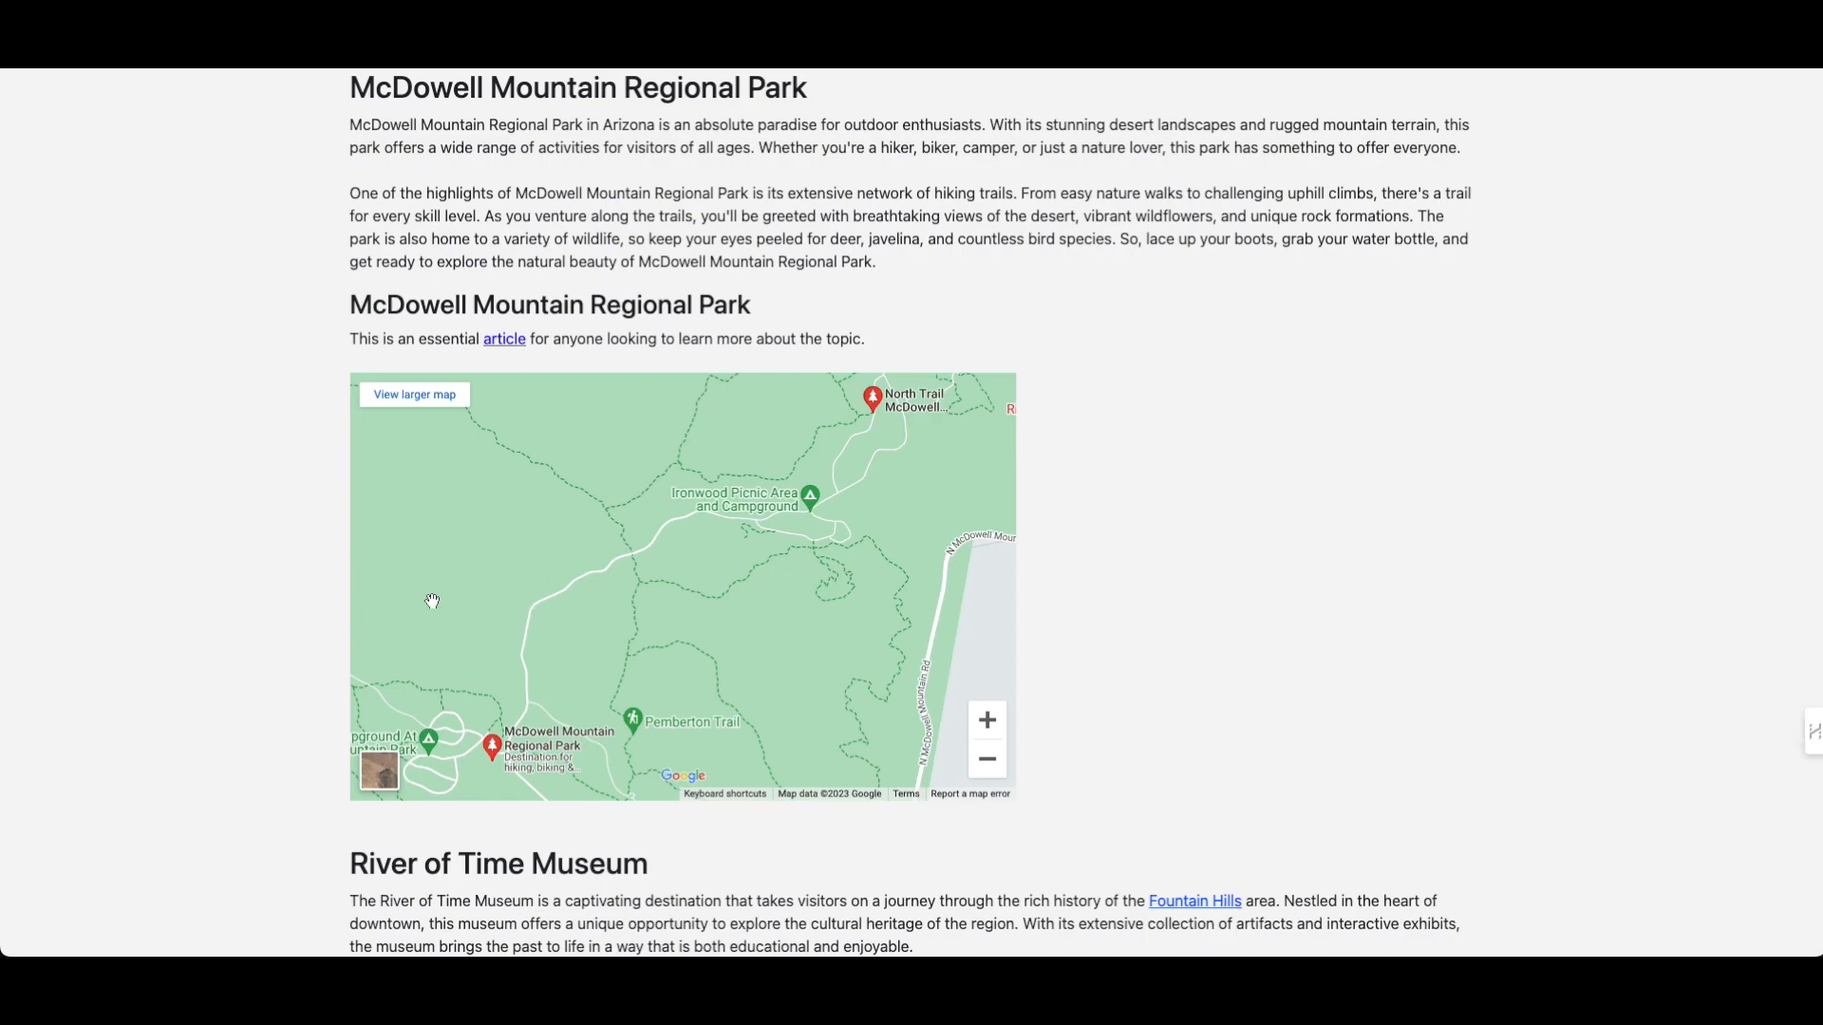
Examine the attraction texts and maps from River of Time Museum through McDowell Sonoran Preserve.
scroll(305, 604, "down", 6)
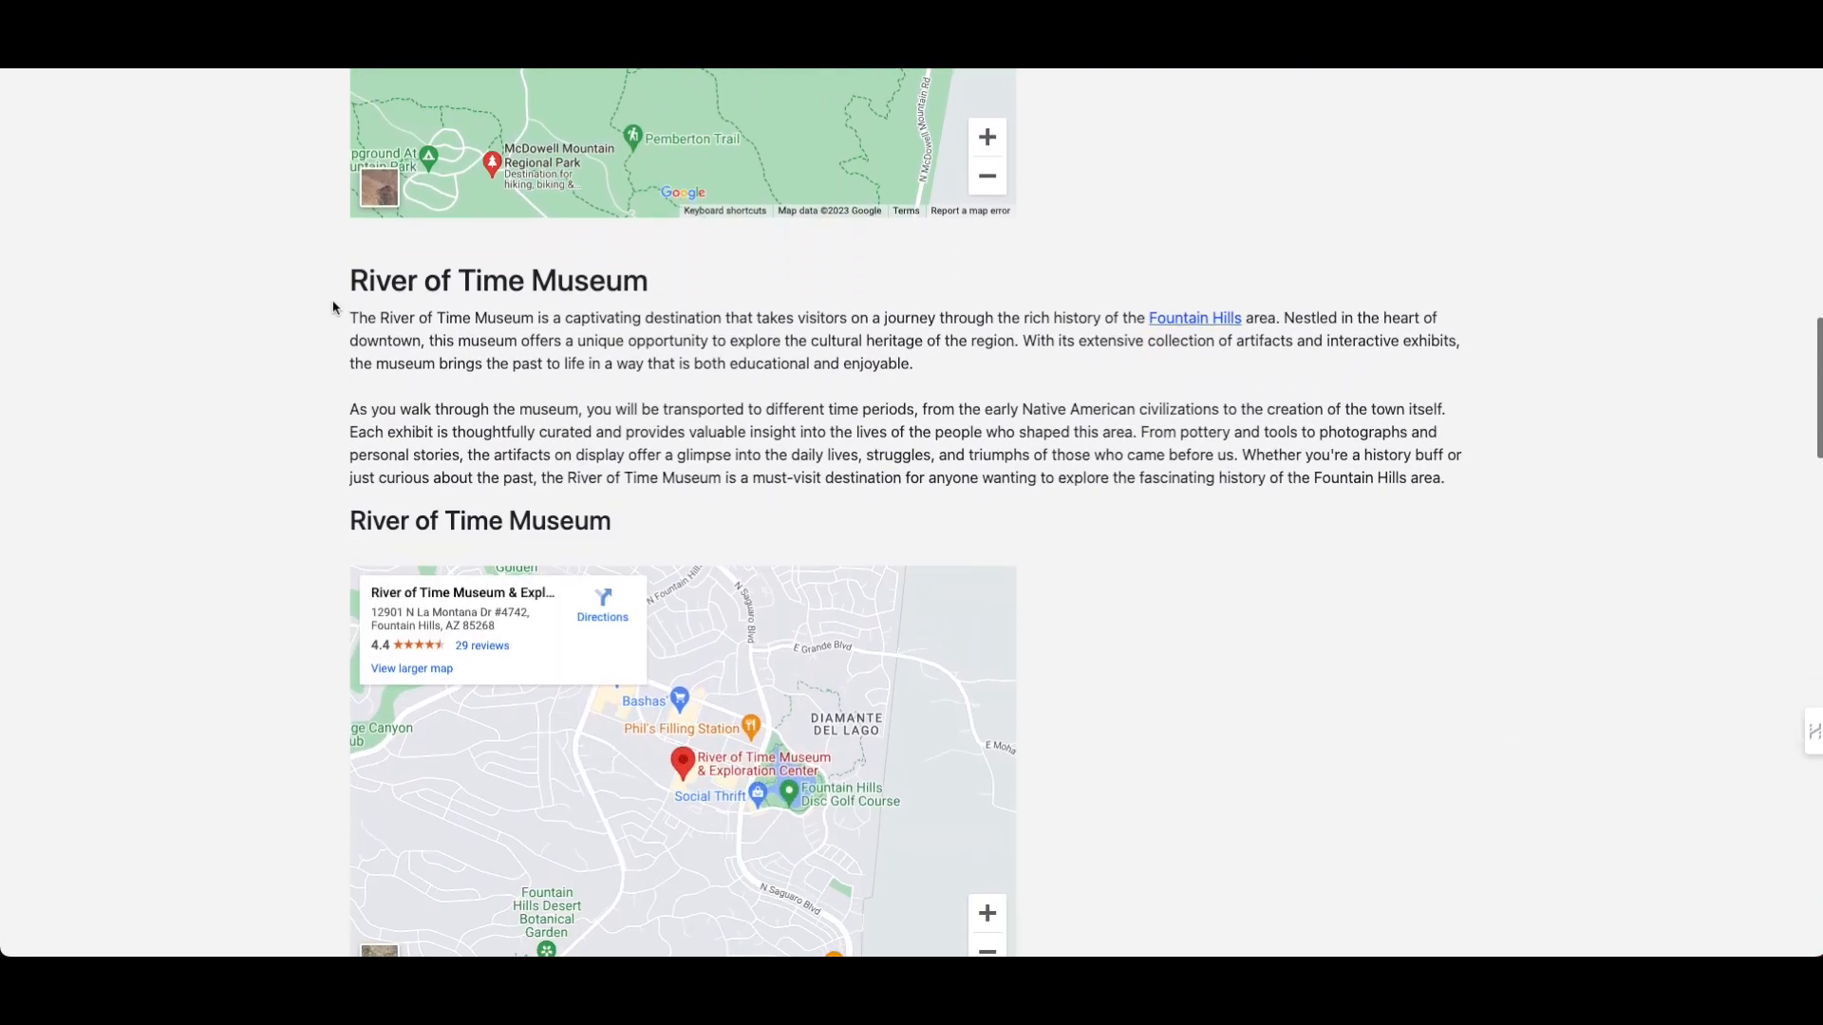
scroll(1339, 406, "down", 1)
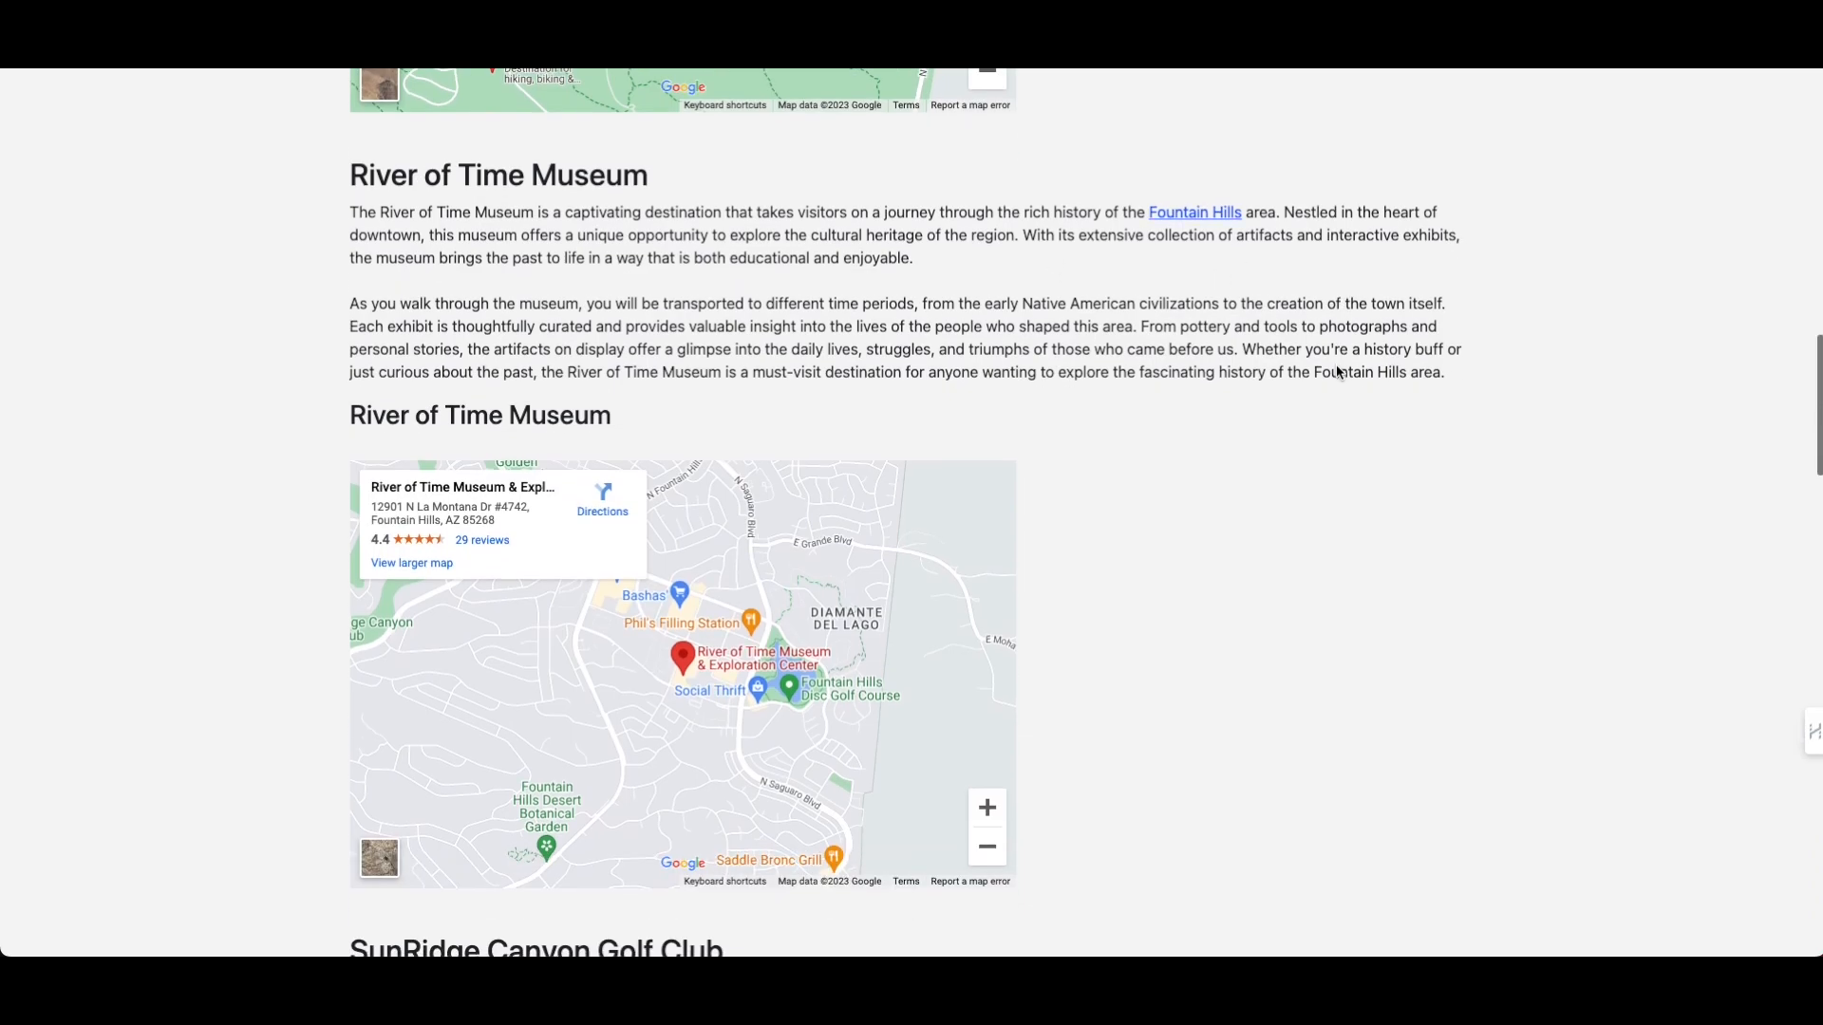
scroll(1067, 532, "down", 7)
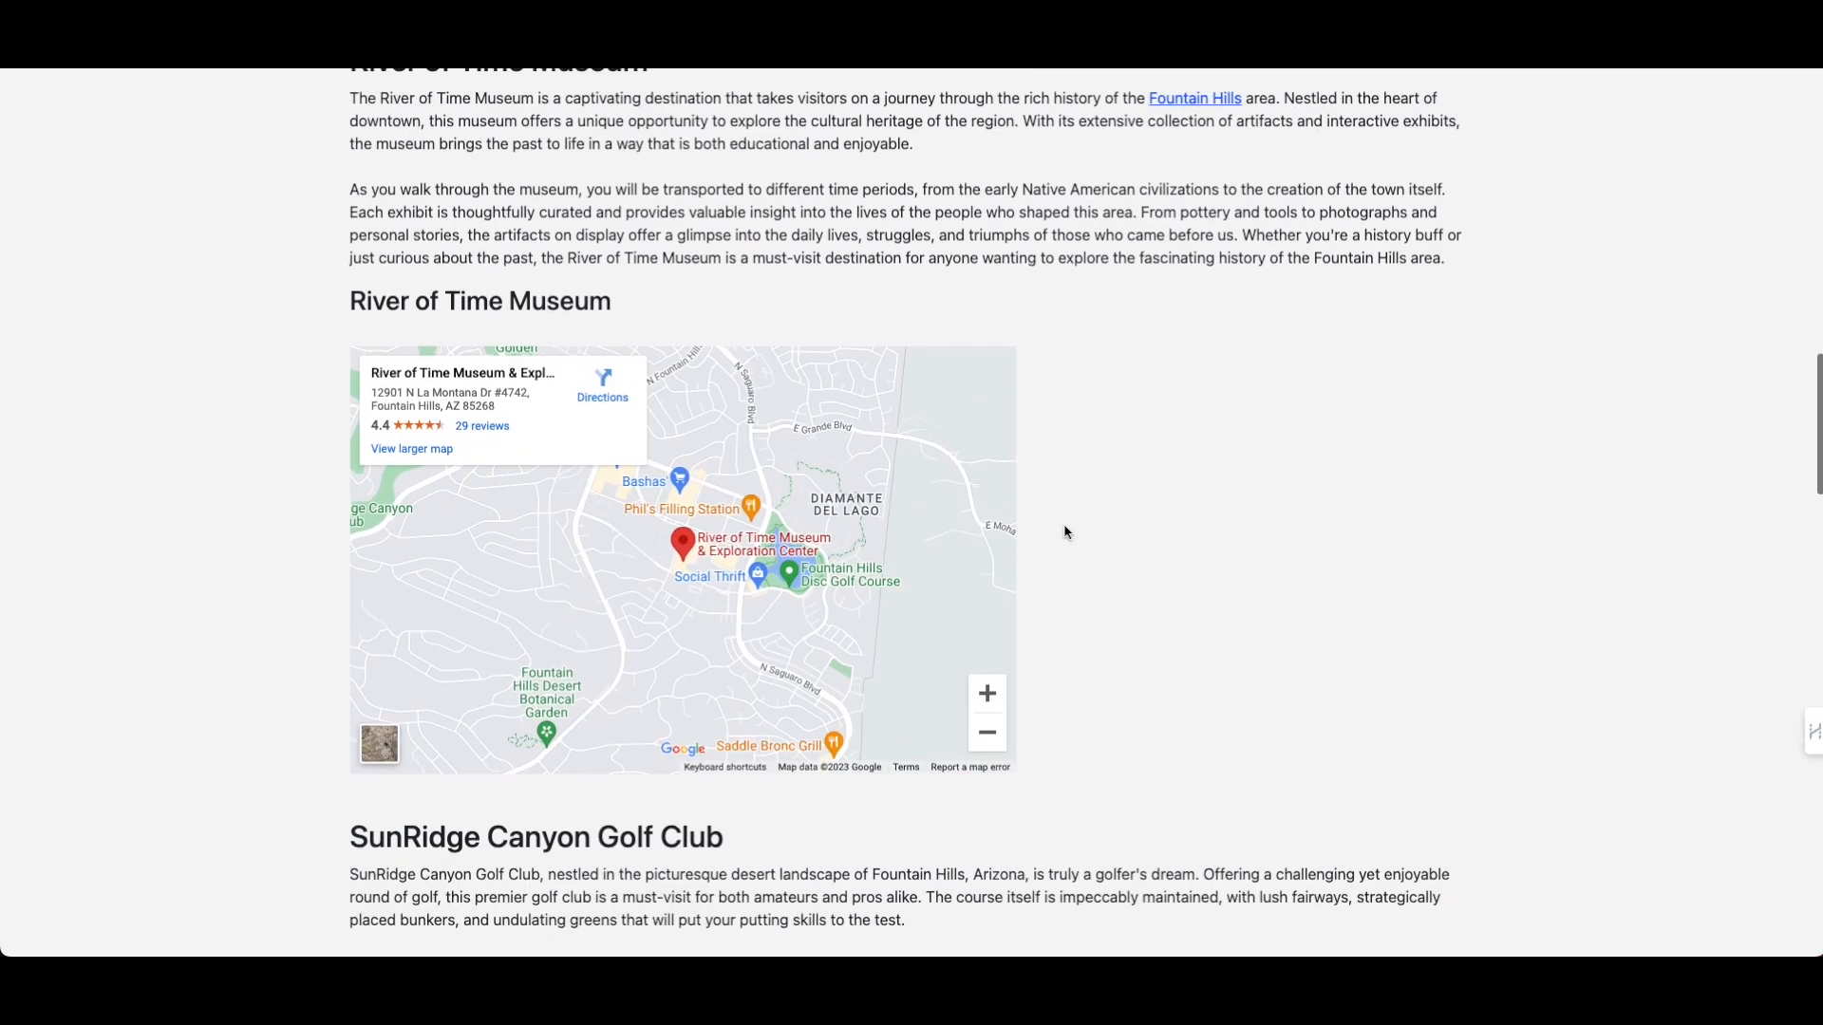
left_click_drag(743, 504, 419, 321)
left_click(308, 304)
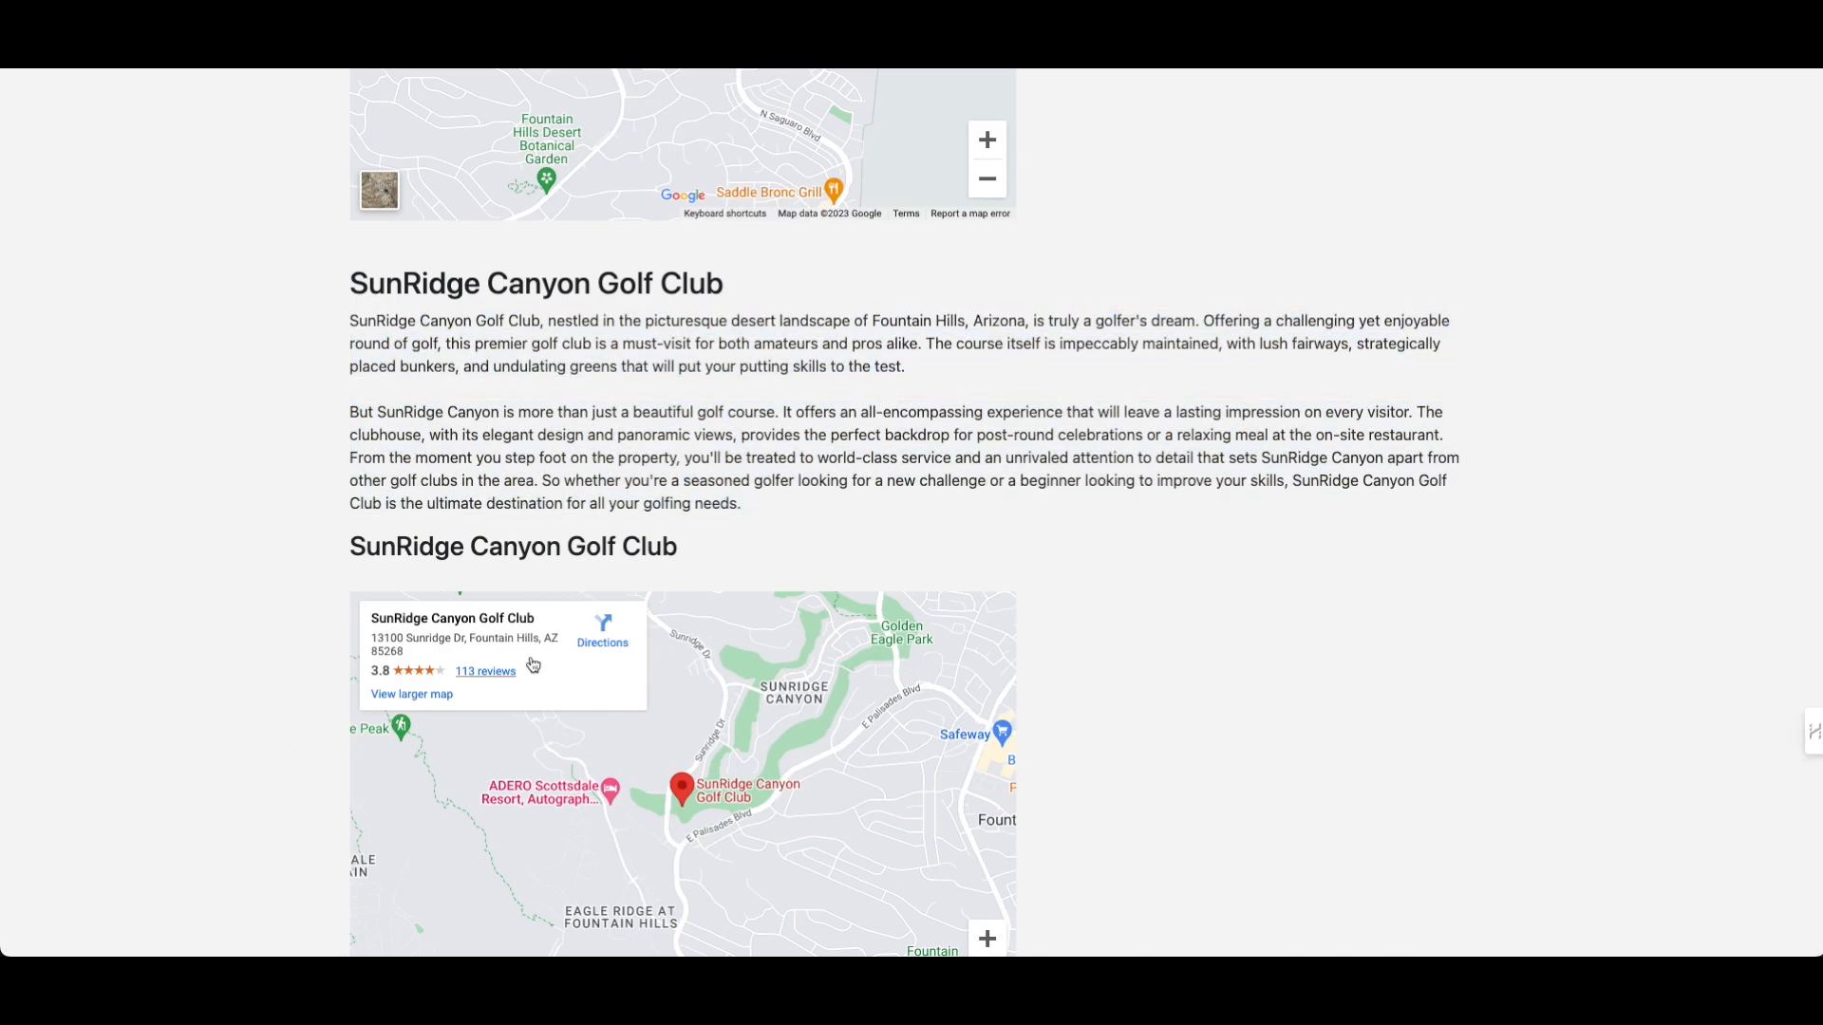
scroll(513, 698, "down", 10)
scroll(511, 698, "down", 3)
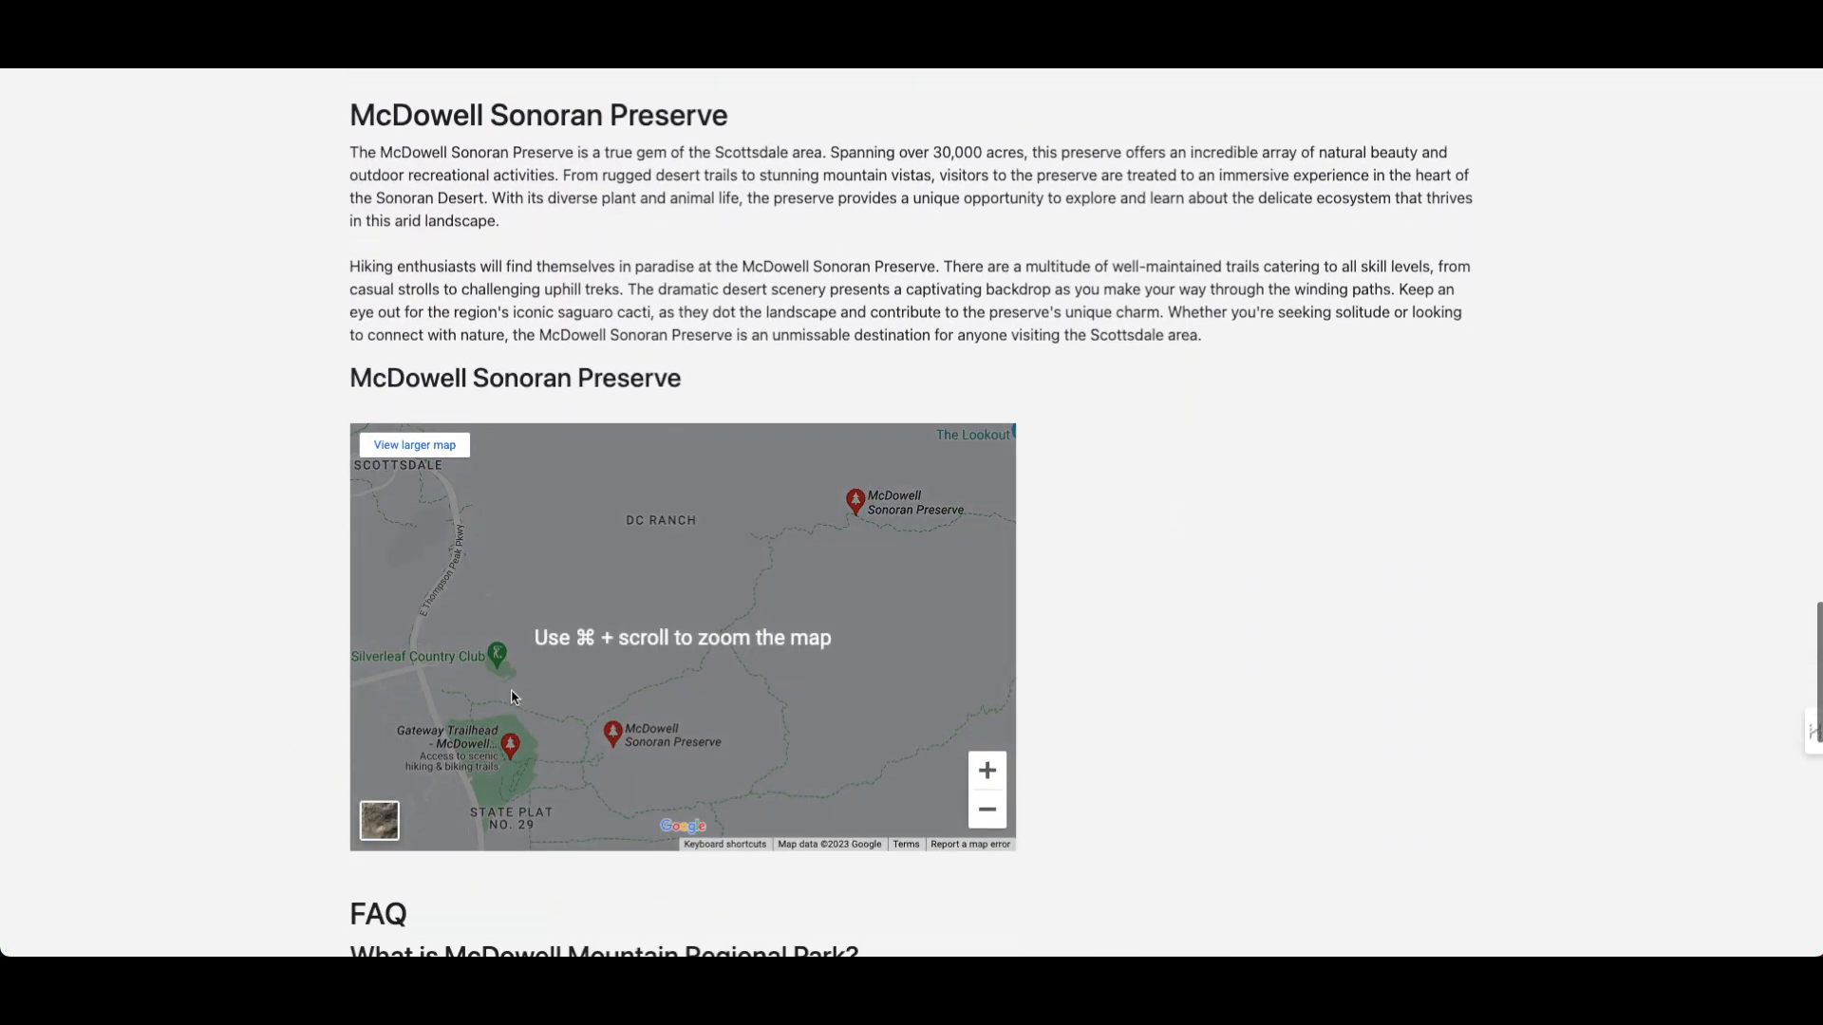
Examine the FAQ section that follows the McDowell Sonoran Preserve map on the Fountain Hills attractions page.
scroll(1233, 377, "up", 3)
scroll(234, 598, "down", 7)
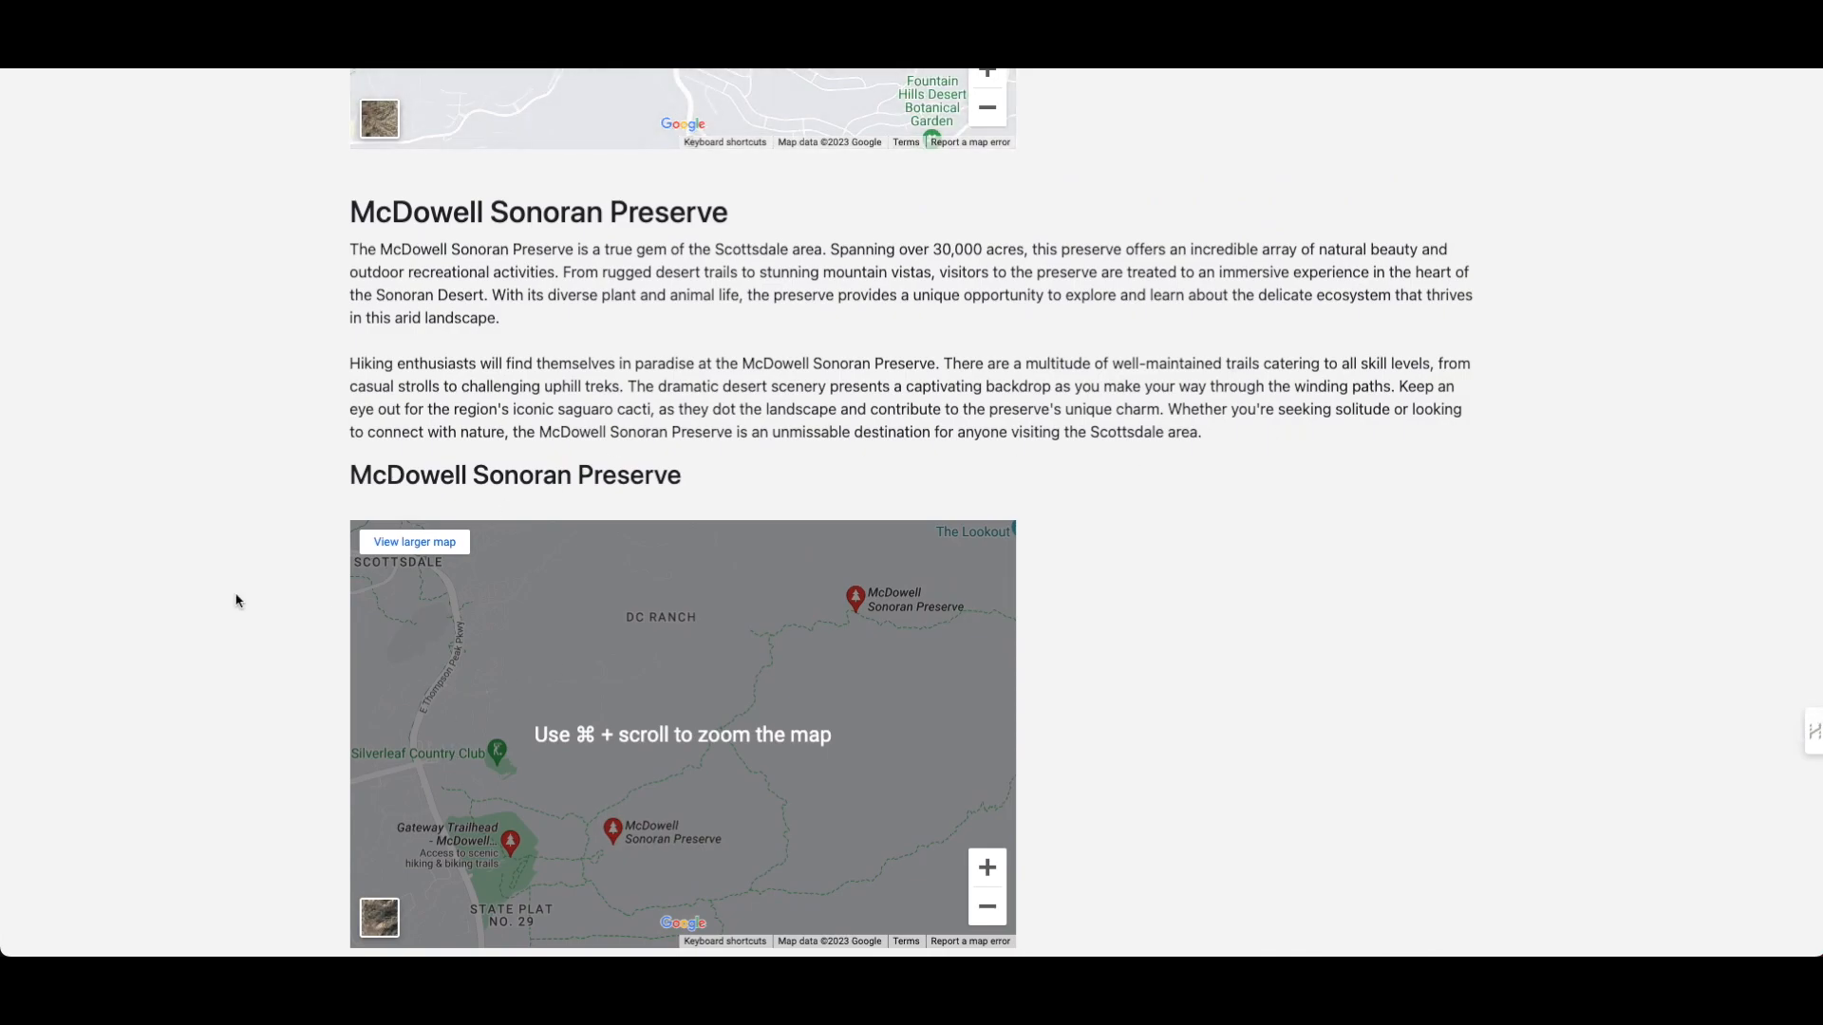
scroll(236, 598, "down", 6)
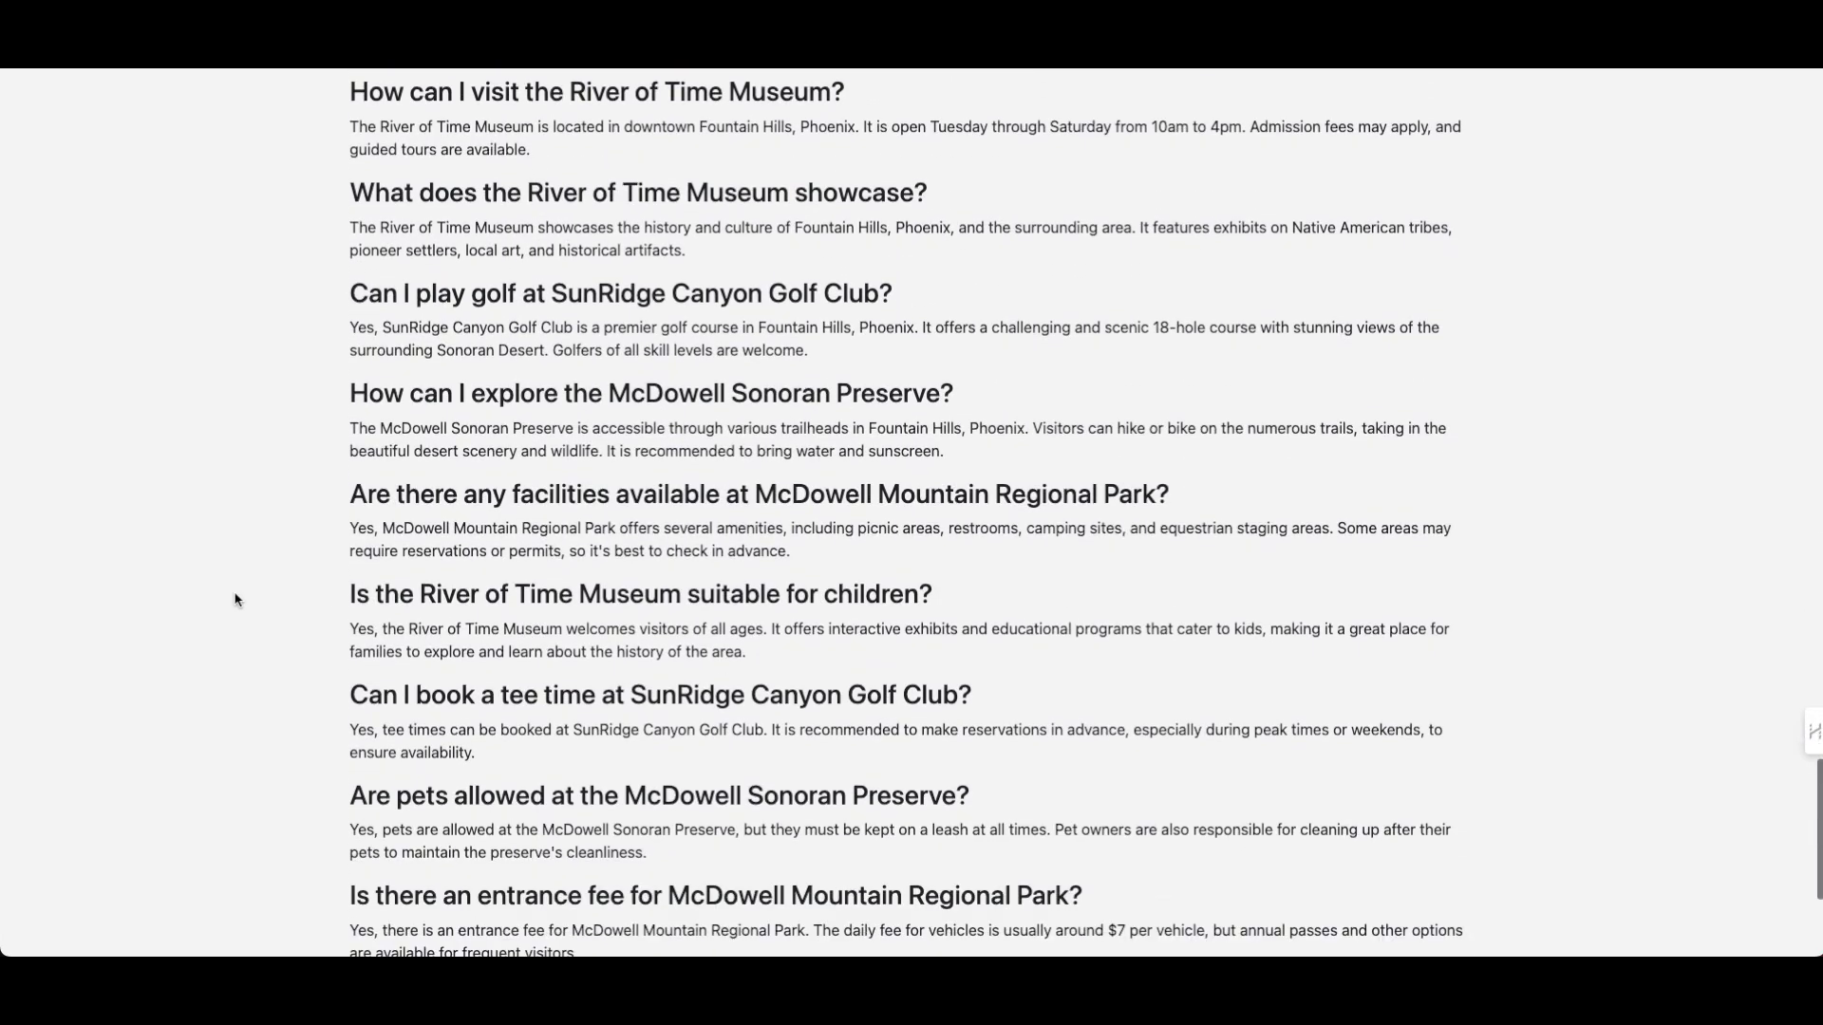
scroll(163, 397, "up", 9)
scroll(163, 397, "up", 15)
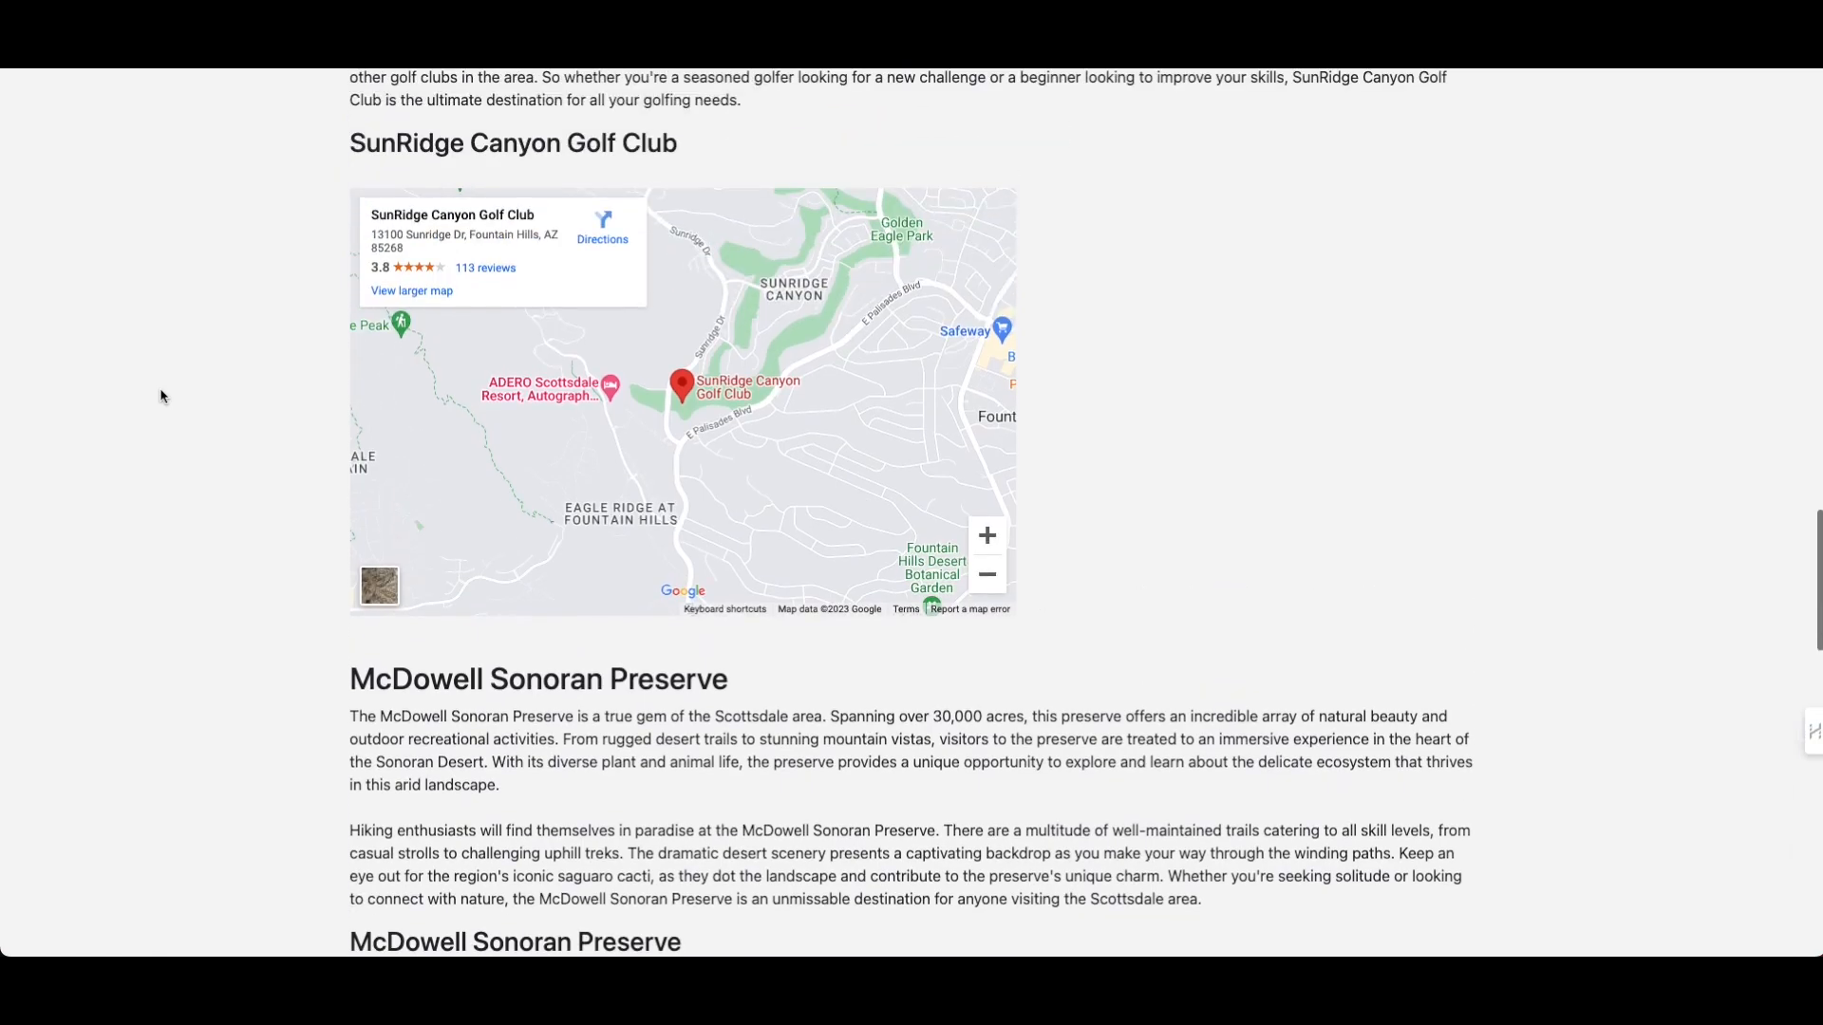
Check the Fountain Hills link in the River of Time Museum text and review the page back up to its header.
scroll(164, 397, "down", 6)
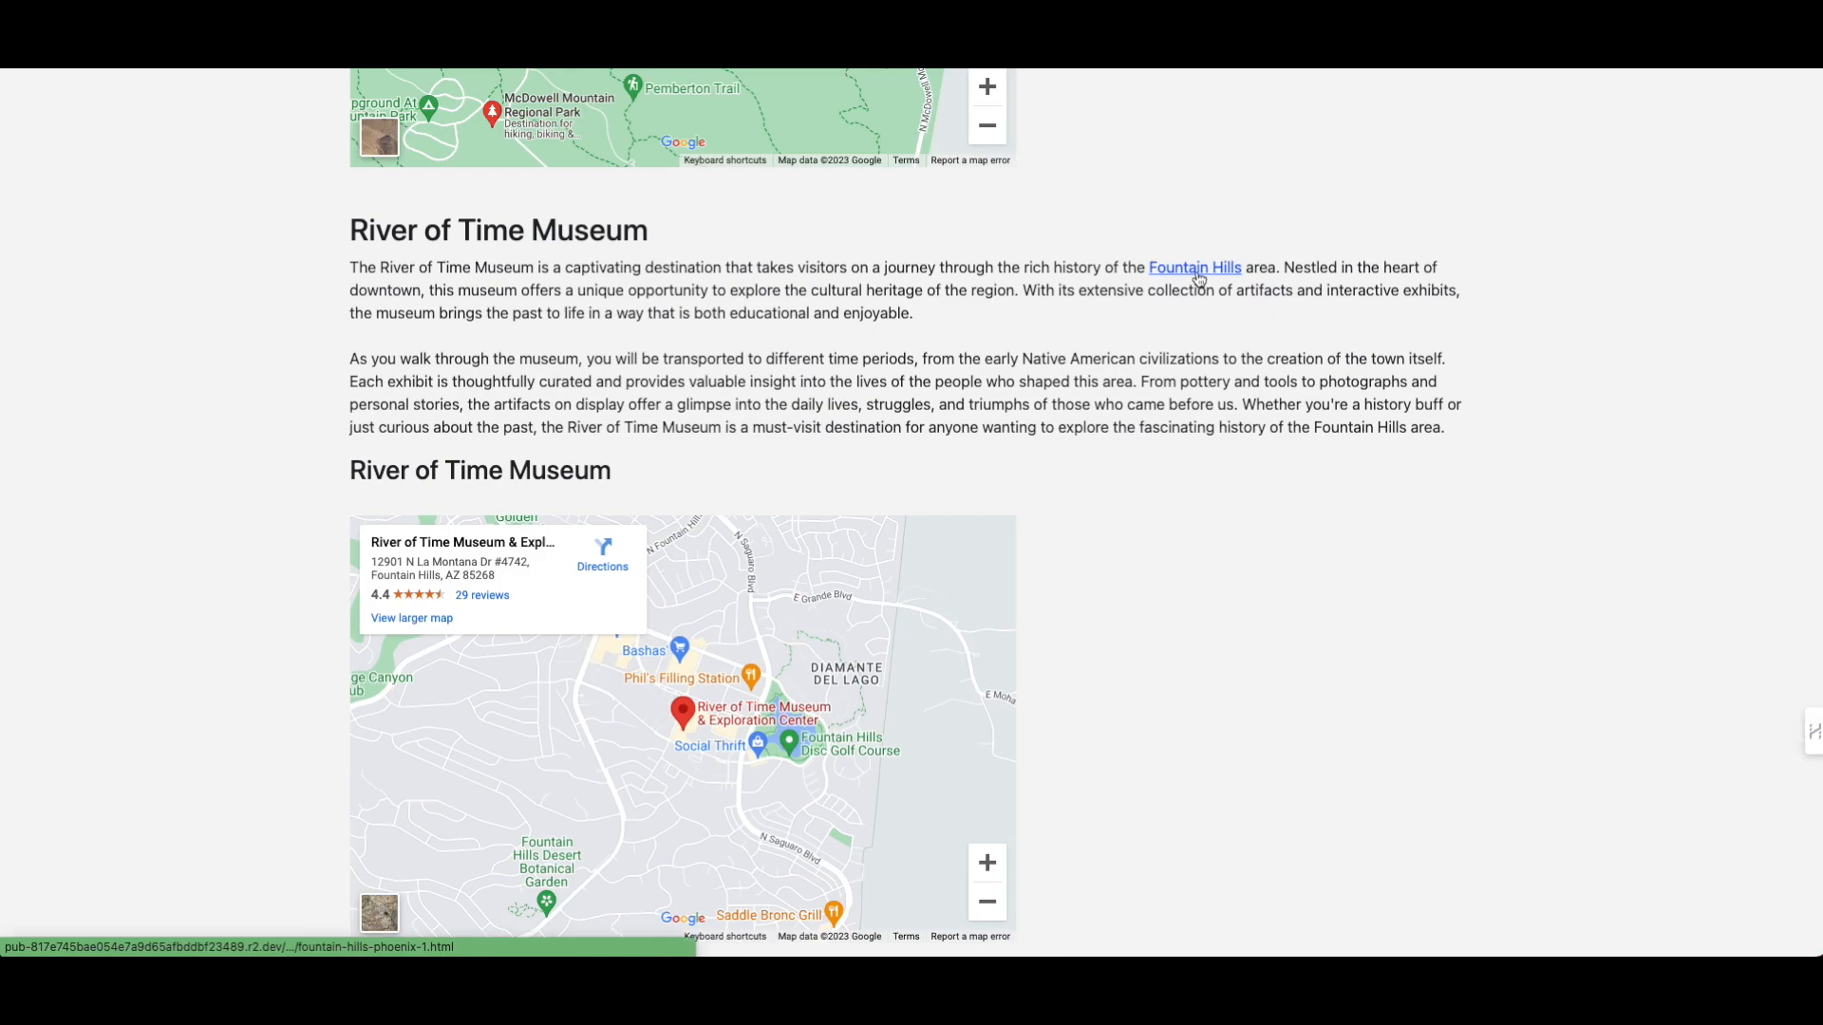
scroll(1198, 277, "up", 15)
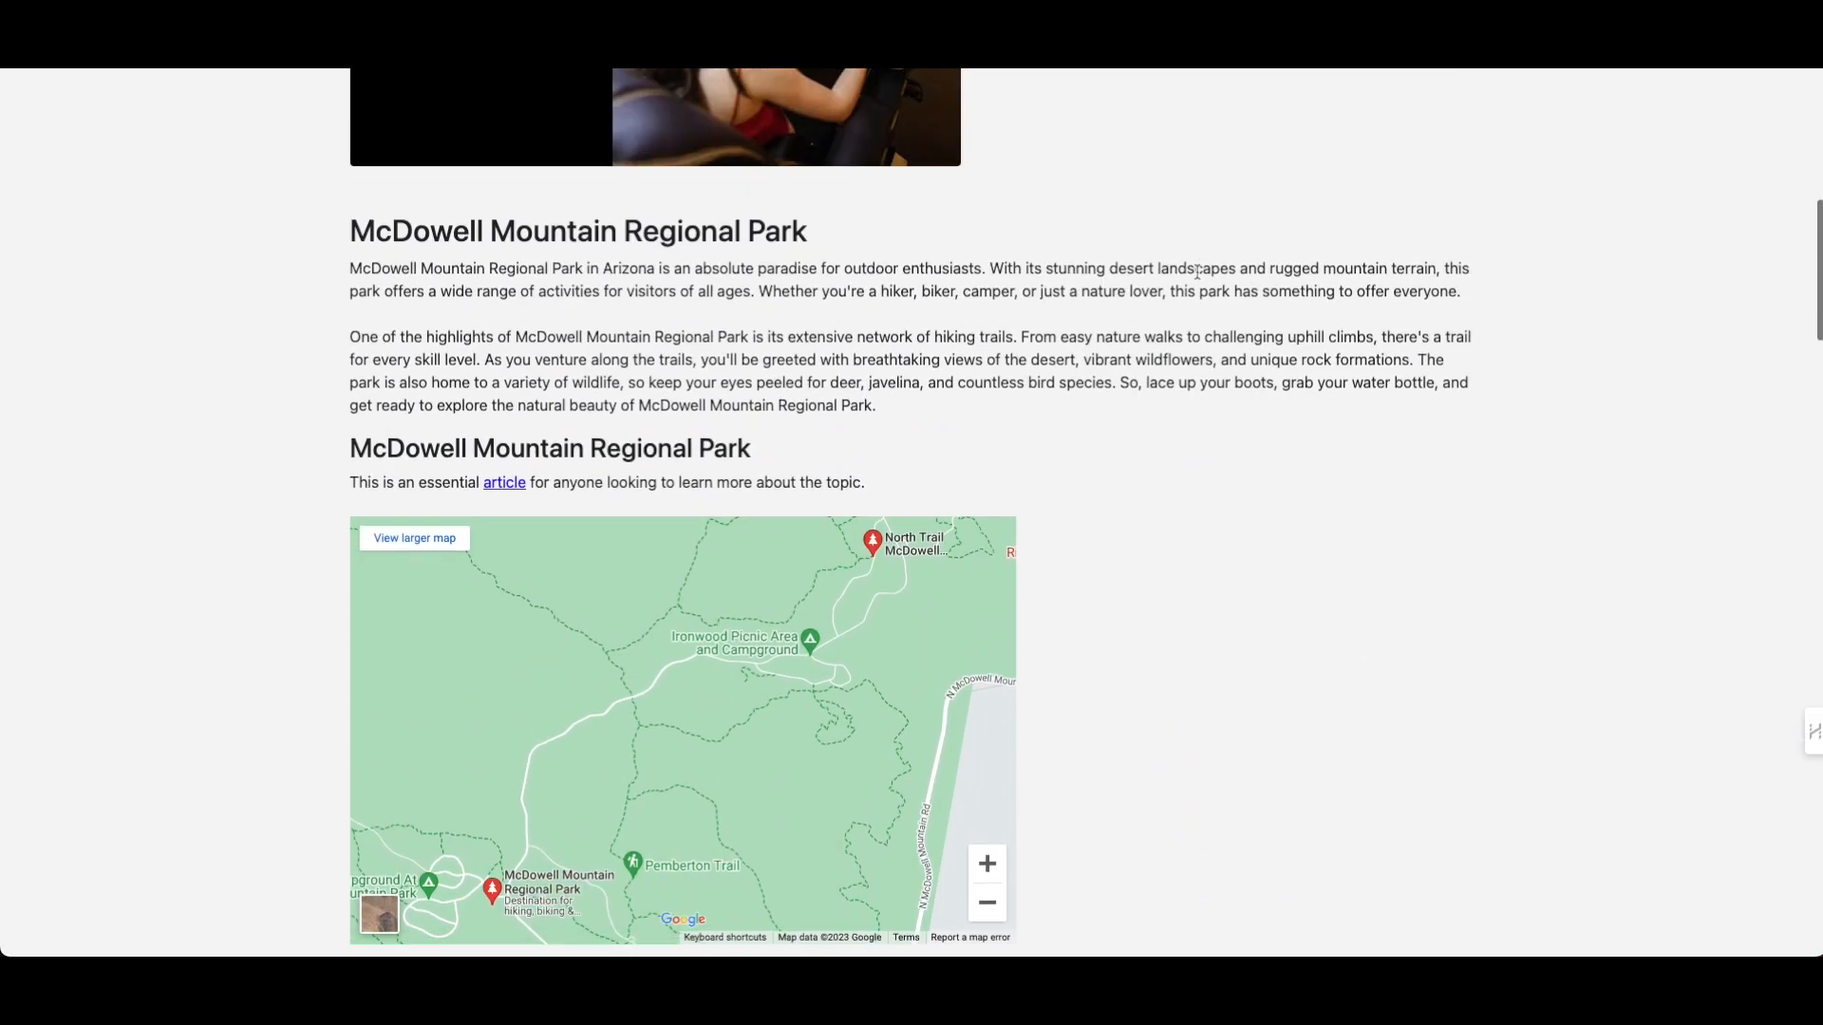
scroll(1198, 278, "up", 6)
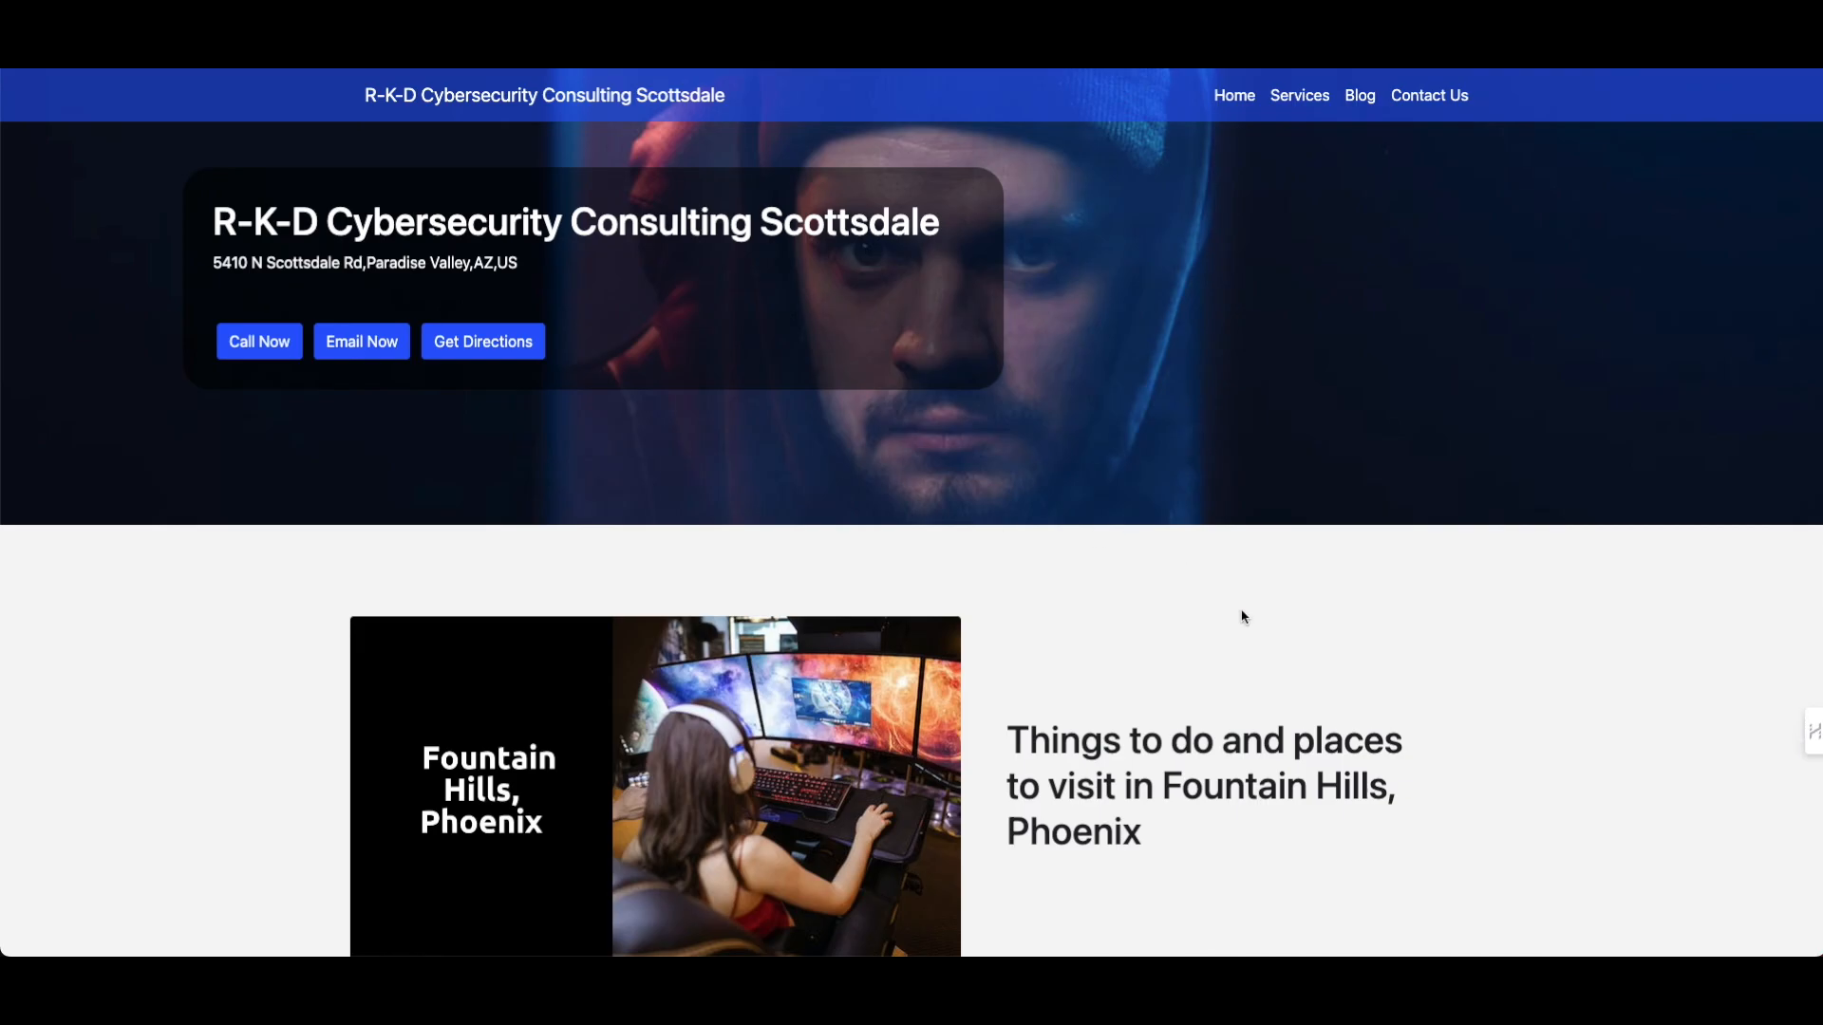
Review the whole Fountain Hills attractions page down to its footer links and return to the header.
scroll(1241, 615, "down", 20)
scroll(1241, 614, "down", 10)
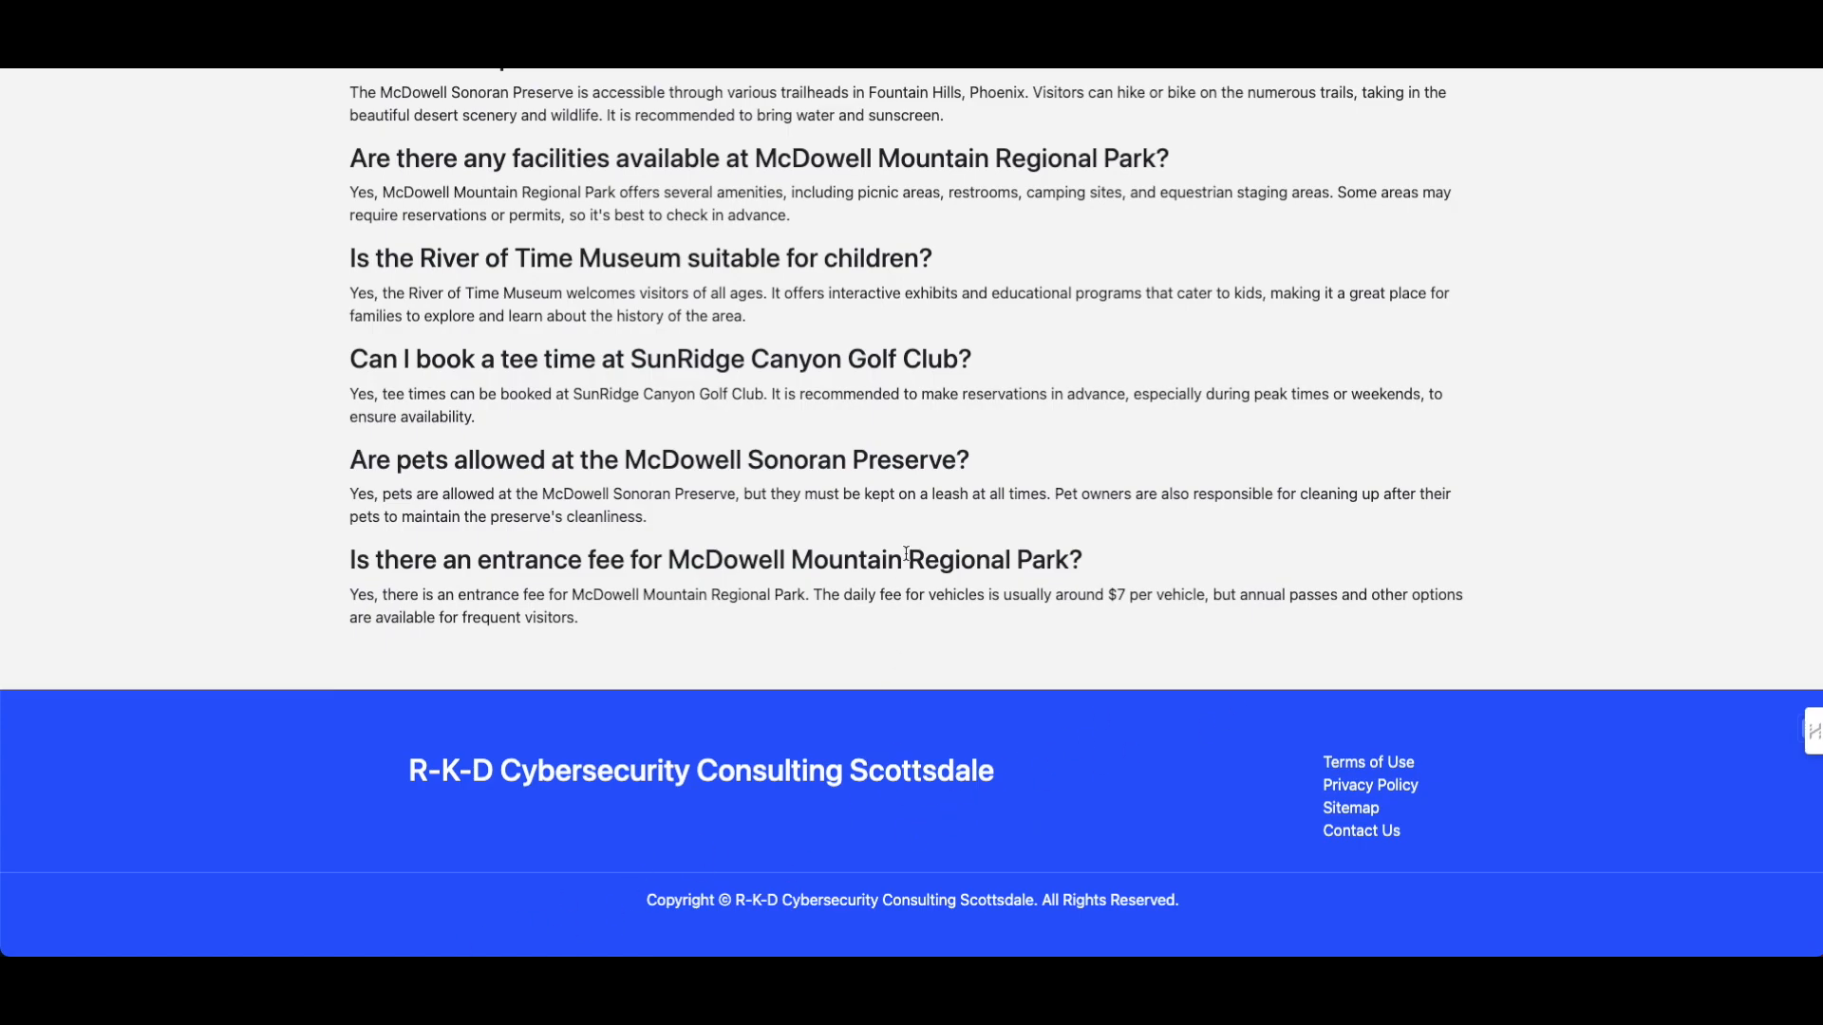
scroll(905, 555, "up", 12)
scroll(906, 553, "up", 15)
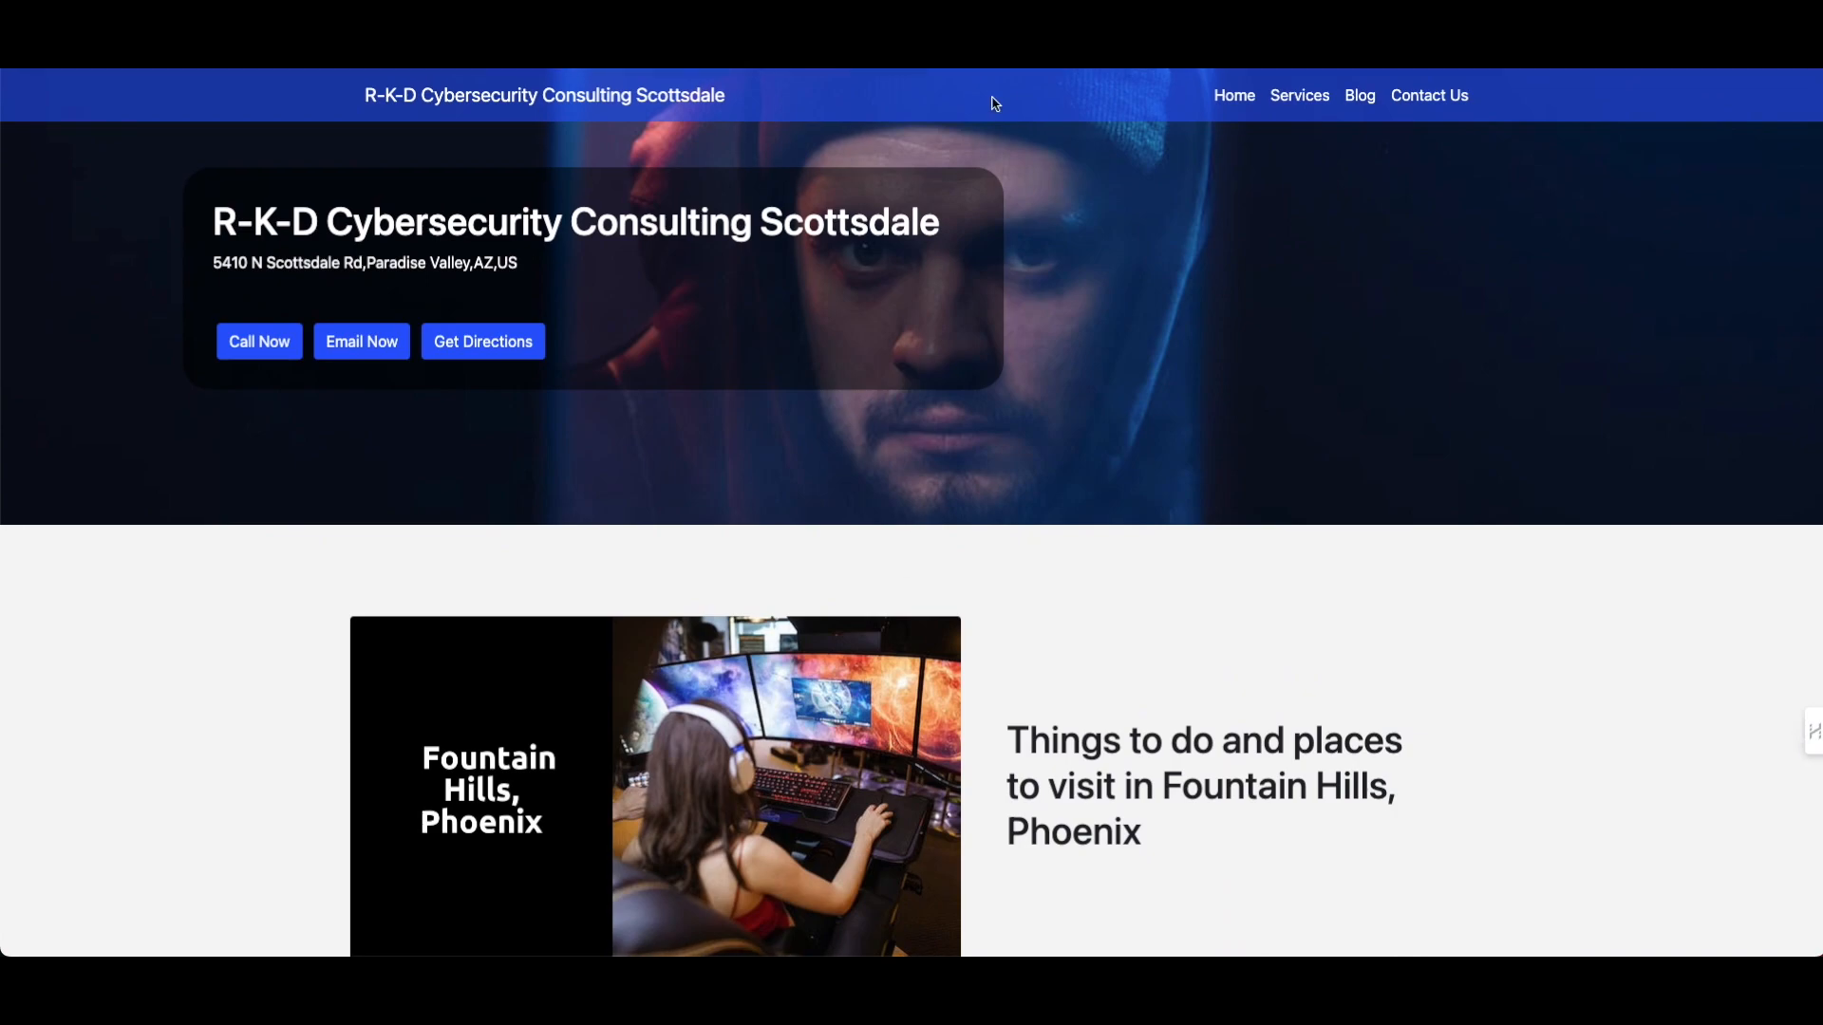
Switch back to Zizta's Local Website Builder list and view the available actions for the first website, including Upload To Cloud.
left_click(672, 94)
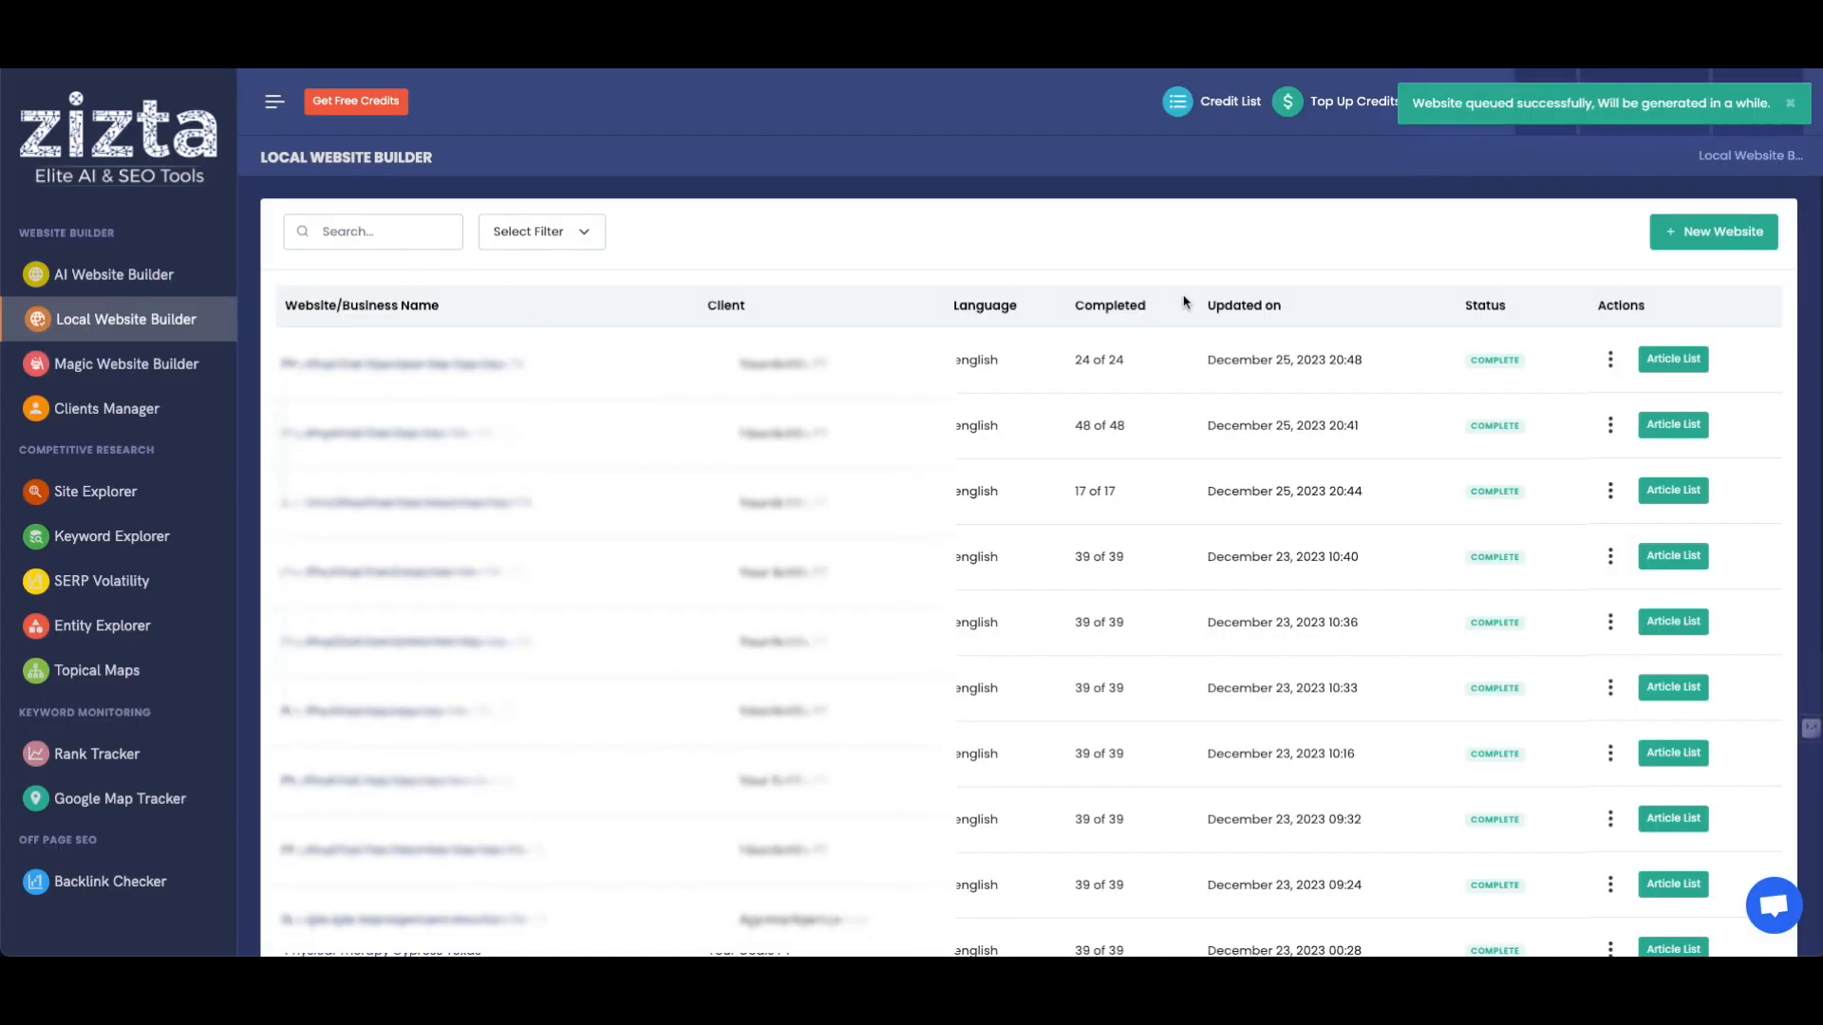
left_click(1610, 359)
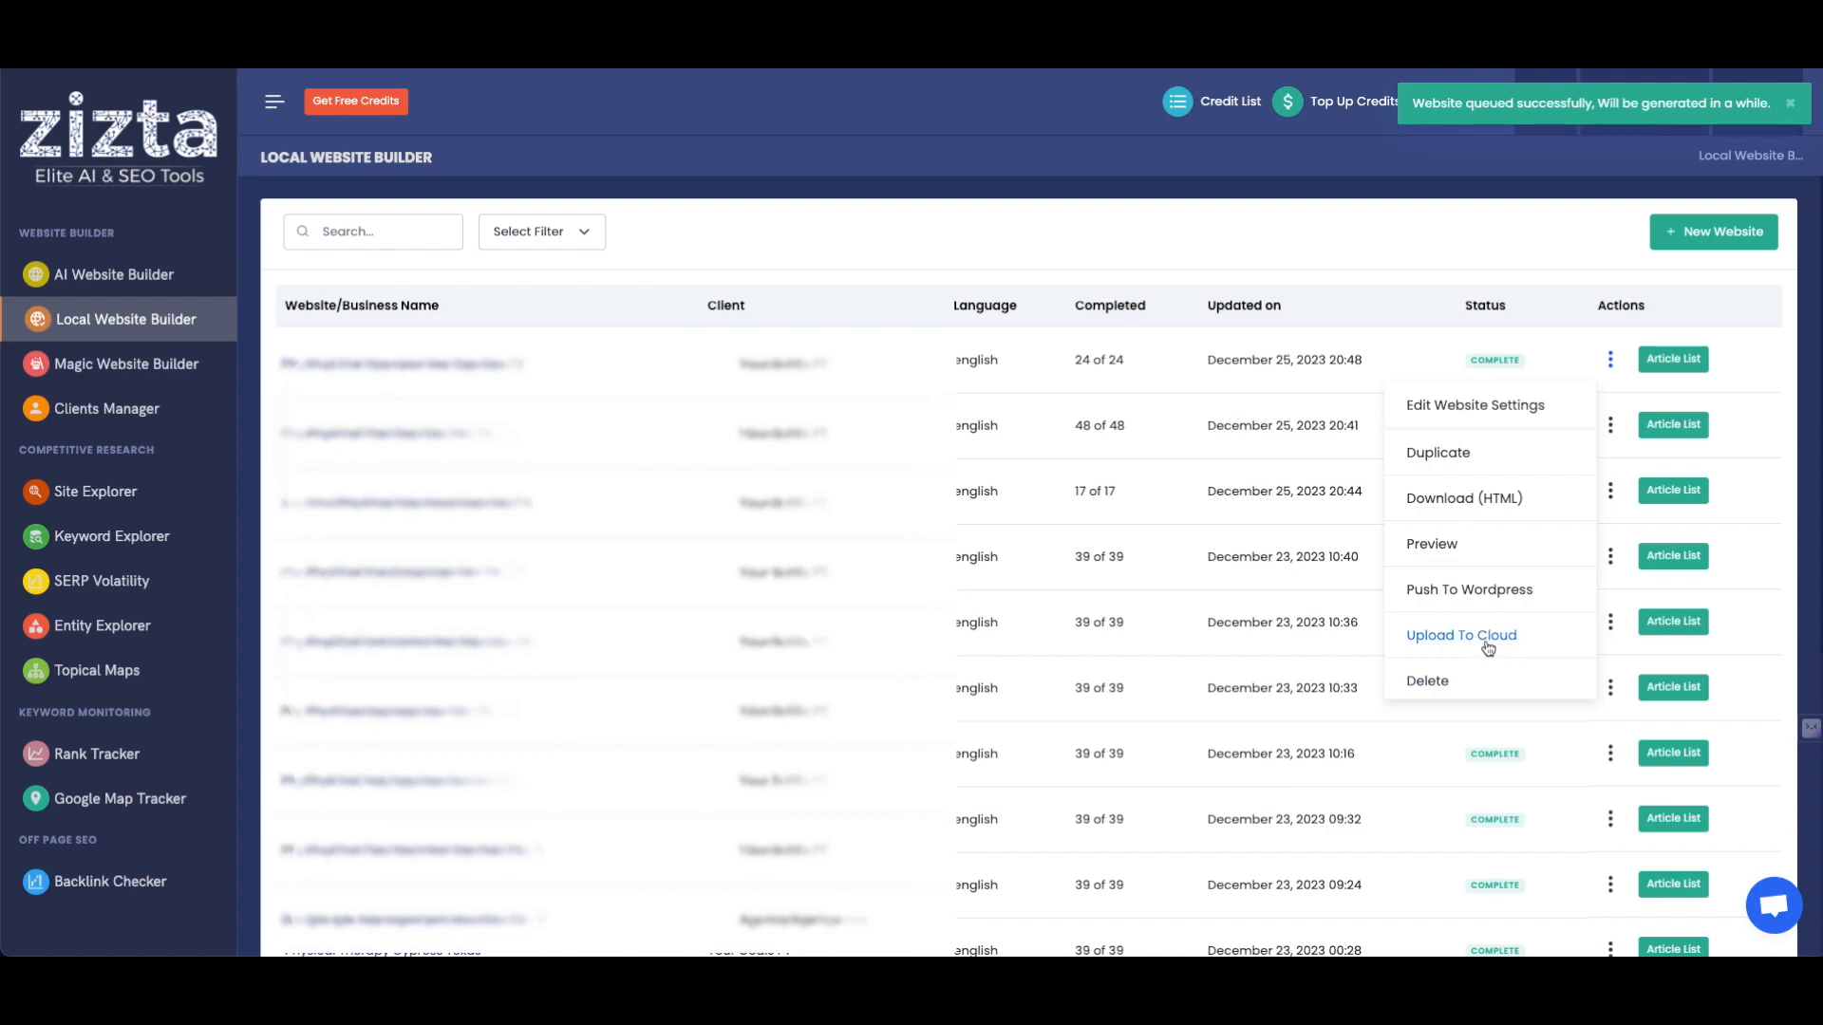
left_click(1536, 222)
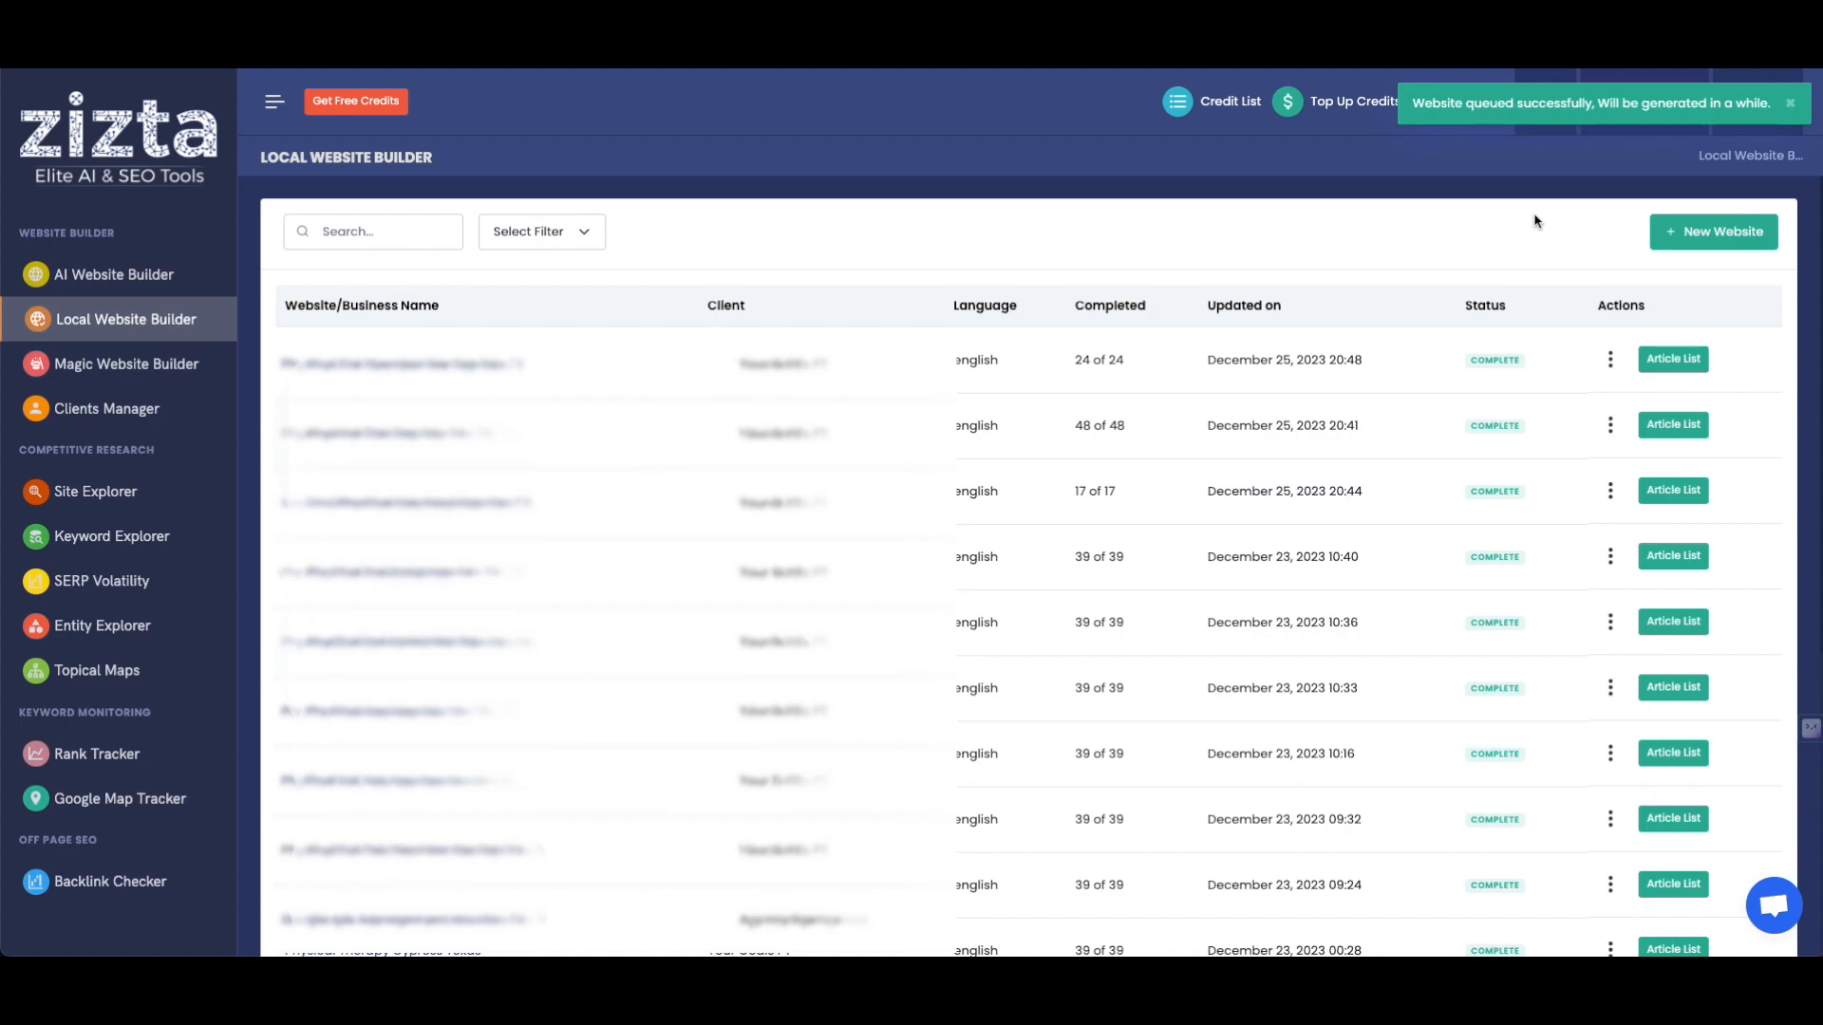
View the Zizta support chat and close it again.
left_click(1772, 904)
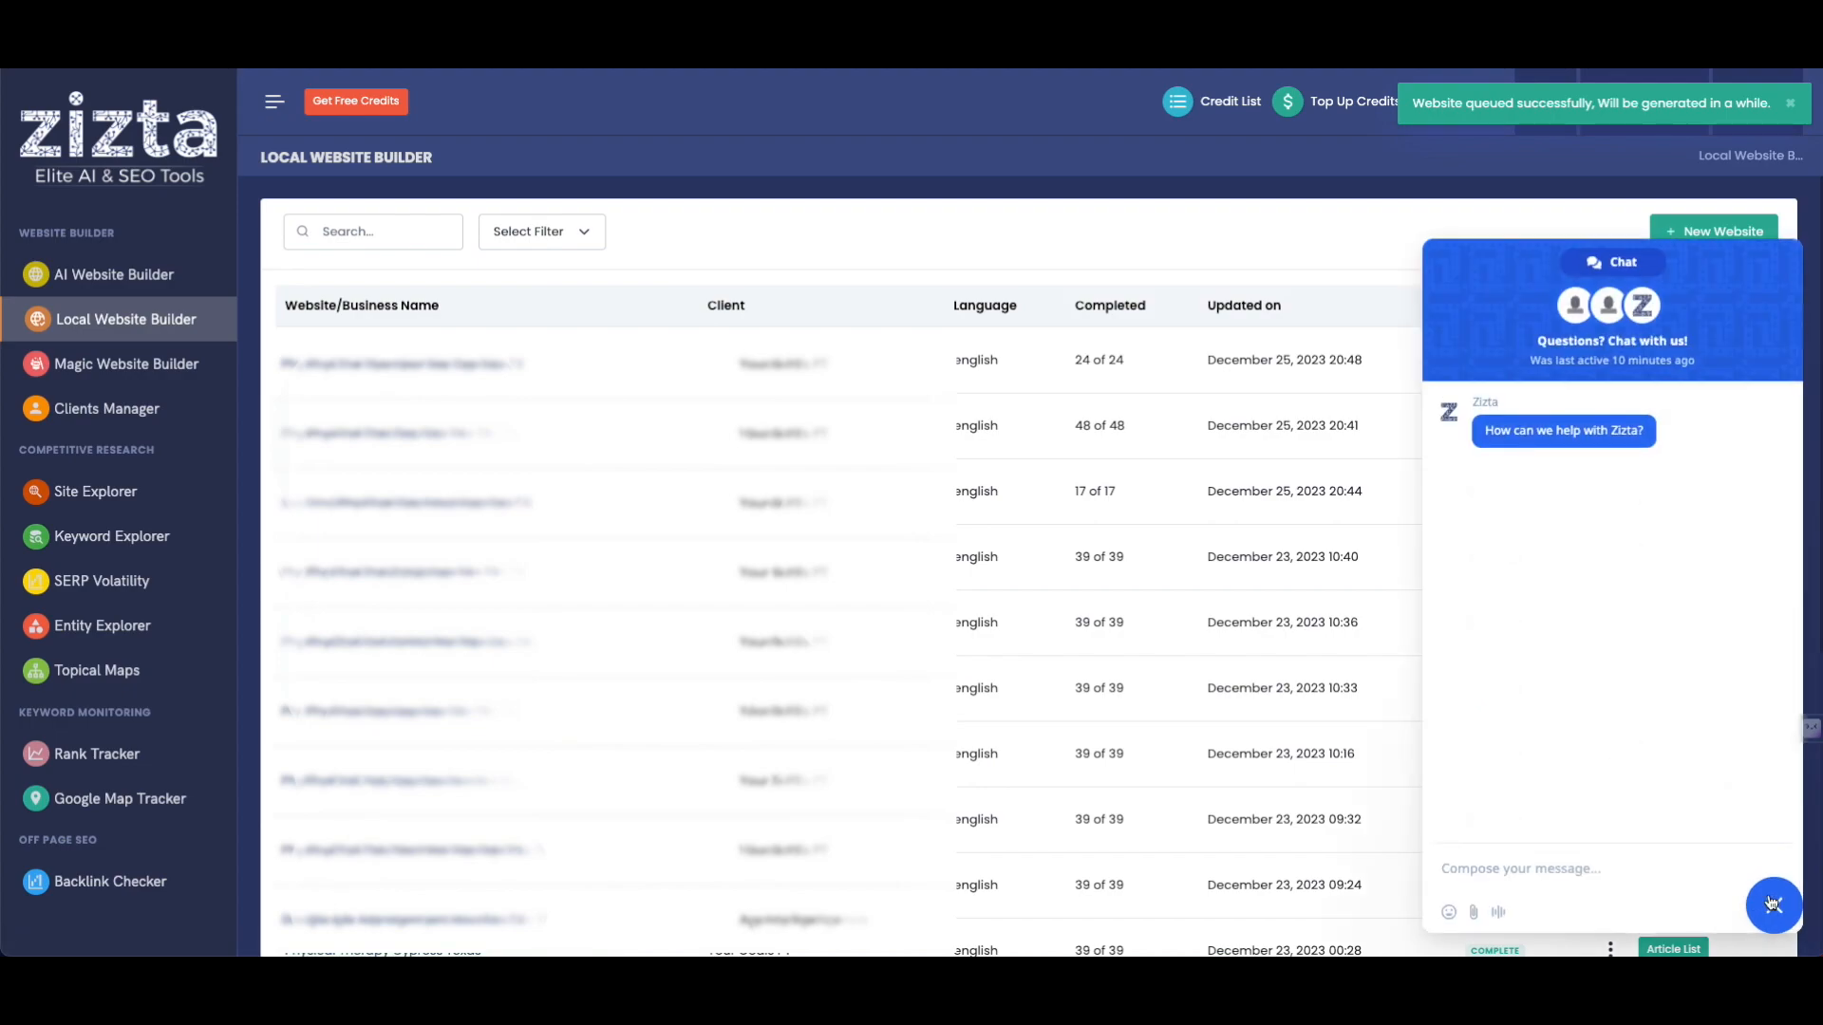
left_click(1772, 904)
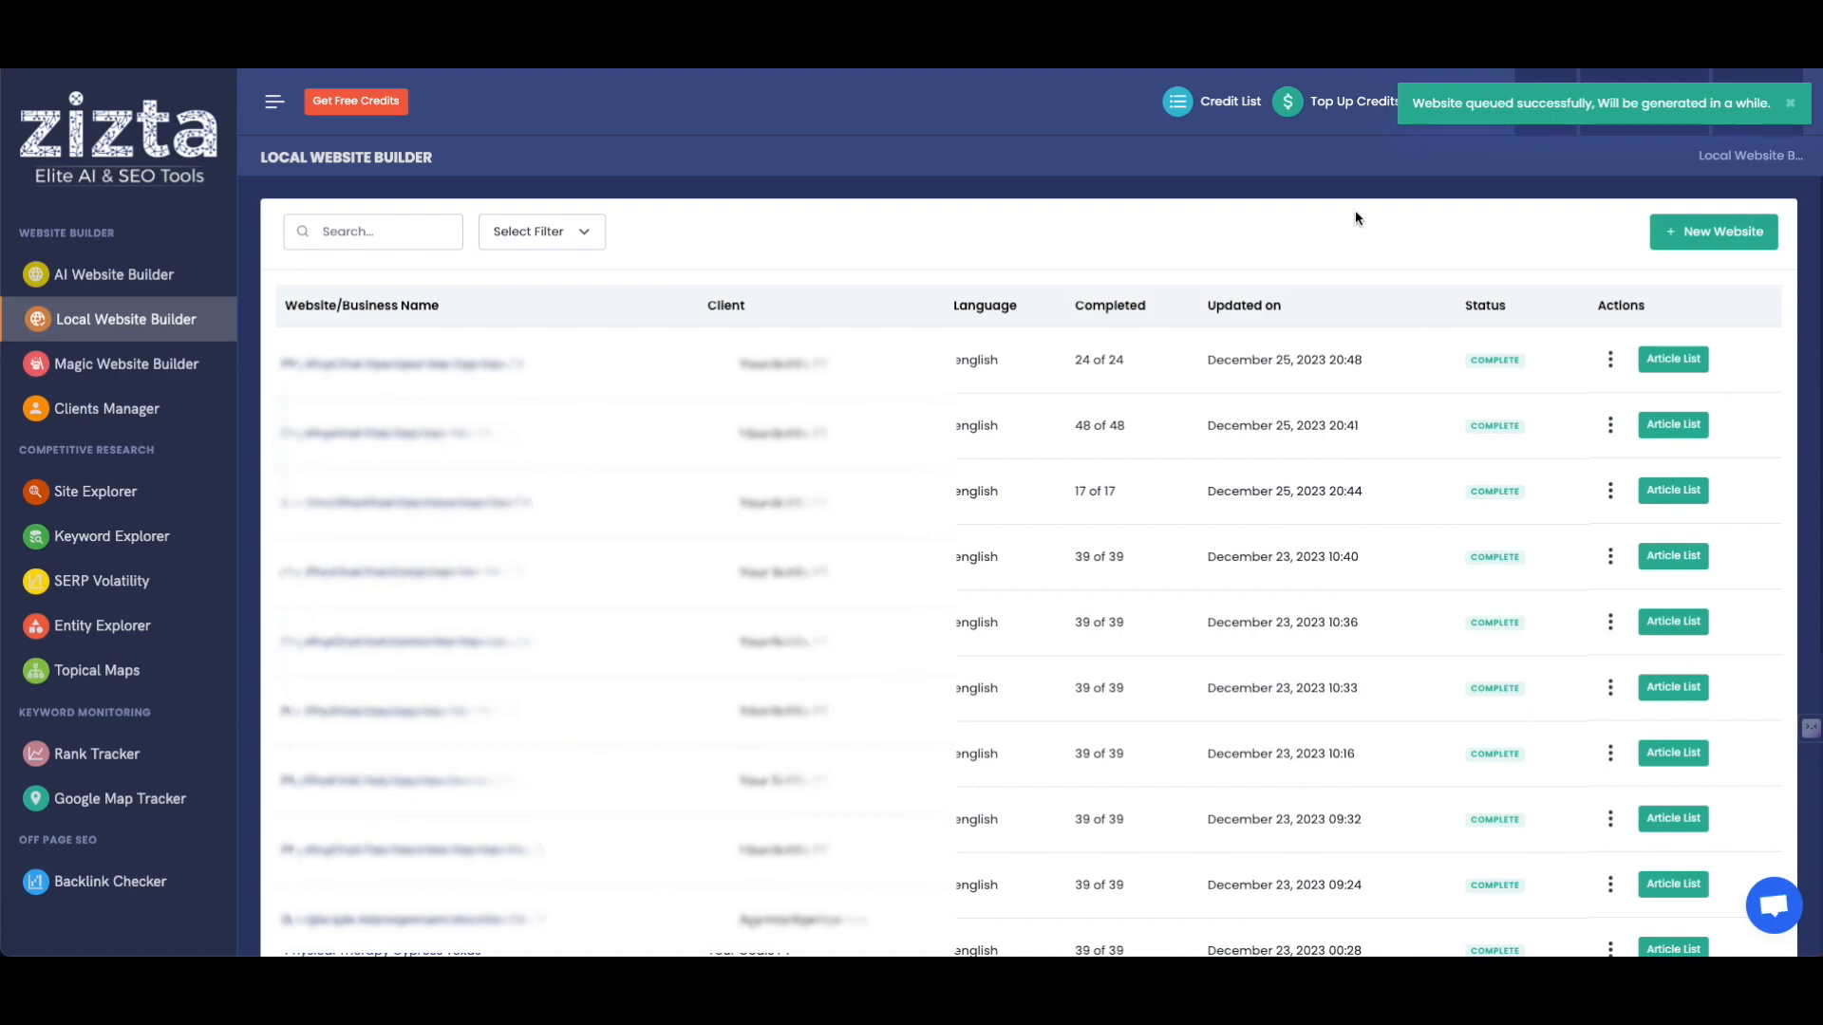